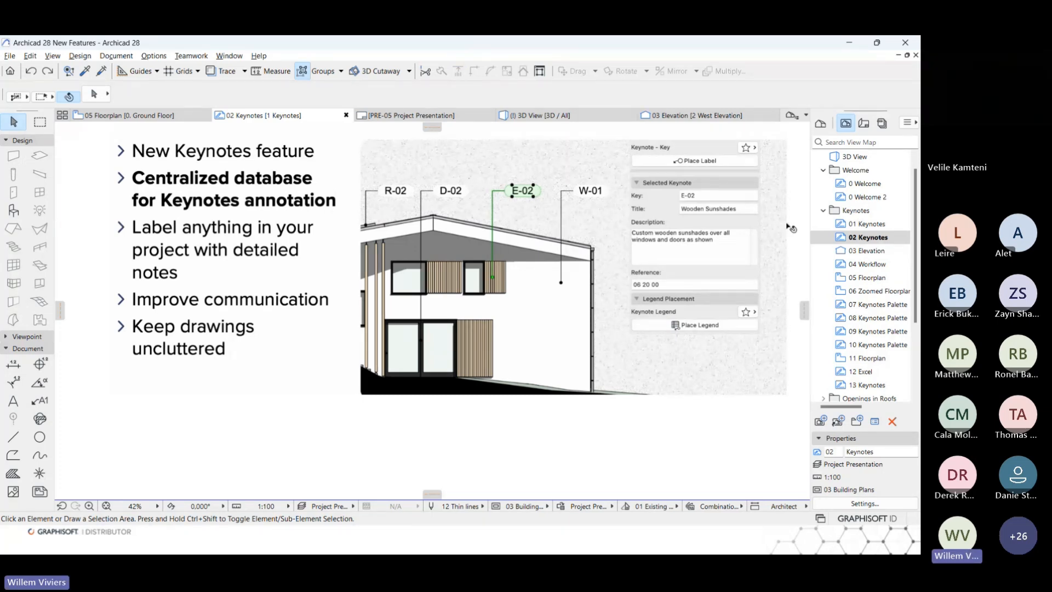
Open the 03 Elevation view and show the Keynotes palette.
click(868, 251)
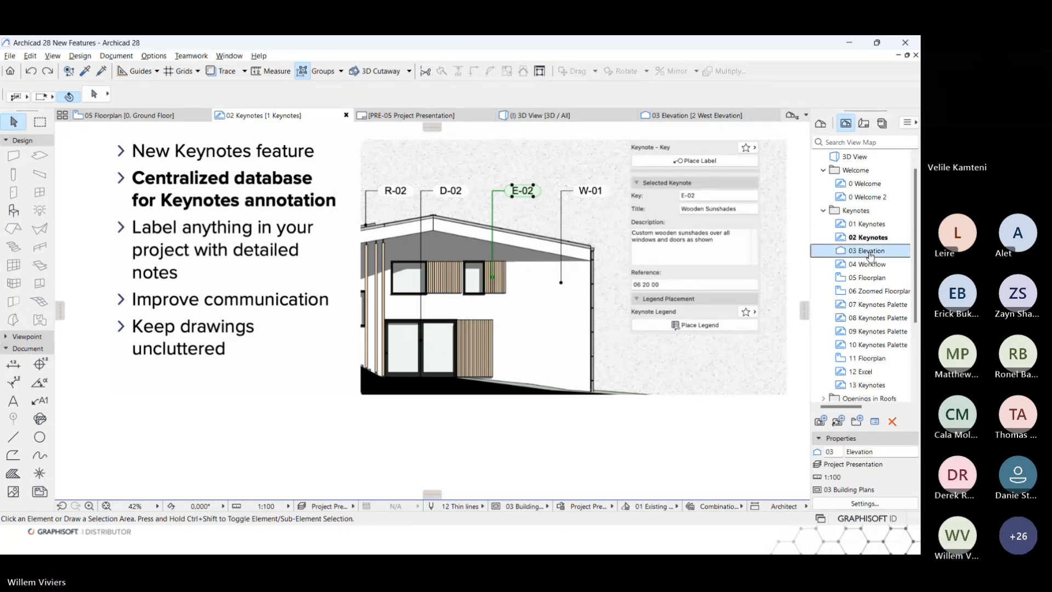
double_click(869, 254)
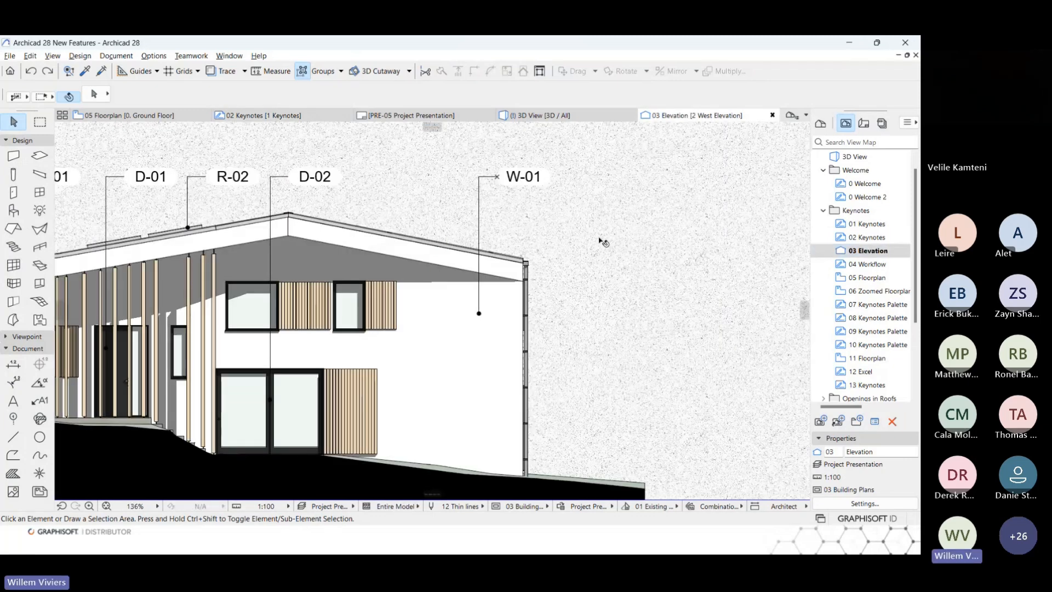
click(116, 56)
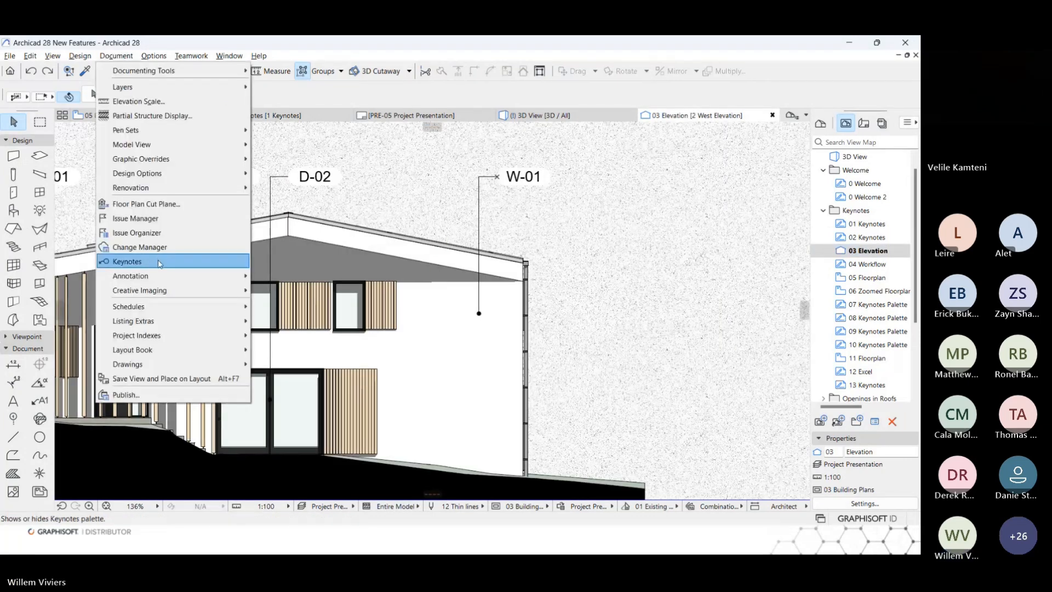
click(159, 262)
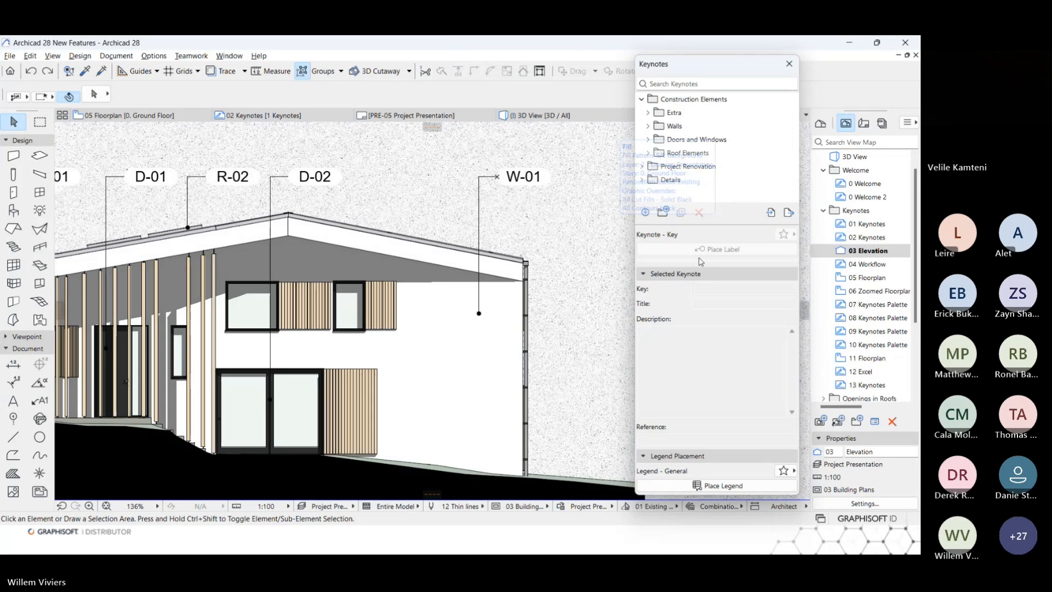
Add a new keynote with the default key and title, and go through its fields to the empty reference.
click(646, 213)
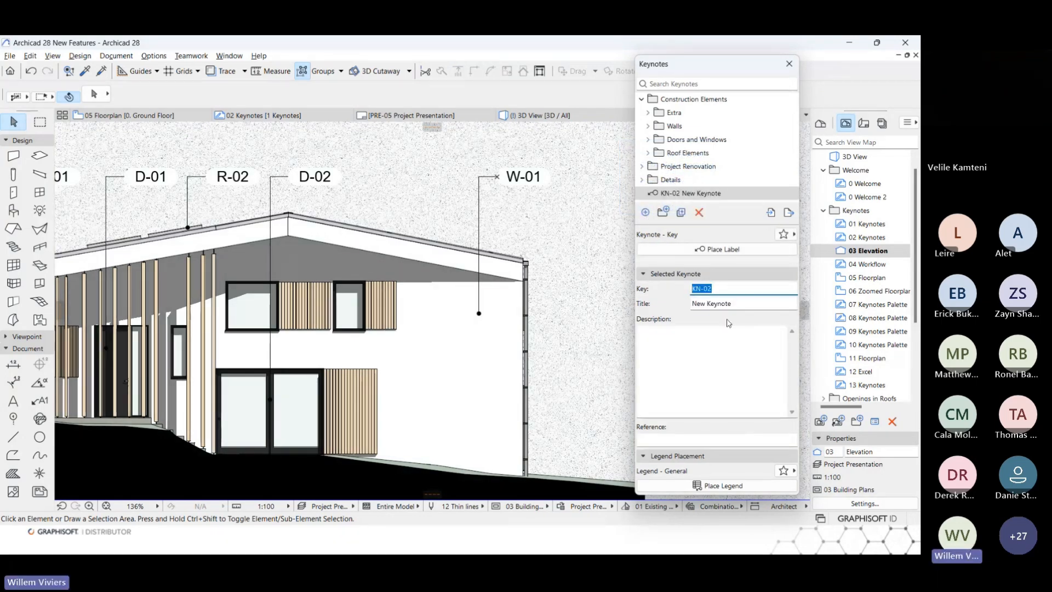
key(Tab)
key(Tab)
click(689, 440)
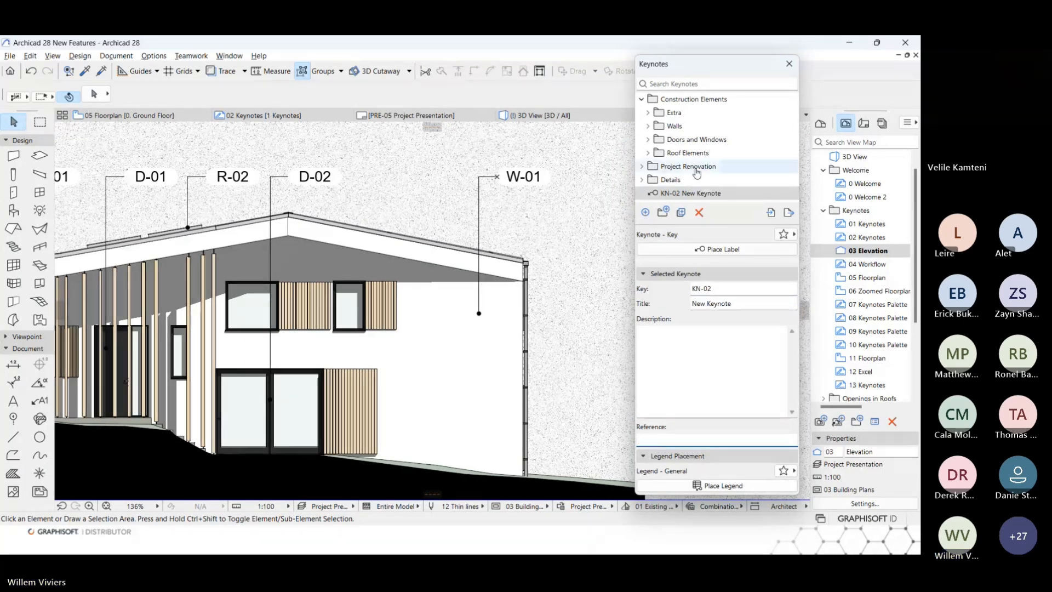
Place an E-02 Wooden Sunshades keynote label pointing to the slats beside the upper window, aligned with the D-02 and W-01 labels.
click(653, 112)
click(707, 140)
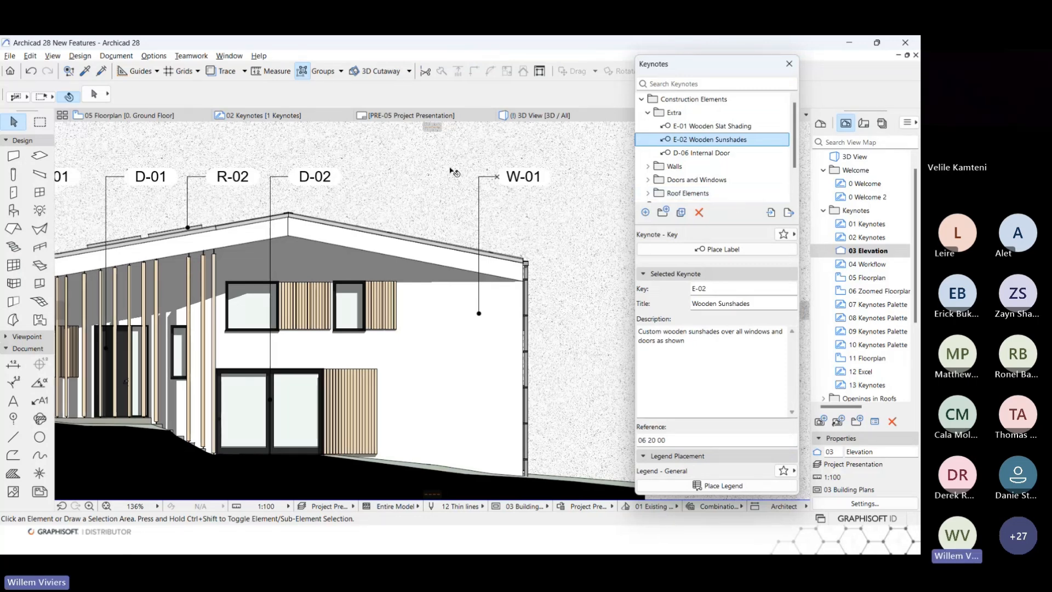
double_click(700, 140)
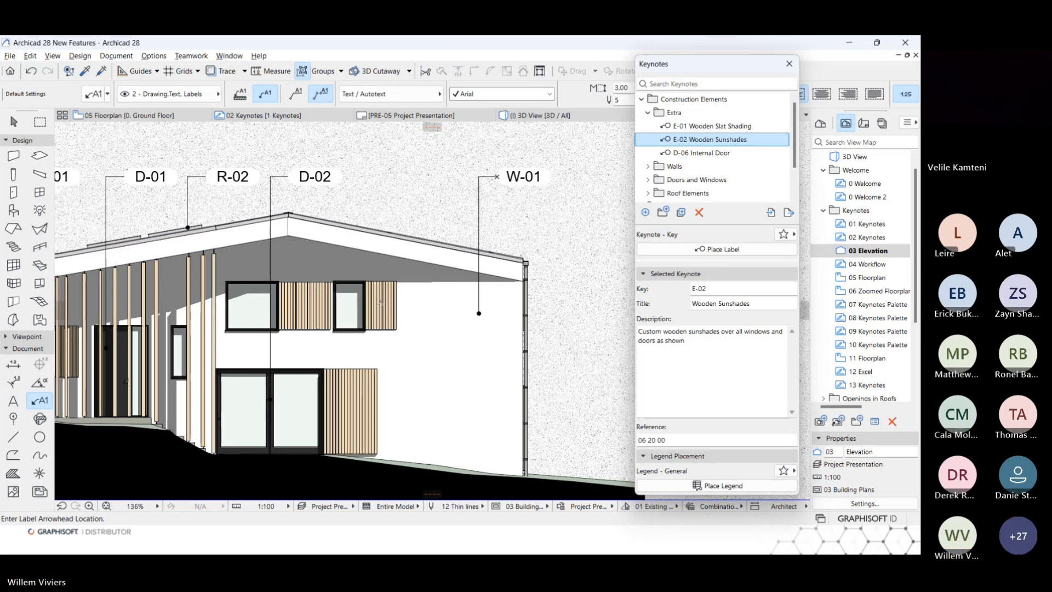
click(380, 302)
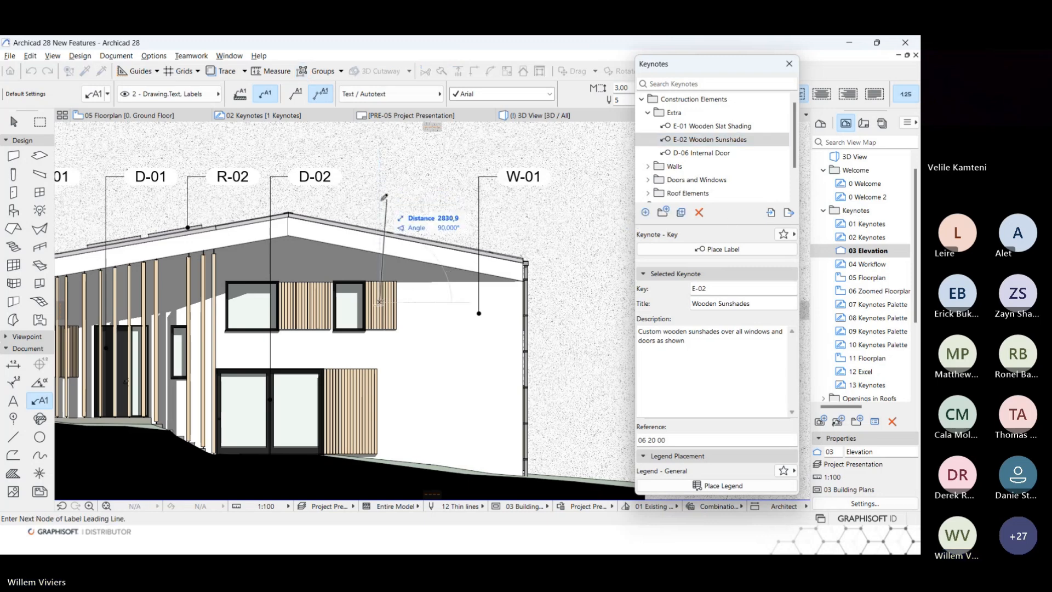
click(379, 176)
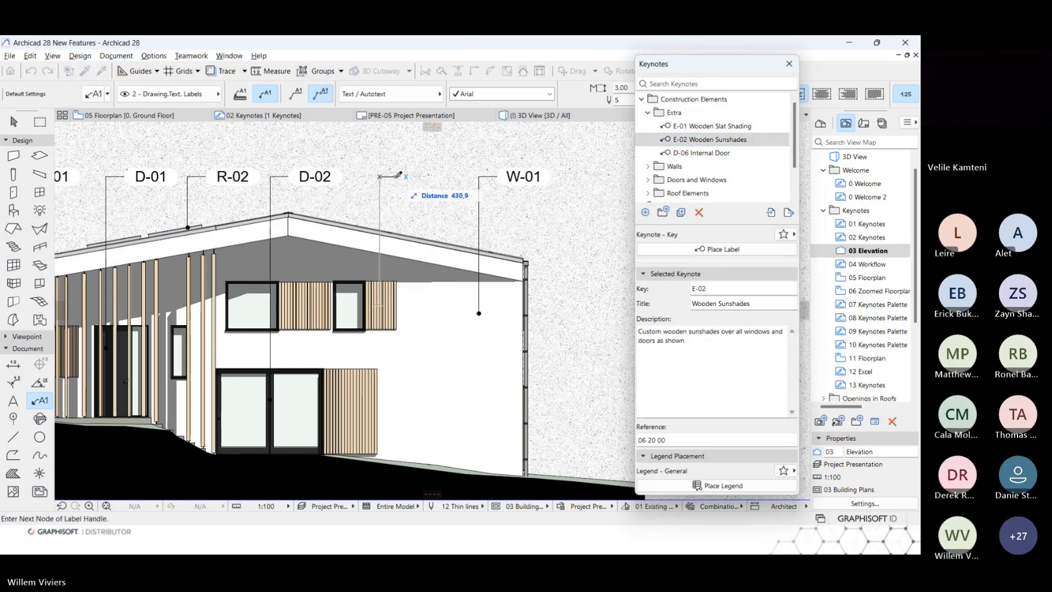
click(397, 176)
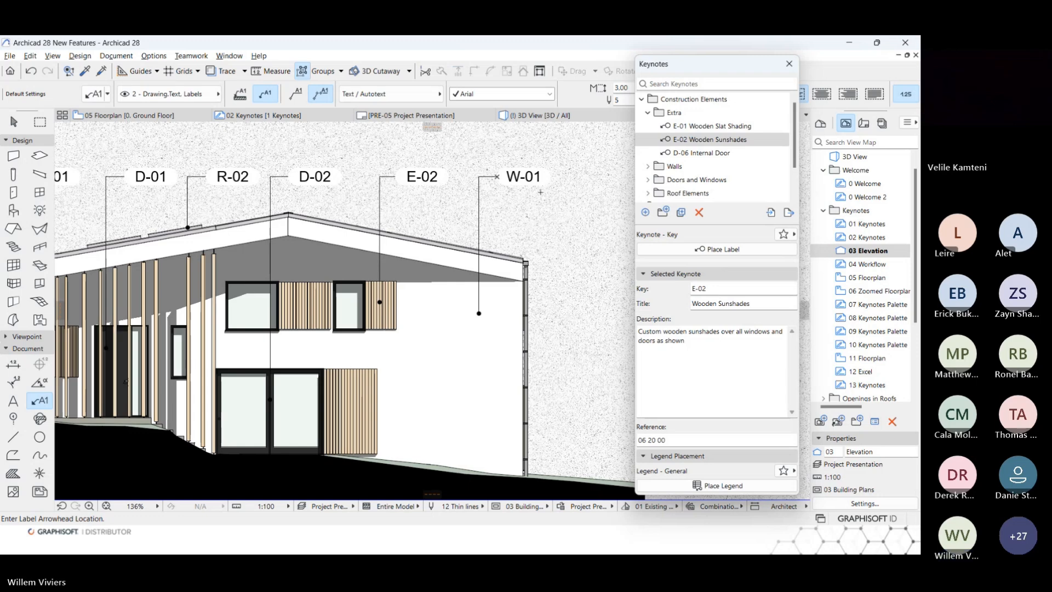
Place a keynote legend beside the elevation drawing on the PRE-05 Project Presentation layout, and delete it again.
click(864, 123)
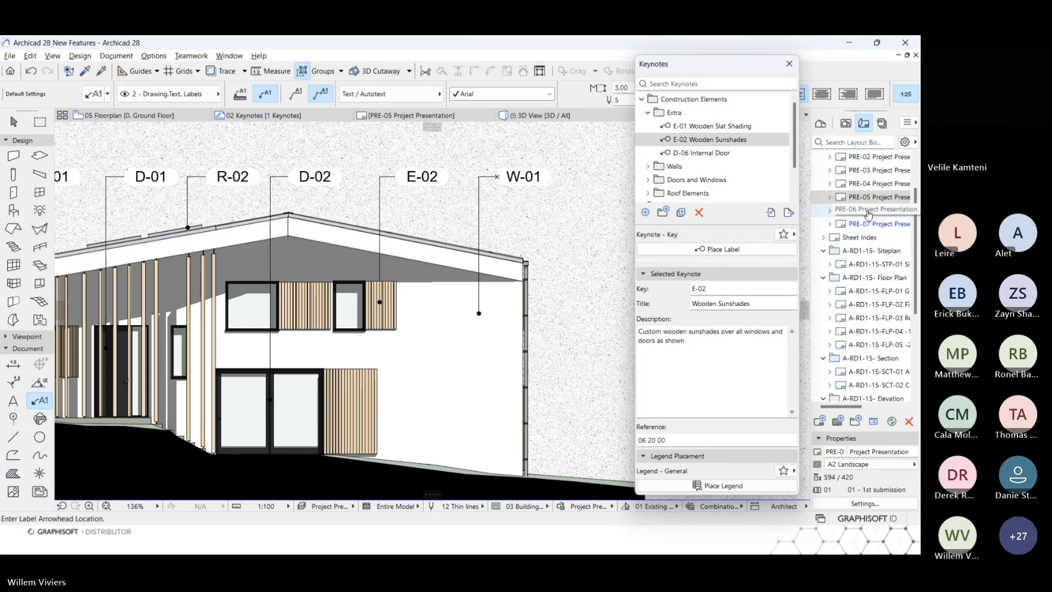
mouse_move(868, 214)
mouse_down()
mouse_move(868, 227)
mouse_move(872, 201)
mouse_up()
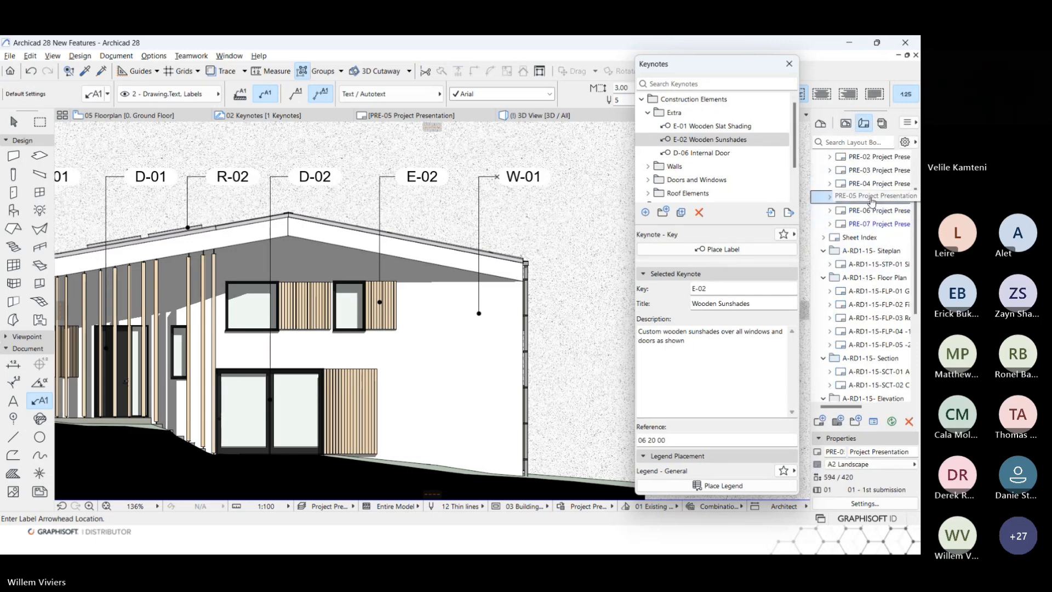
double_click(872, 201)
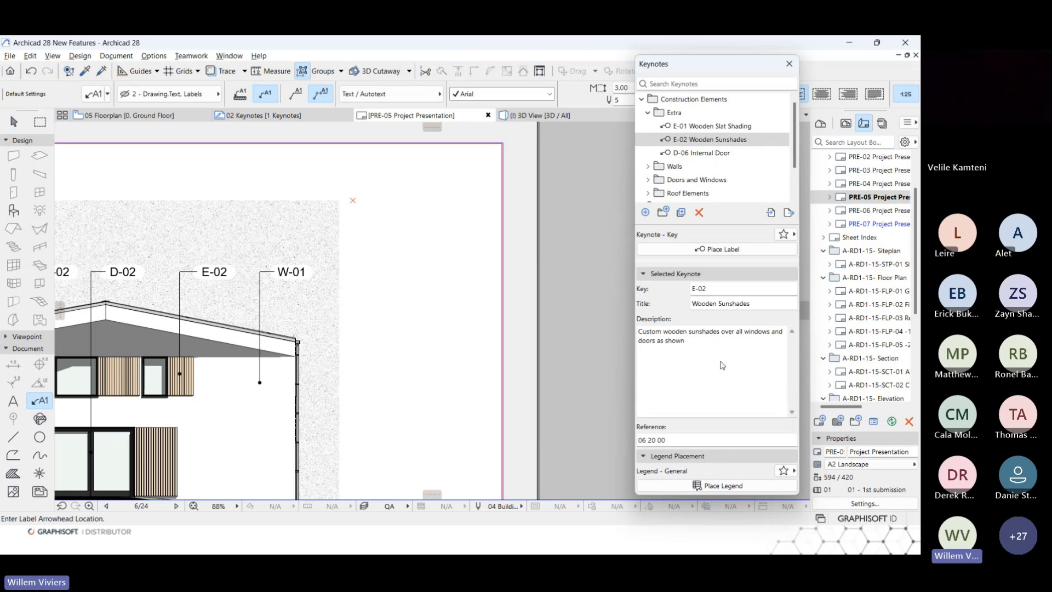
click(711, 485)
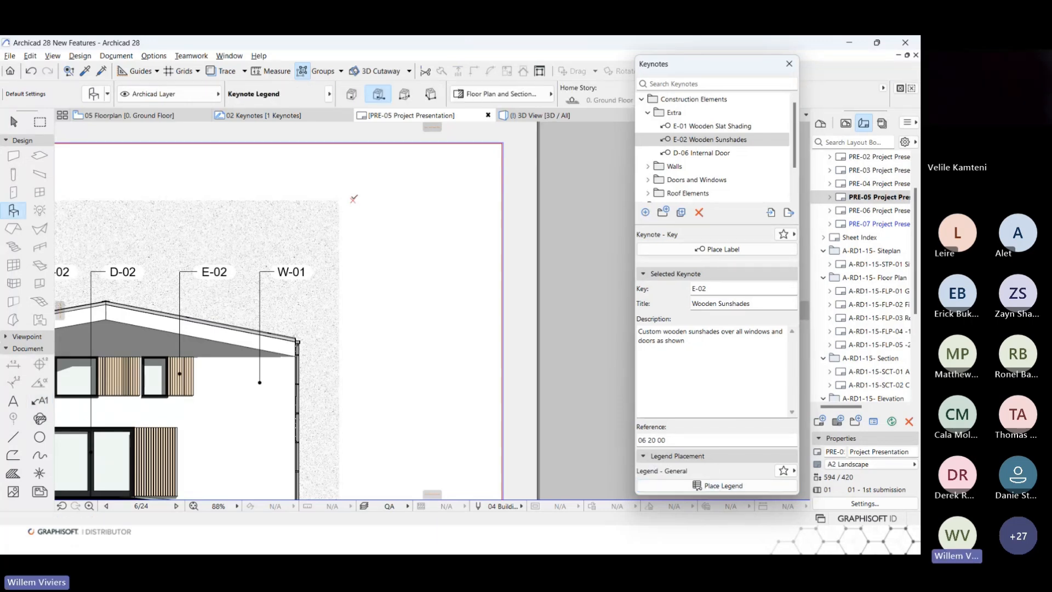
click(353, 199)
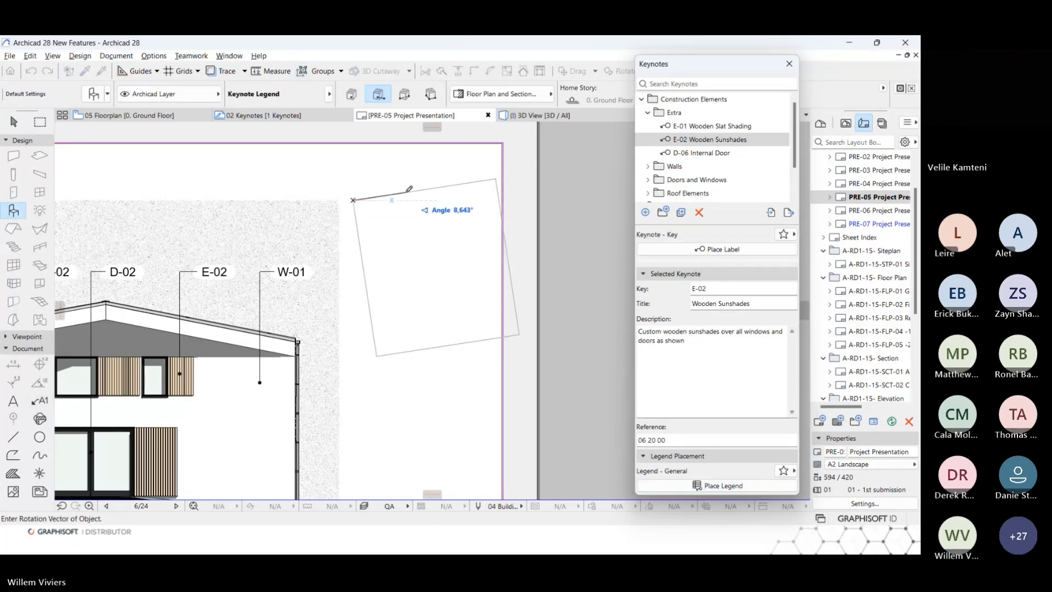
click(411, 199)
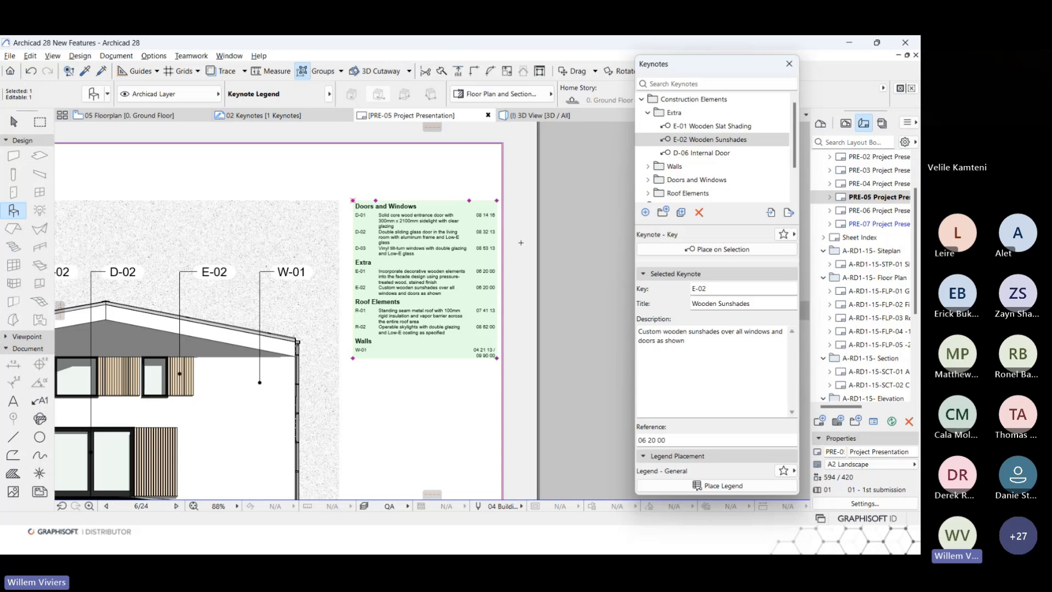
key(Delete)
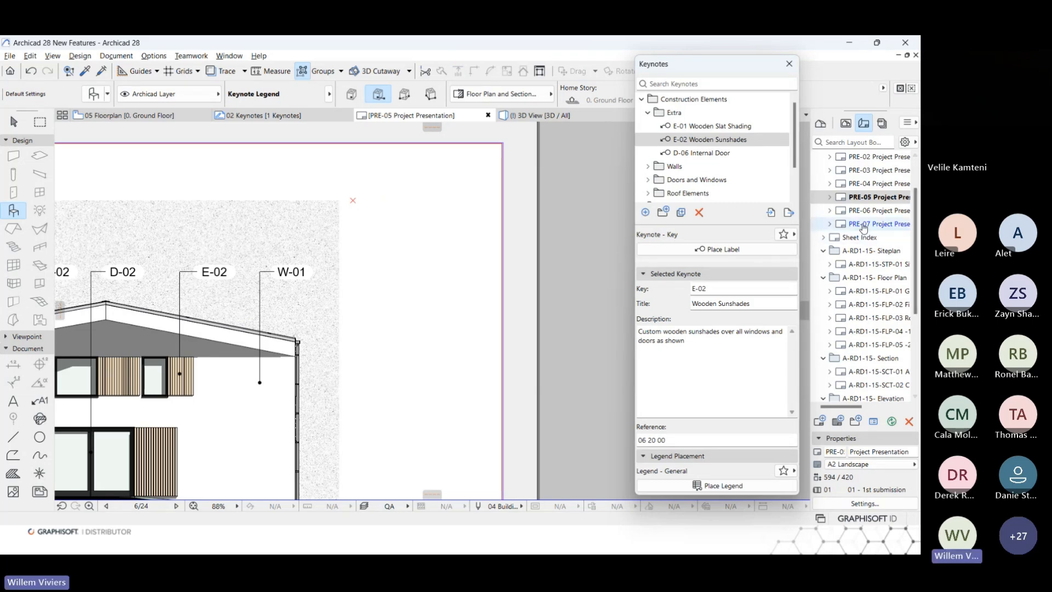
Open the 04 Workflow view and close the Keynotes palette to examine the whole keynote workflow diagram.
click(847, 123)
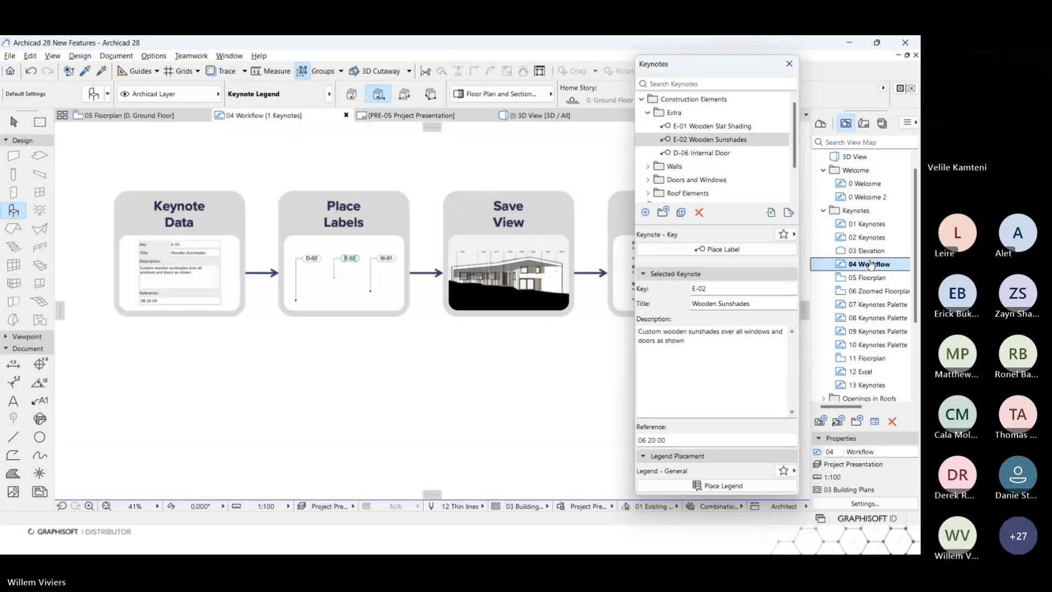
click(789, 64)
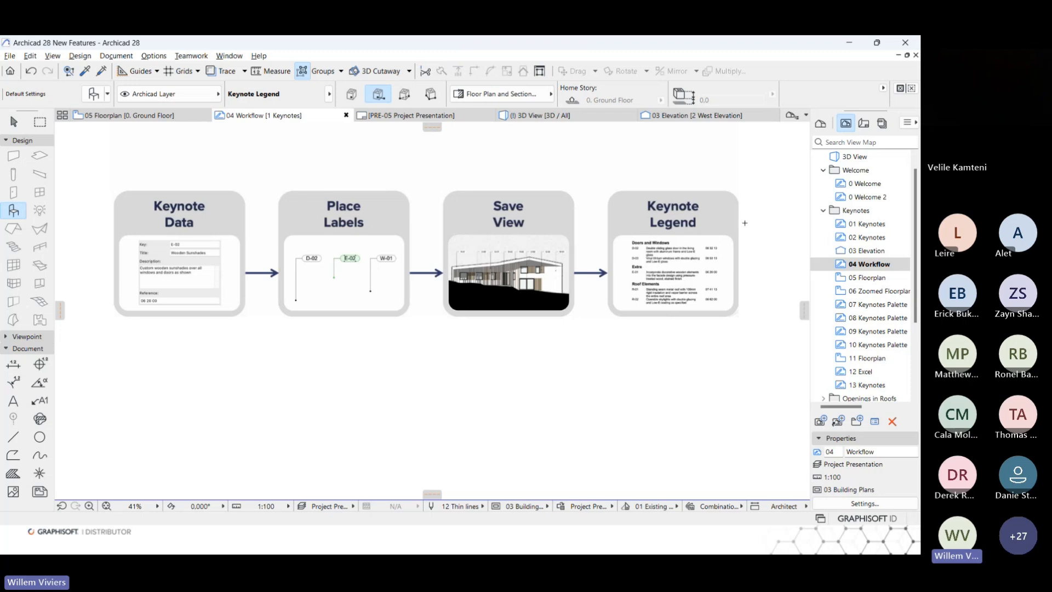
Open the 05 Floorplan view and show the Keynotes palette over the plan.
double_click(865, 278)
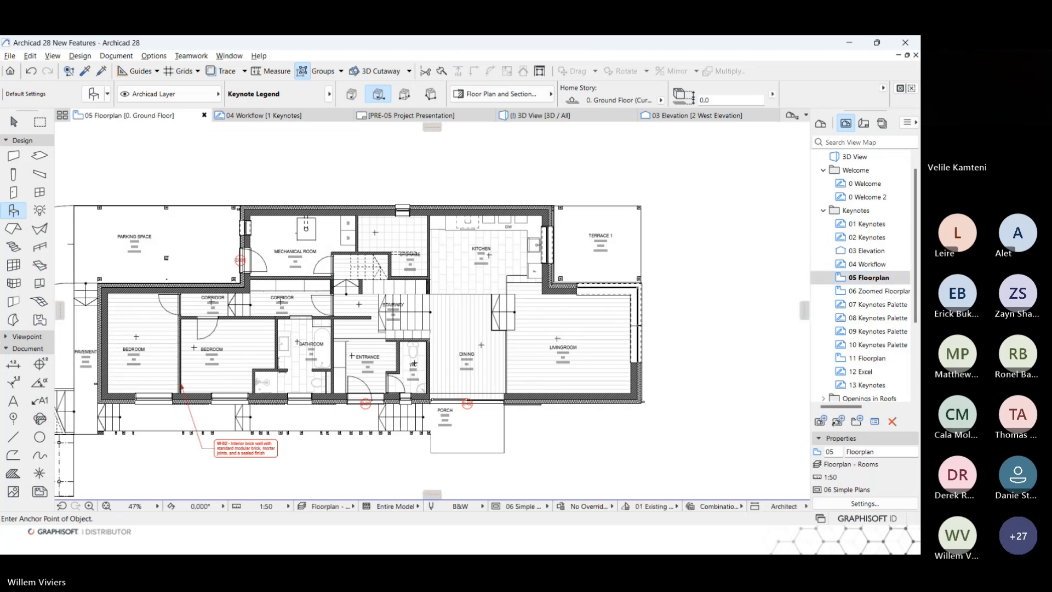
click(125, 57)
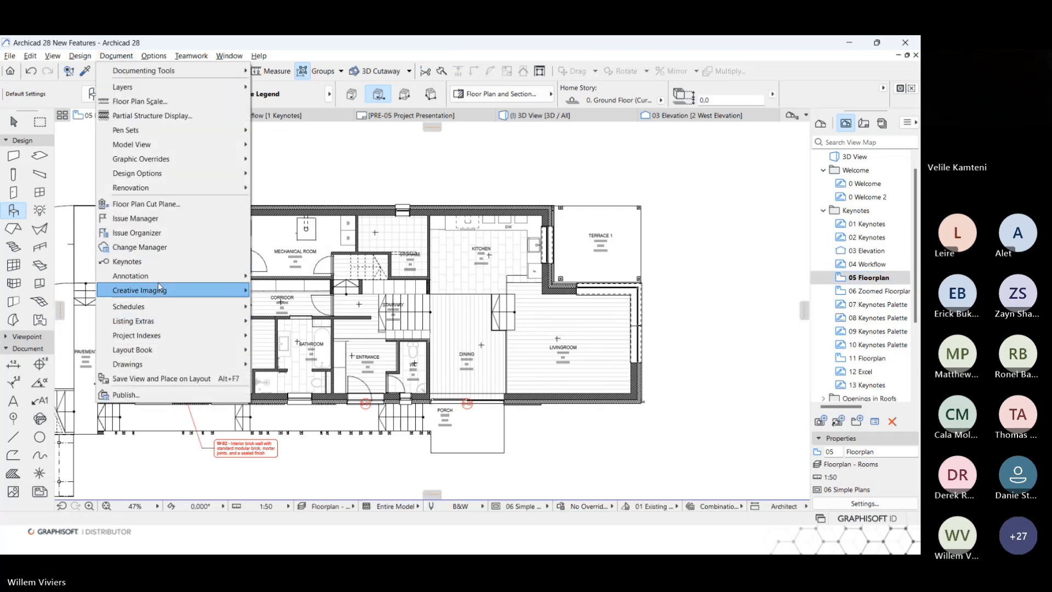
click(131, 262)
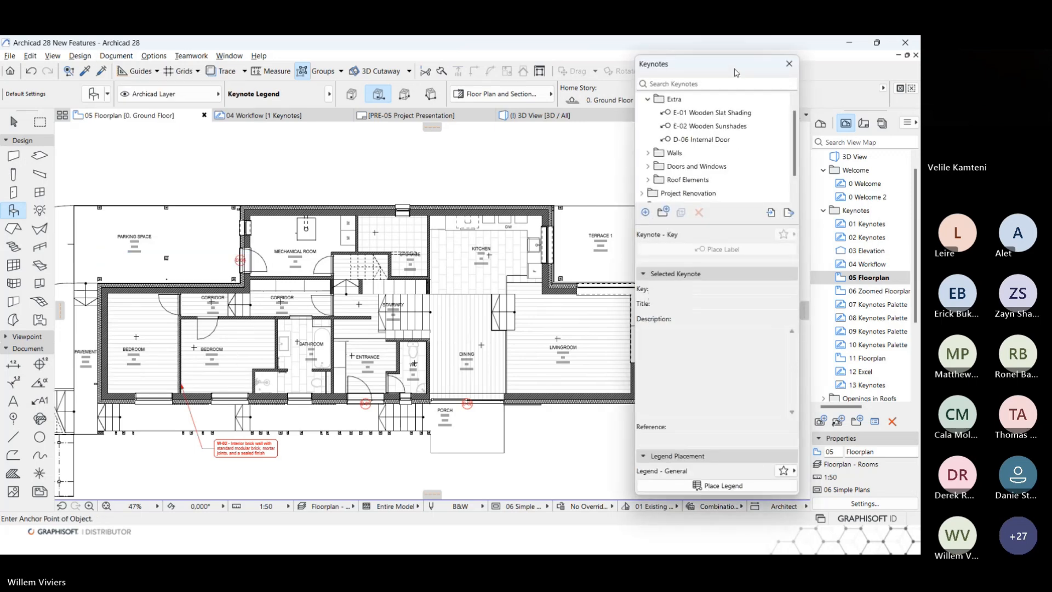
drag(736, 73, 738, 79)
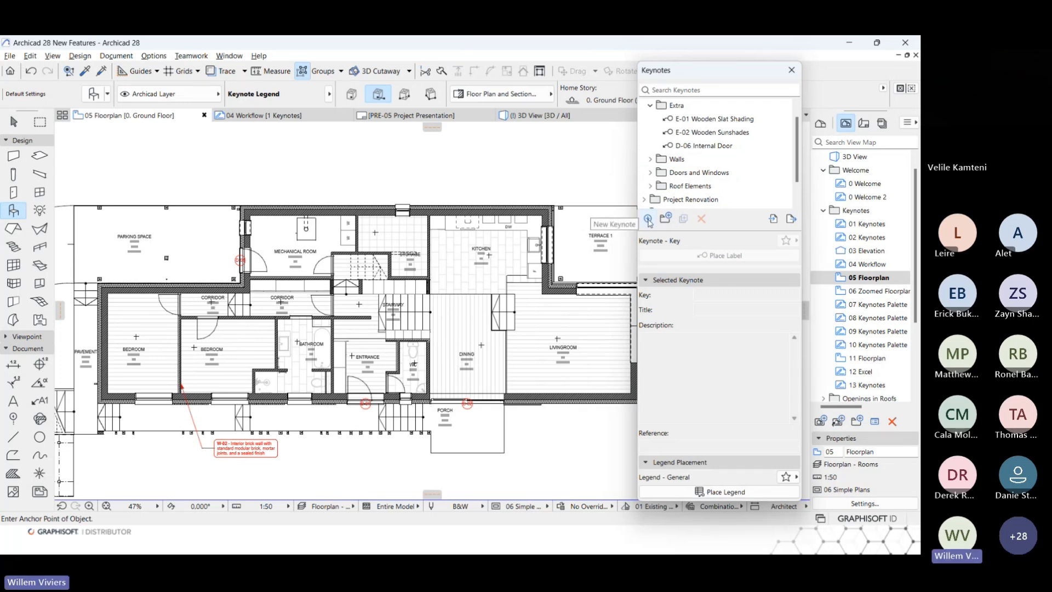
Add another new keynote and go through its key, title, description and reference fields without filling them in.
click(648, 219)
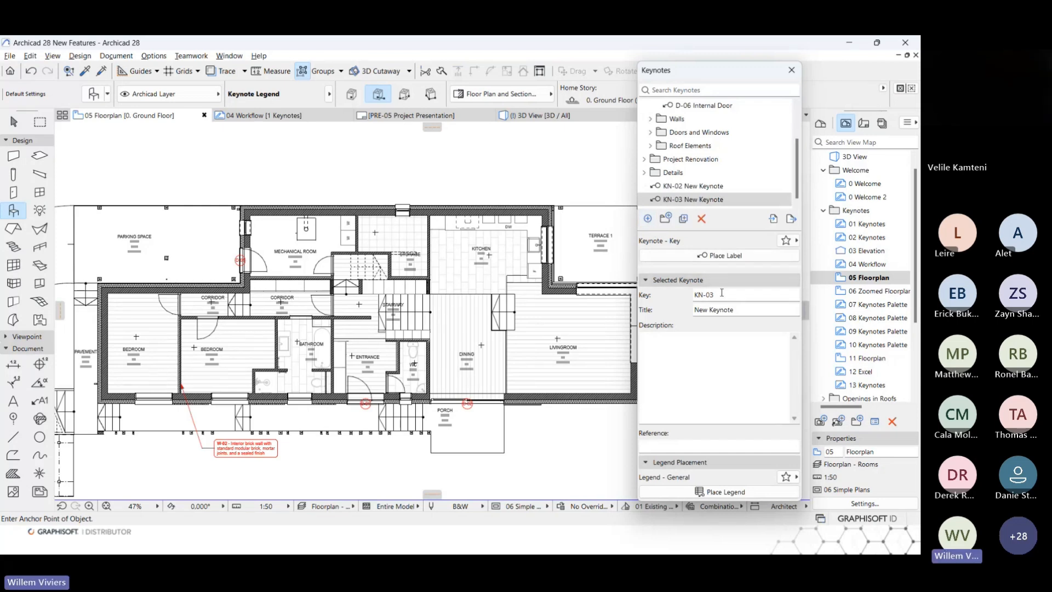
double_click(722, 293)
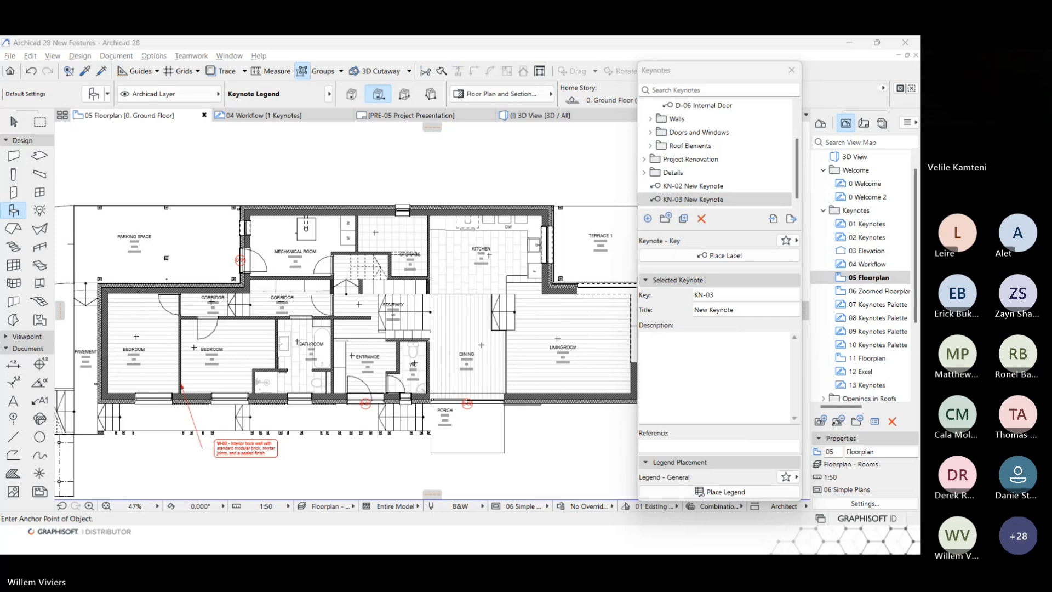
click(674, 295)
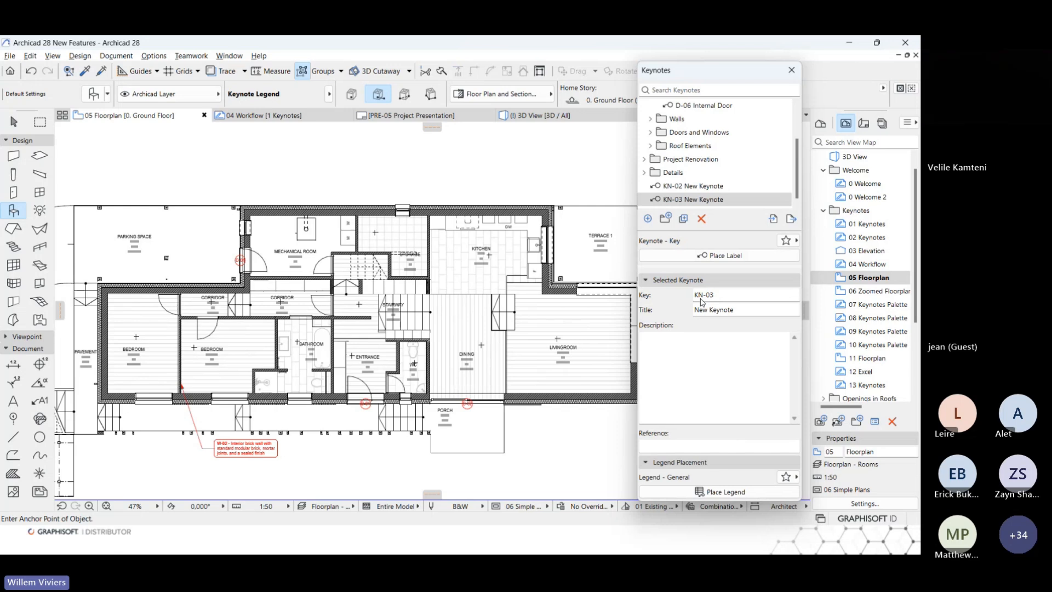
click(728, 310)
click(699, 367)
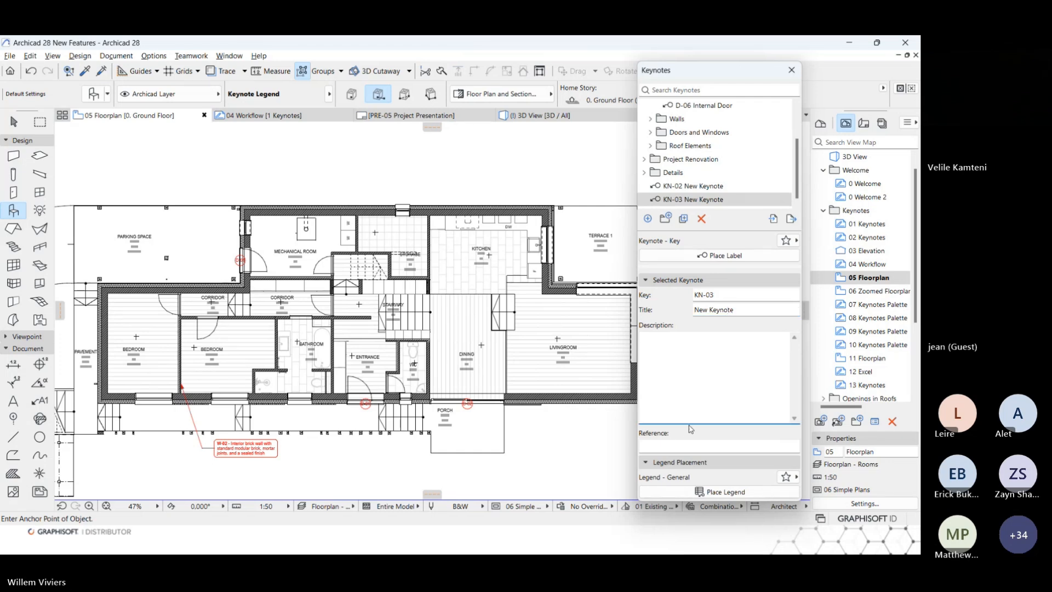
key(Tab)
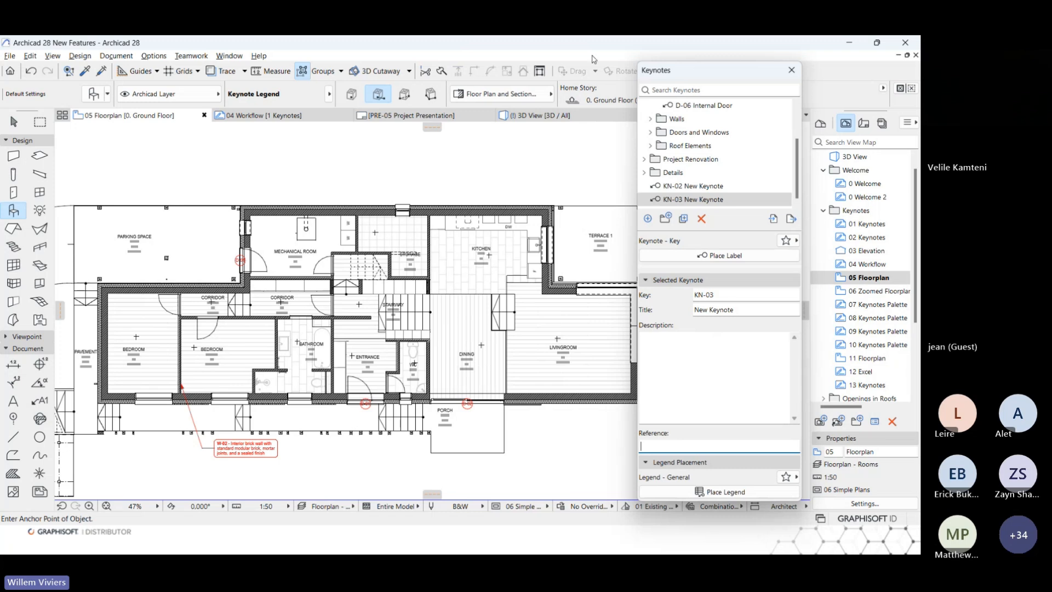
Select the two new keynotes, KN-02 and KN-03, together in the keynote list.
click(694, 200)
shift+click(693, 186)
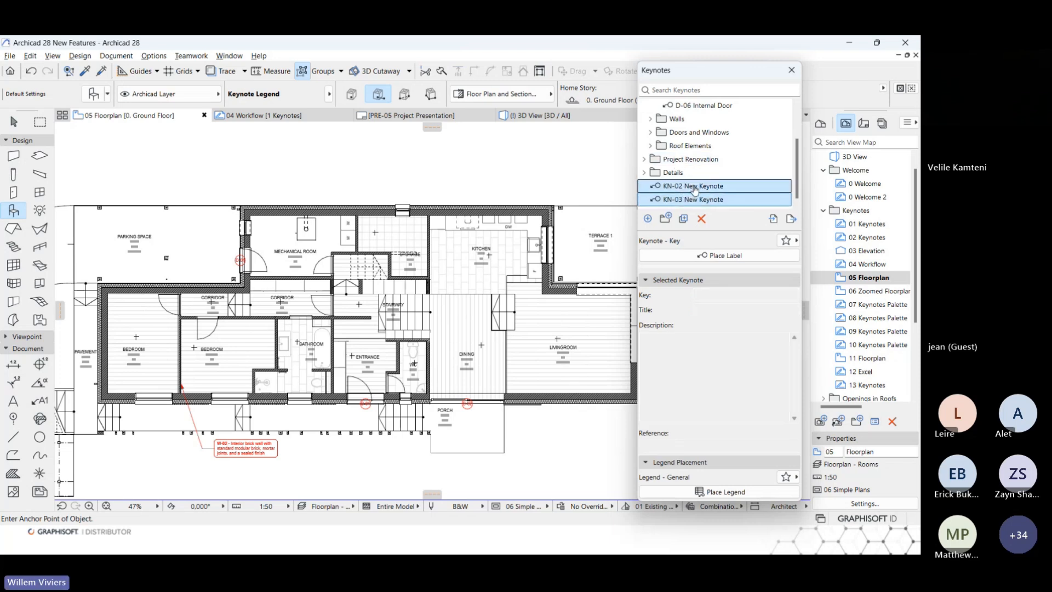
mouse_move(693, 186)
mouse_down()
mouse_move(694, 110)
mouse_move(695, 188)
mouse_up()
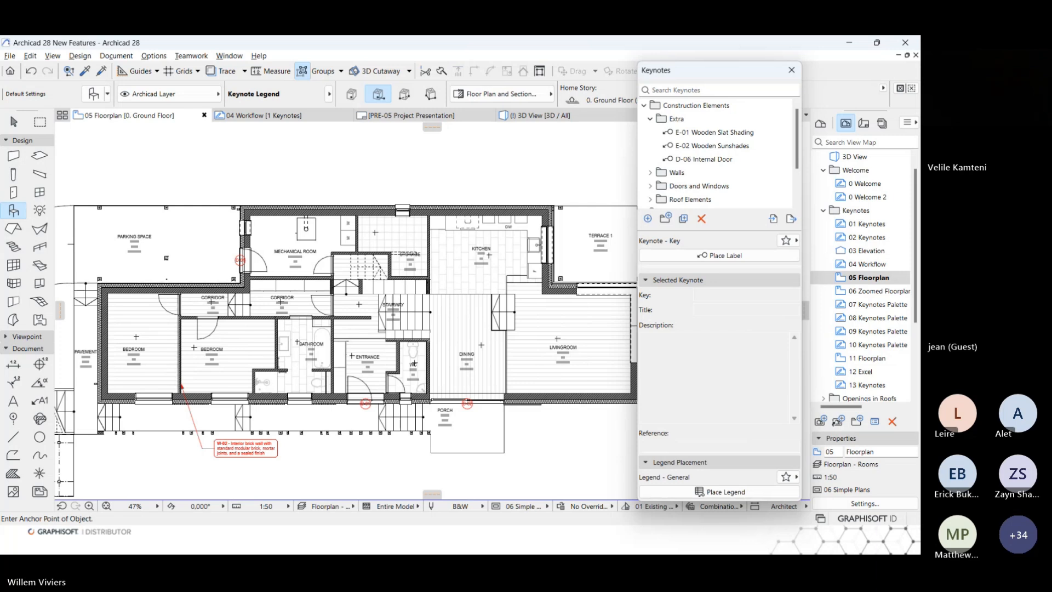
Collapse the Extra keynote folder, expand Walls and activate W-01 Exterior Wall for labelling.
click(650, 118)
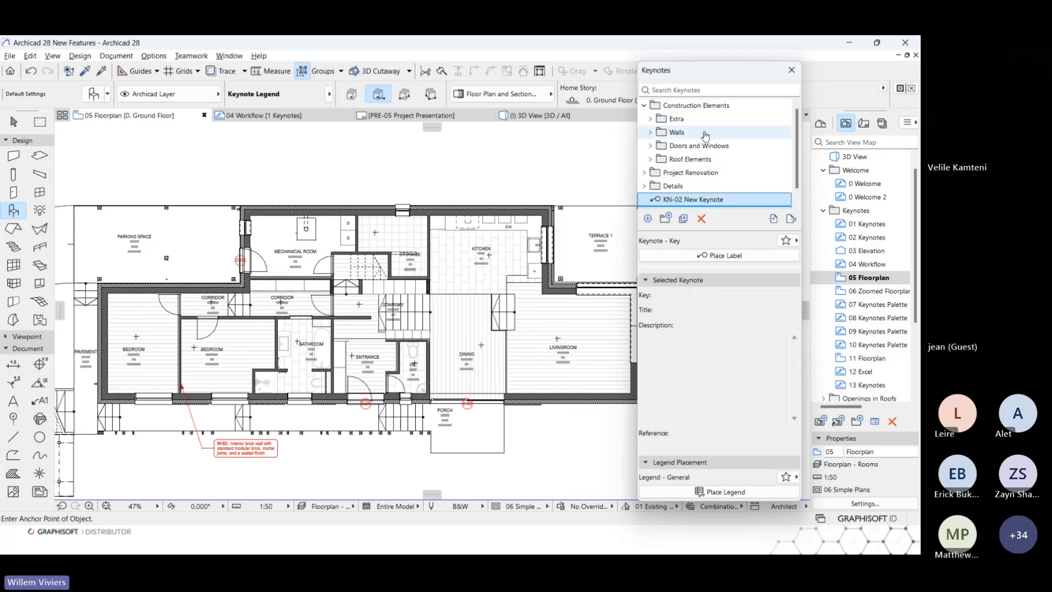
click(650, 134)
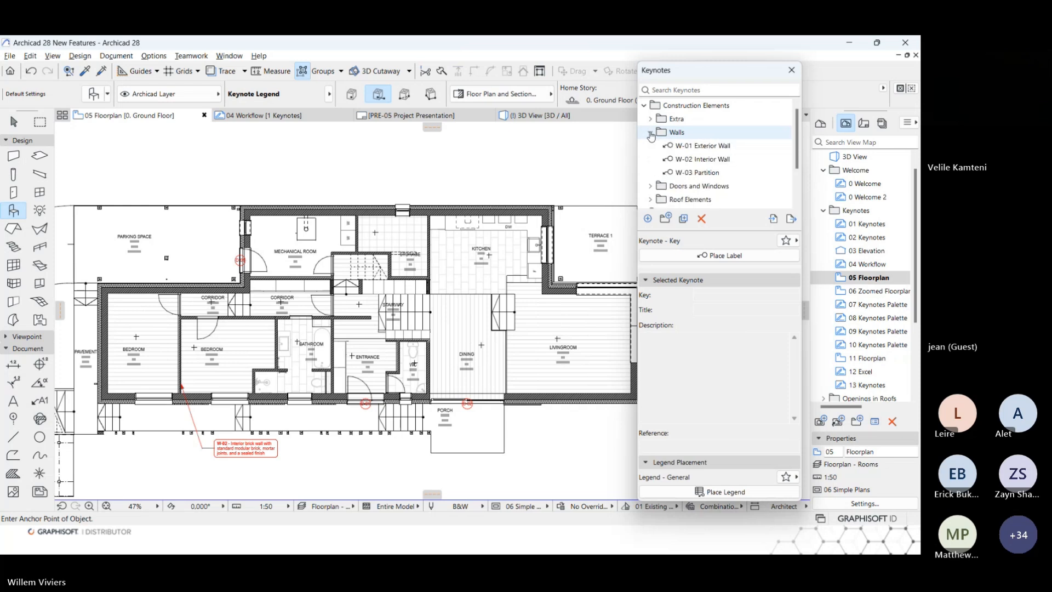
double_click(710, 147)
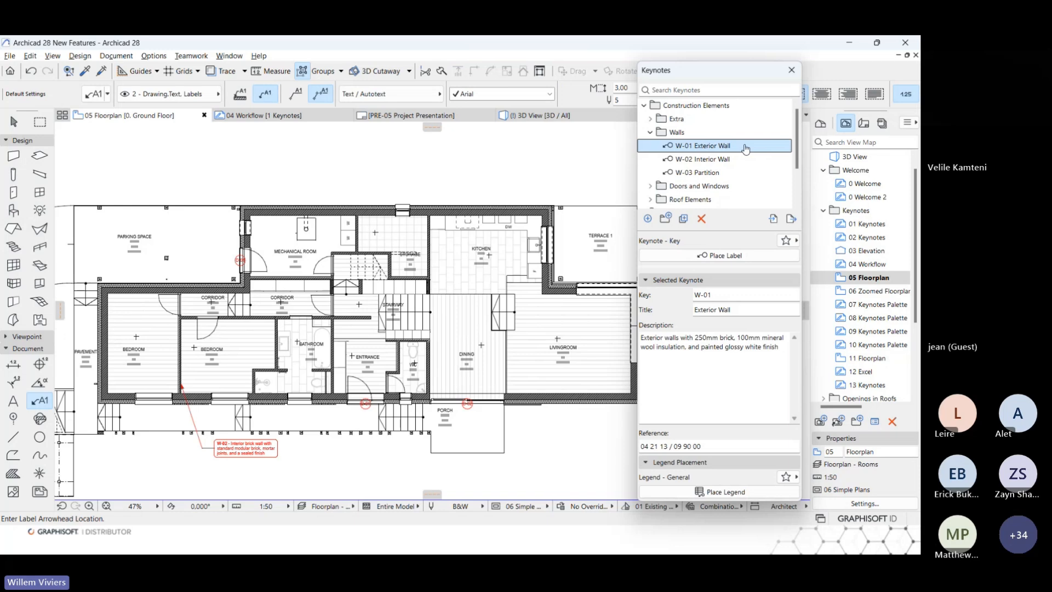
Try labelling the exterior wall above the kitchen with W-01 in the Keynote - Key style.
scroll(596, 169, up, 3)
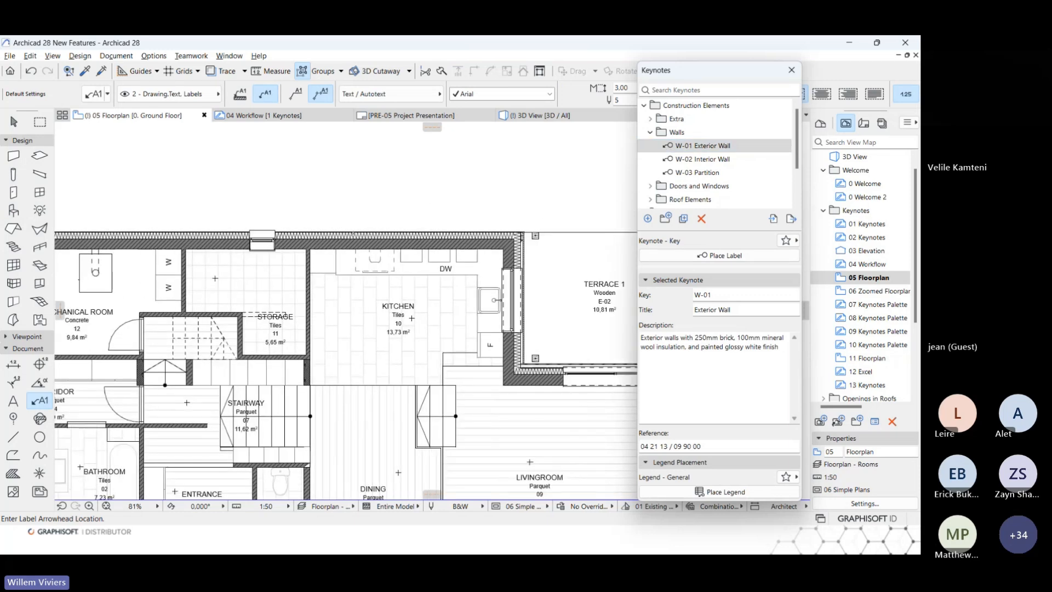
click(358, 230)
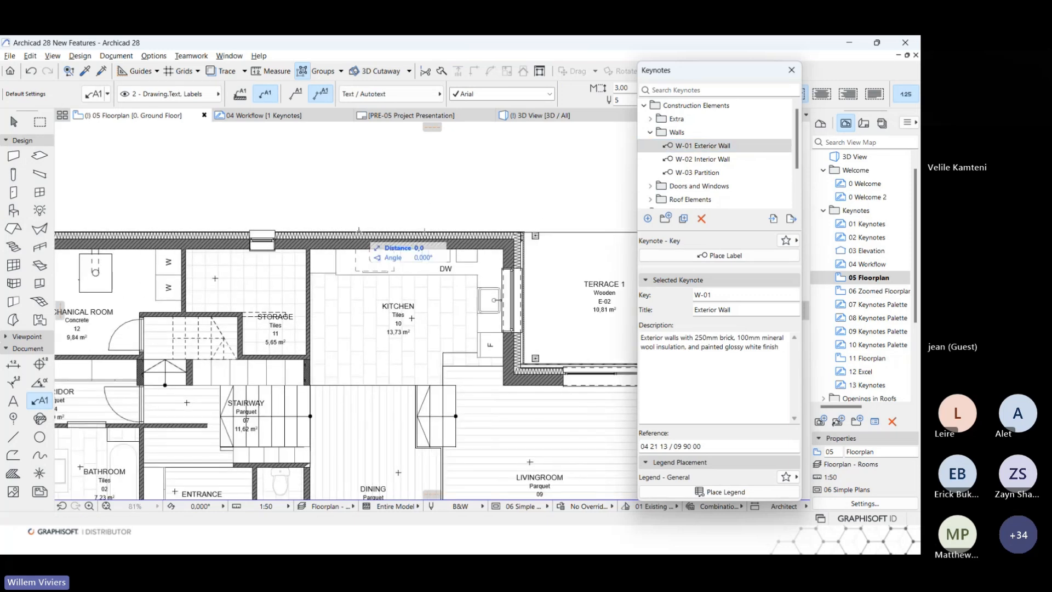
click(384, 194)
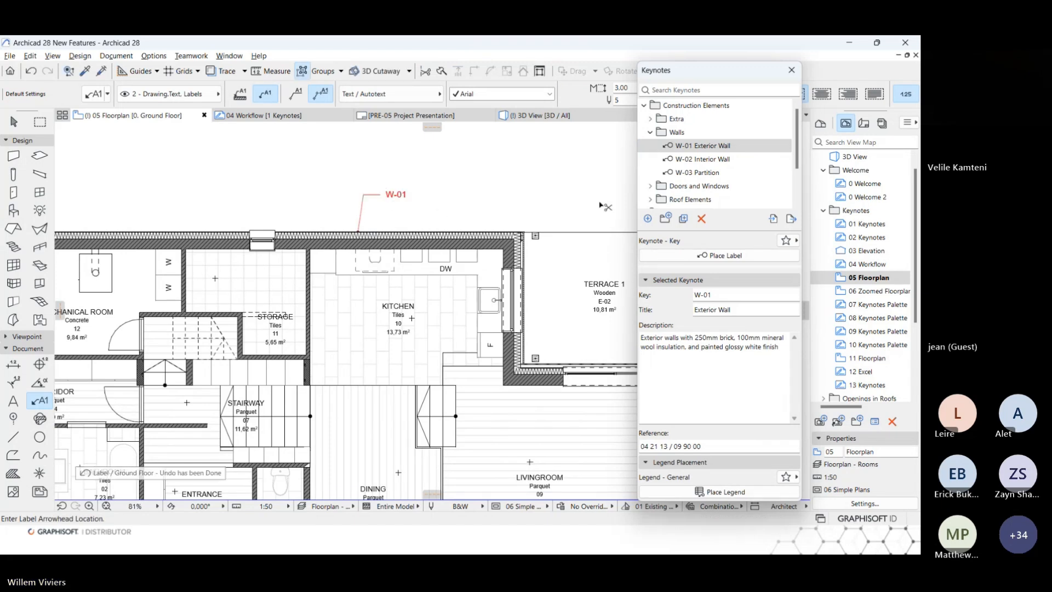
Switch the label favorite to Keynote - Short and place a W-01 label on the exterior wall above the kitchen.
click(786, 240)
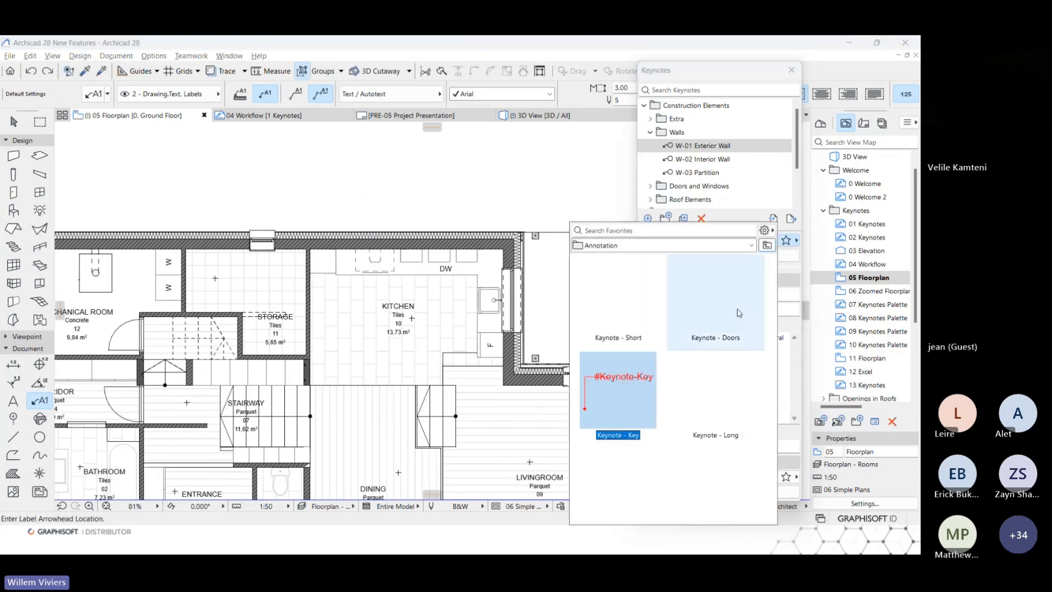
double_click(634, 305)
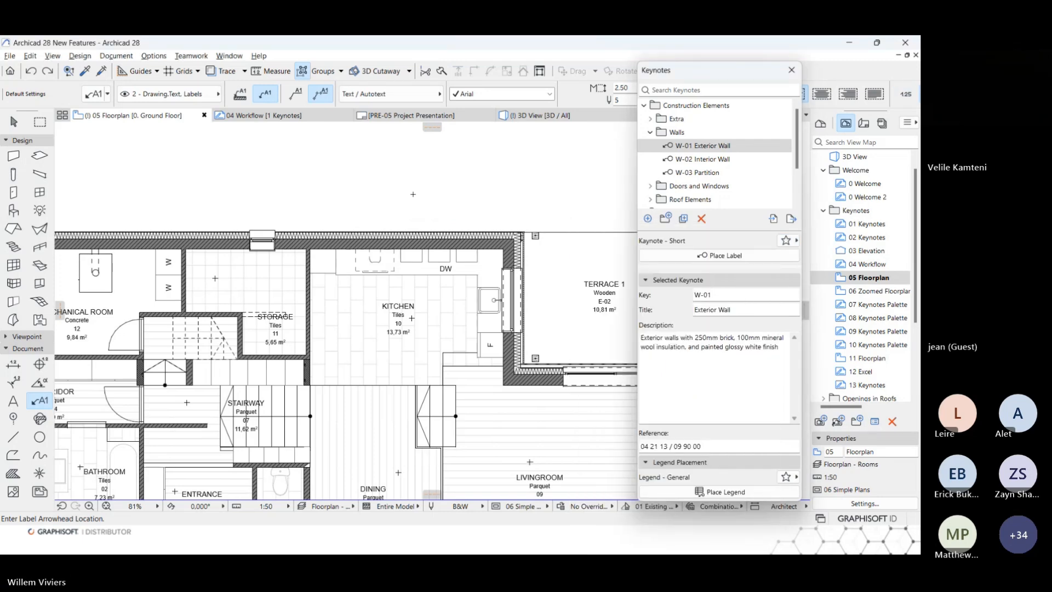
click(371, 229)
click(381, 194)
scroll(482, 190, down, 3)
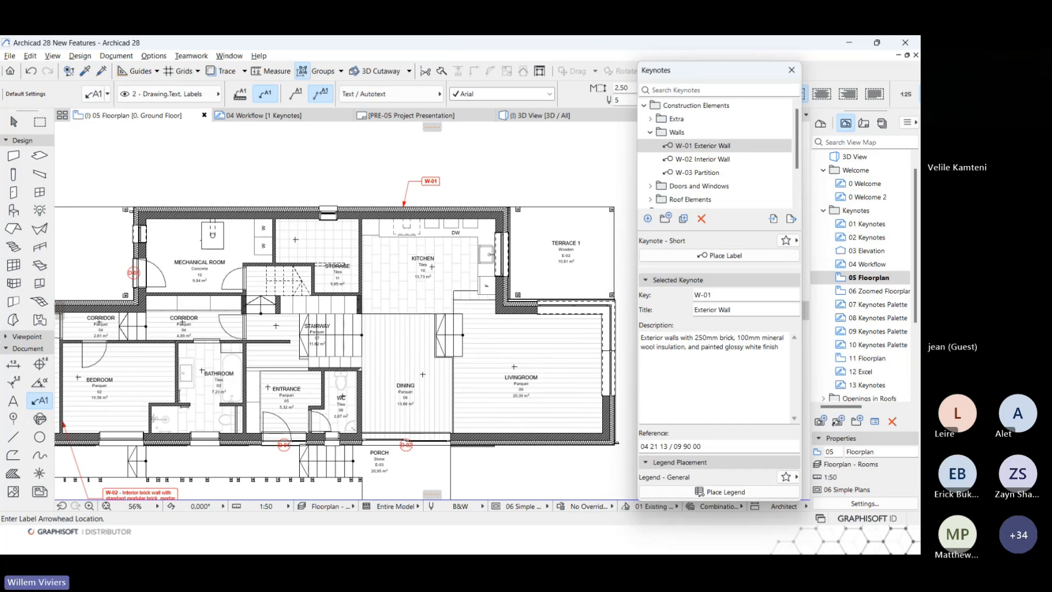
middle_drag(481, 165, 499, 168)
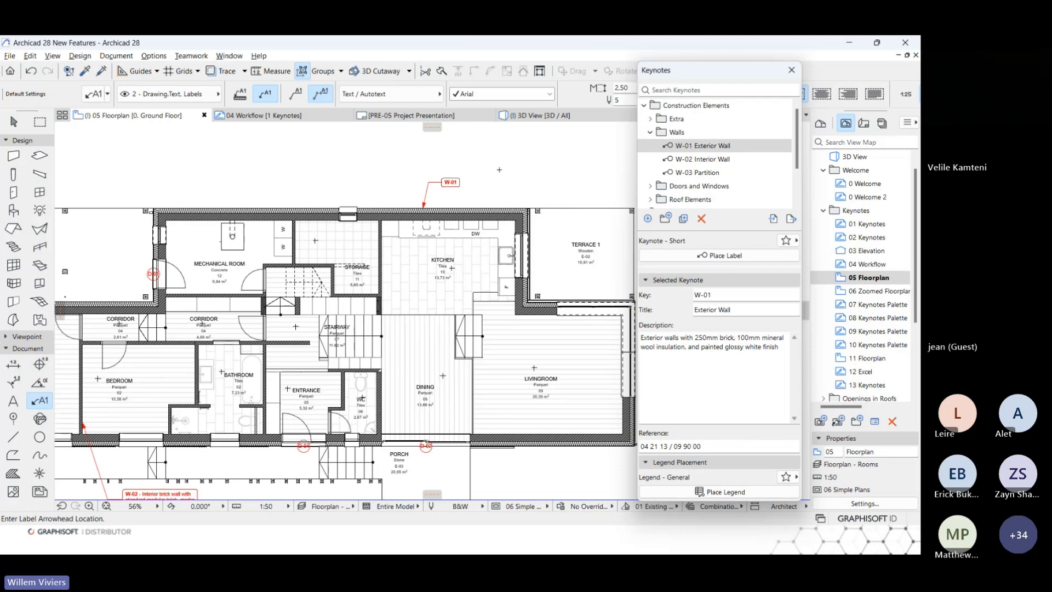
shift+click(242, 290)
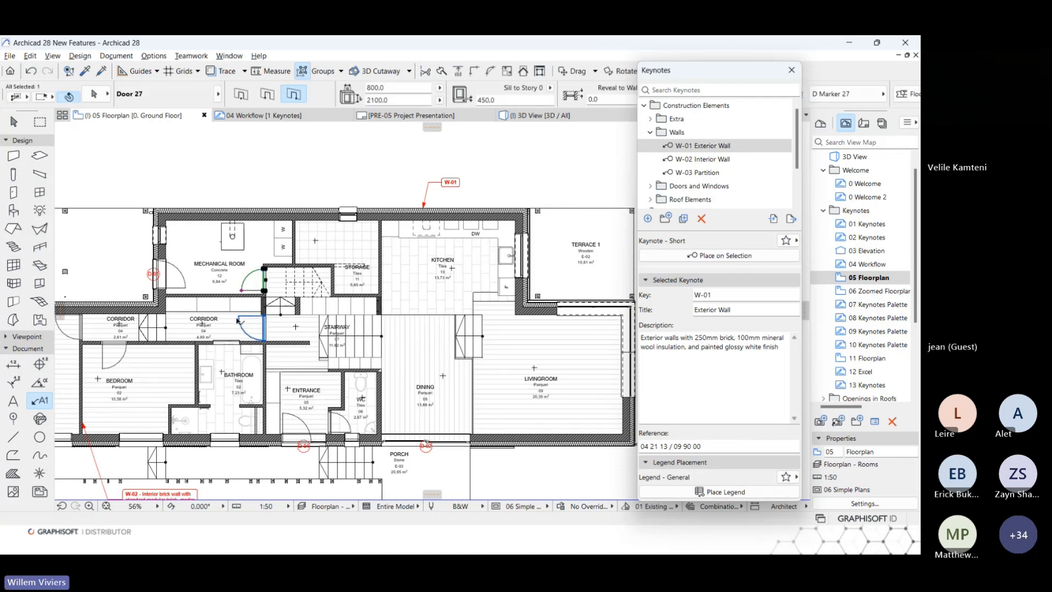
shift+click(238, 320)
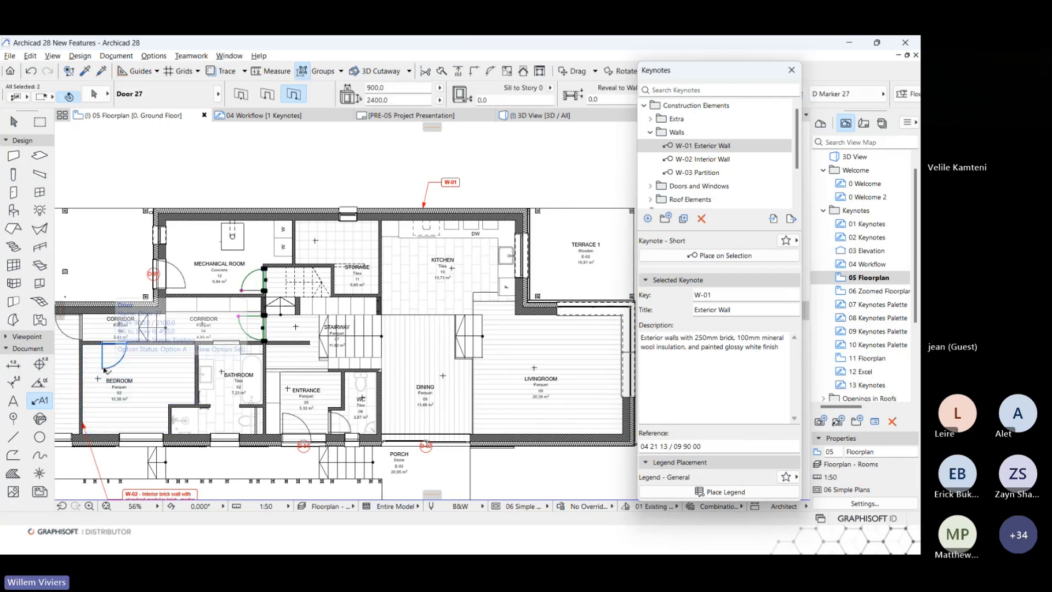
key(Escape)
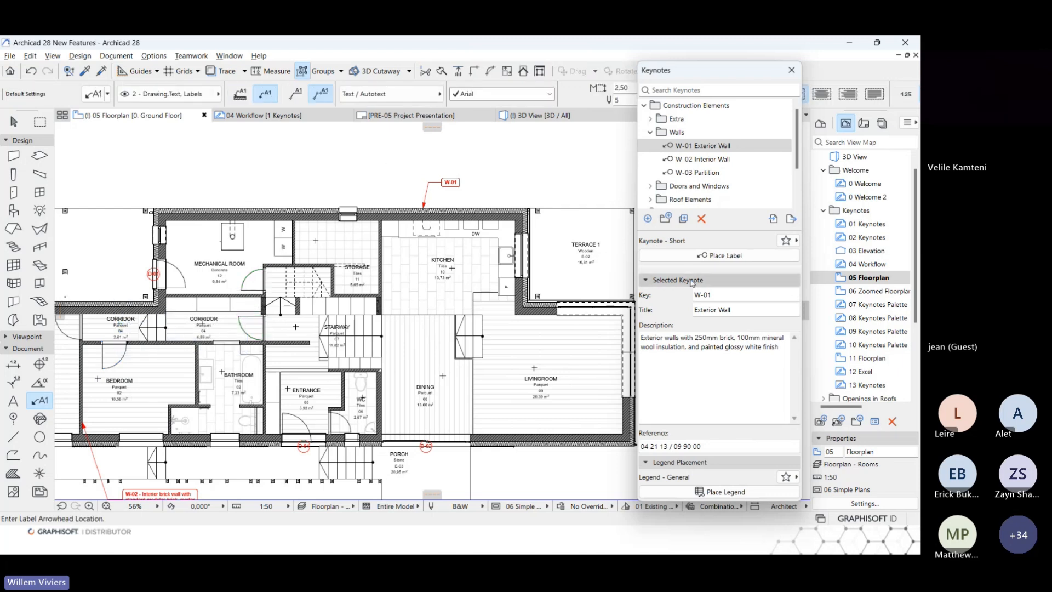
Place a second W-01 label outside the exterior wall near Terrace 1 and undo it.
click(700, 258)
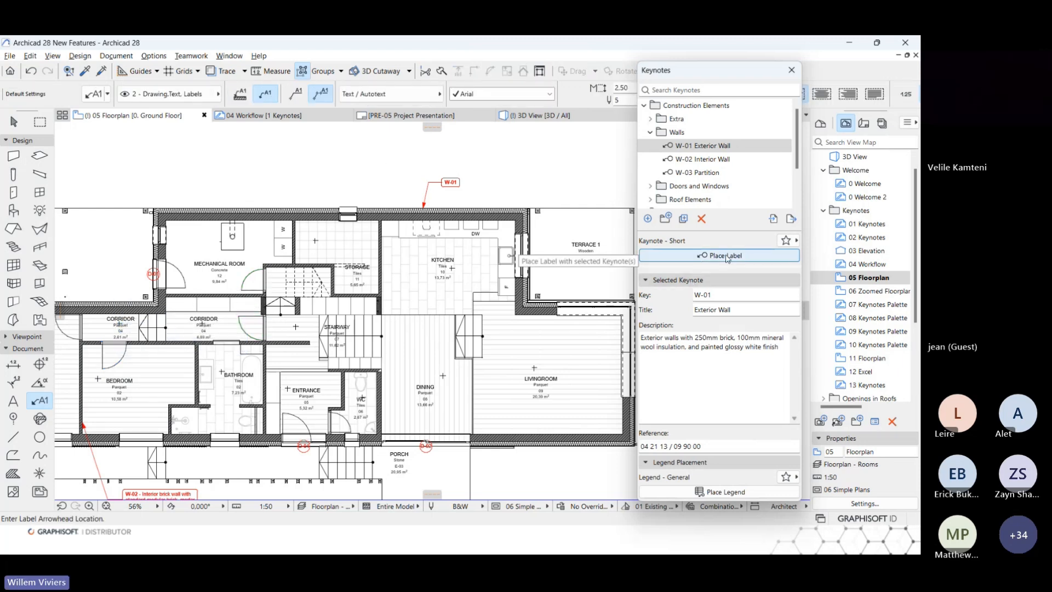
click(495, 191)
click(501, 159)
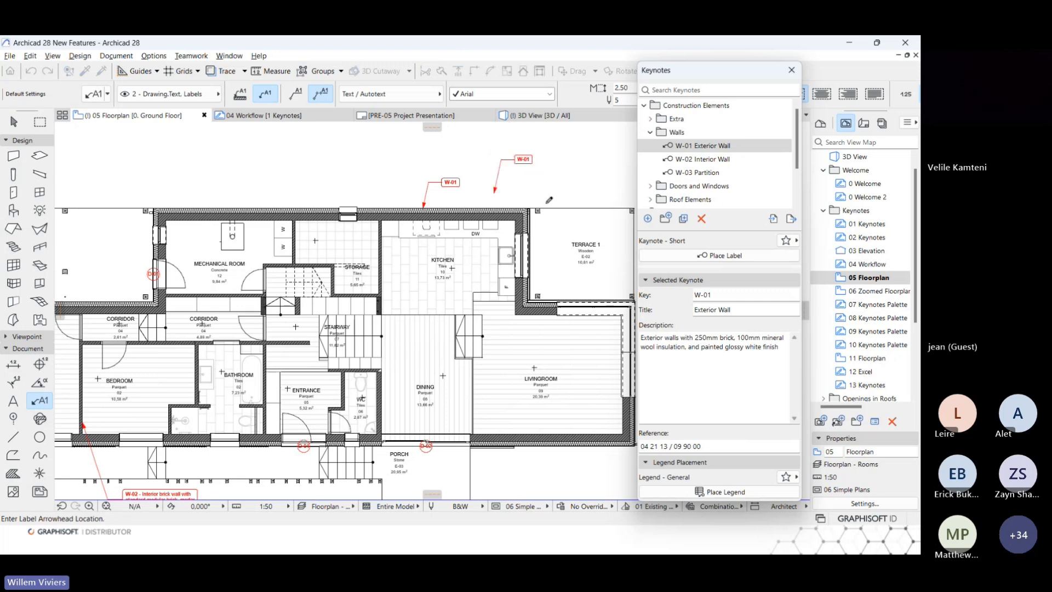
key(ctrl+z)
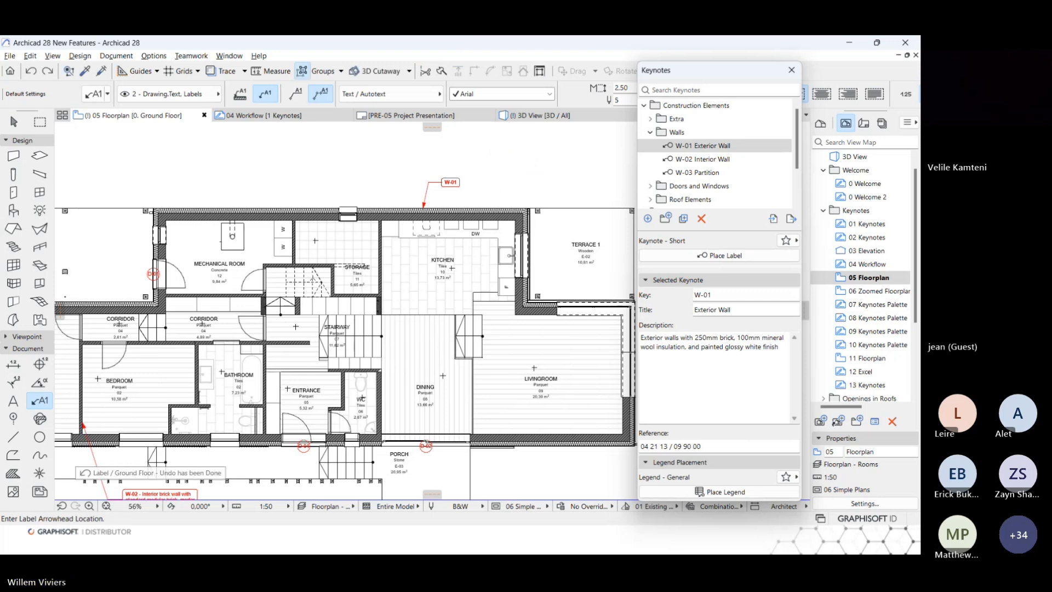
Select the D-05 Internal Door keynote under Doors and Windows and choose the Keynote - Doors label favorite.
scroll(709, 172, down, 1)
click(649, 174)
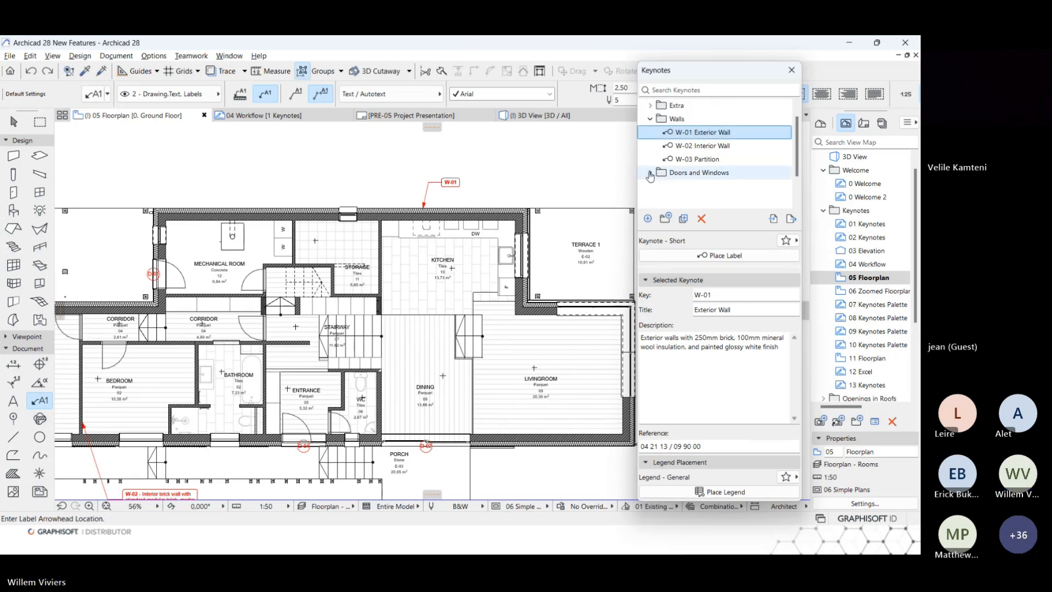
click(707, 186)
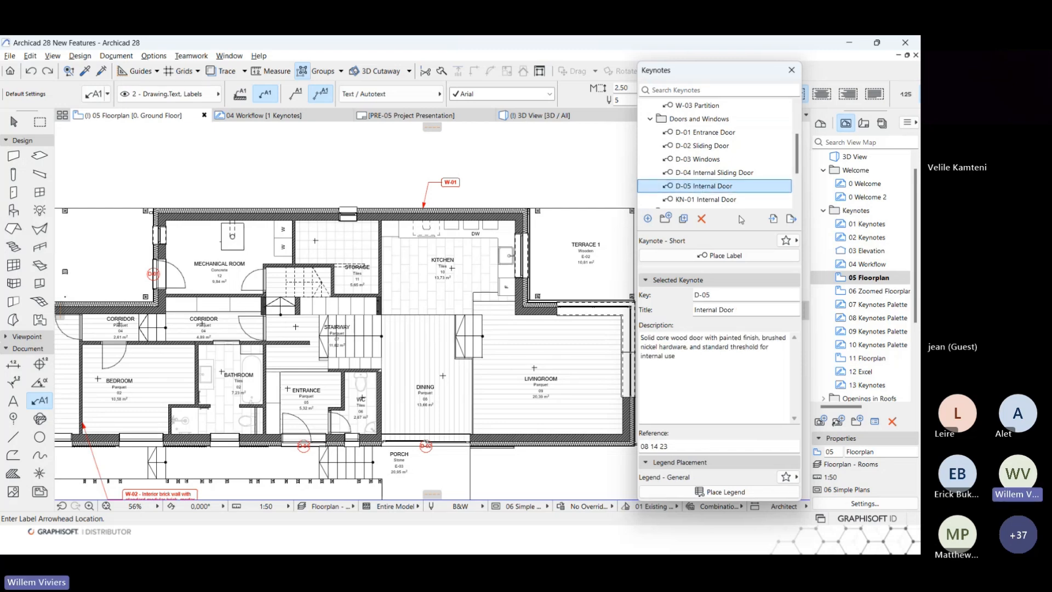
click(787, 241)
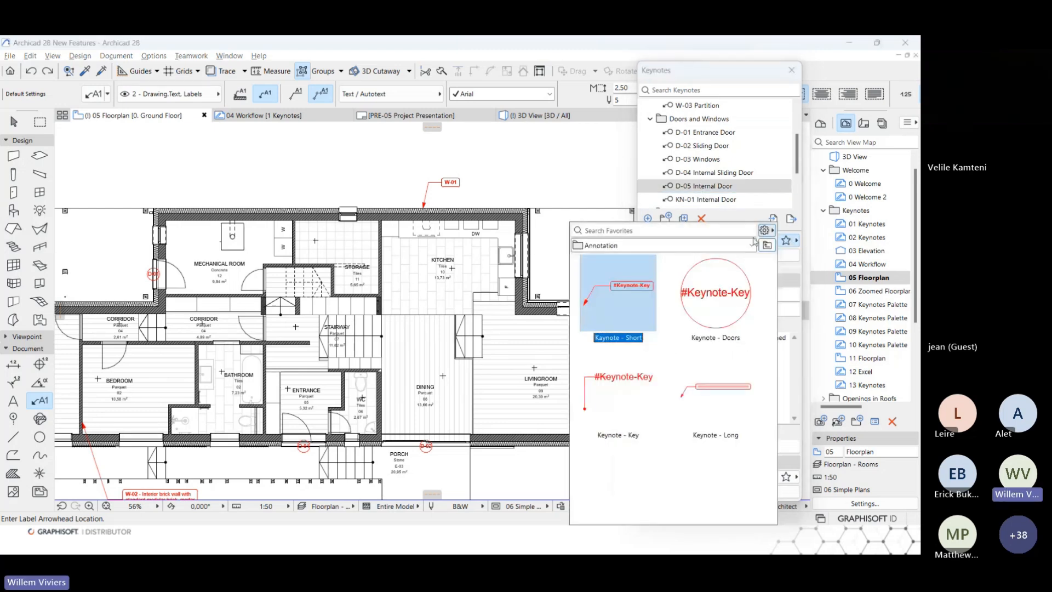
double_click(730, 302)
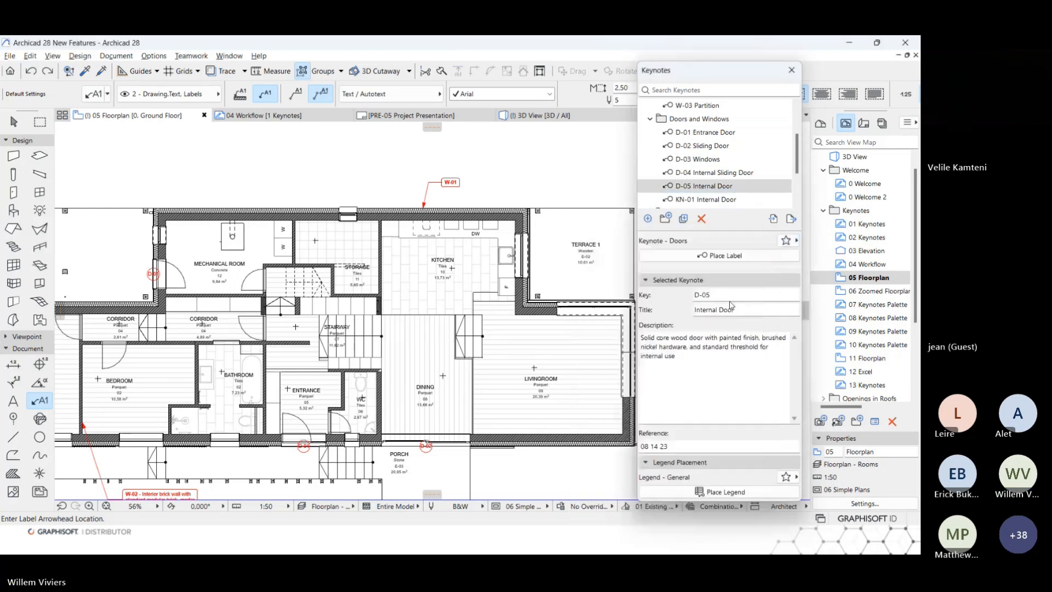
Select the mechanical room, corridor and bedroom internal doors together and place the D-05 keynote labels on them.
shift+click(243, 290)
shift+click(246, 322)
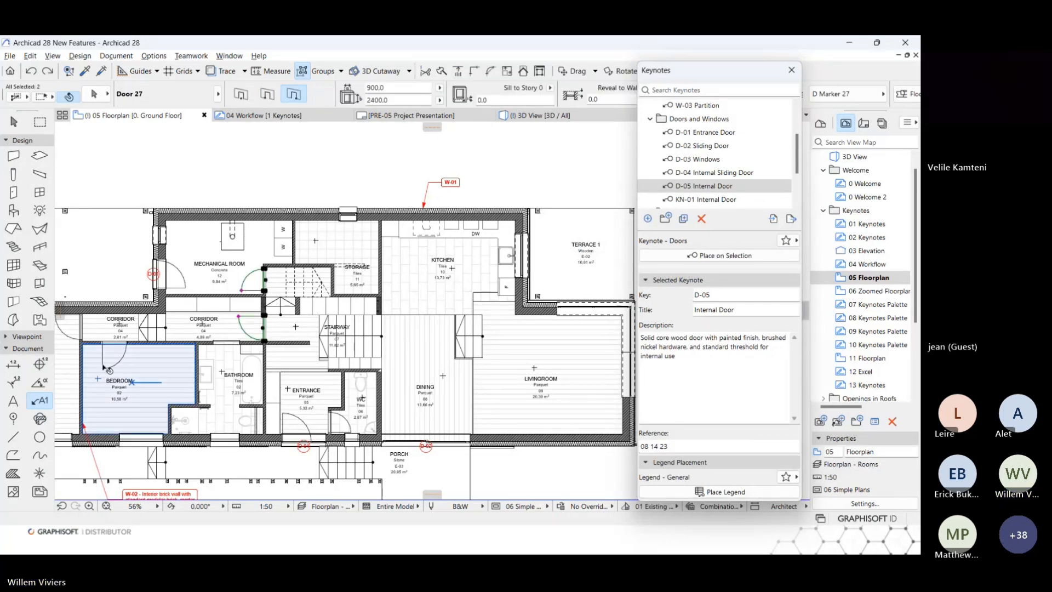
shift+click(103, 366)
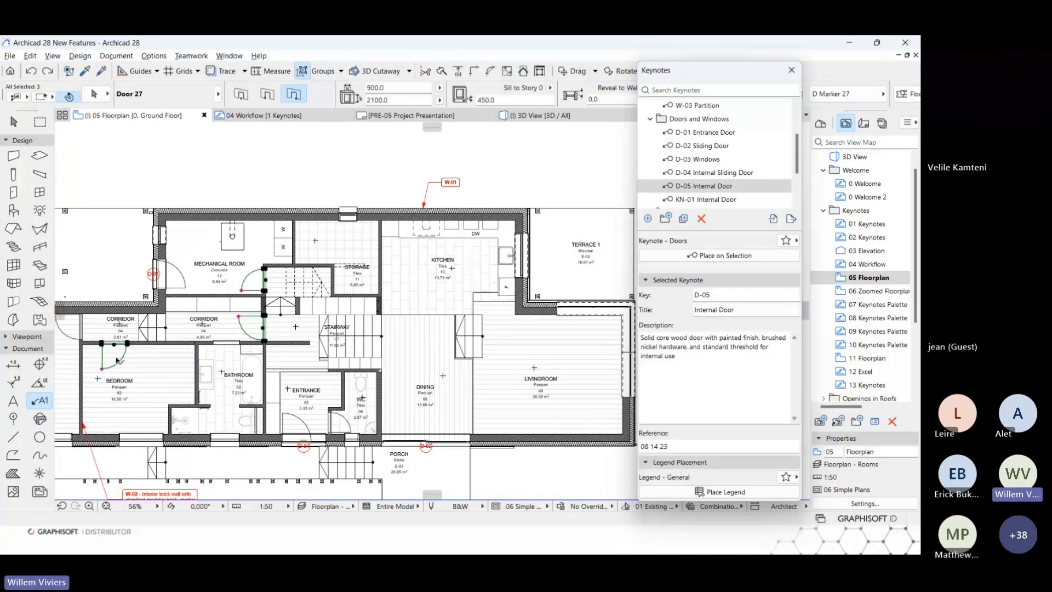
click(732, 260)
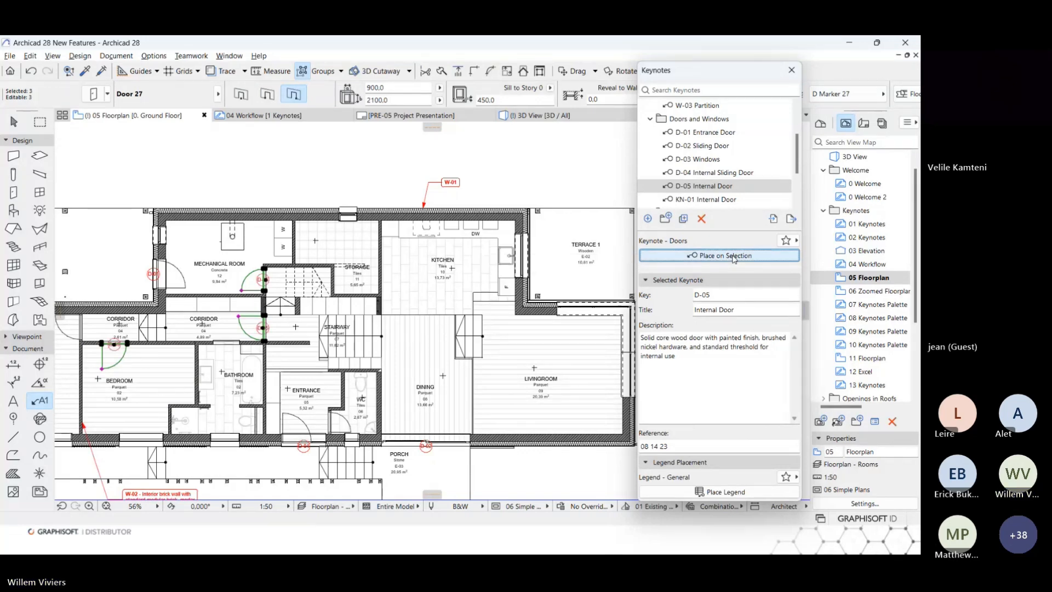
scroll(209, 296, up, 3)
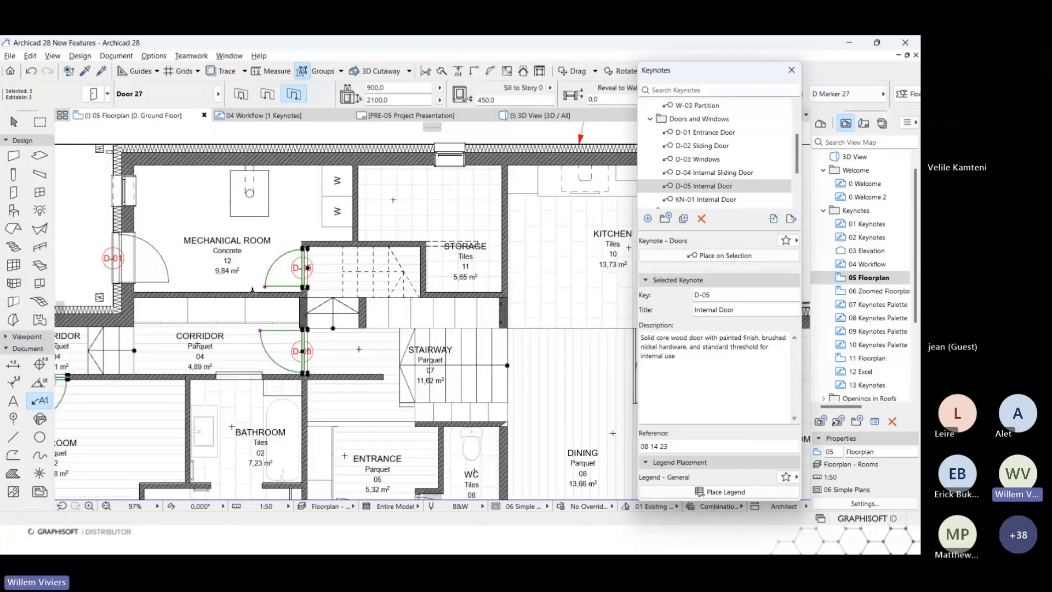
scroll(312, 317, down, 2)
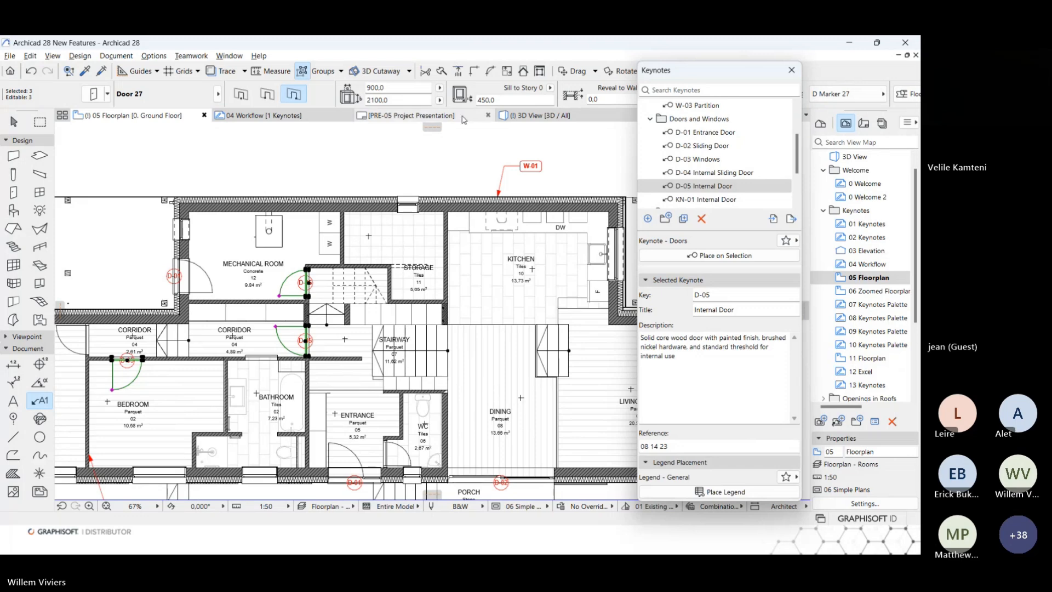
Open the 06 Zoomed Floorplan view and add the W-01 Exterior Wall description autotext to the W-01 label.
double_click(875, 292)
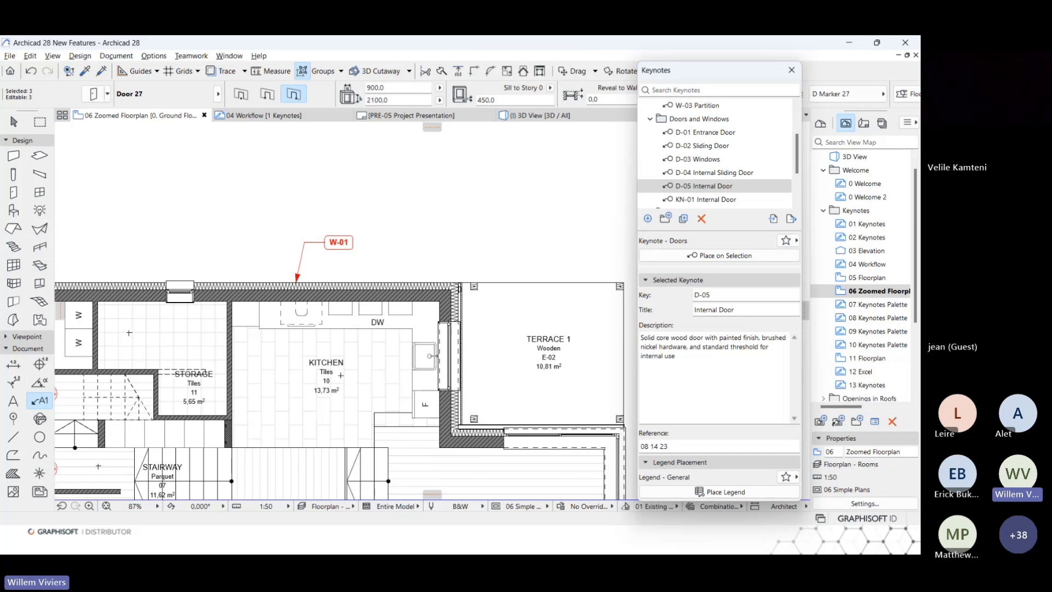
click(348, 242)
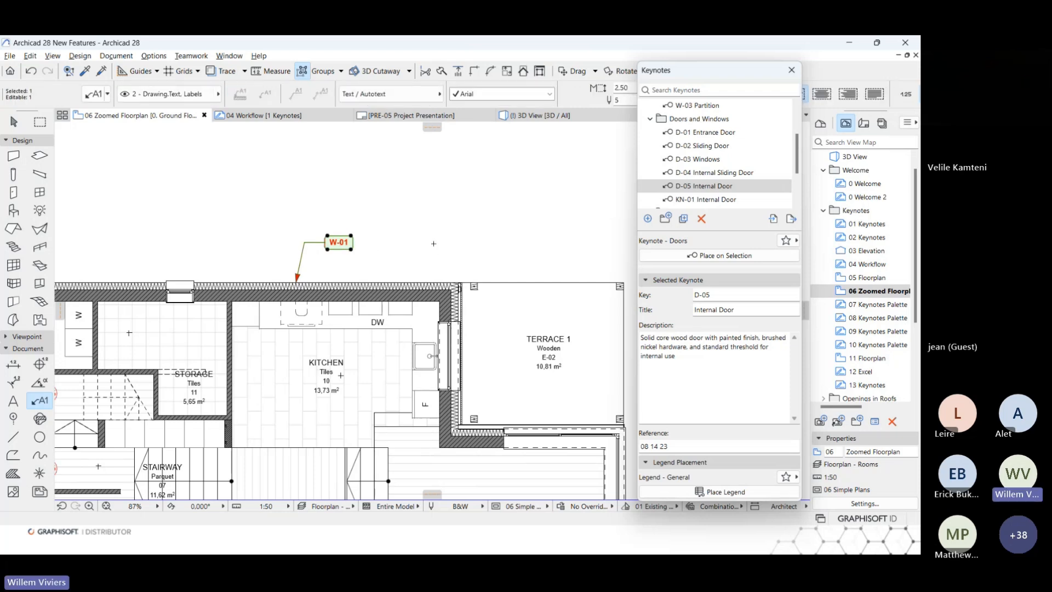
double_click(346, 245)
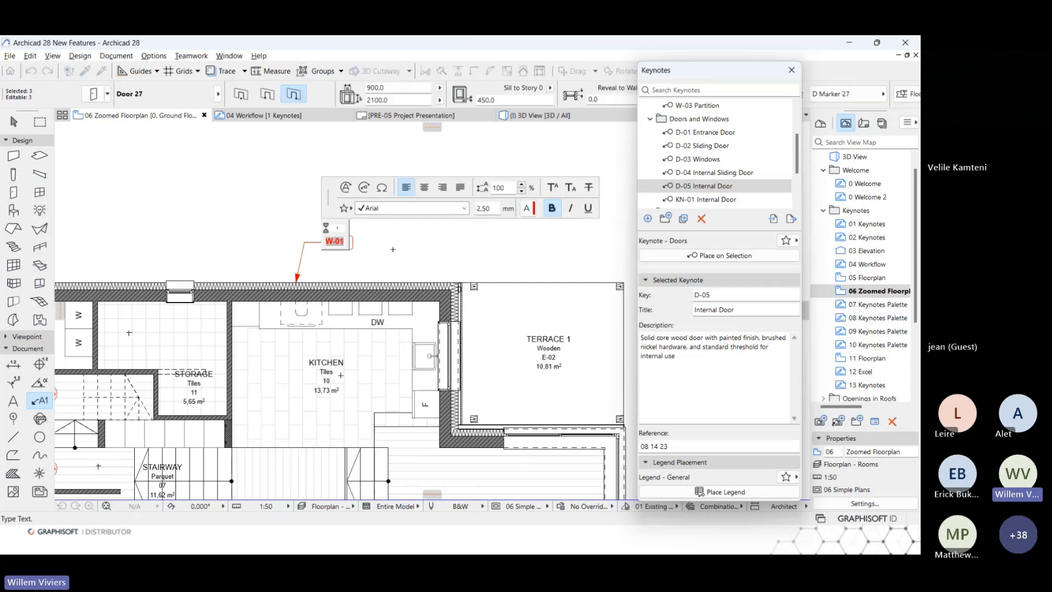
click(364, 188)
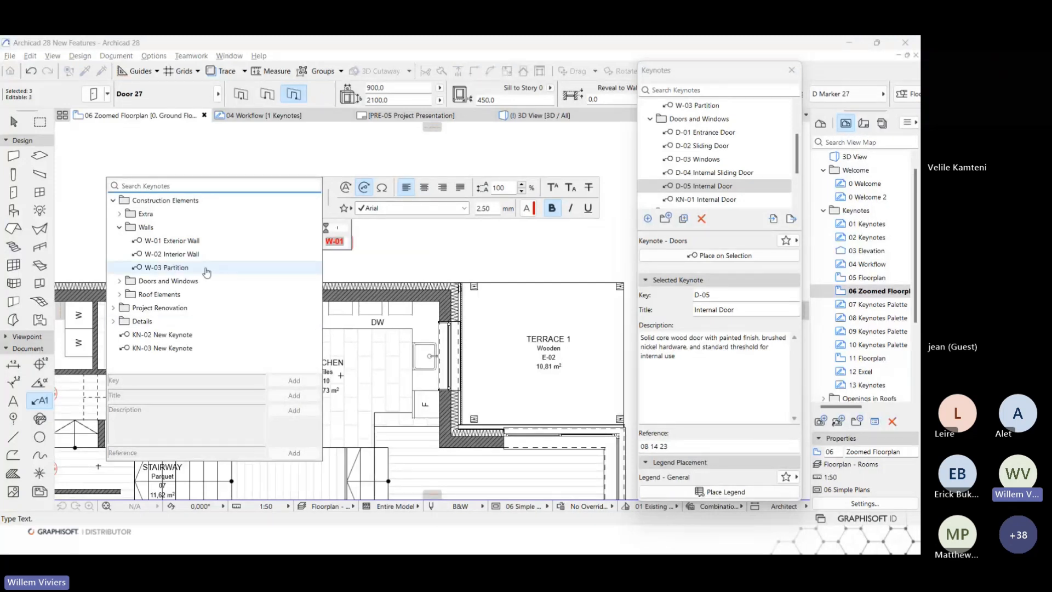
click(162, 245)
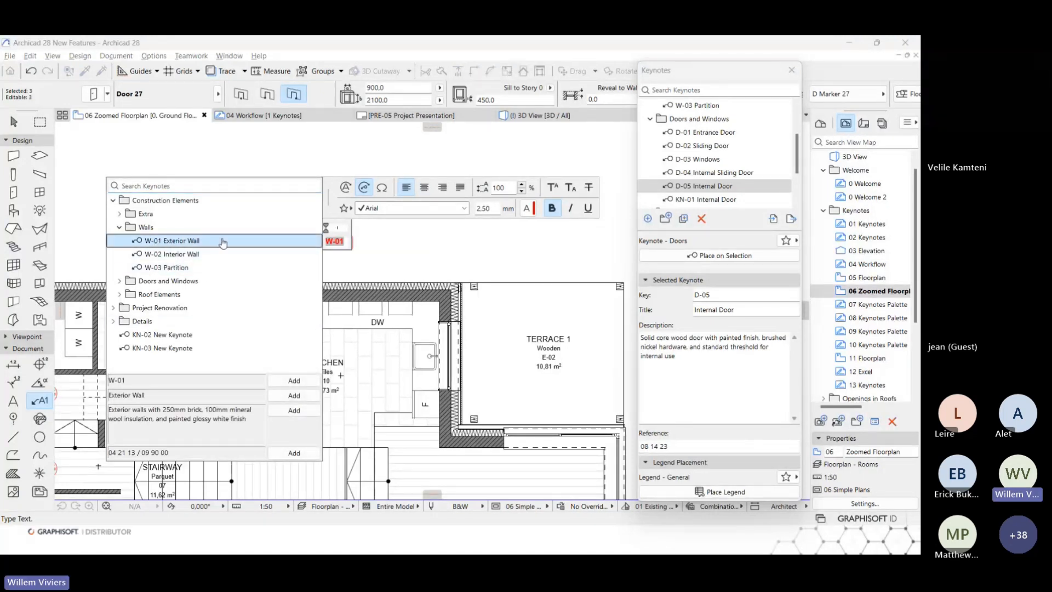
click(294, 410)
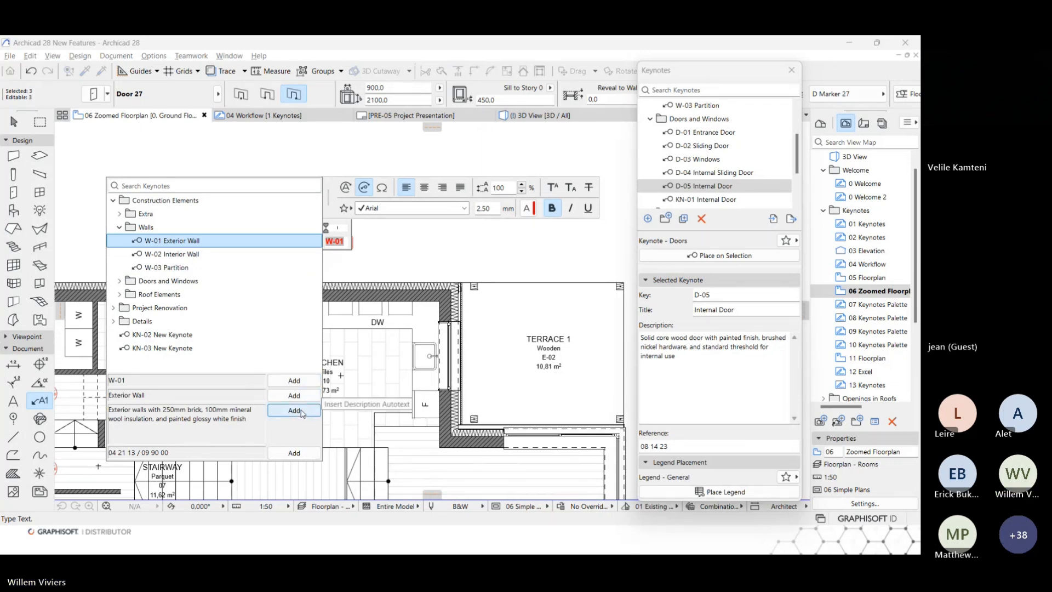
click(542, 162)
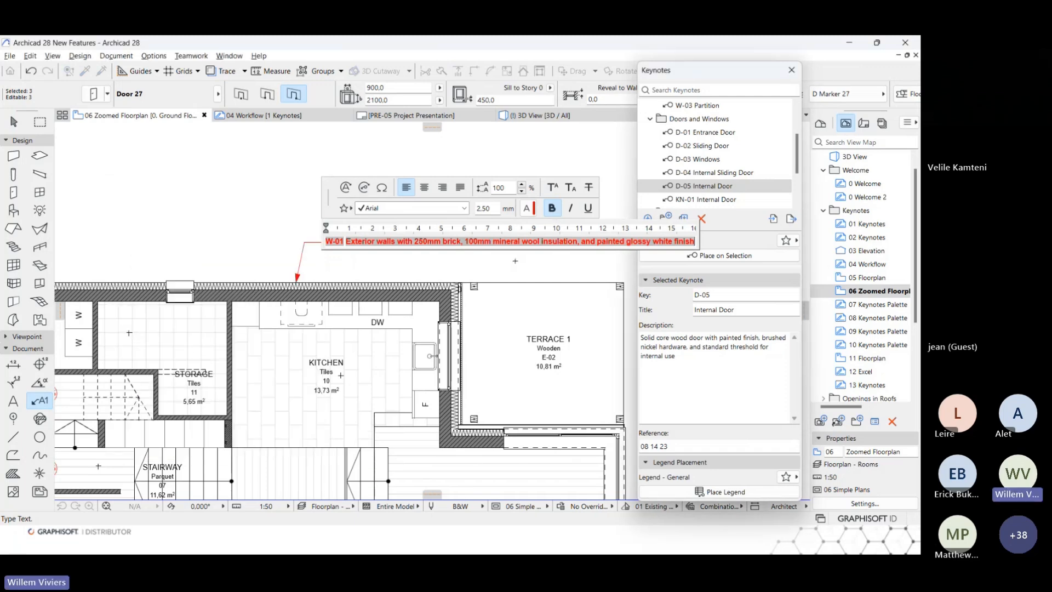
click(515, 261)
Narrow the W-01 label's text block so its description wraps onto several lines above the kitchen's exterior wall.
middle_drag(516, 263, 393, 256)
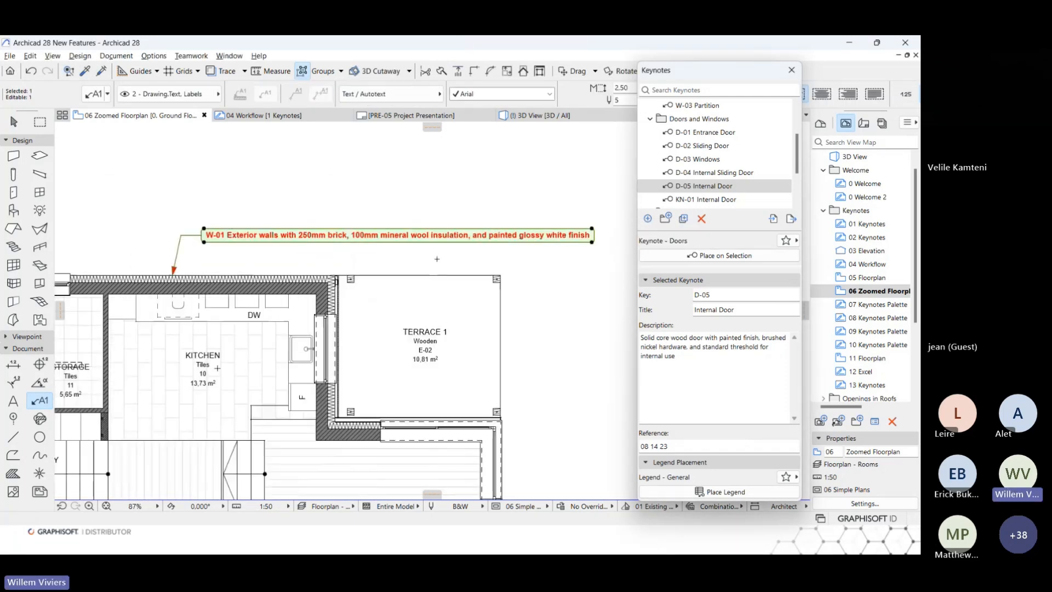
click(592, 241)
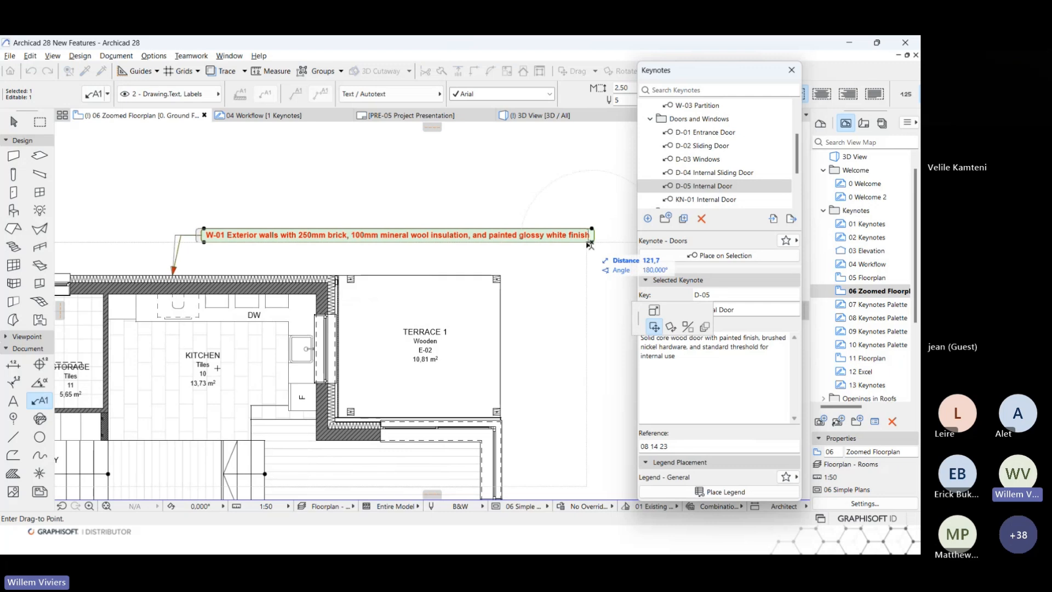
click(654, 309)
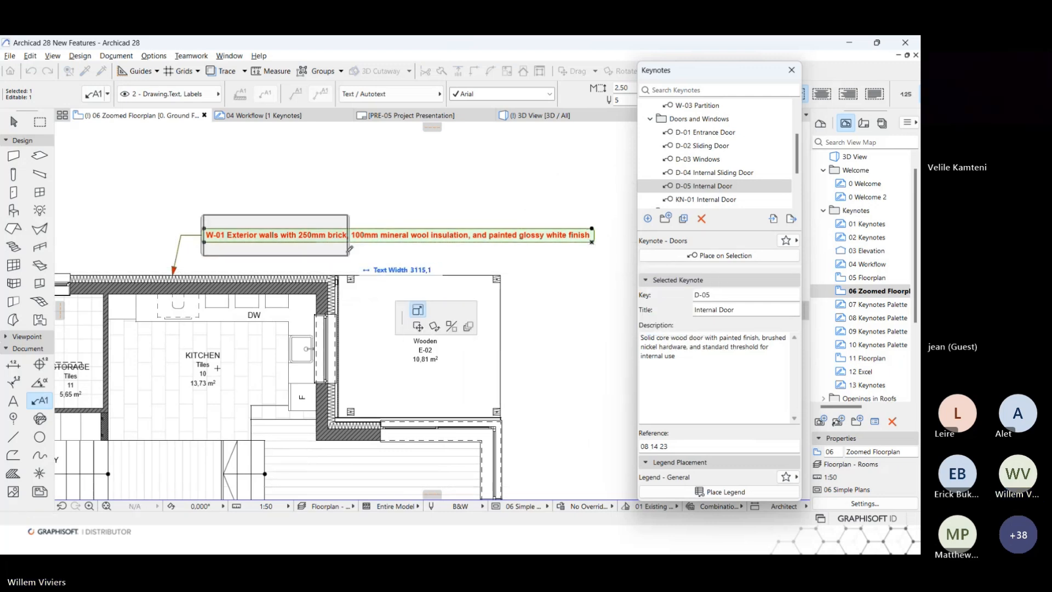
click(331, 254)
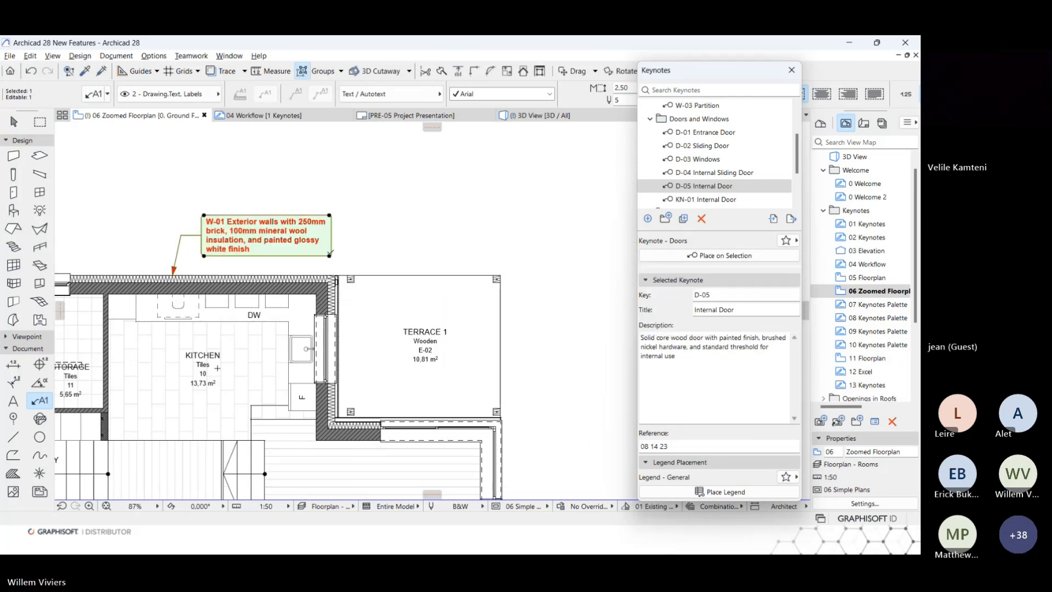
middle_drag(290, 177, 281, 179)
middle_drag(416, 181, 401, 181)
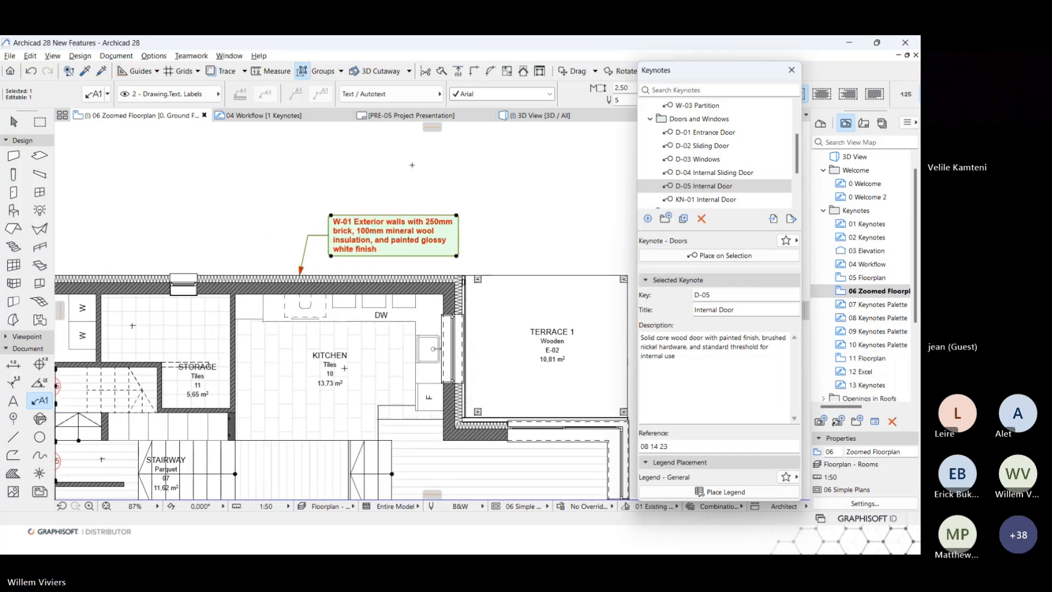
Review the W-01 label's text style and available frame shapes in its selection settings, keeping the Rounded Rectangle frame.
click(97, 97)
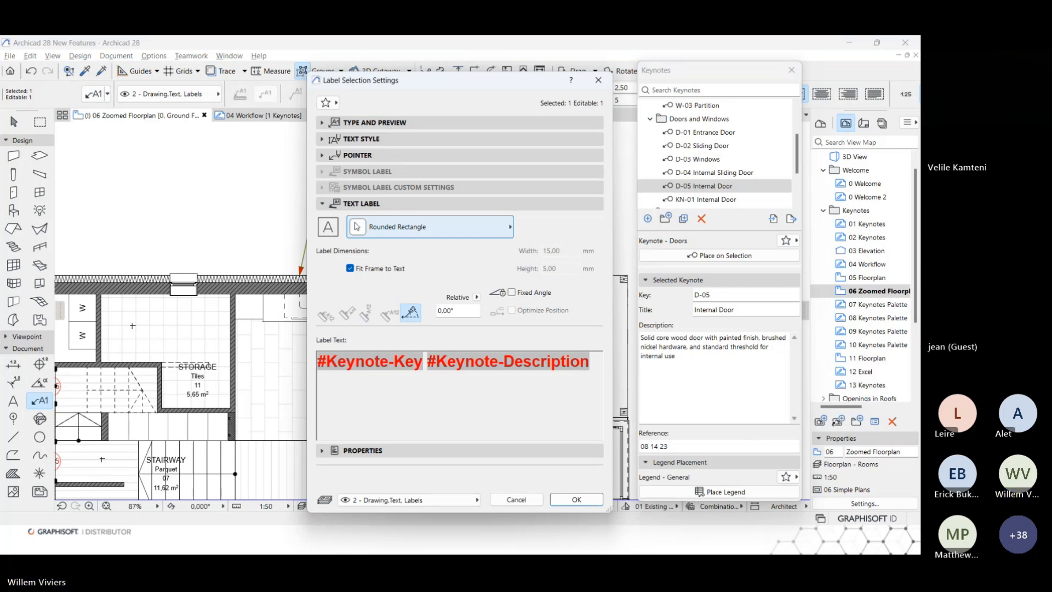
click(367, 139)
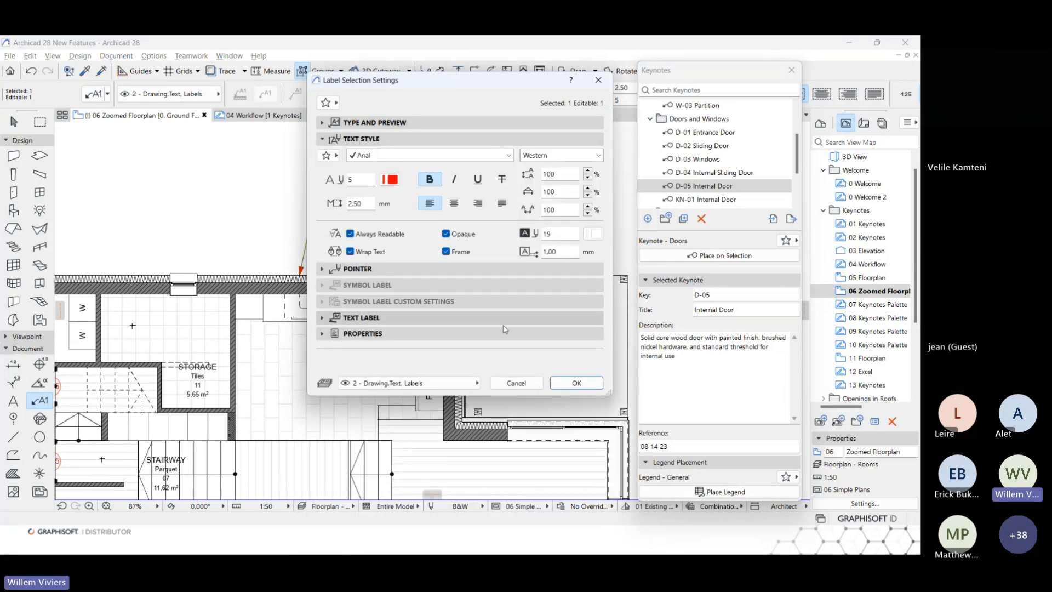
click(383, 318)
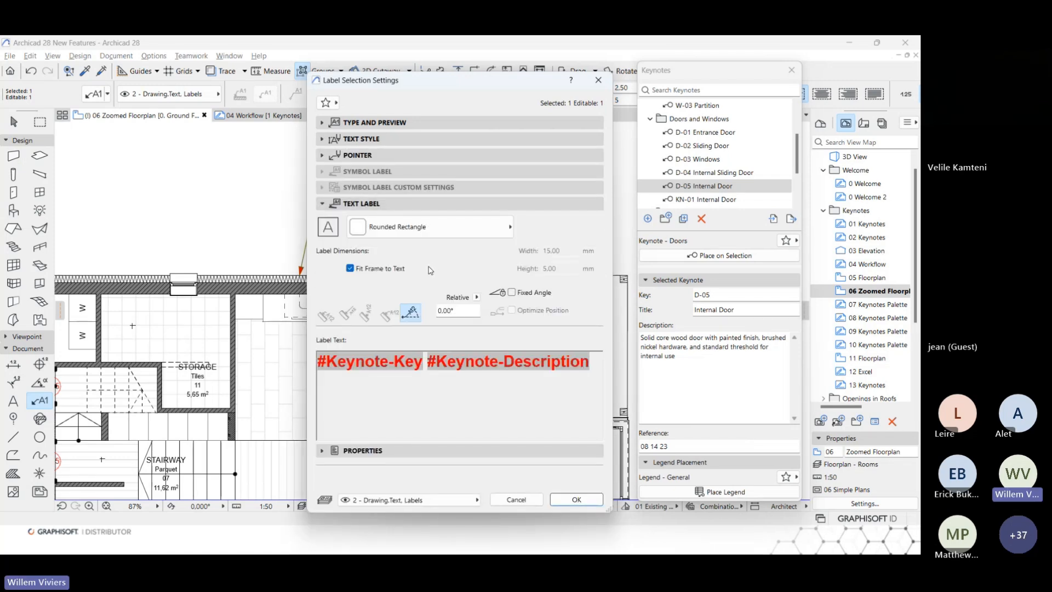
click(438, 235)
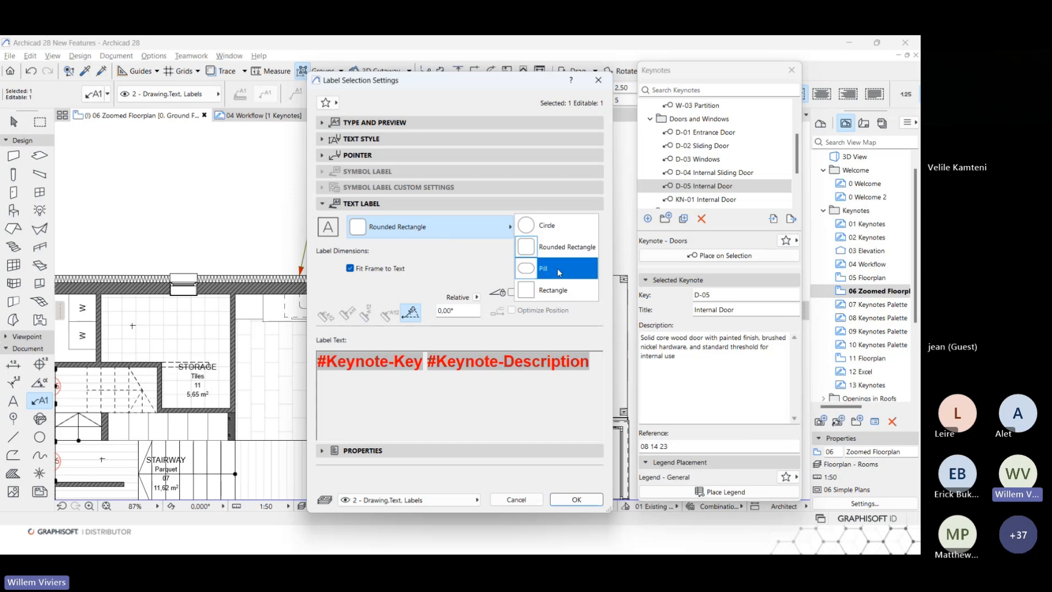
click(470, 265)
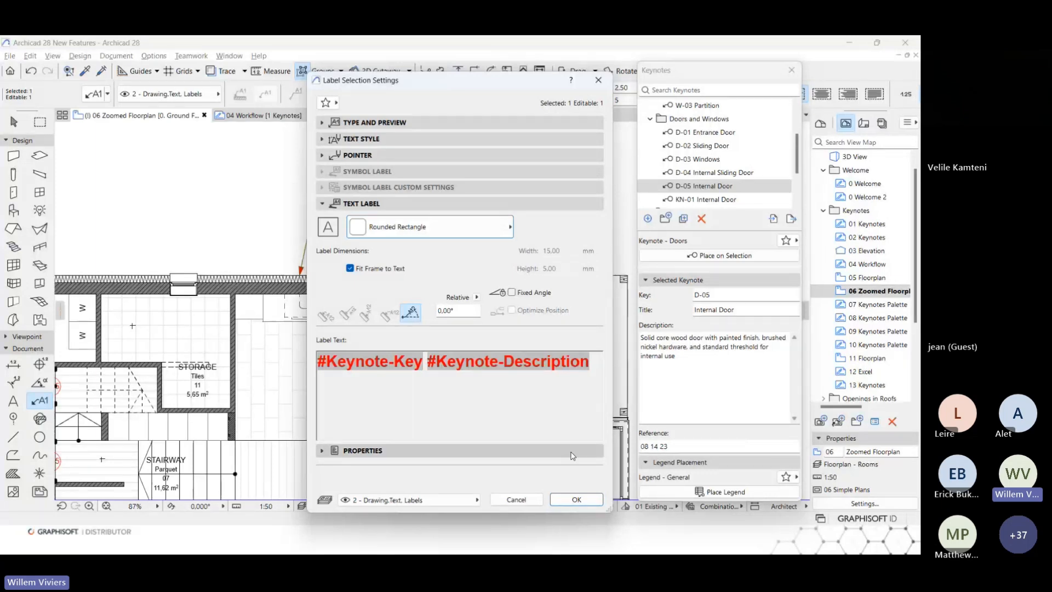
click(576, 500)
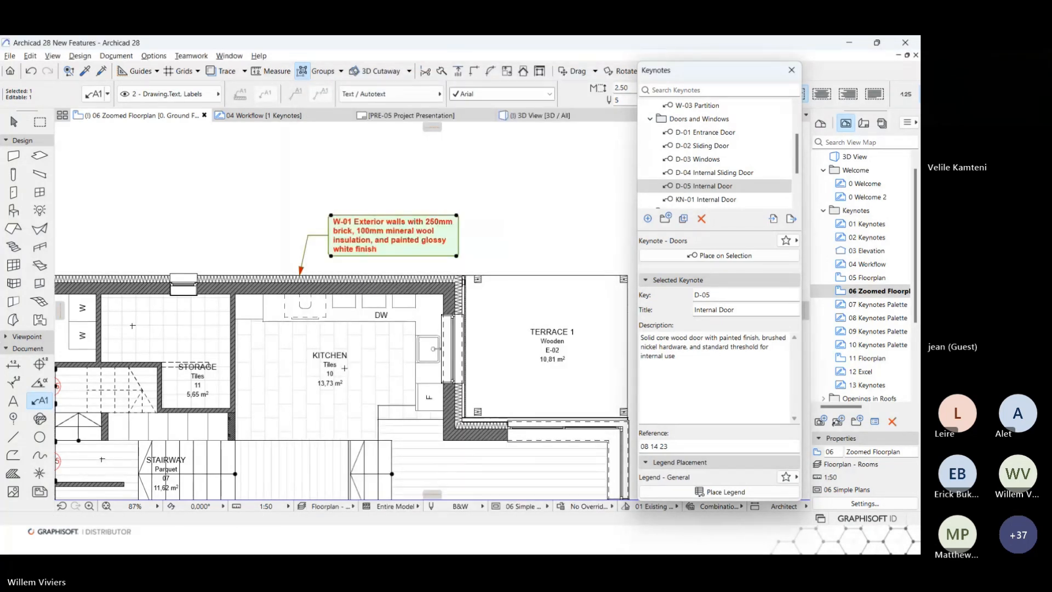
key(Escape)
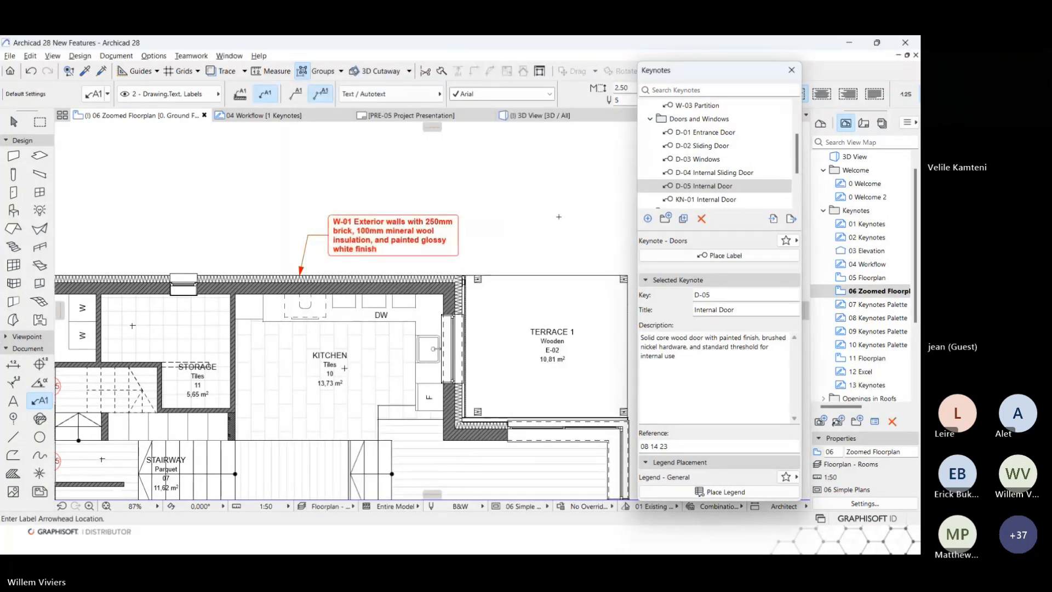
Open the PRE-07 Project Presentation layout and place a keynote legend beside the floor plan using the Legend - General favorite.
click(863, 124)
double_click(867, 225)
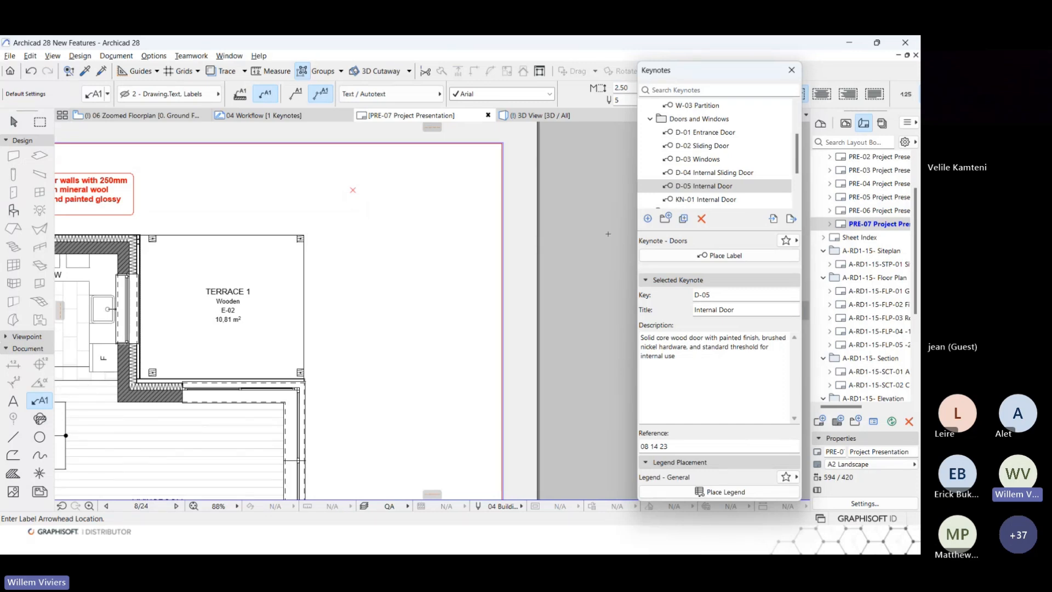
click(791, 482)
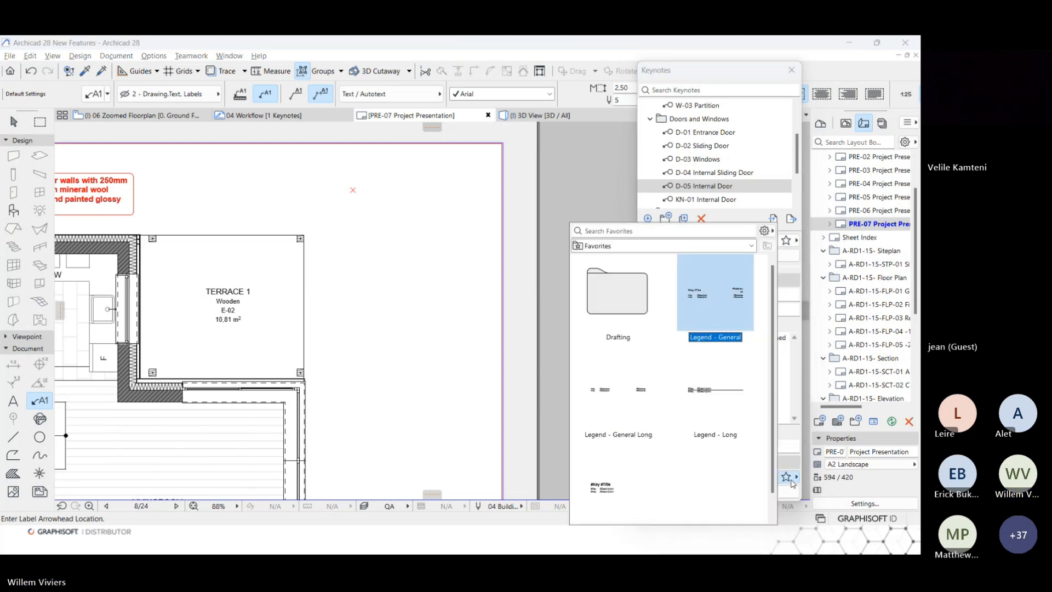
double_click(708, 305)
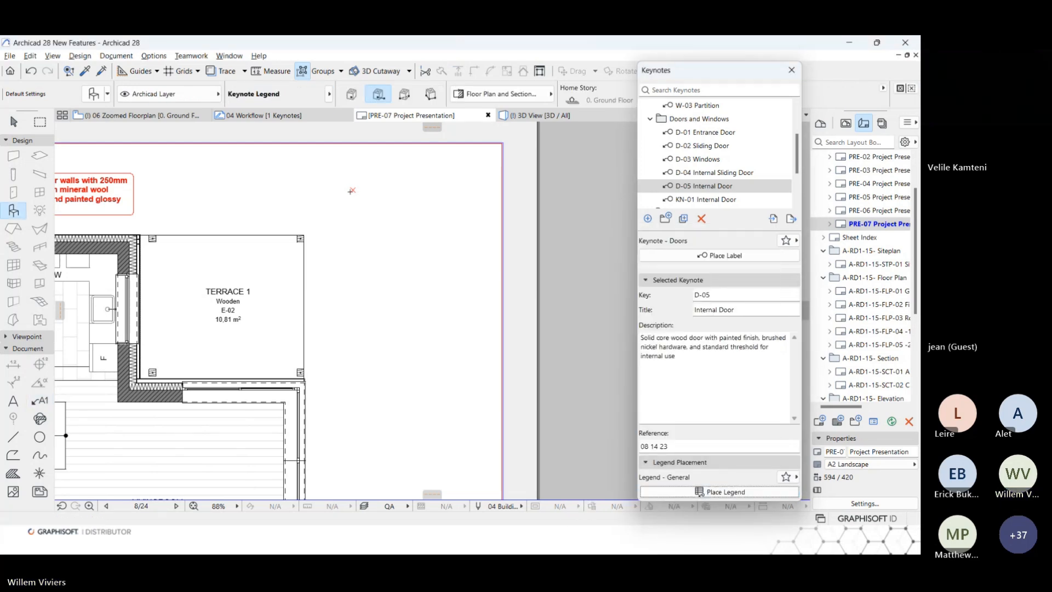
click(406, 190)
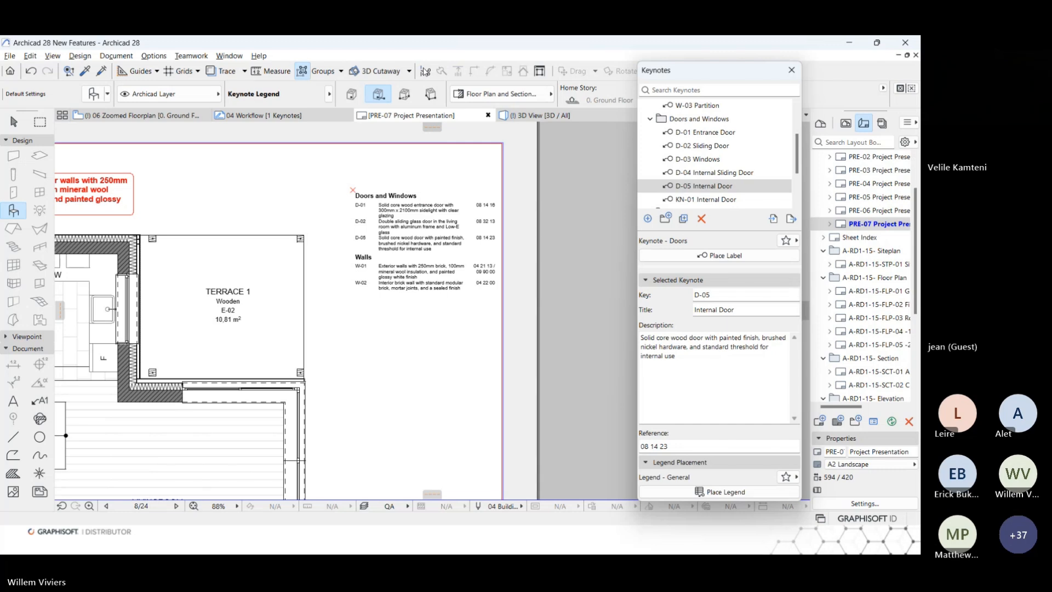
Review the placed keynote legend's filter options and column field selection in its object settings.
click(431, 220)
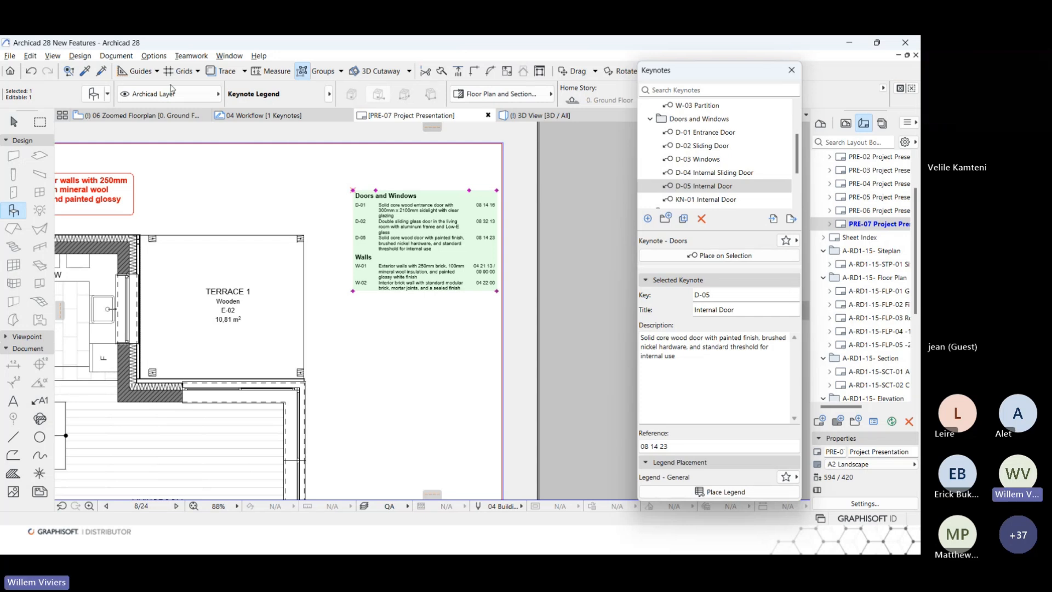
click(97, 98)
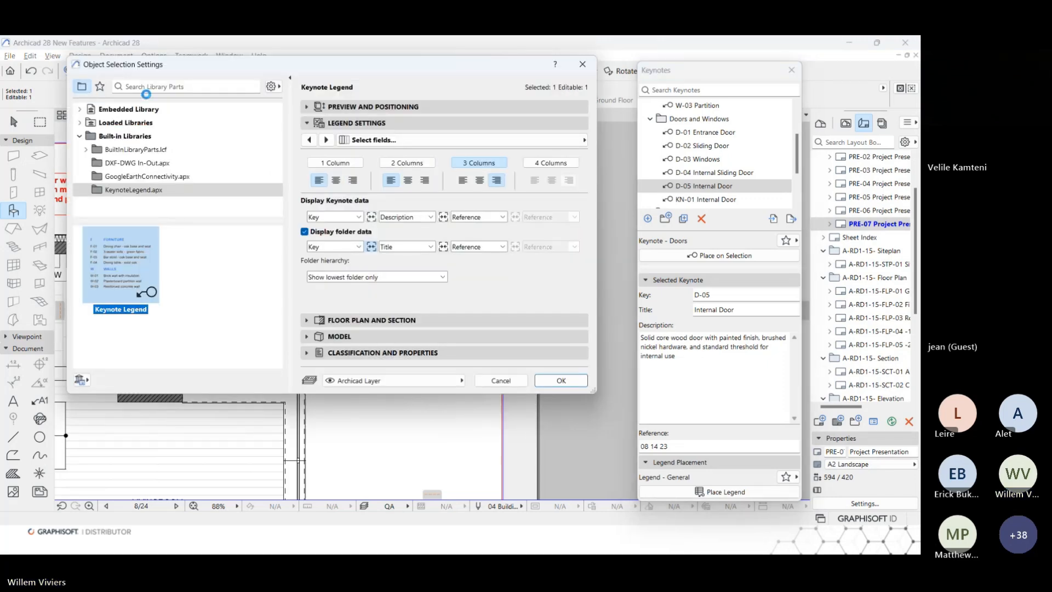
click(584, 139)
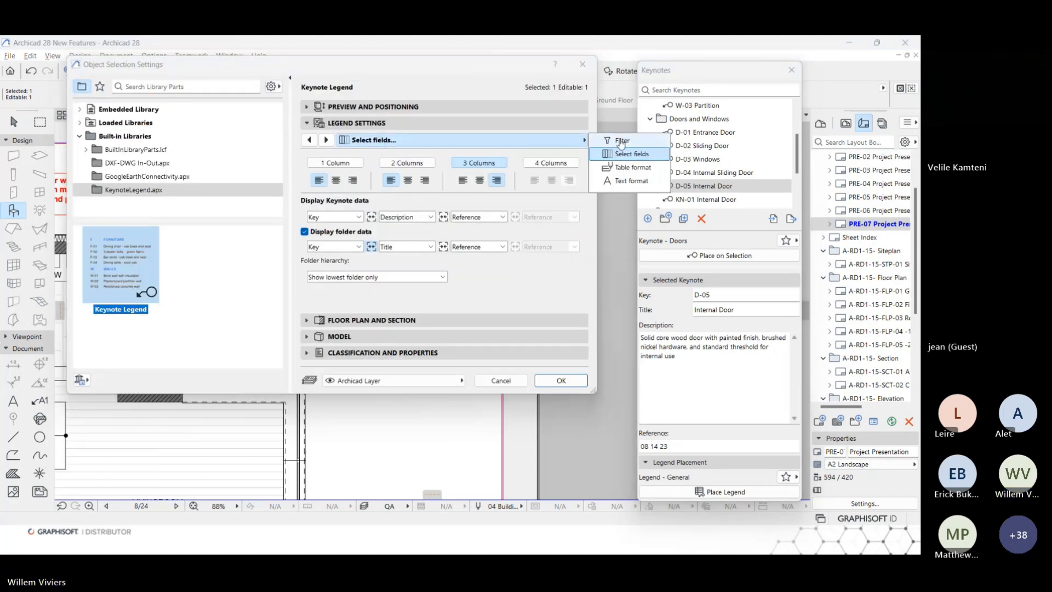
click(621, 141)
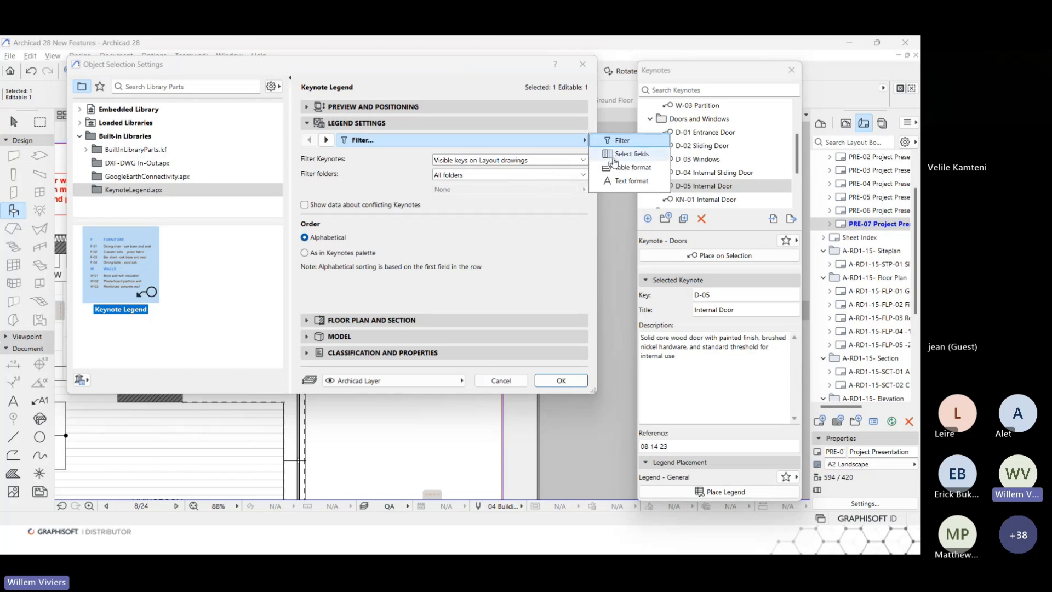
click(613, 157)
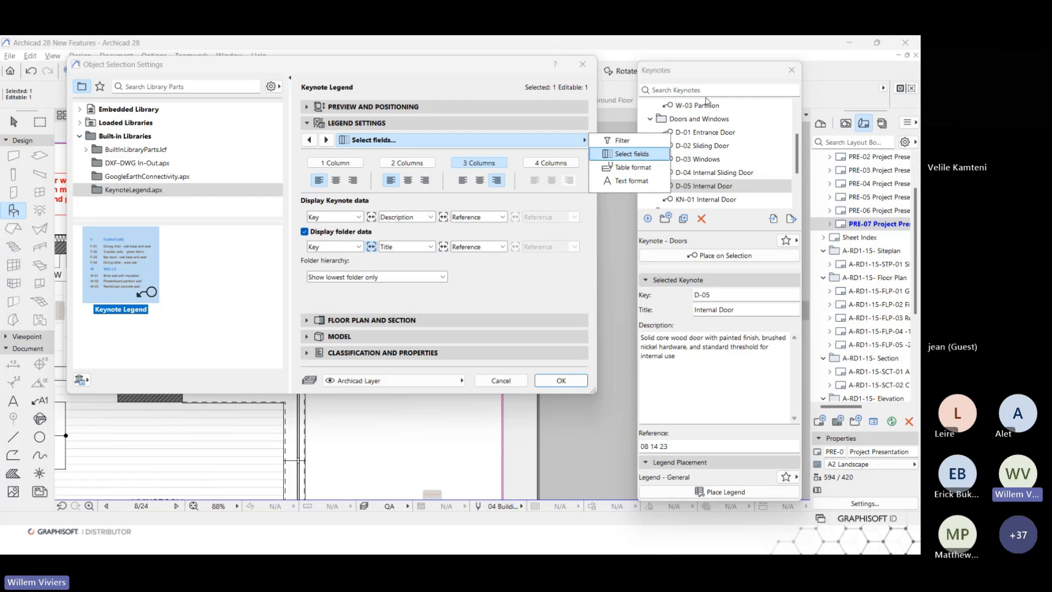
click(478, 88)
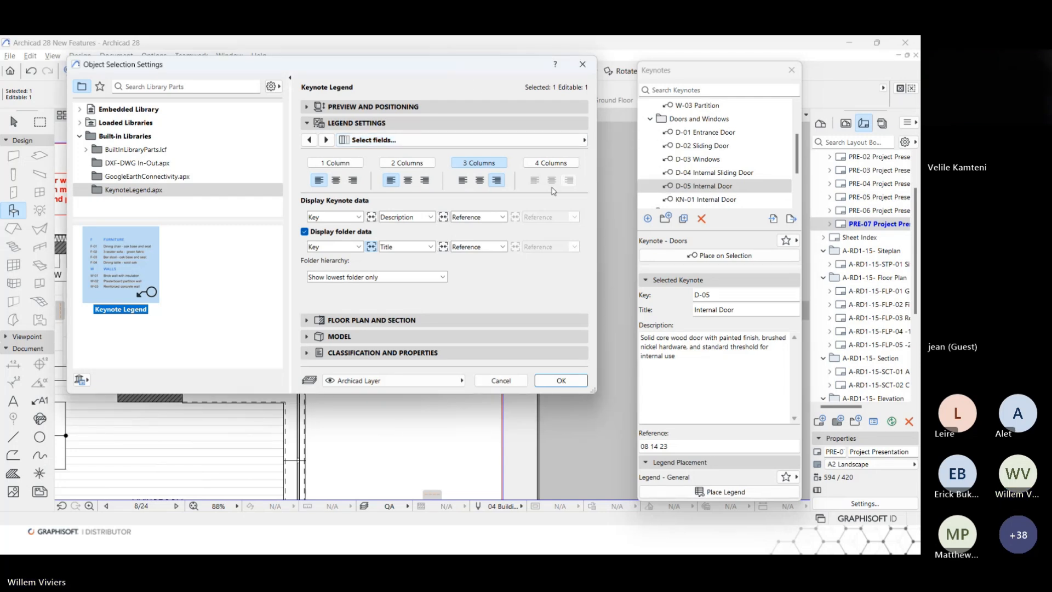
click(561, 381)
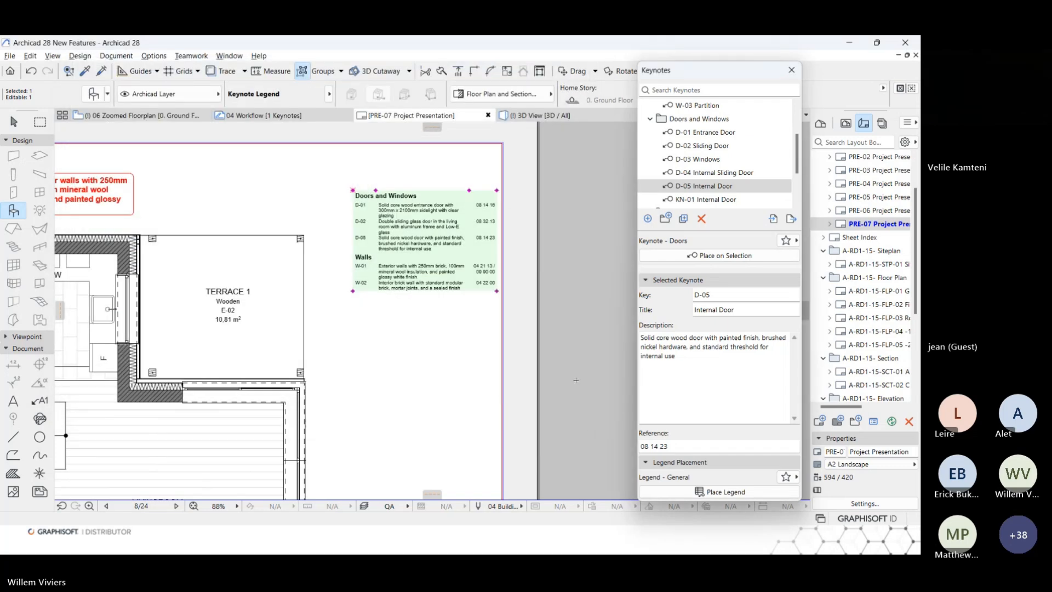
click(576, 380)
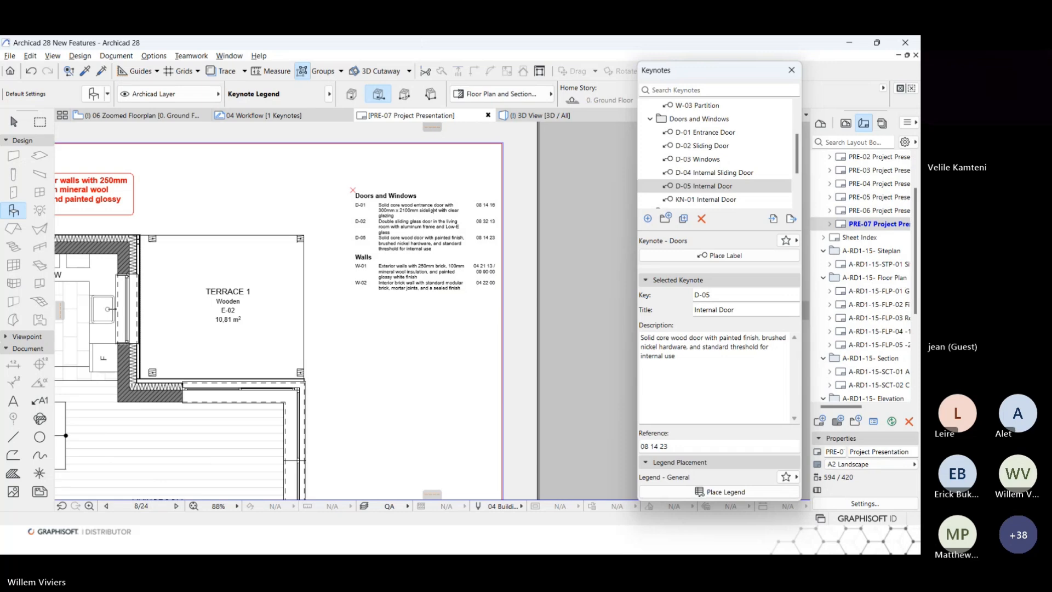
Set the keynote legend's filter to All Keynotes in project and view the extended legend on the layout.
click(463, 221)
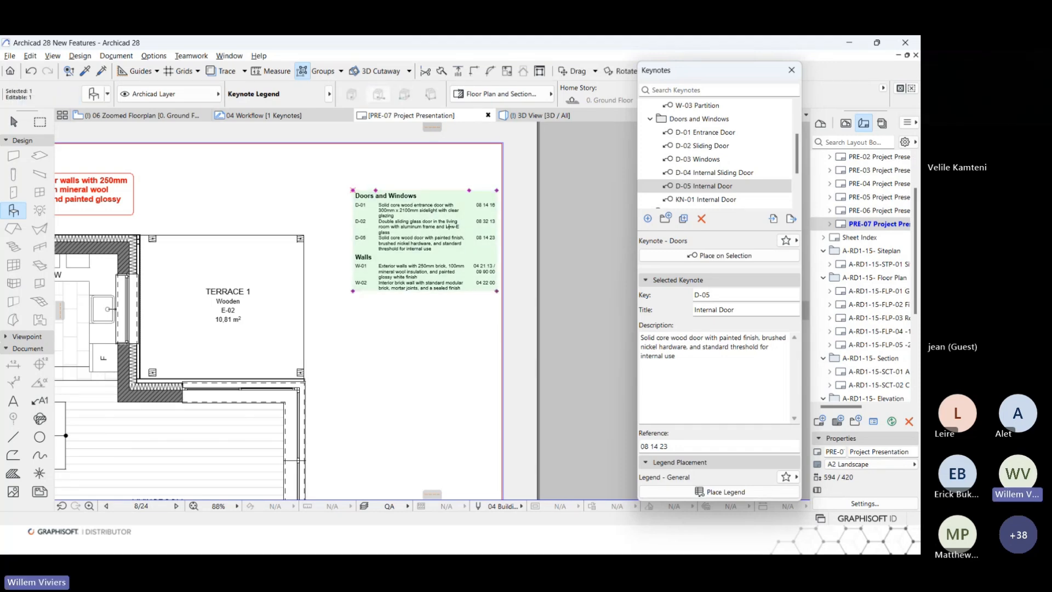
double_click(451, 222)
click(382, 141)
click(614, 167)
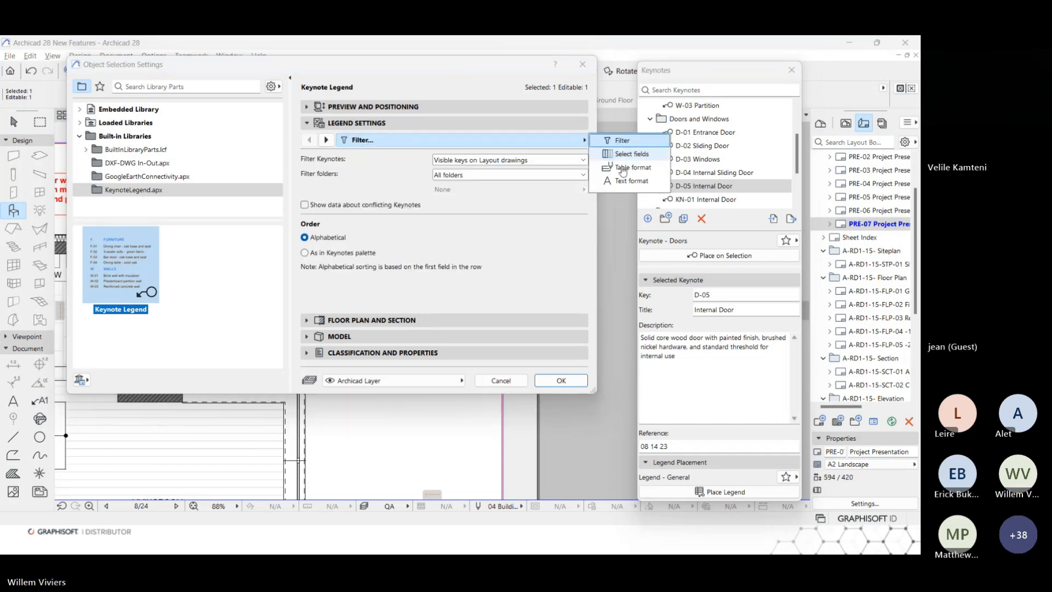
click(476, 163)
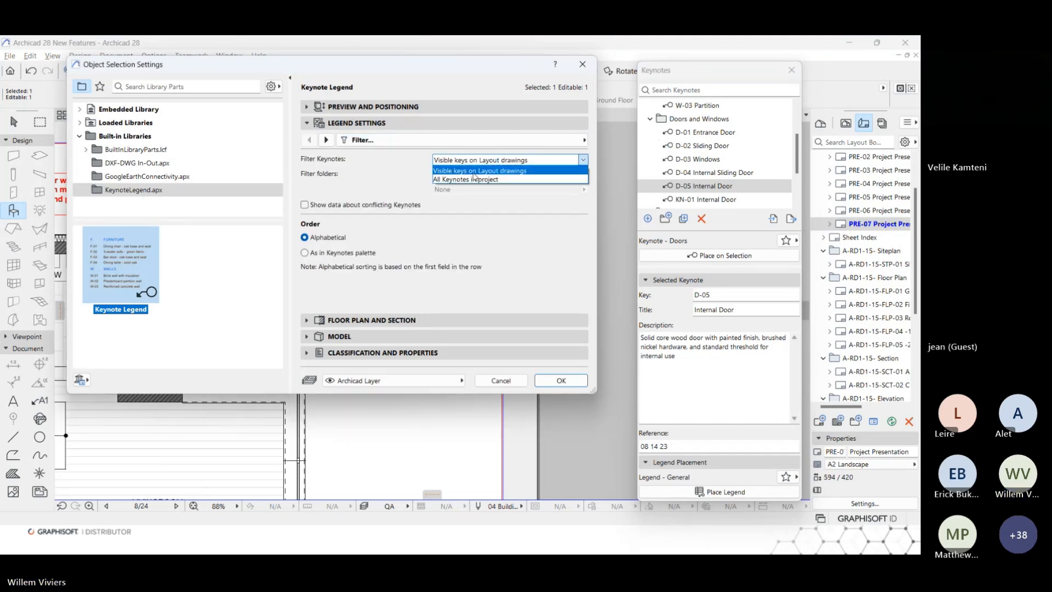
click(482, 171)
click(562, 383)
scroll(454, 345, down, 1)
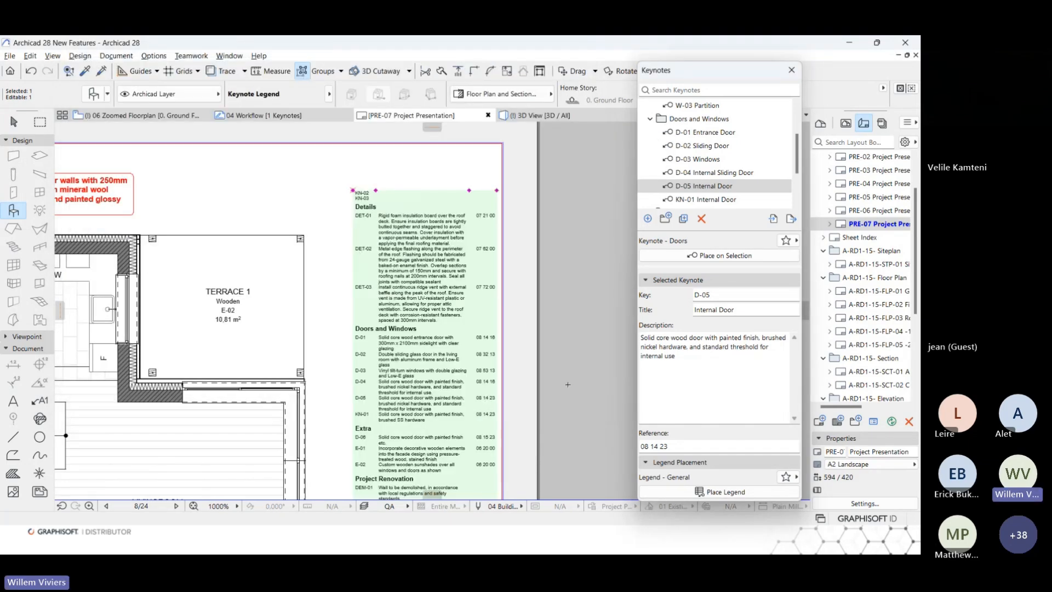
scroll(454, 346, down, 1)
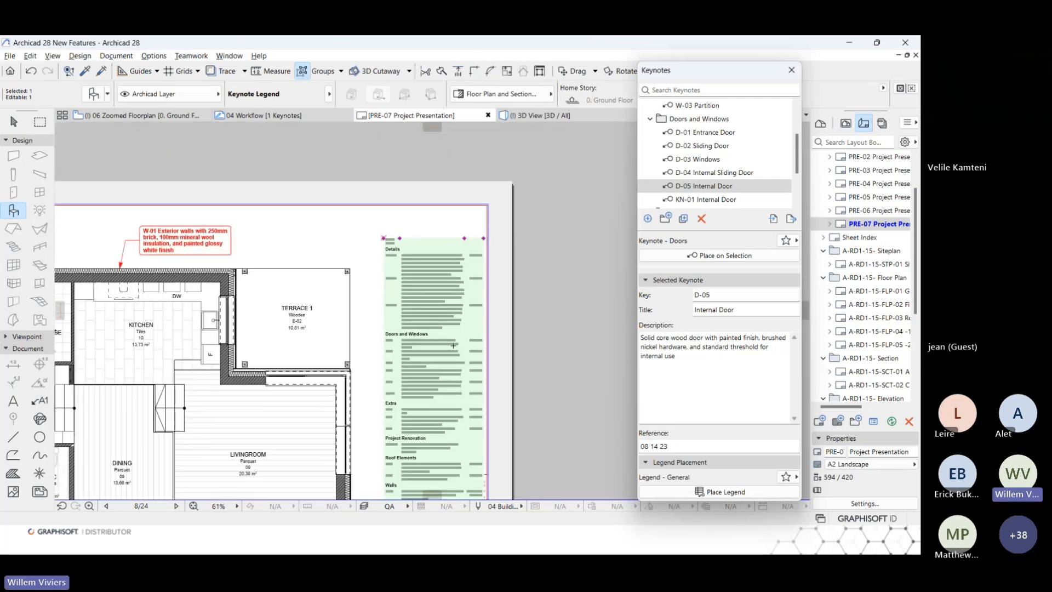
Set the legend's keynote filter back to Visible keys on Layout drawings.
double_click(457, 347)
click(510, 159)
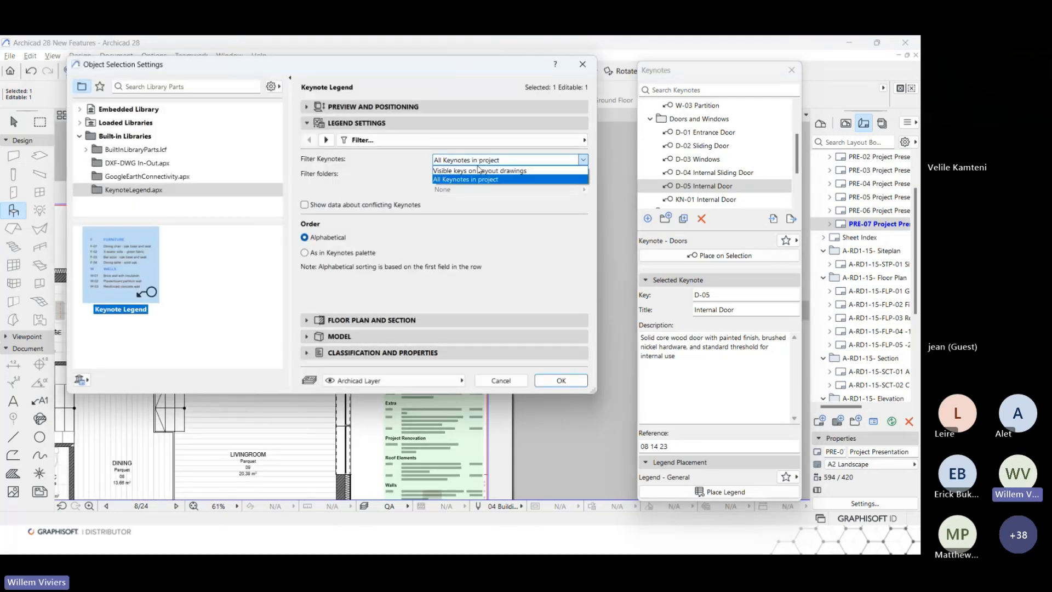
click(482, 172)
click(561, 380)
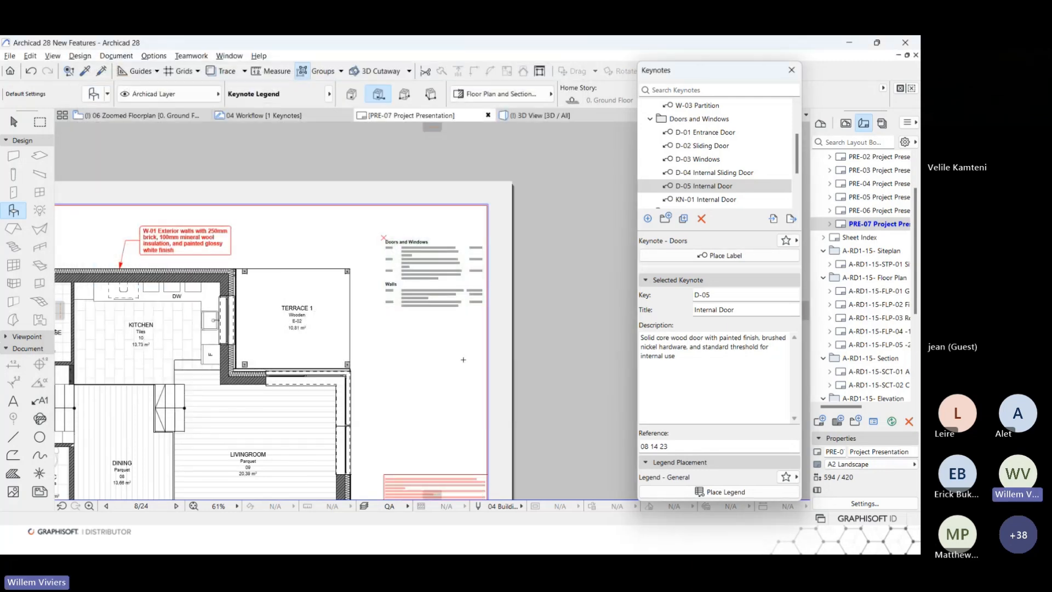
Open the 06 Zoomed Floorplan view and set the brick thickness in the W-01 Exterior Wall keynote description to 300mm.
click(846, 124)
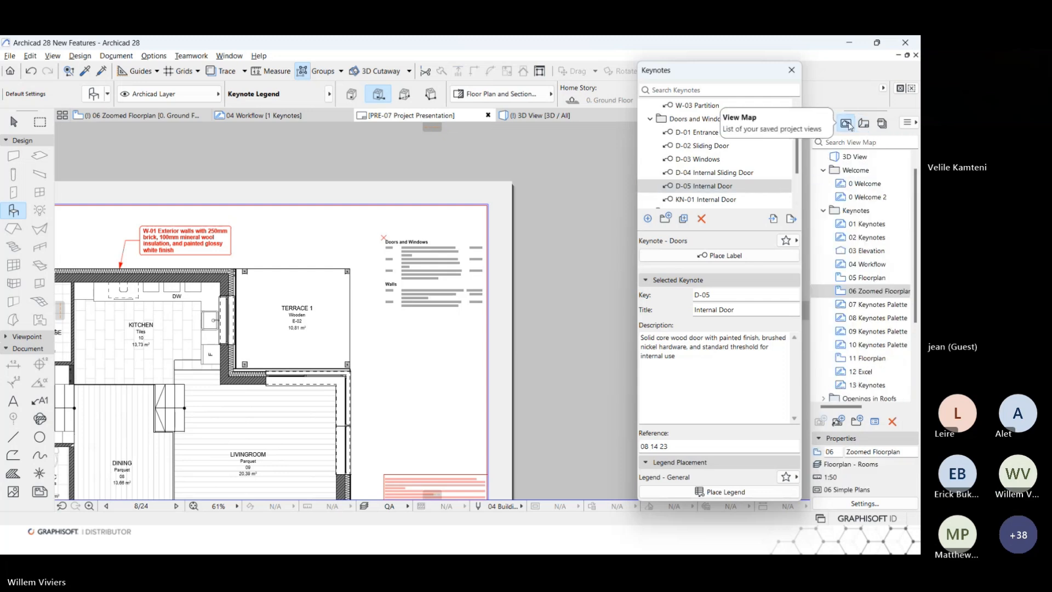
double_click(871, 290)
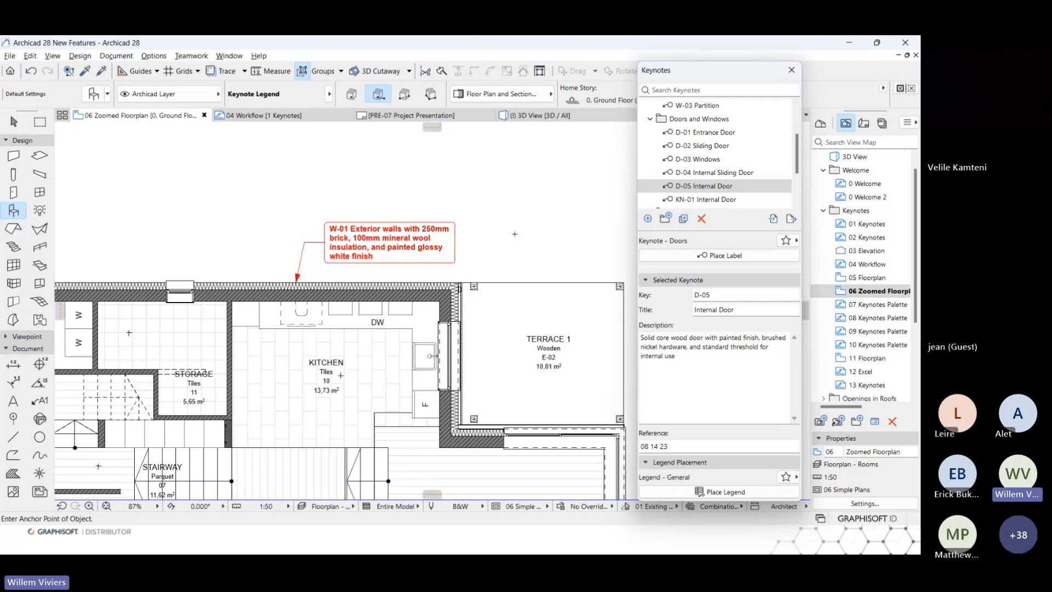
click(728, 187)
scroll(728, 188, up, 3)
click(707, 145)
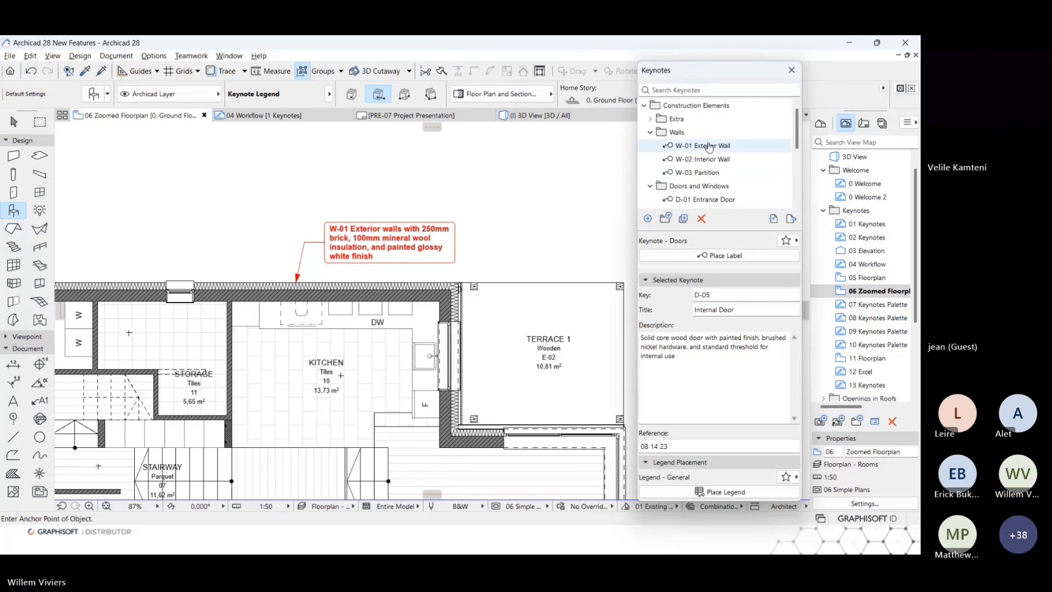
drag(706, 337, 699, 341)
text(300)
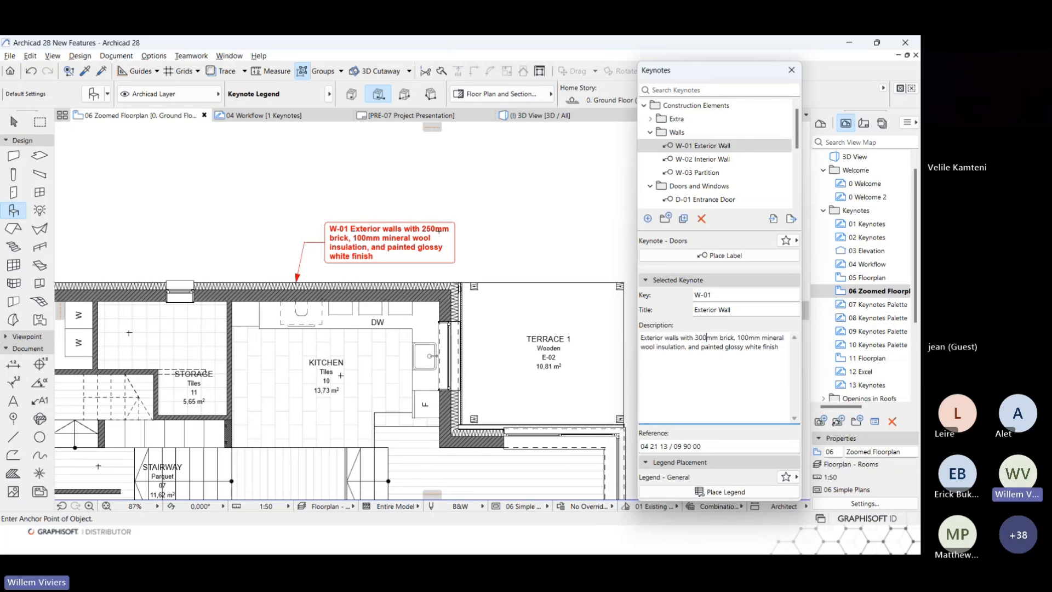
scroll(438, 233, up, 3)
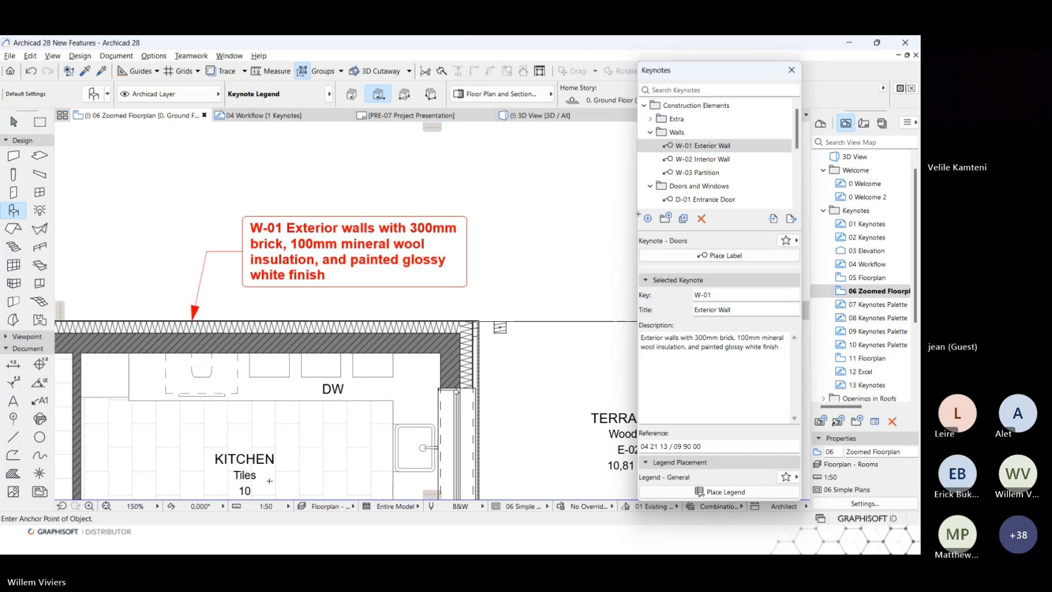
View the 07 and 08 Keynotes Palette worksheets explaining keynote management and label and legend placement.
drag(885, 291, 883, 309)
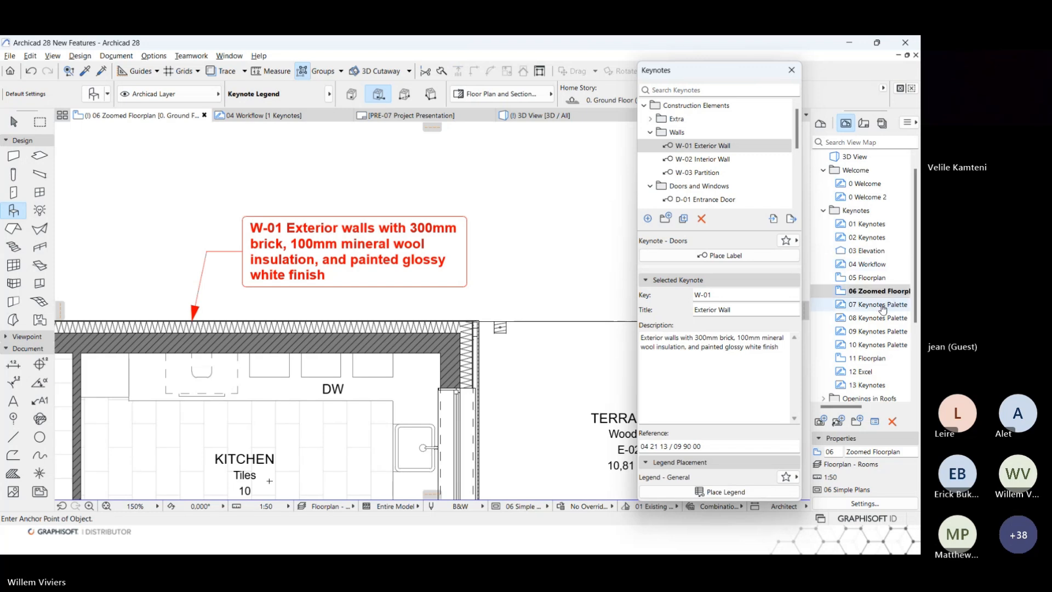
double_click(883, 306)
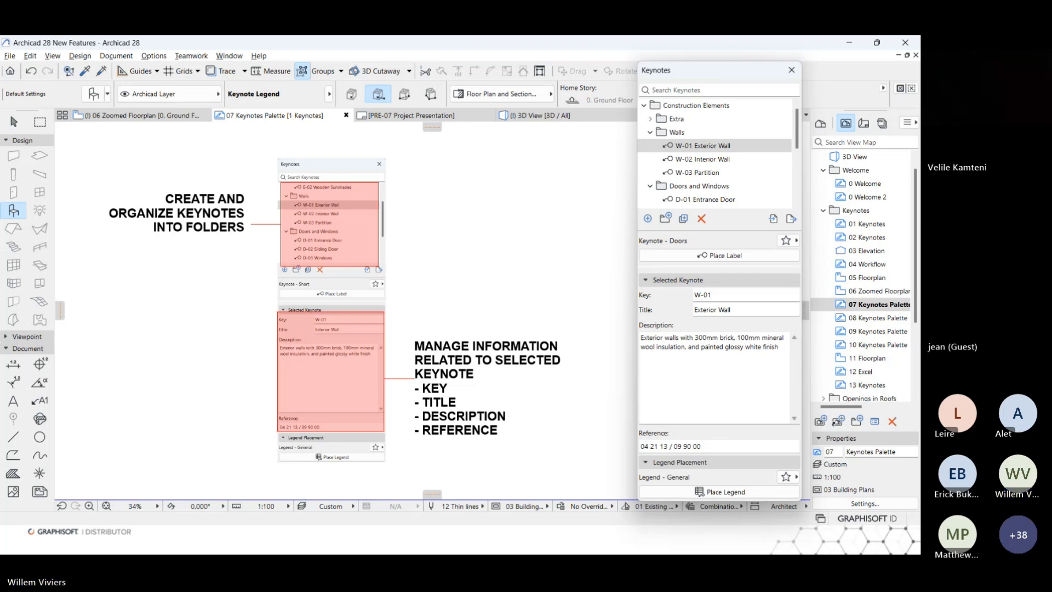
double_click(864, 317)
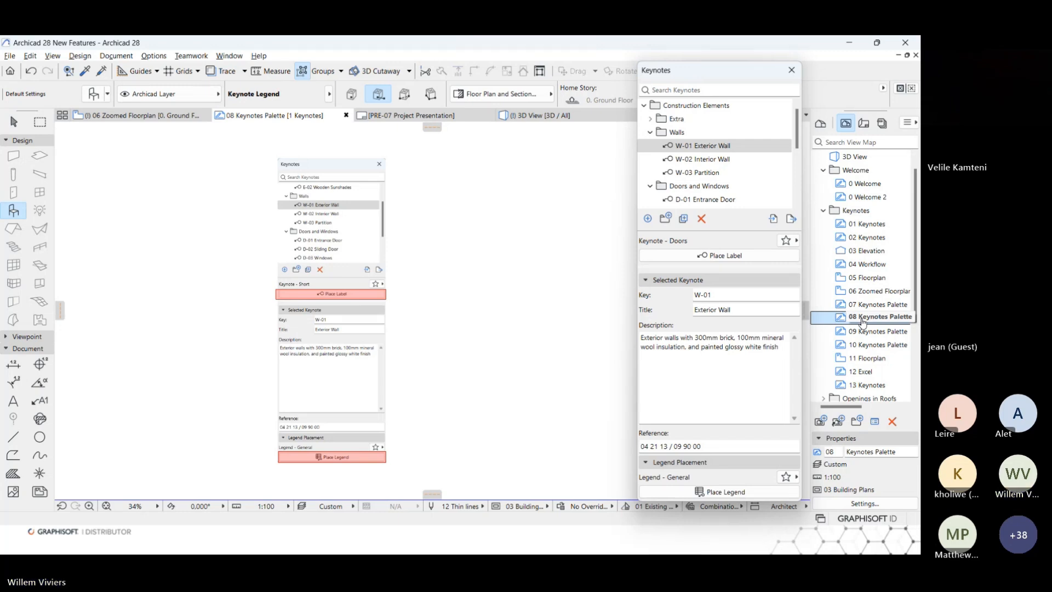
Review the label and legend favorites available for keynotes, keeping Keynote - Doors for labels and Legend - General for legends.
click(787, 241)
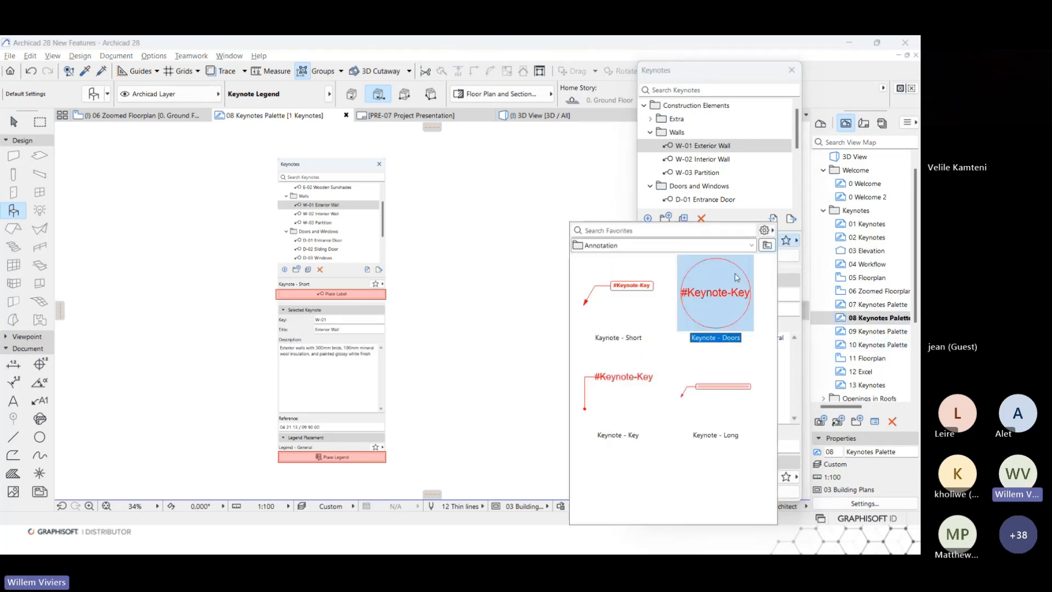
double_click(714, 277)
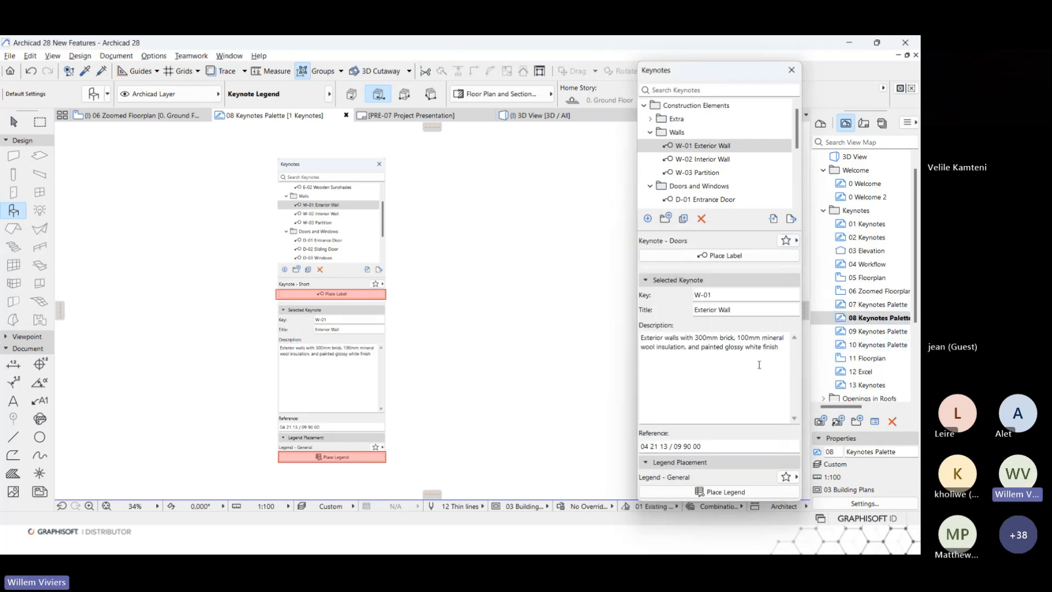
click(786, 477)
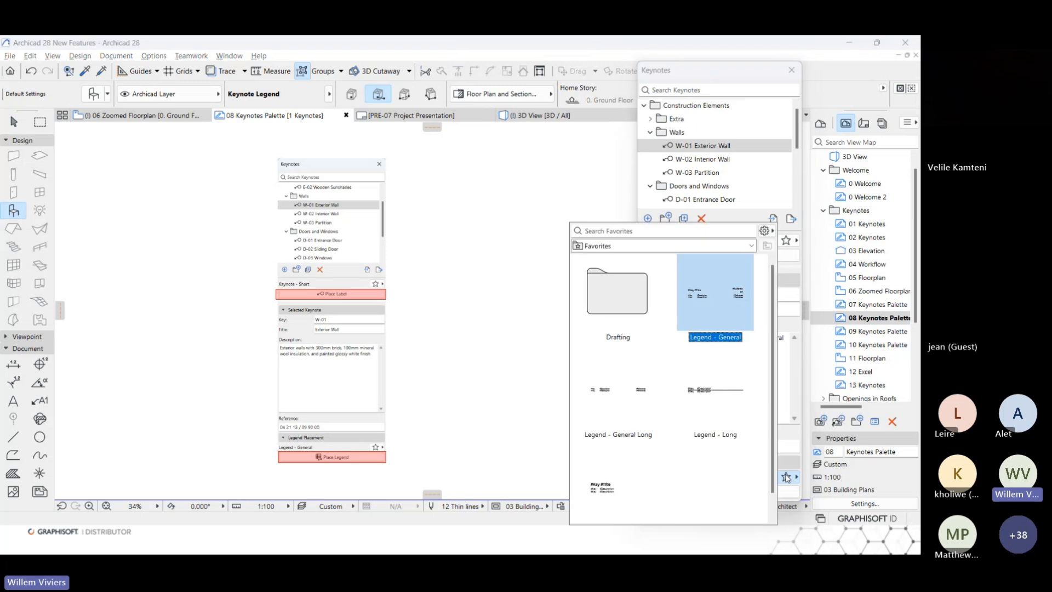
click(727, 72)
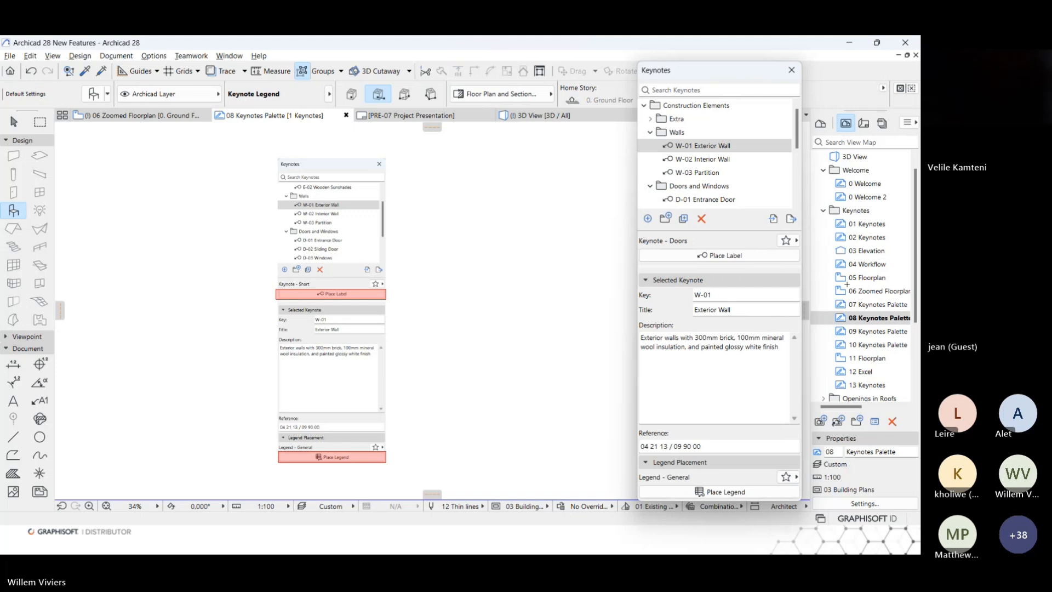
View the 09 and 10 Keynotes Palette worksheets about Excel import, export and external keynote editing.
double_click(877, 332)
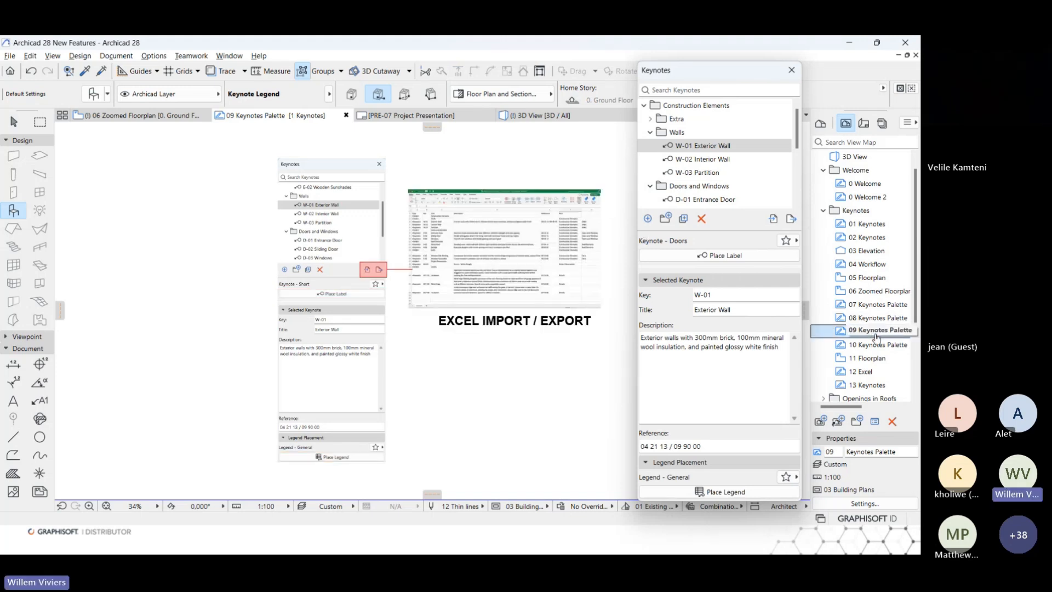
scroll(877, 337, down, 1)
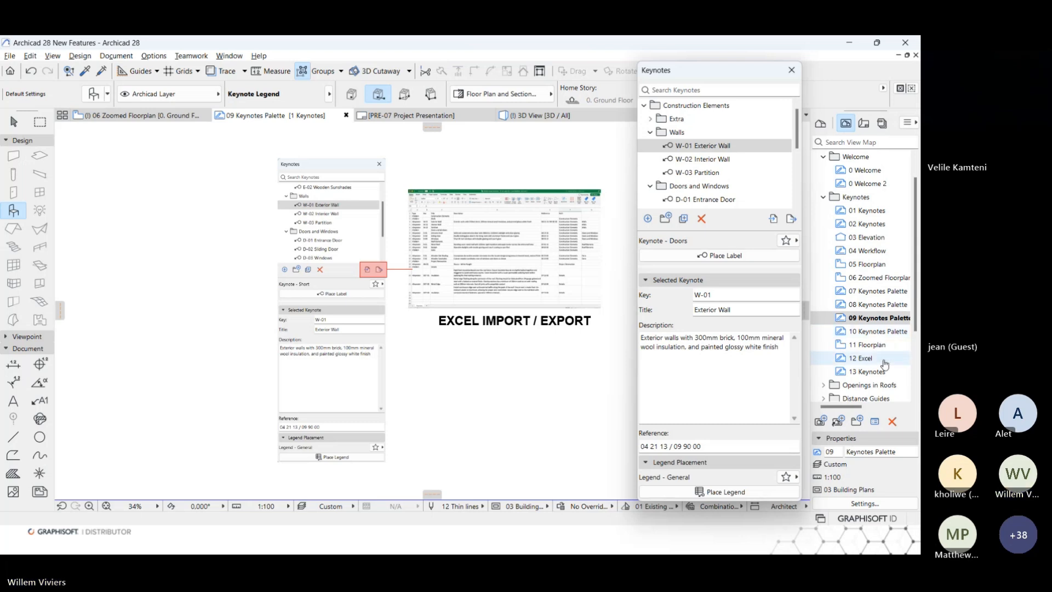
double_click(882, 331)
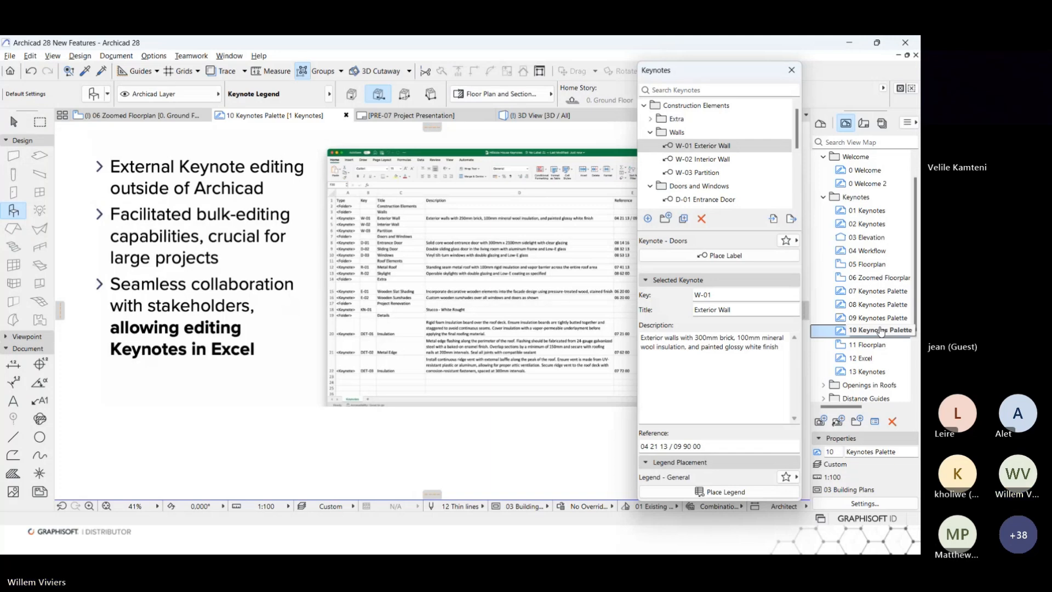
Open the 11 Floorplan view and export all keynotes to the UGM Keynotes Excel workbook on the Desktop, replacing the existing file.
double_click(871, 344)
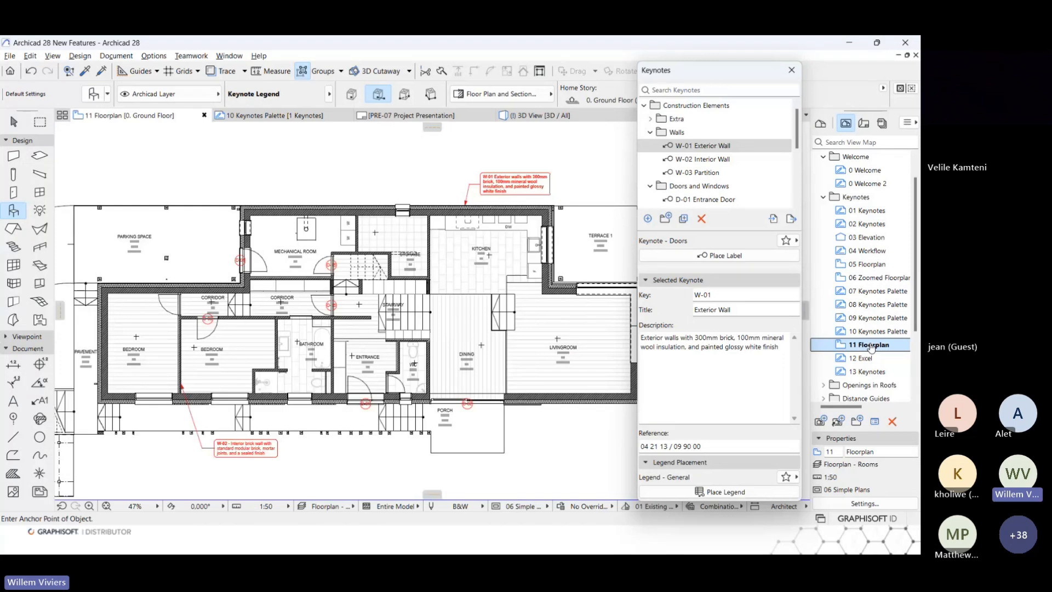
click(791, 220)
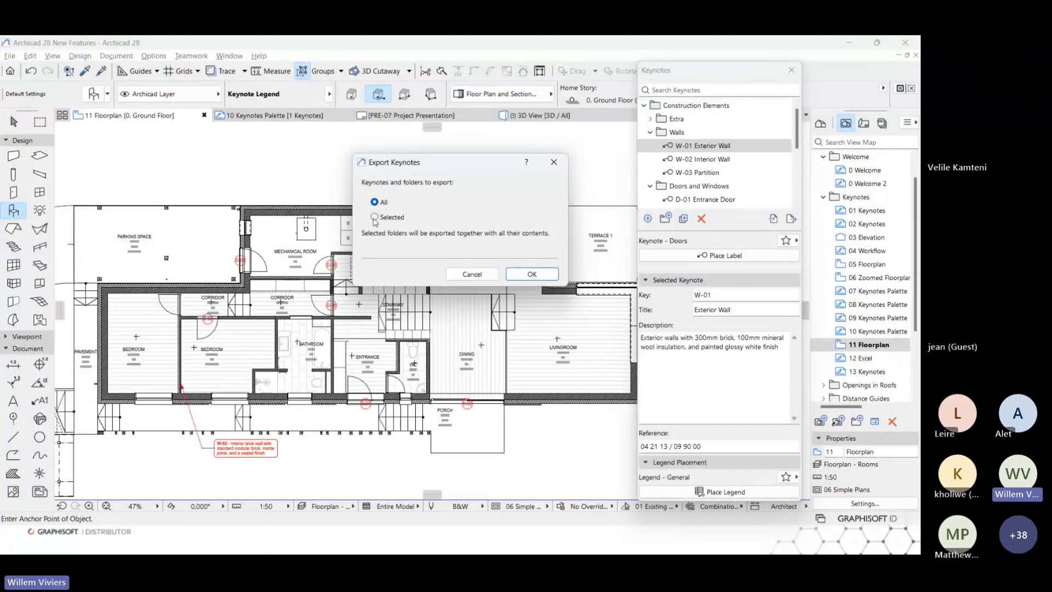
click(544, 275)
click(249, 158)
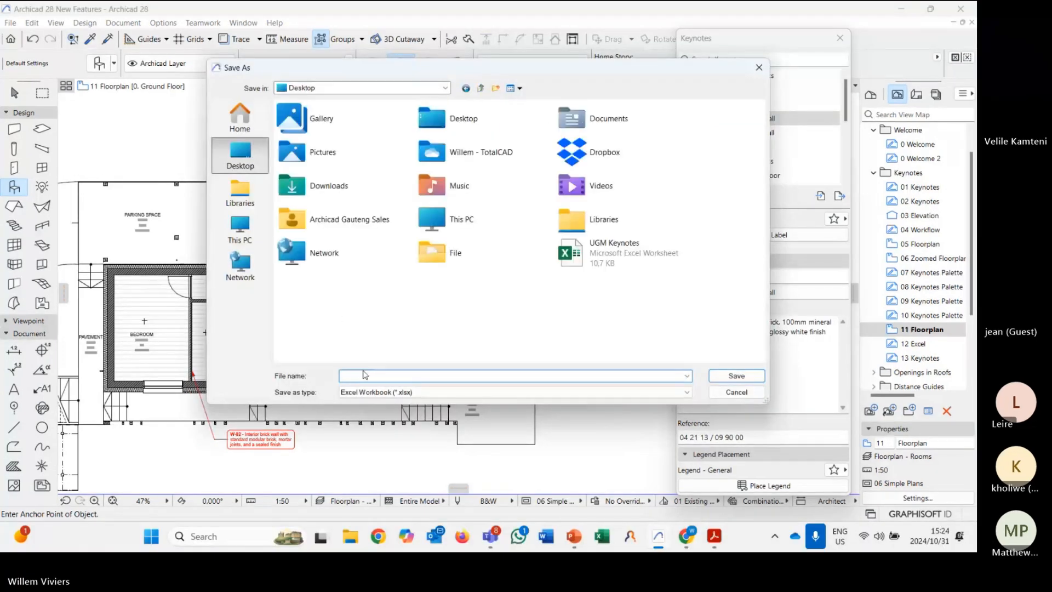
text(UGM)
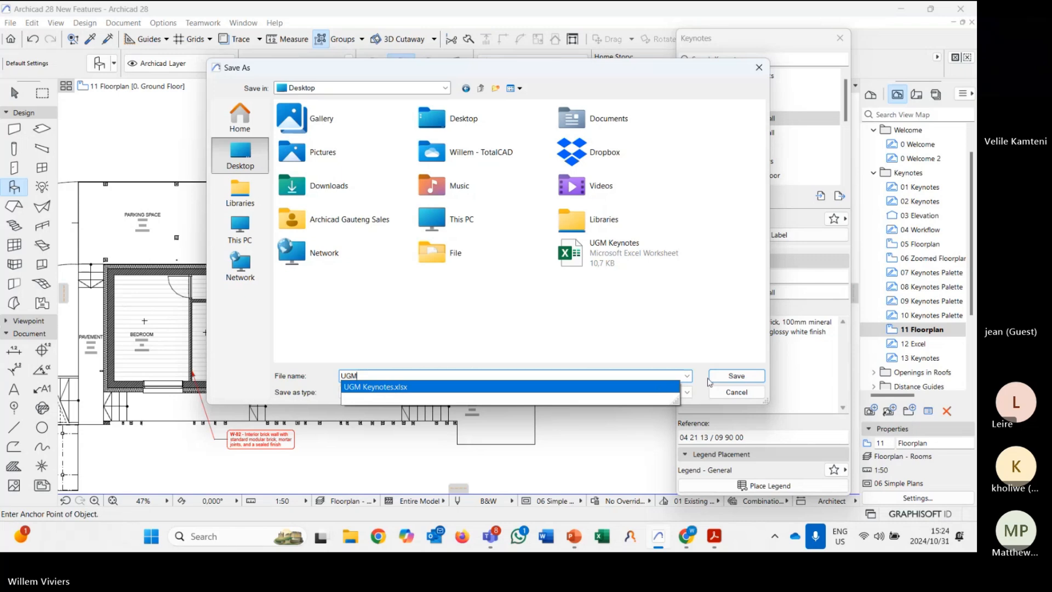
click(726, 379)
click(518, 270)
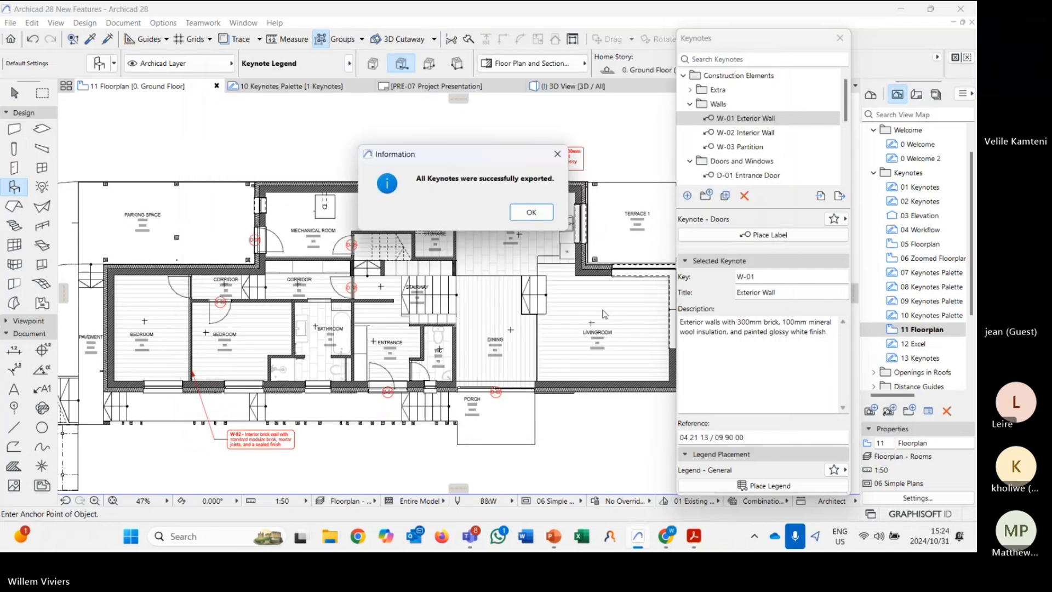
click(531, 212)
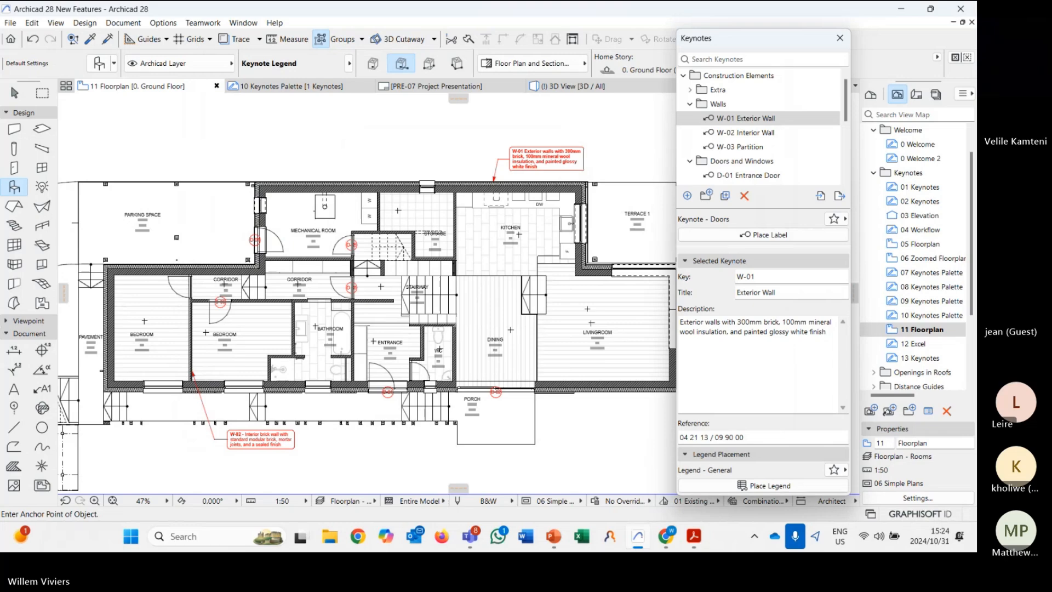
Switch to the exported UGM Keynotes workbook in Excel and examine its columns through to Reference and Path.
click(581, 536)
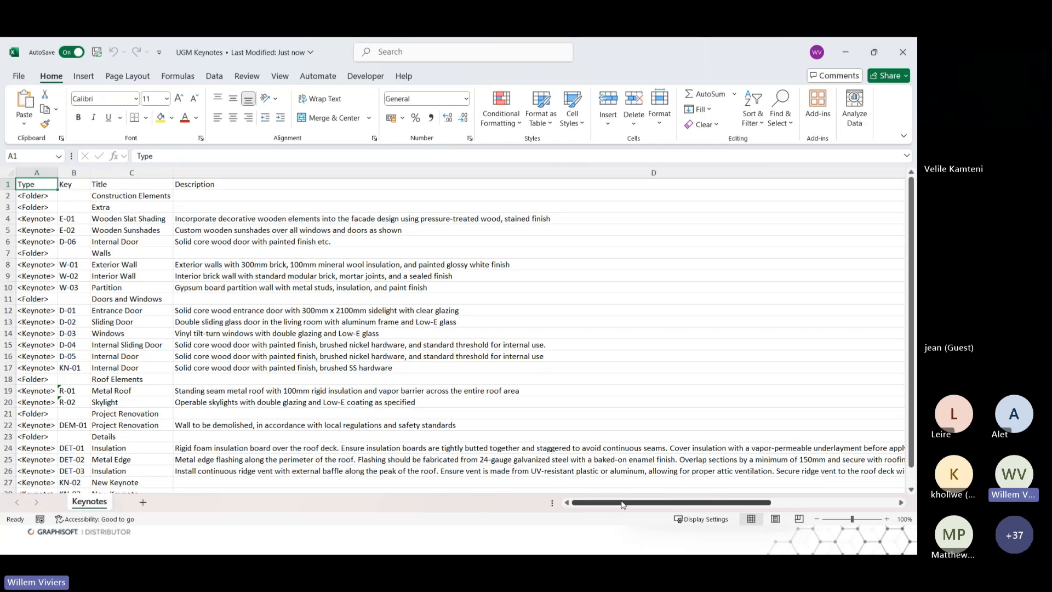
drag(622, 504, 748, 503)
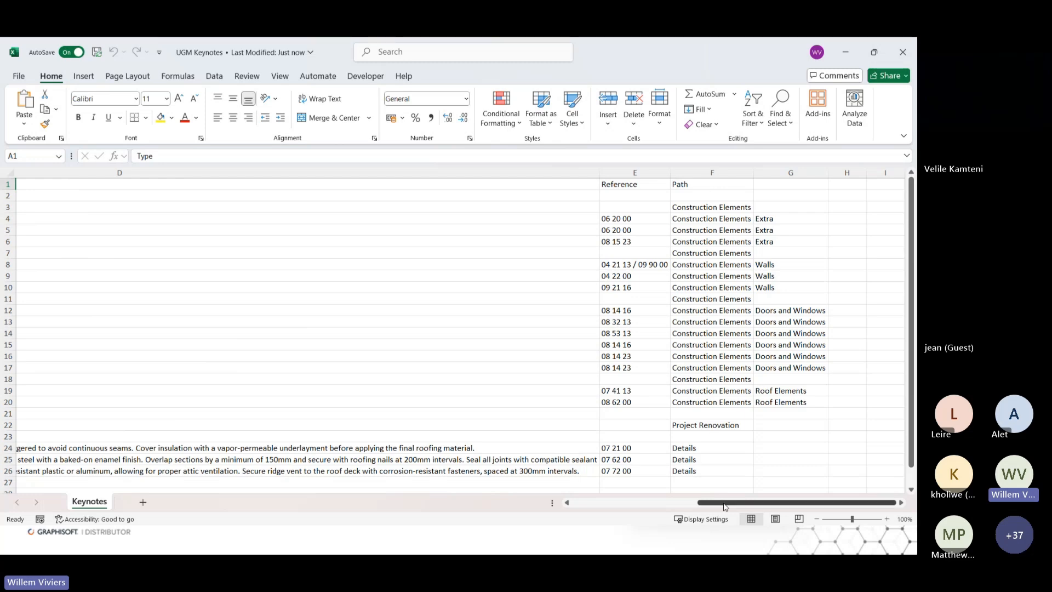
drag(725, 505, 599, 504)
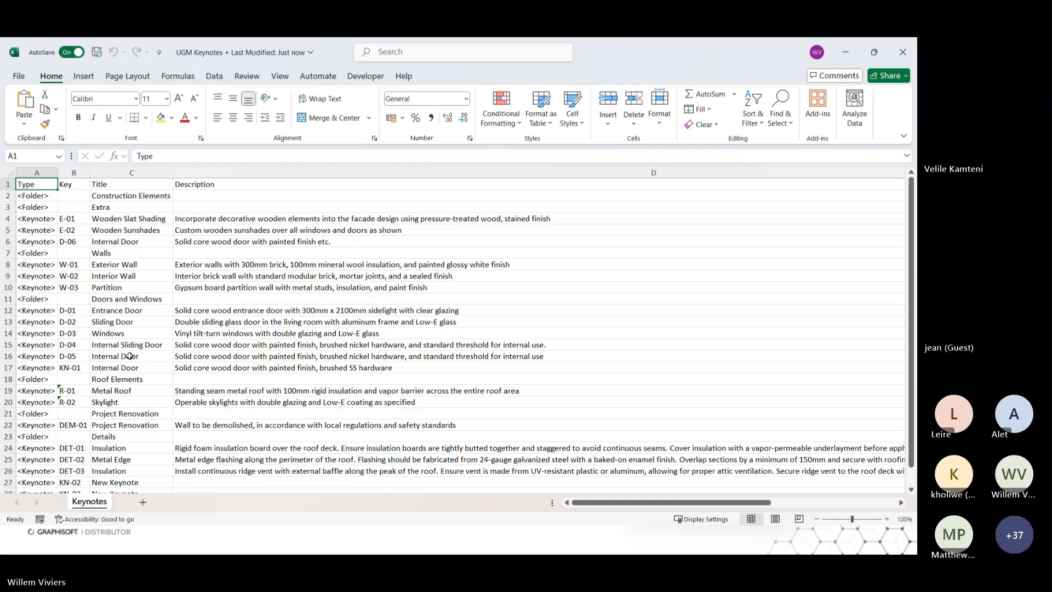
Replace the D-05 Internal Door description in cell D16 with "As per manufacturer".
click(201, 356)
double_click(221, 358)
double_click(220, 358)
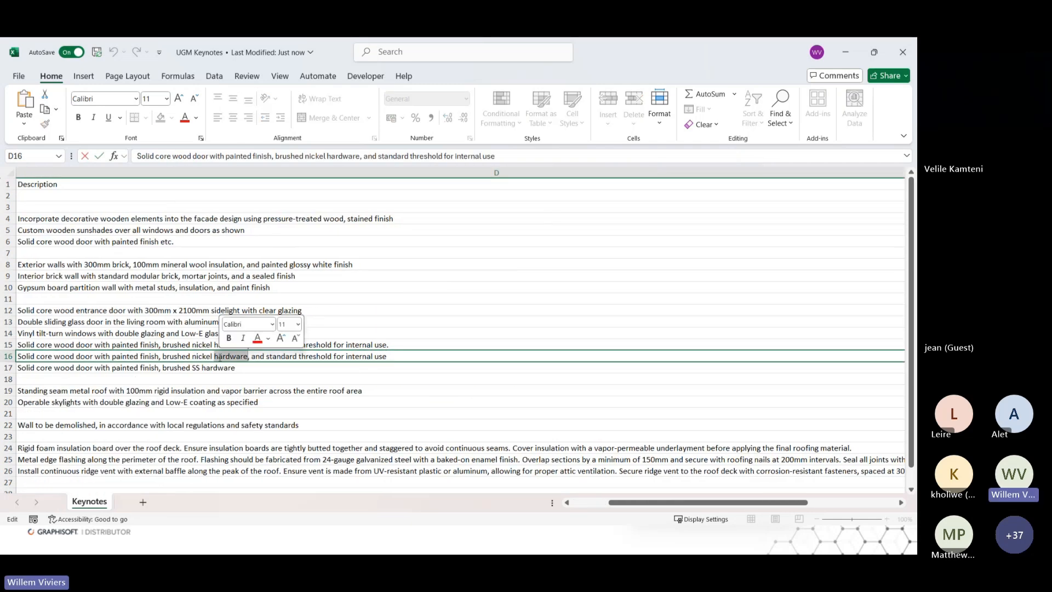
triple_click(220, 357)
text(As)
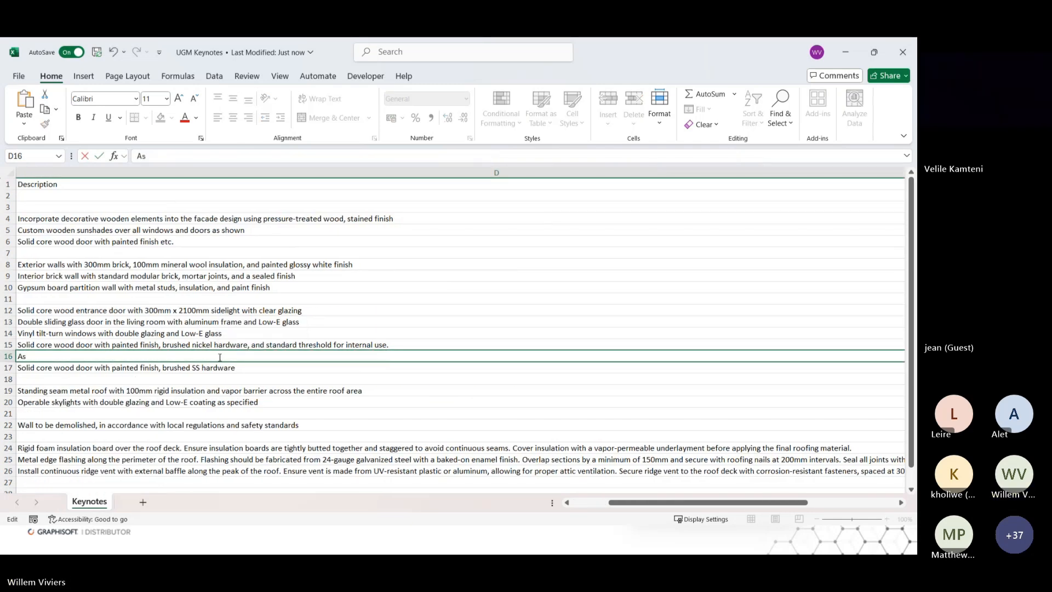
text( per manufacturer)
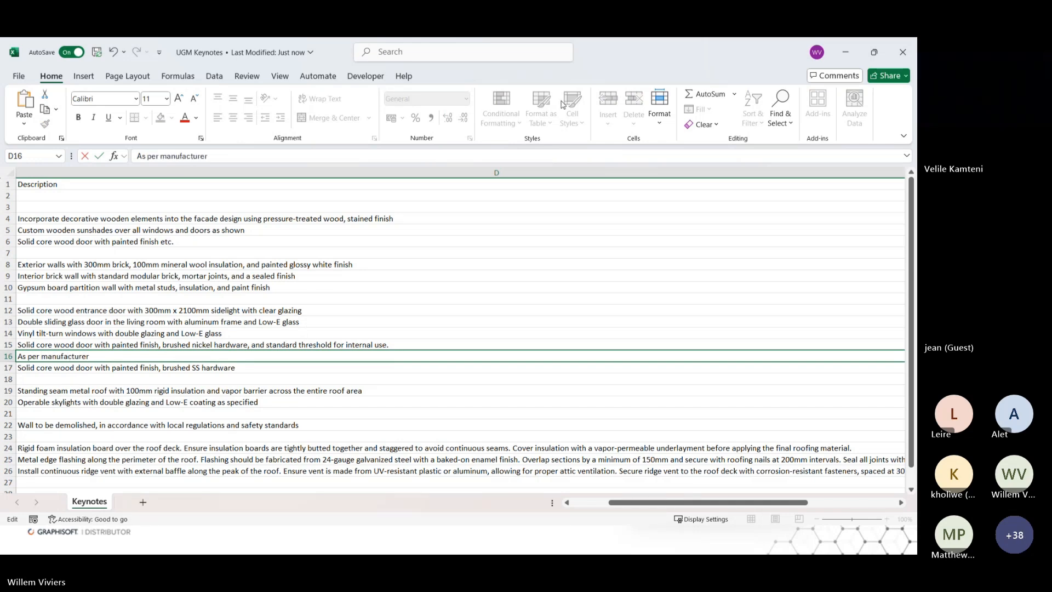
click(18, 76)
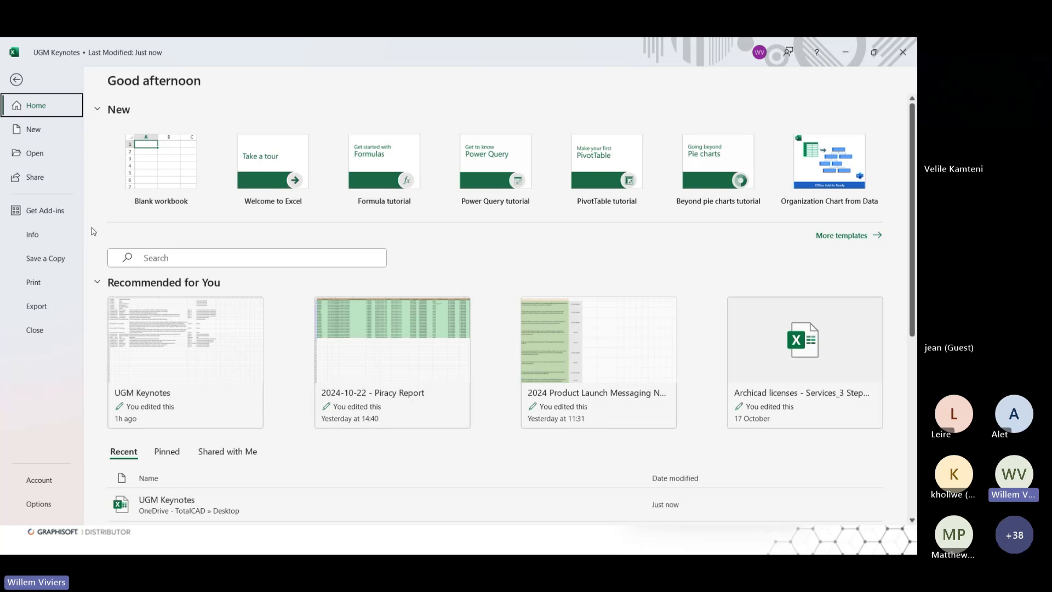
key(Escape)
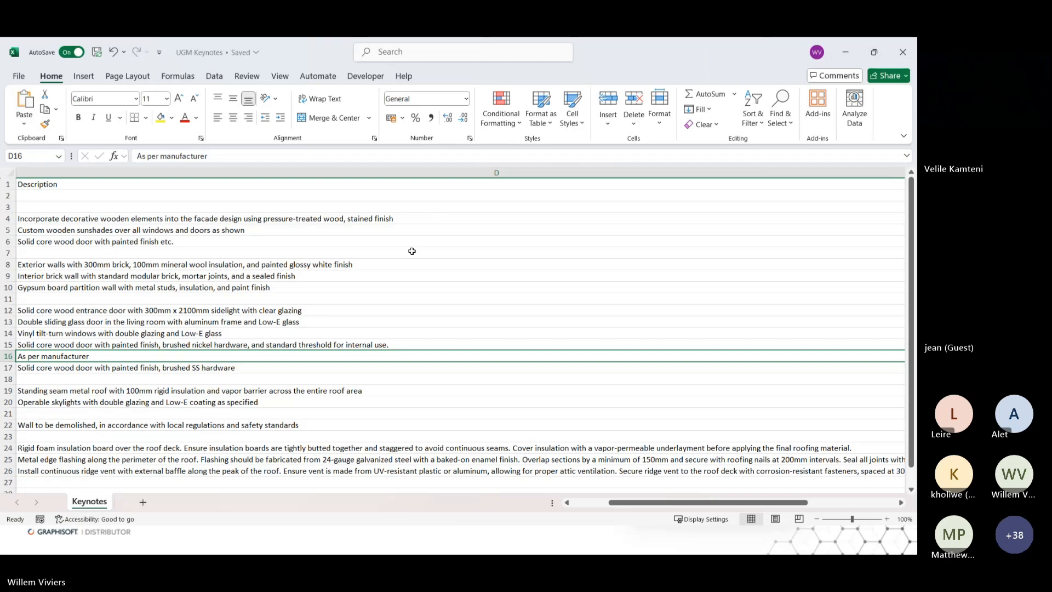
Switch back to Archicad and try to import the UGM Keynotes workbook from the Desktop.
key(alt+Tab)
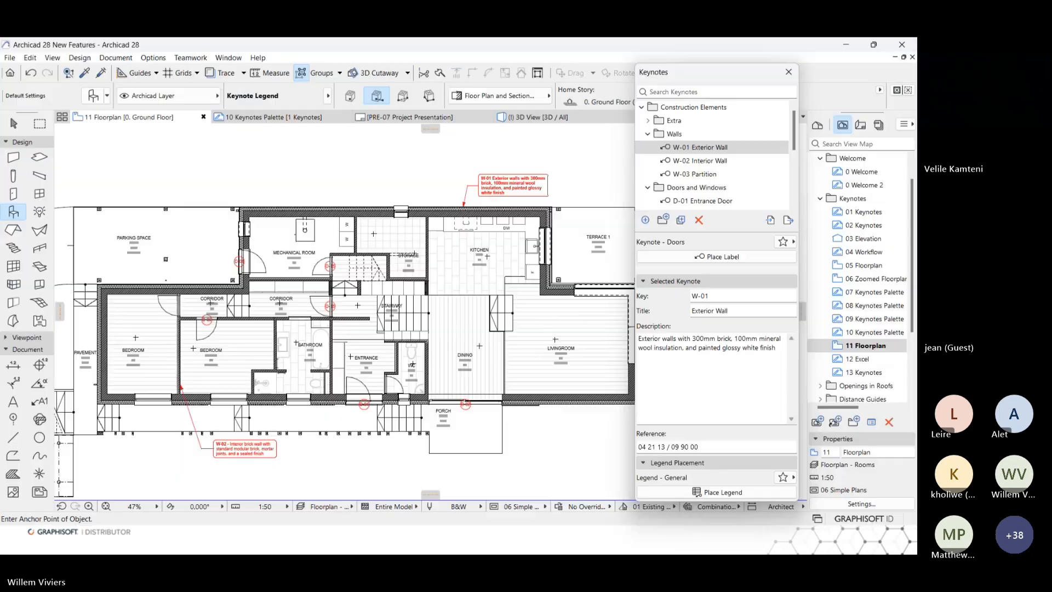
click(771, 222)
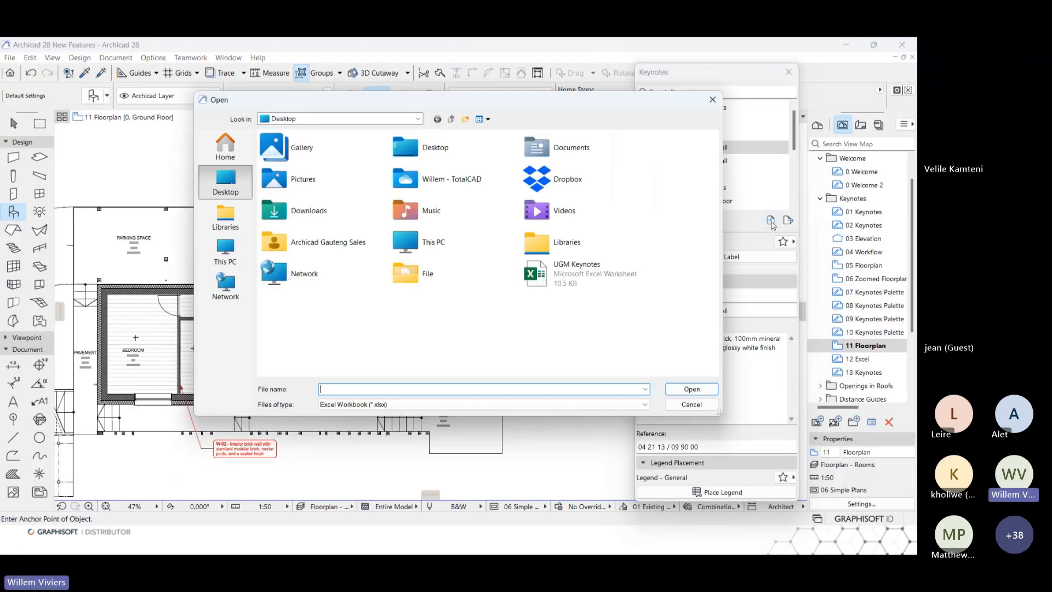
double_click(581, 281)
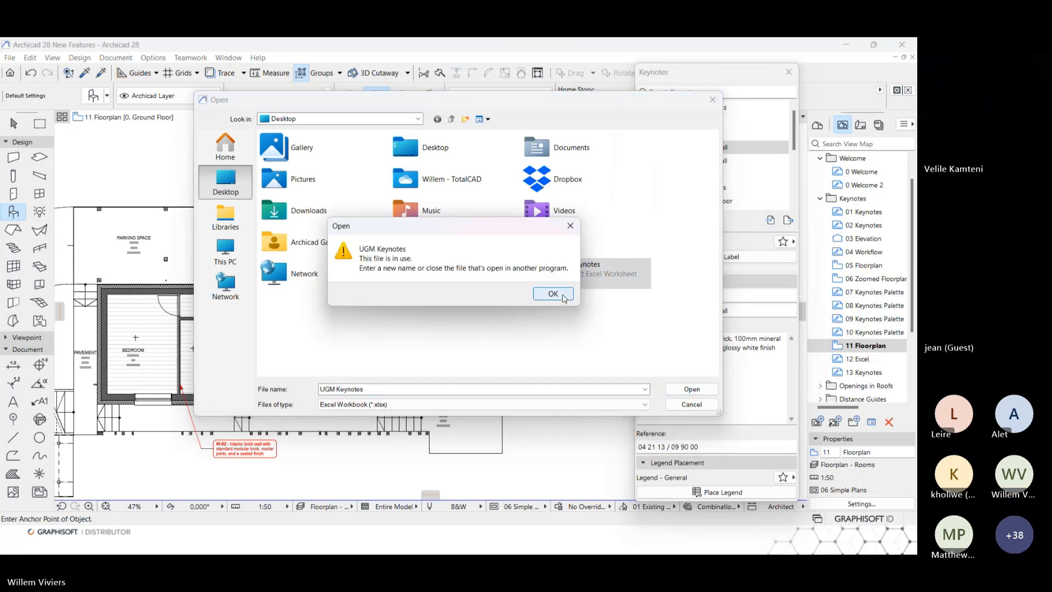
click(553, 294)
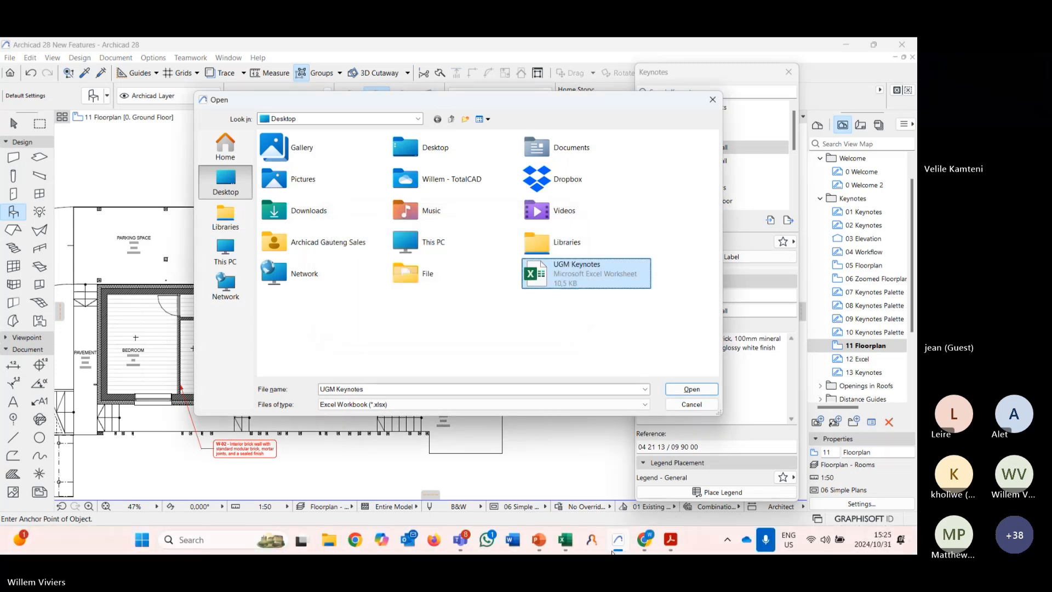
Switch to Excel and close the UGM Keynotes workbook.
key(alt+Tab)
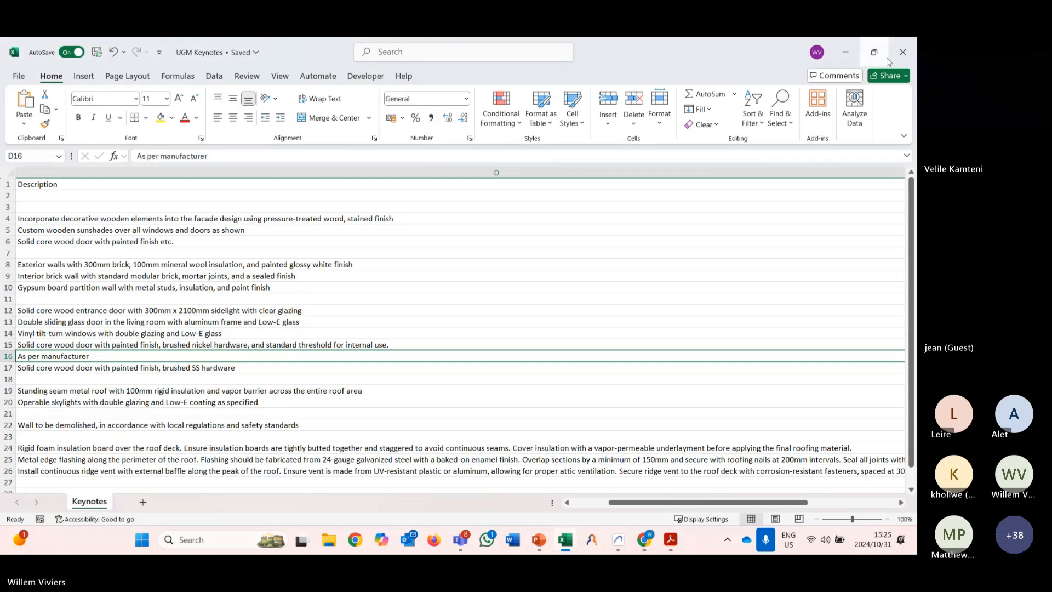
click(898, 49)
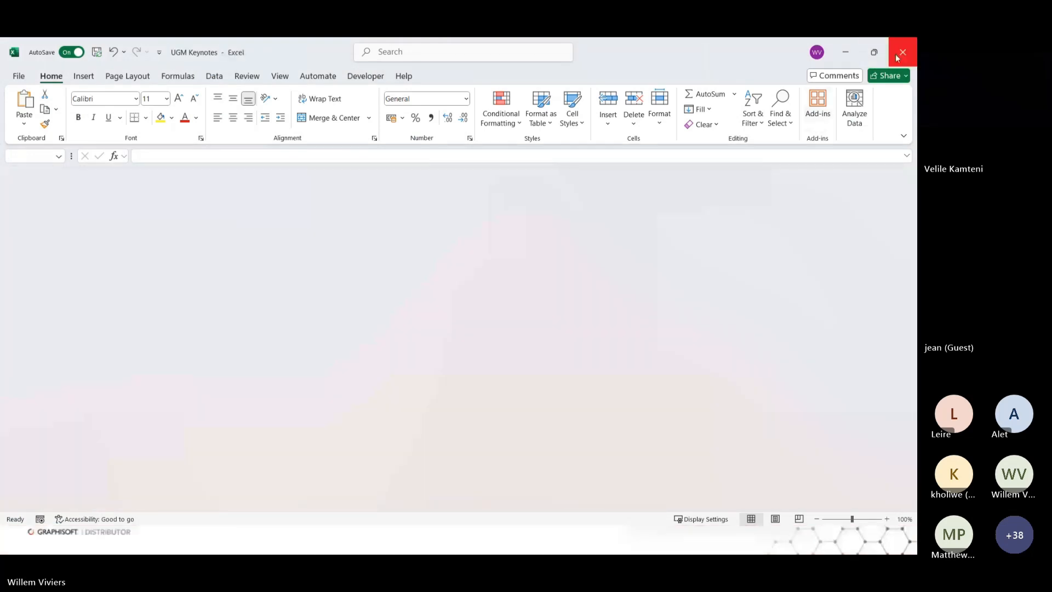
Return to Archicad and import the UGM Keynotes workbook, overwriting the existing conflicting keynotes.
double_click(592, 293)
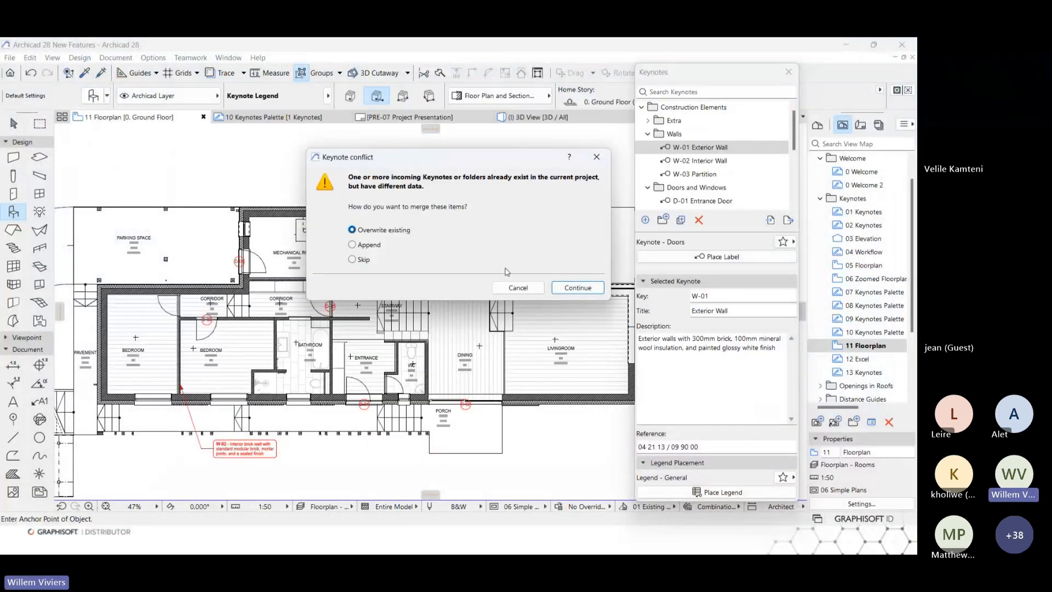
click(578, 288)
click(446, 236)
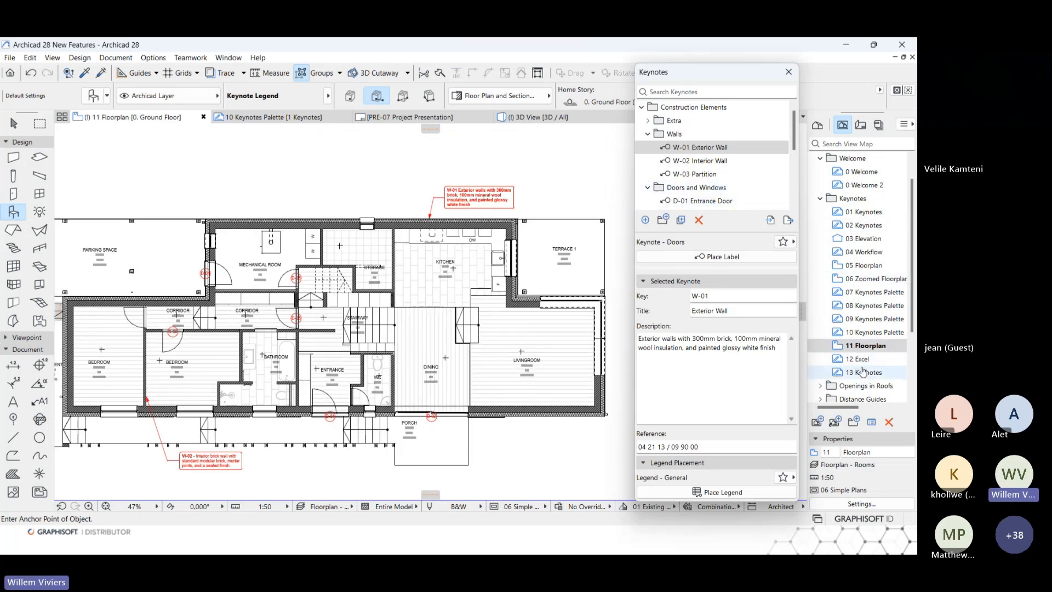
Open the PRE-07 Project Presentation layout and examine the keynote legend's Doors and Windows and Walls entries.
click(860, 125)
double_click(863, 224)
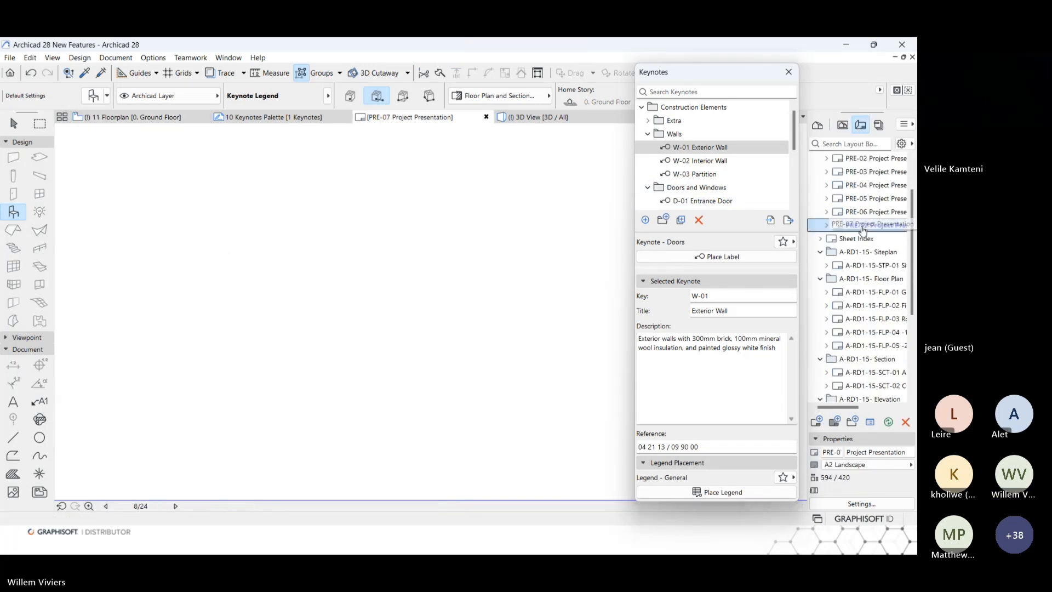
scroll(428, 294, up, 5)
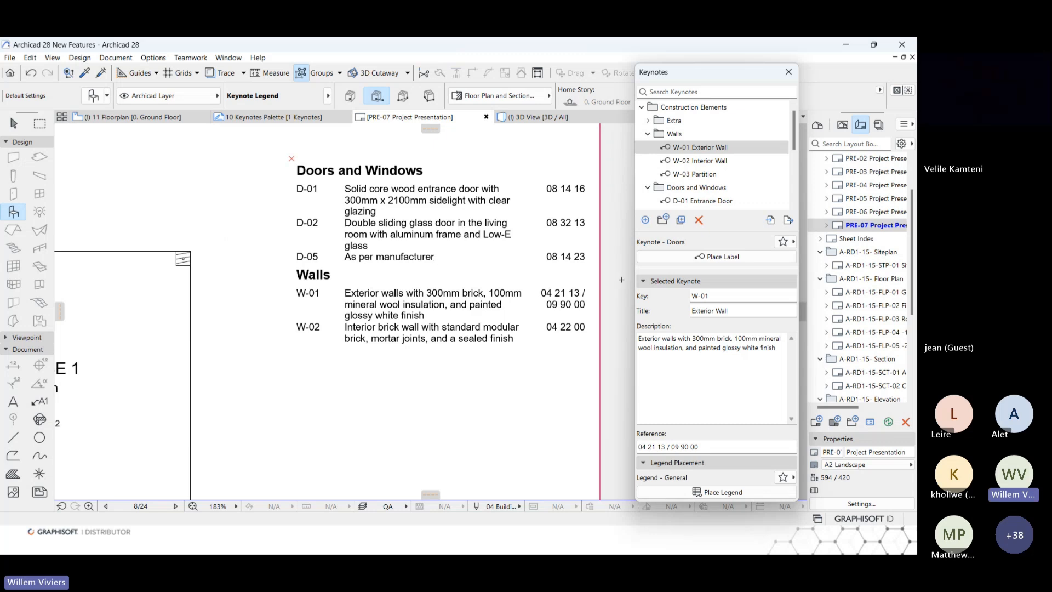
Return to the saved project views and open the 13 Keynotes summary worksheet.
click(842, 124)
click(863, 347)
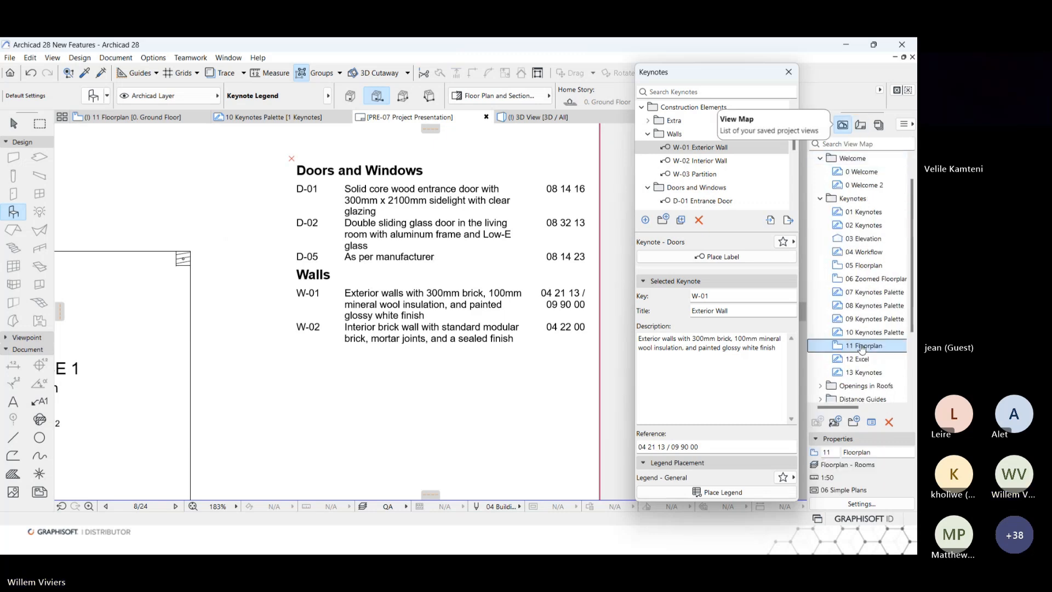
click(860, 359)
click(862, 372)
double_click(862, 372)
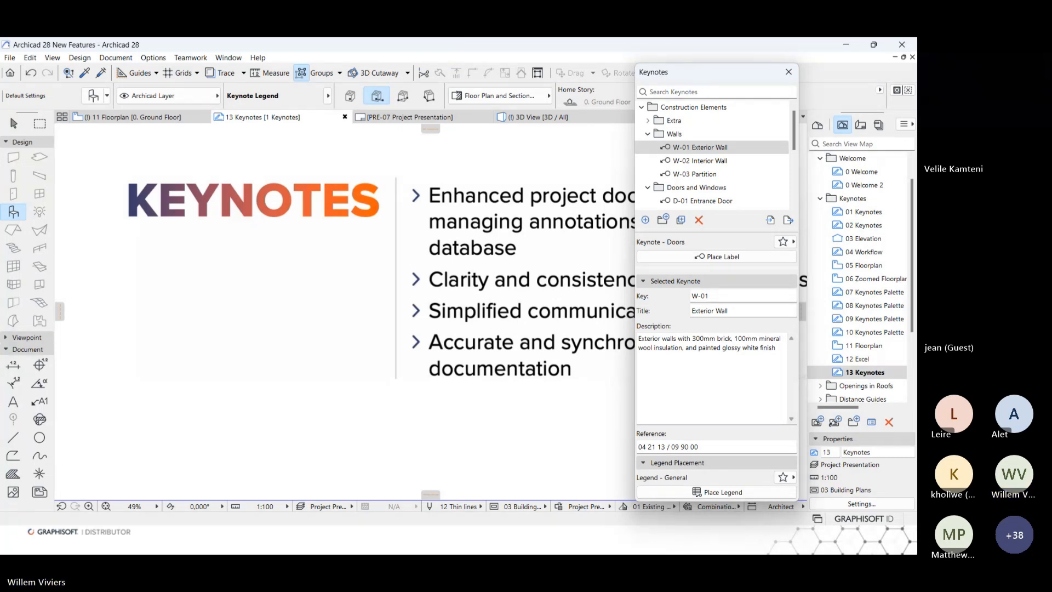
Switch from the Keynotes view folder to Openings in Roofs, open 14 Openings, and close the Keynotes palette.
click(820, 198)
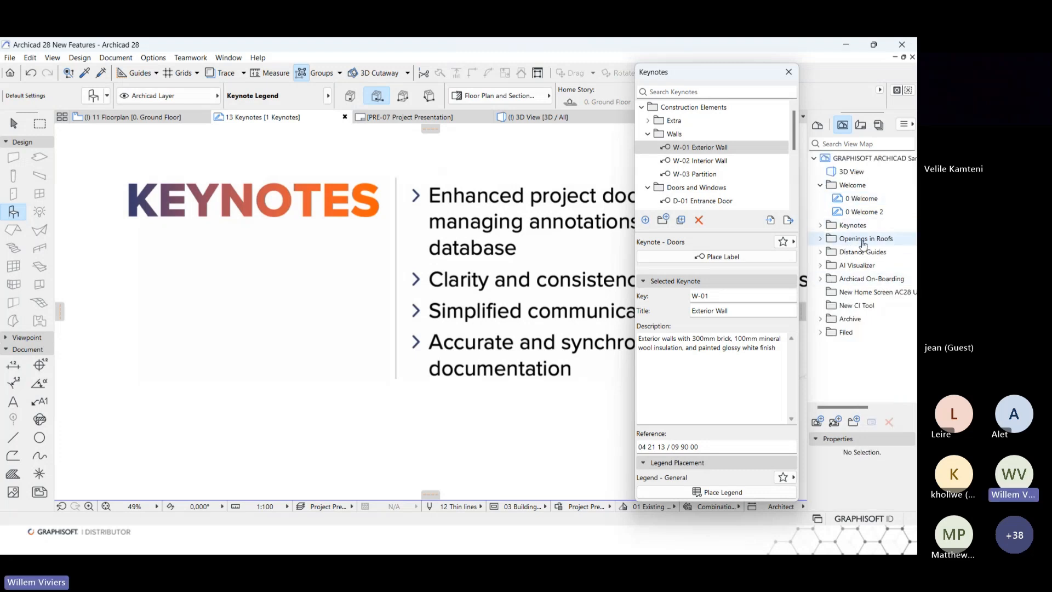
click(820, 239)
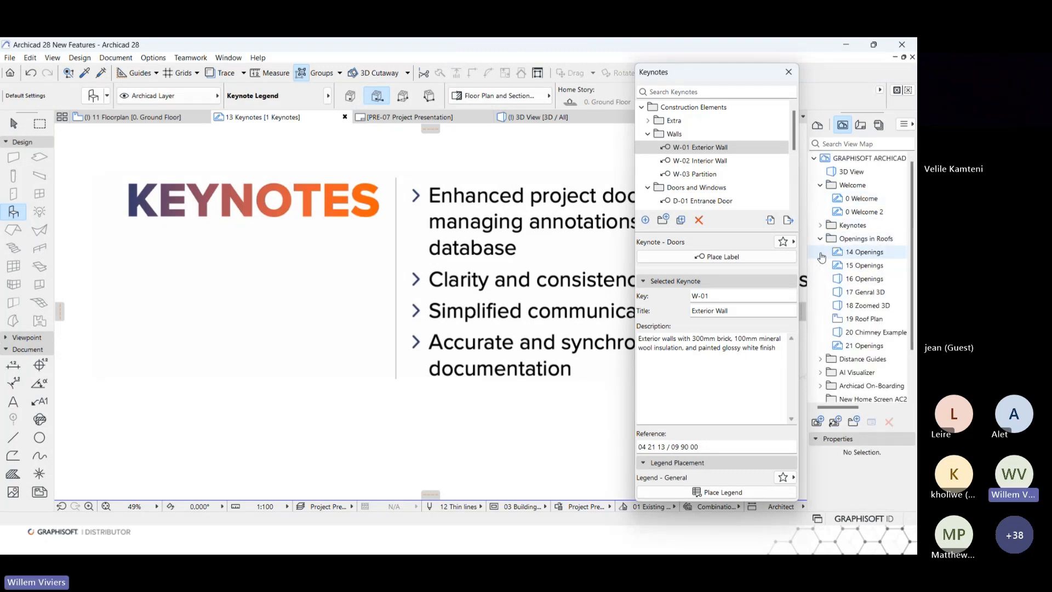
double_click(854, 253)
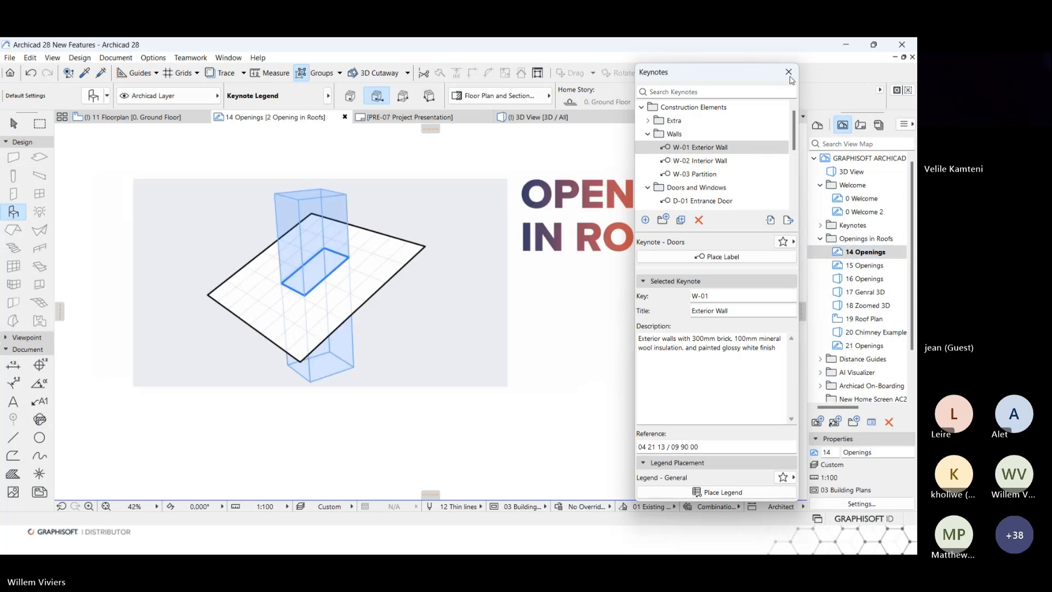
click(788, 72)
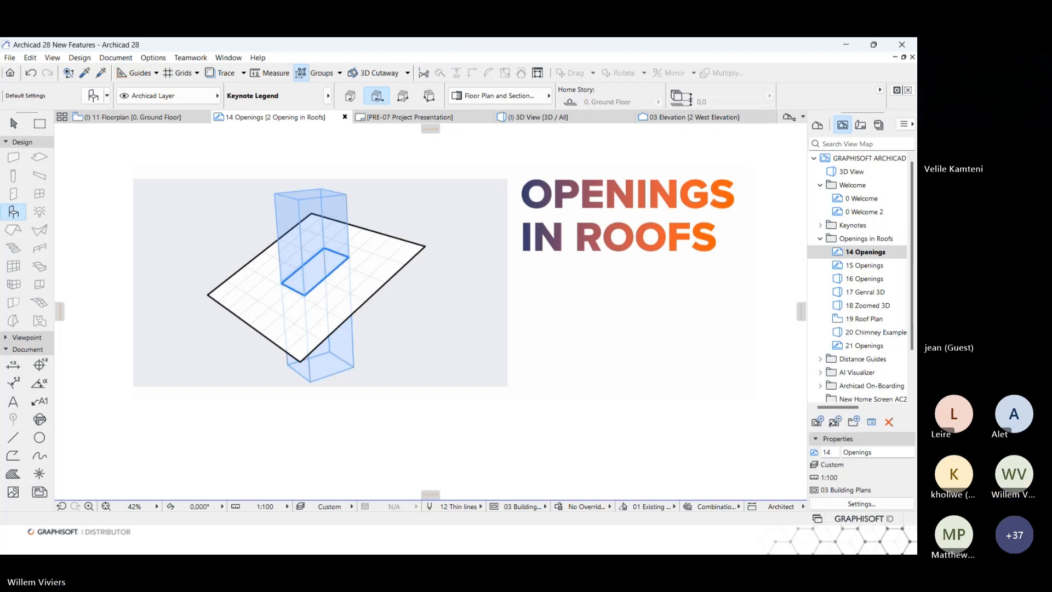
View the 15 Openings worksheet and open the 16 Openings 3D view showing the two sample roofs.
double_click(860, 266)
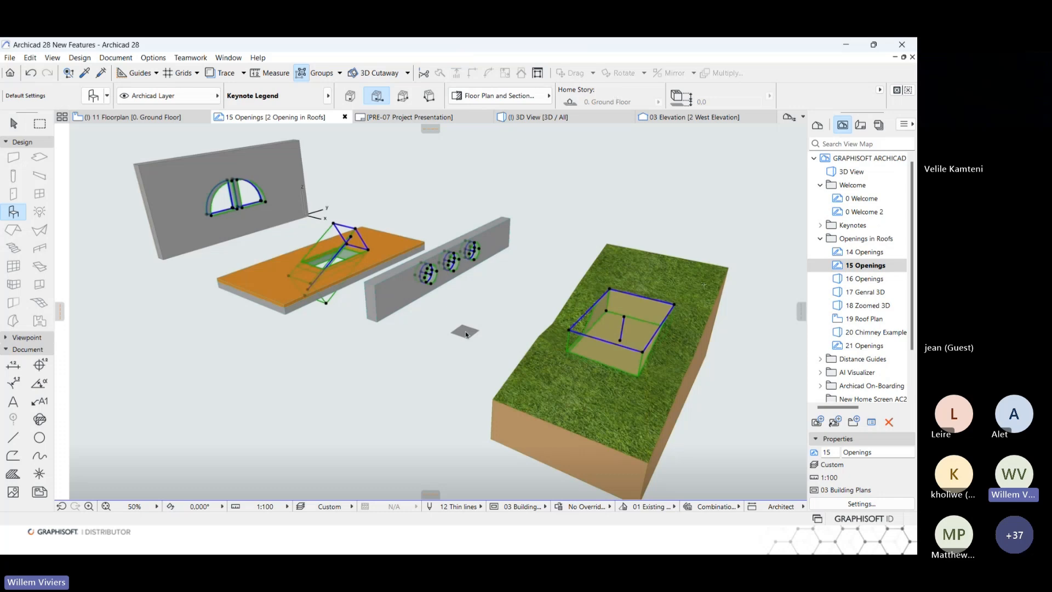
double_click(864, 279)
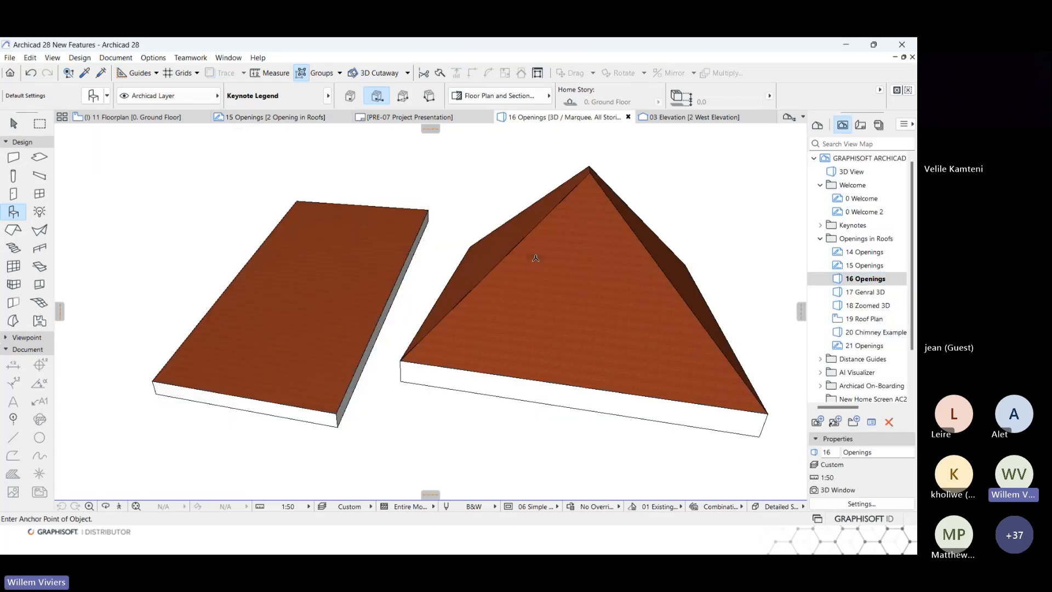
shift+middle_drag(536, 257, 581, 257)
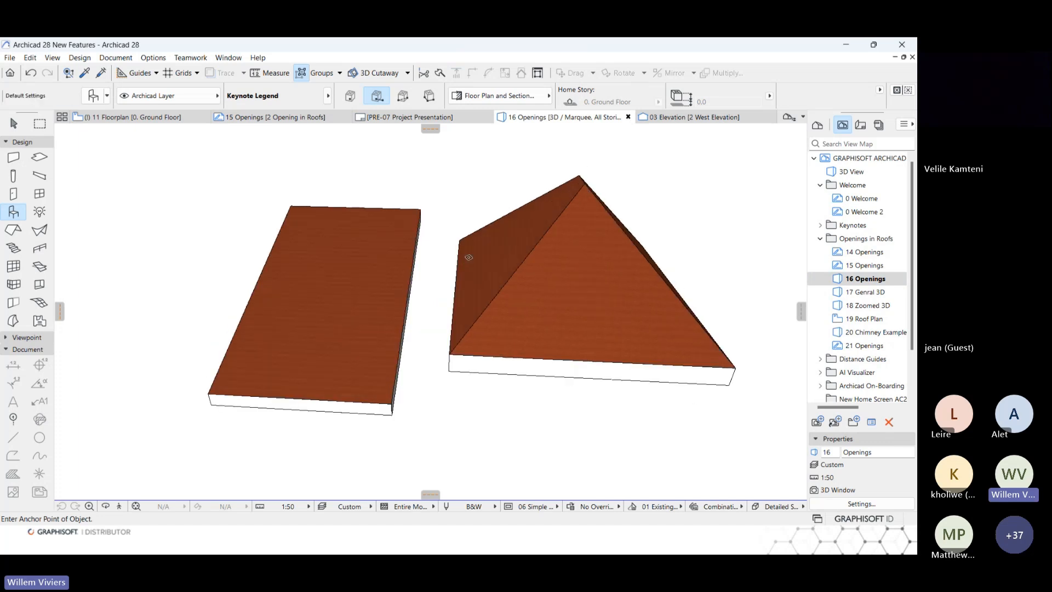
Place a vertical 1000 × 1000 rectangular opening in the single-plane roof using the Opening tool.
click(39, 284)
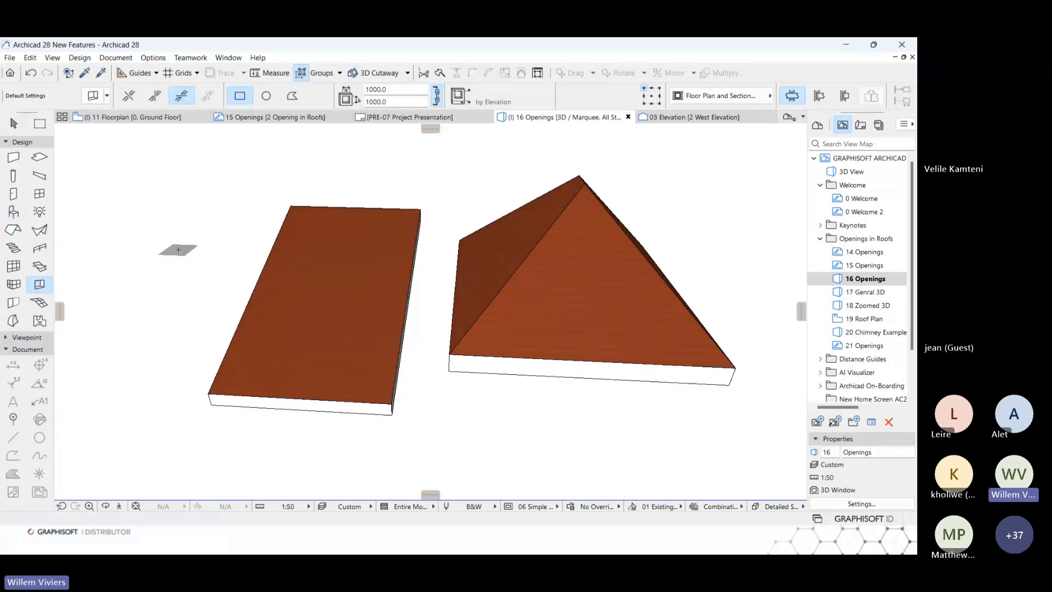
shift+middle_drag(199, 252, 169, 258)
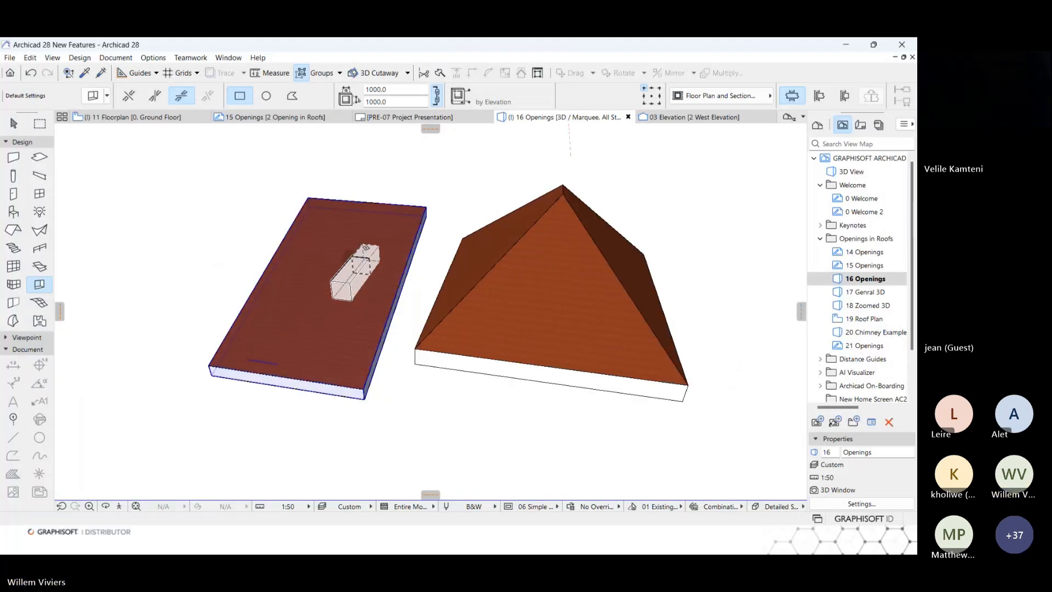
click(155, 96)
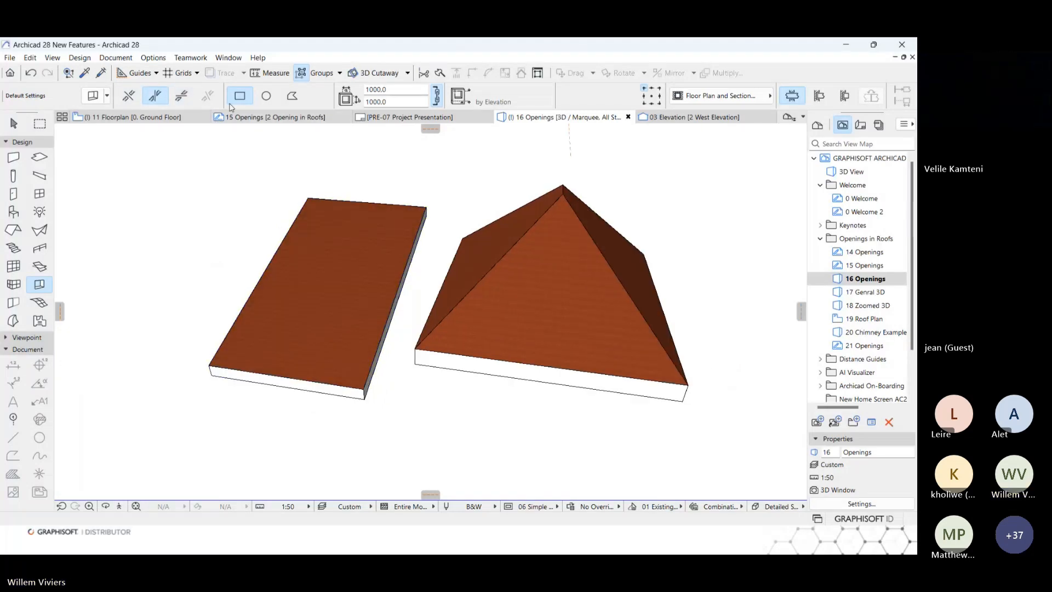
shift+middle_drag(352, 263, 296, 259)
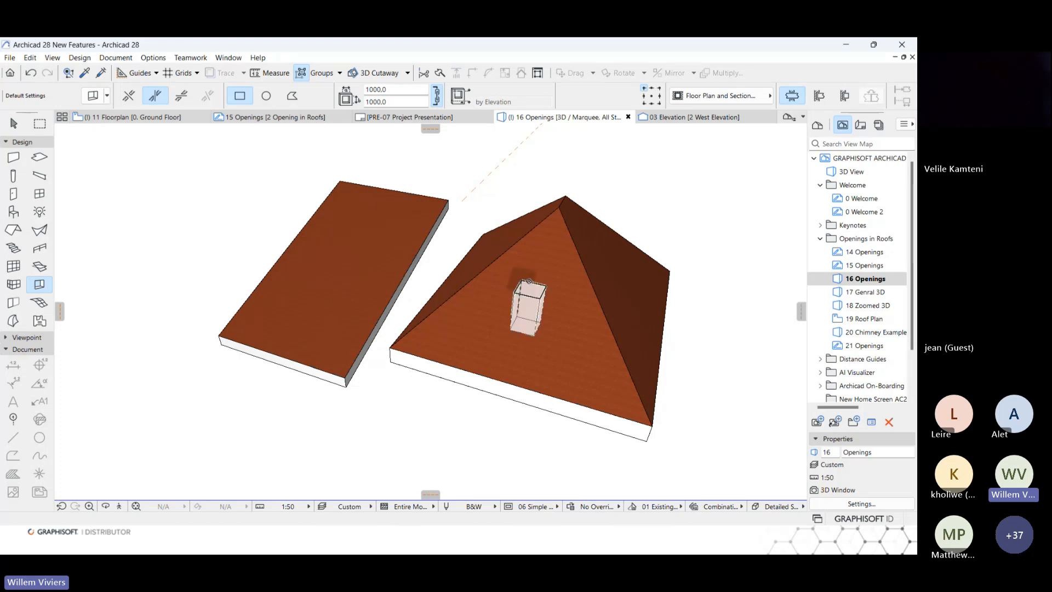
click(357, 239)
Cut a horizontal 1000 × 1000 rectangular opening through two opposite faces of the multi-plane hip roof.
shift+middle_drag(323, 282, 419, 260)
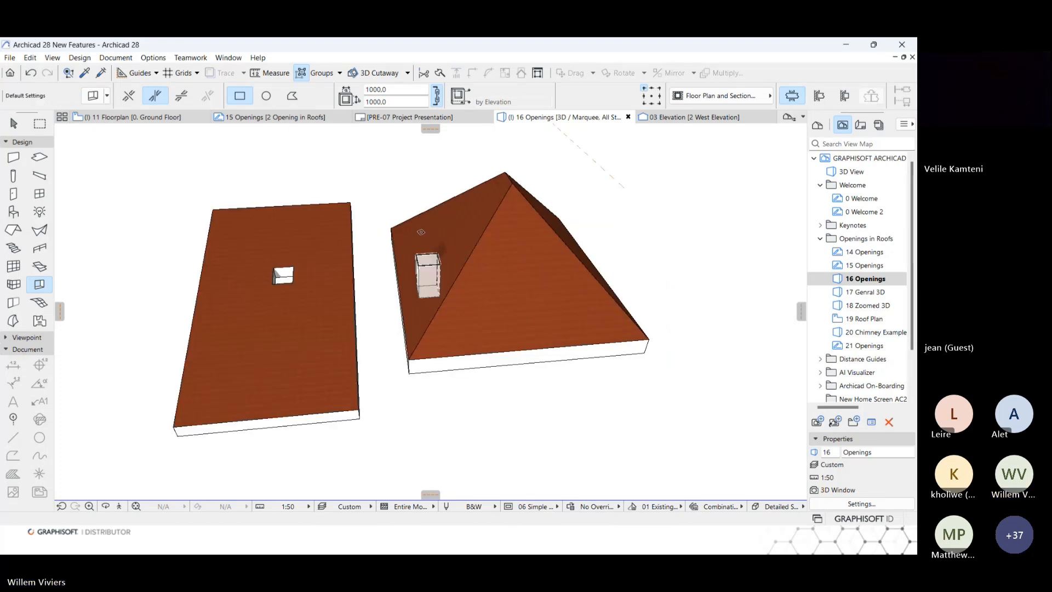
click(454, 223)
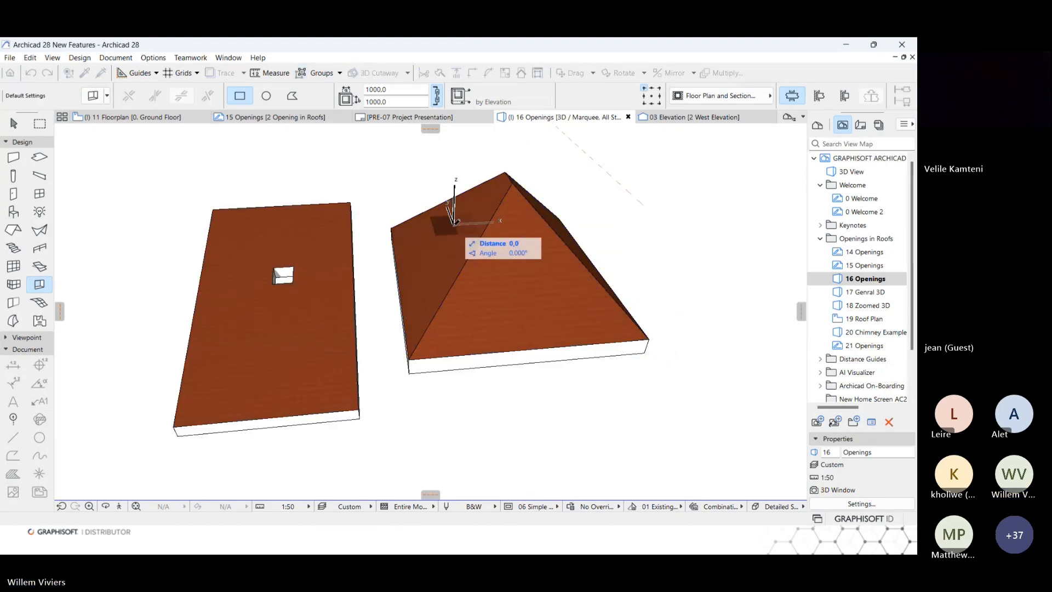
click(606, 233)
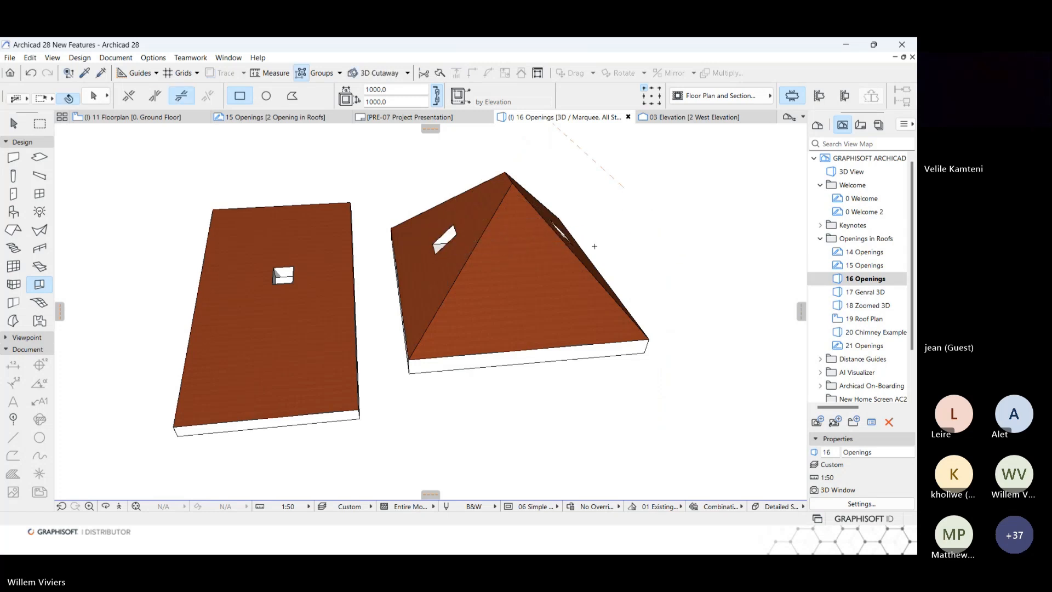
shift+middle_drag(605, 233, 541, 304)
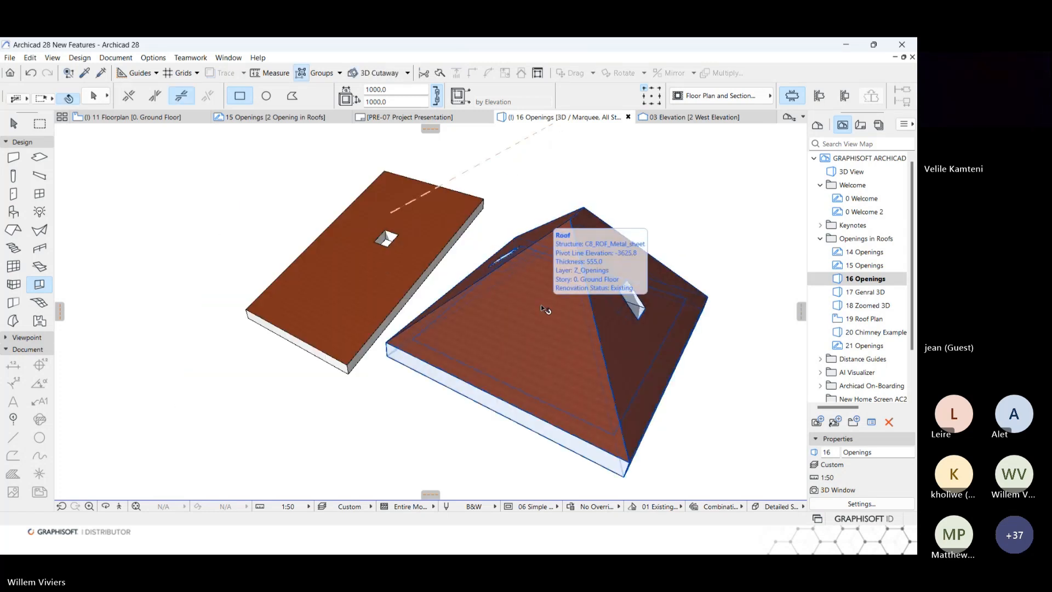
Split the multi-plane hip roof into single-plane roofs and accept the replacement.
shift+click(540, 304)
scroll(540, 305, down, 3)
shift+middle_drag(541, 304, 505, 291)
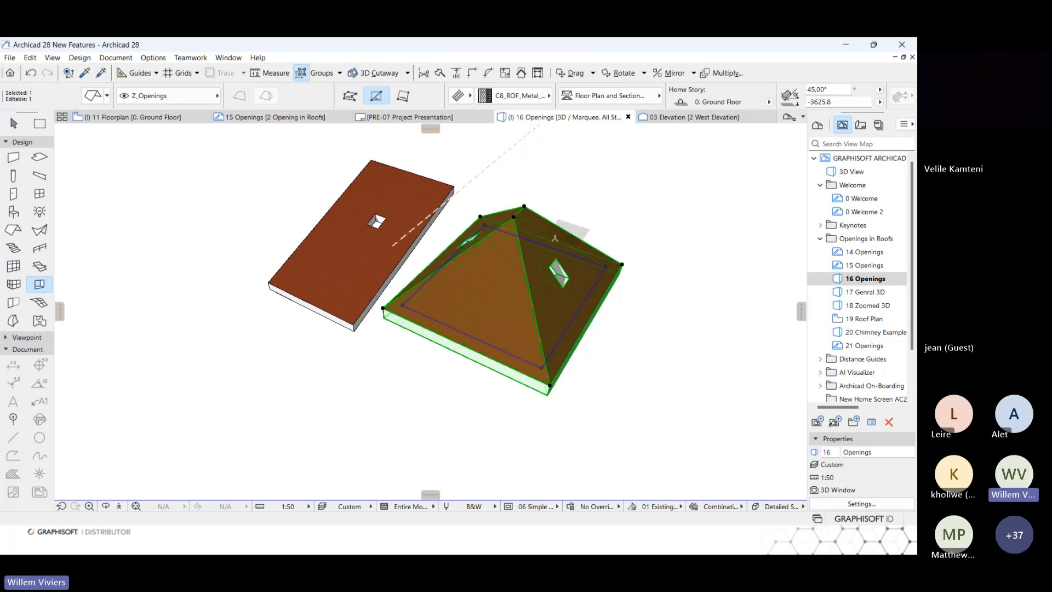
right_click(618, 203)
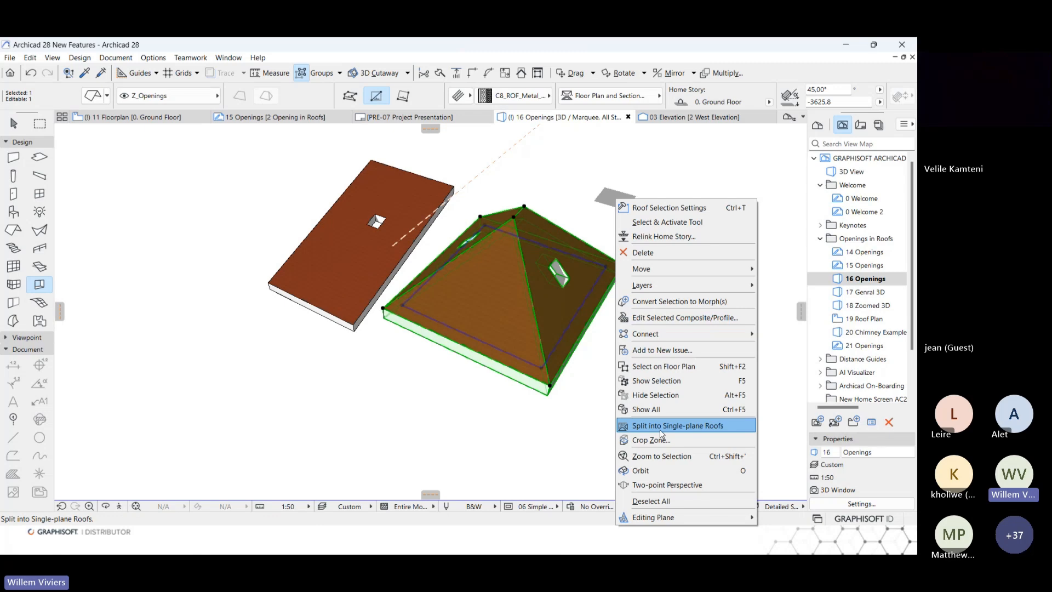
click(688, 429)
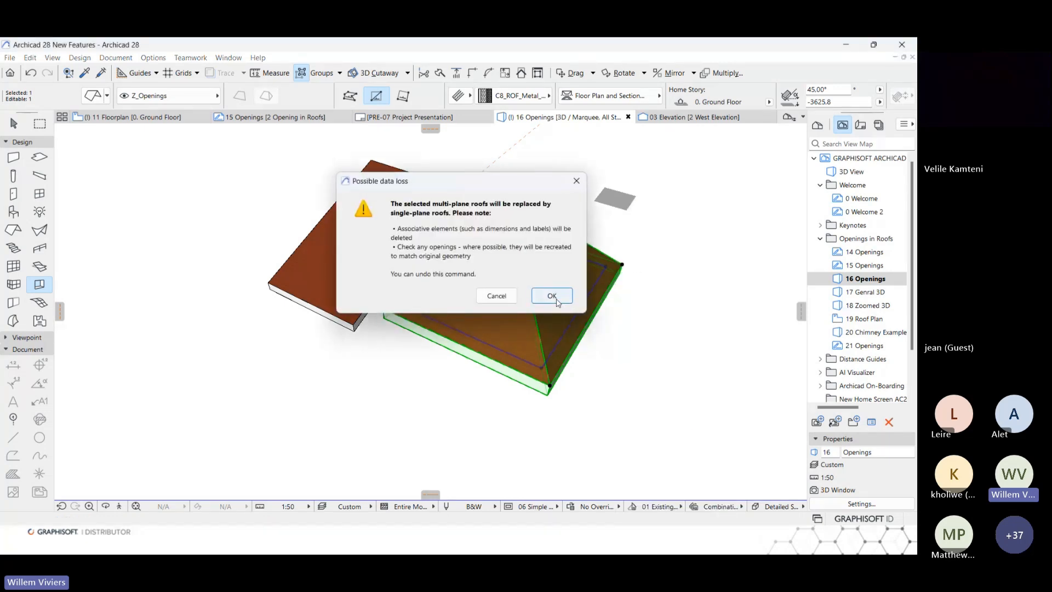
click(547, 294)
Examine the opening and the two separate roof planes it cuts by selecting each in turn.
shift+click(569, 278)
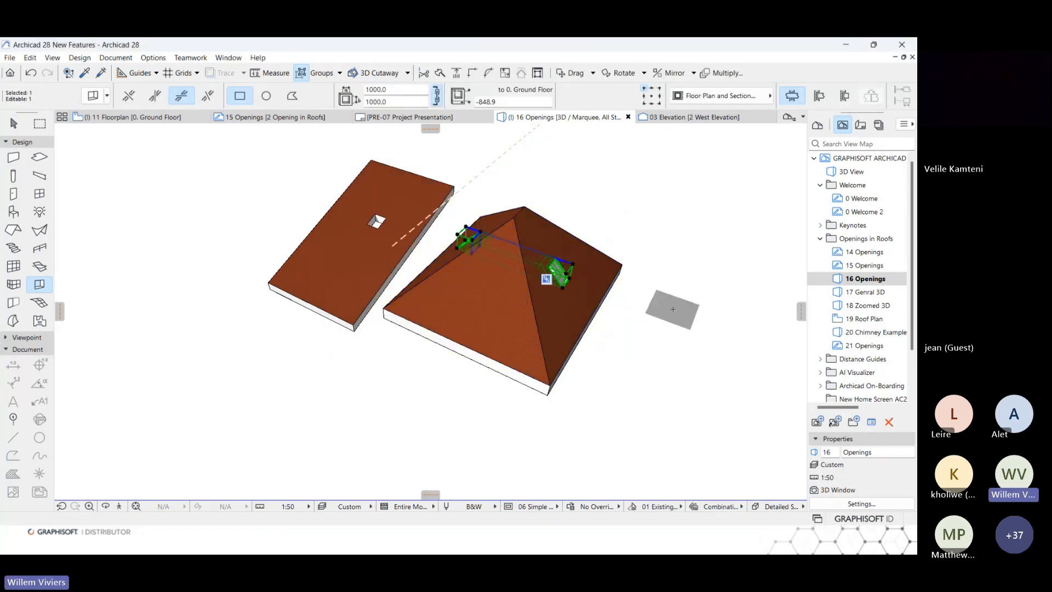
shift+middle_drag(470, 322, 628, 265)
key(Escape)
click(593, 291)
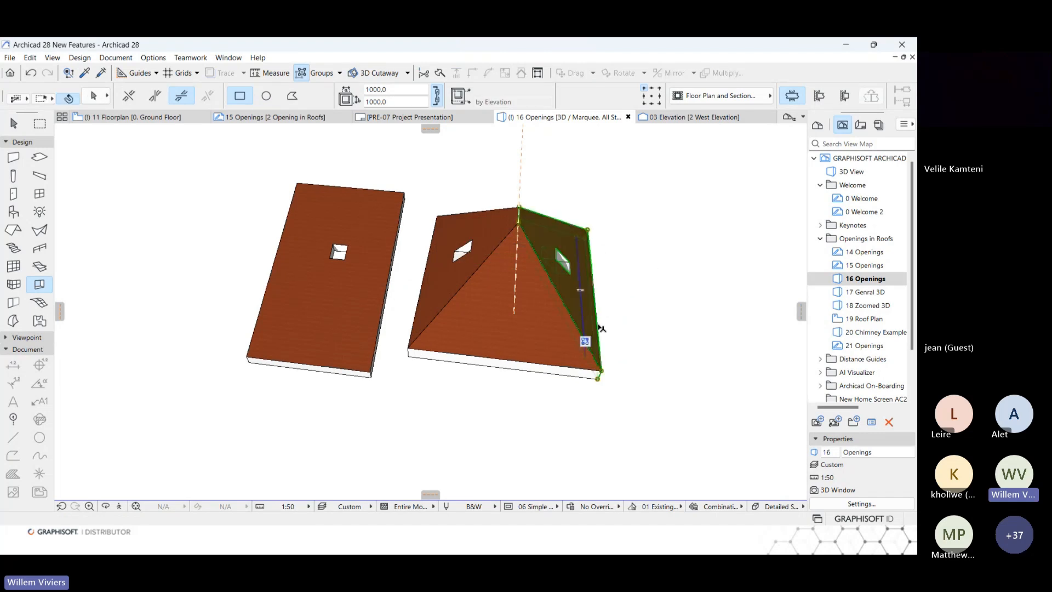
key(Escape)
click(451, 278)
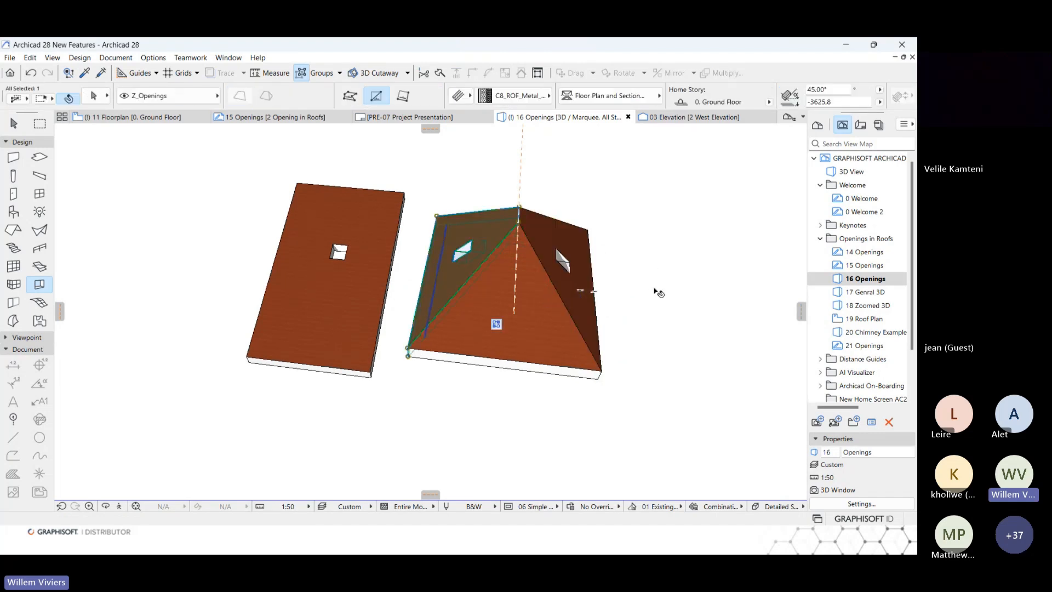
key(Escape)
shift+middle_drag(586, 317, 521, 303)
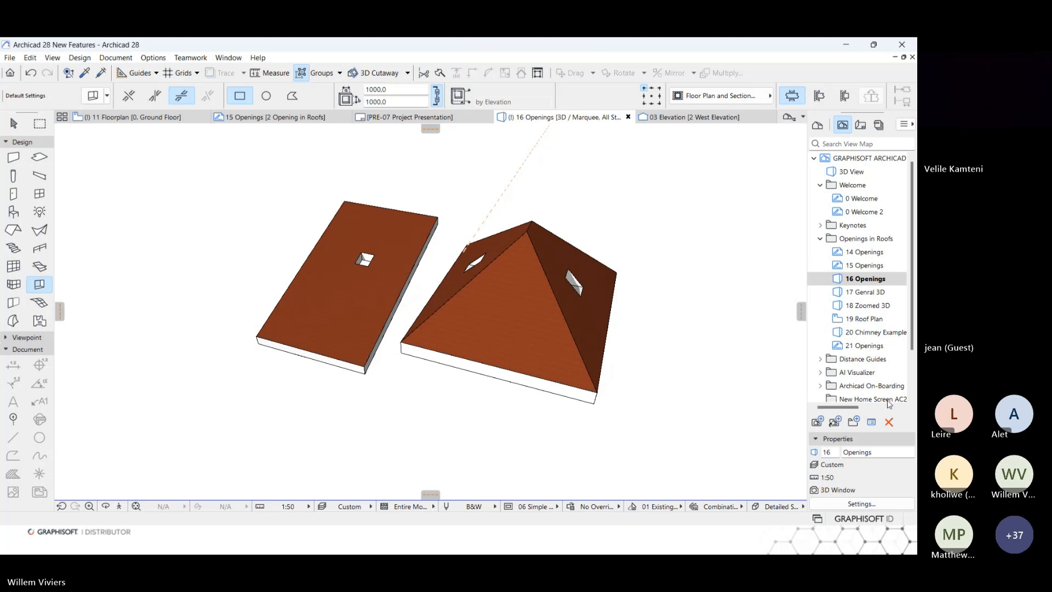
Open the 17 Genral 3D view and examine the house's roof from above.
double_click(862, 292)
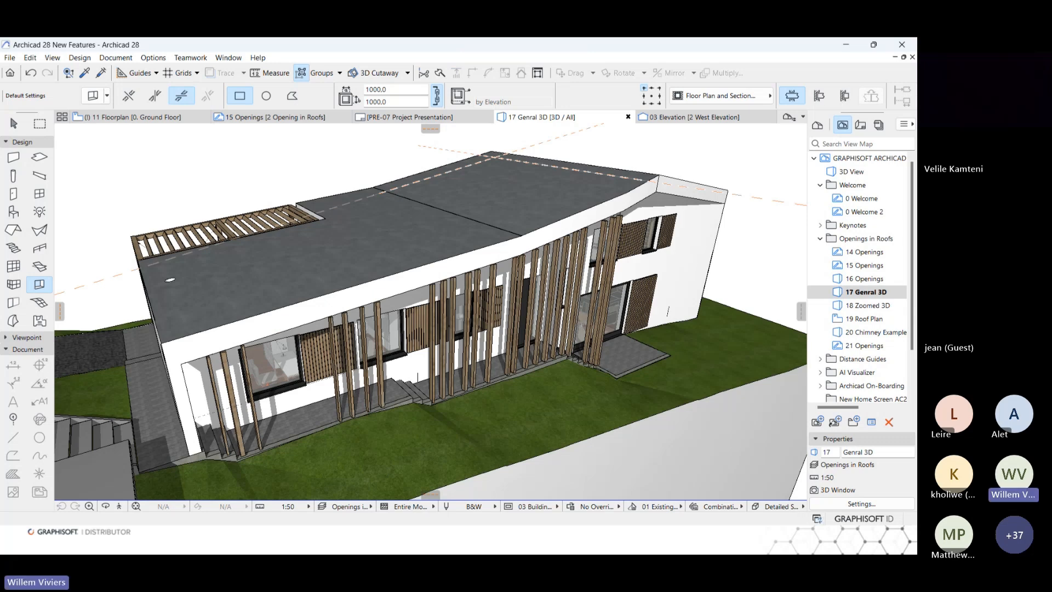
scroll(367, 200, down, 3)
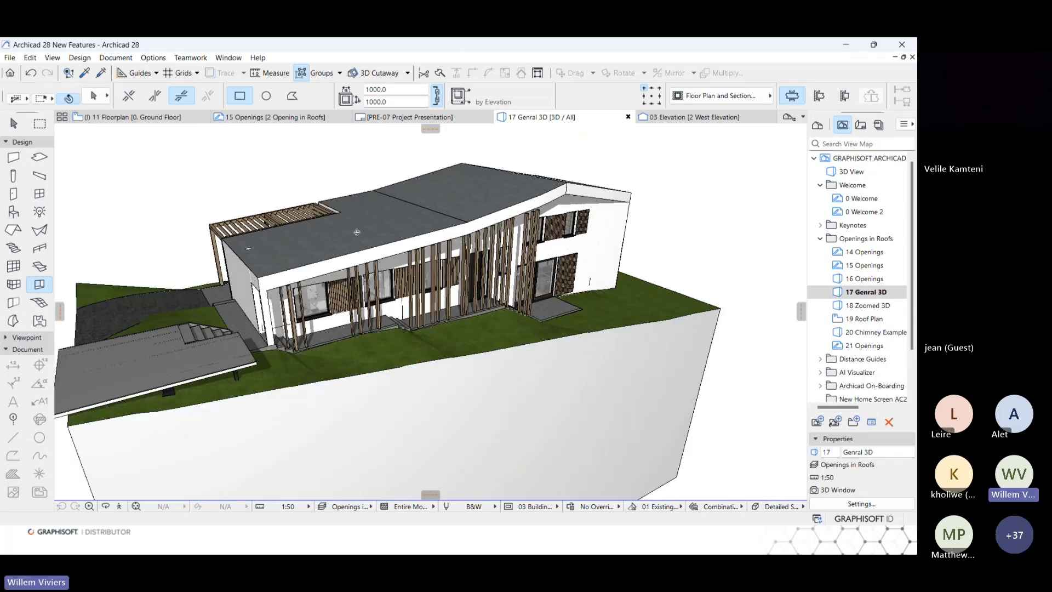
shift+middle_drag(357, 232, 417, 275)
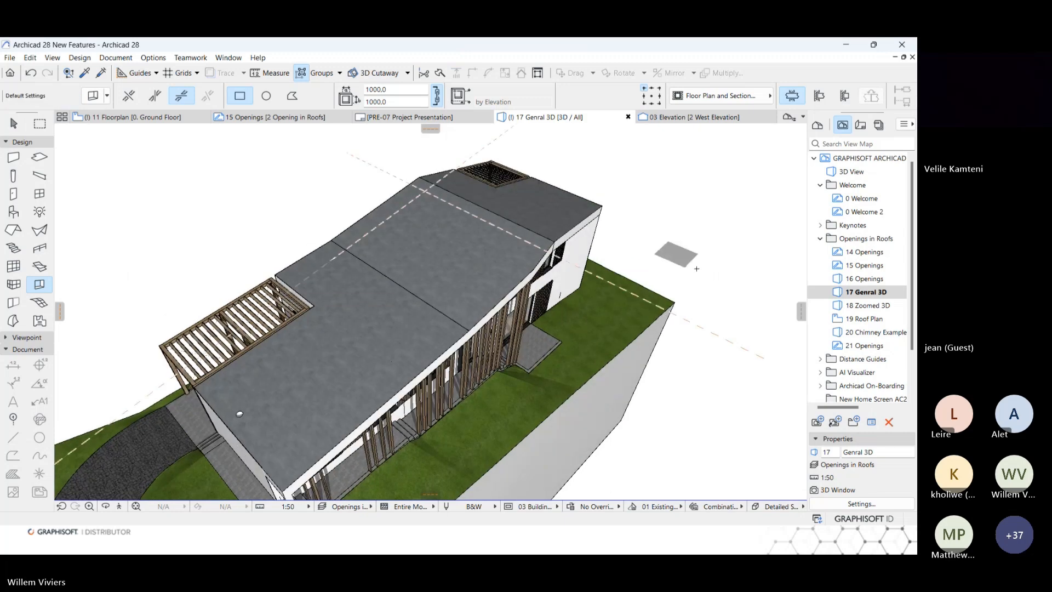
In the 18 Zoomed 3D view, place a vertical 1000 × 1000 rectangular opening in the large roof plane and select it.
double_click(866, 307)
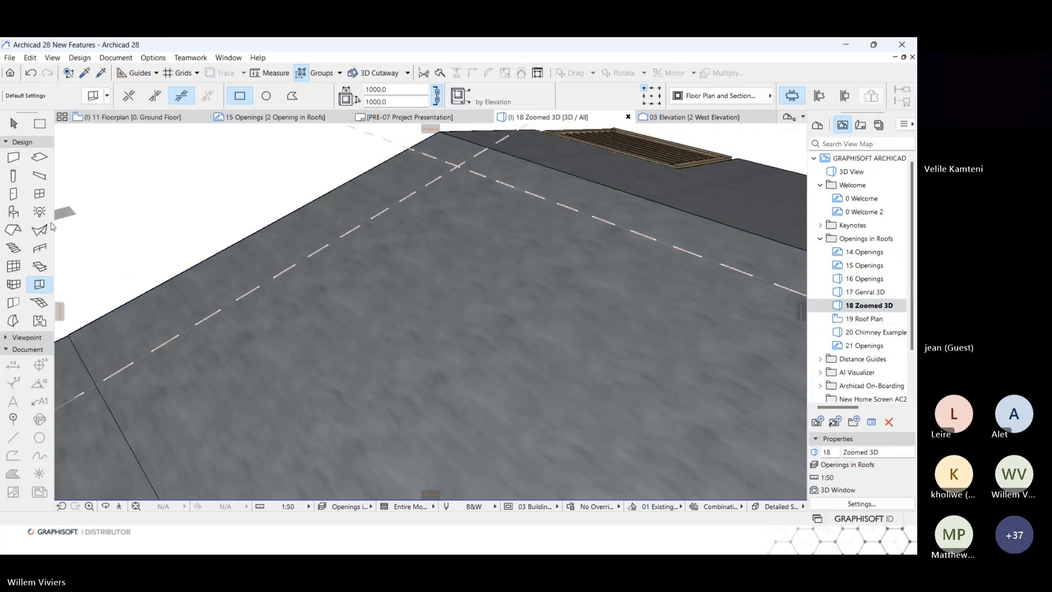
click(44, 284)
click(155, 98)
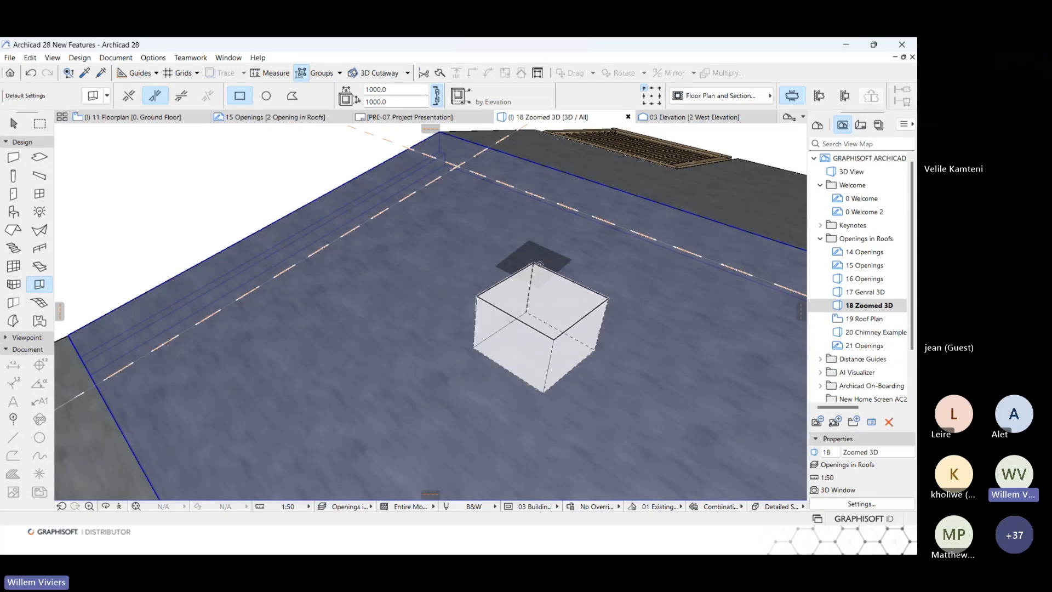
click(501, 267)
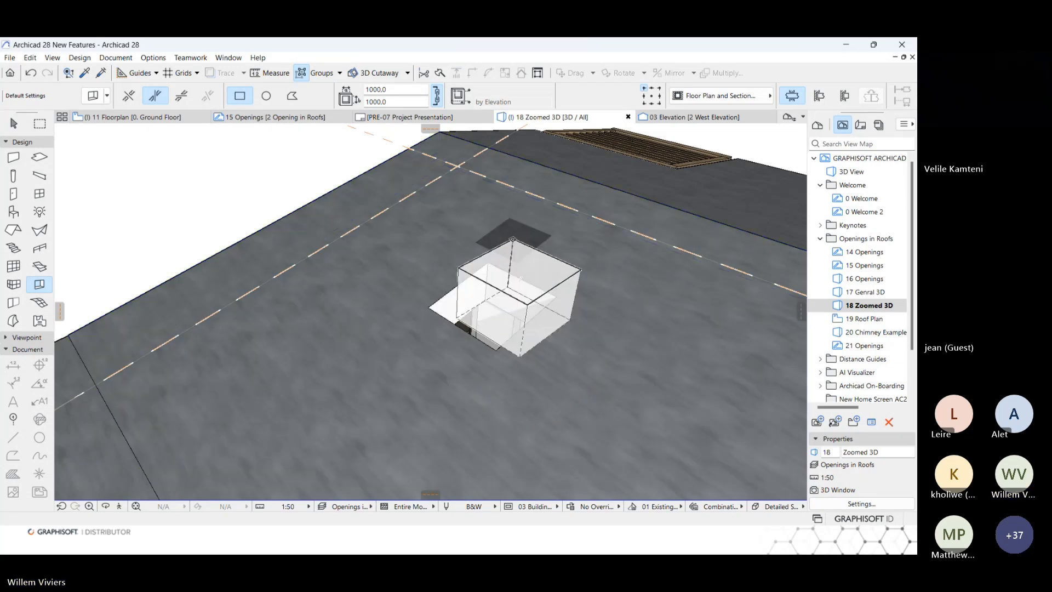
scroll(512, 239, down, 1)
click(469, 261)
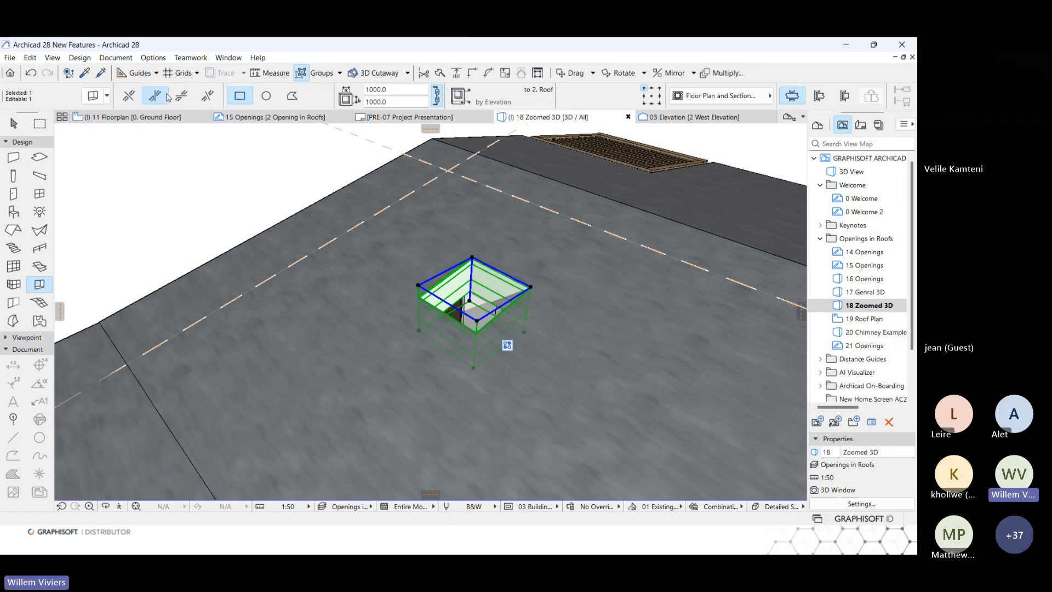
Try a circular shape for the selected roof opening, align it perpendicular to the roof plane, and return it to rectangular.
click(266, 95)
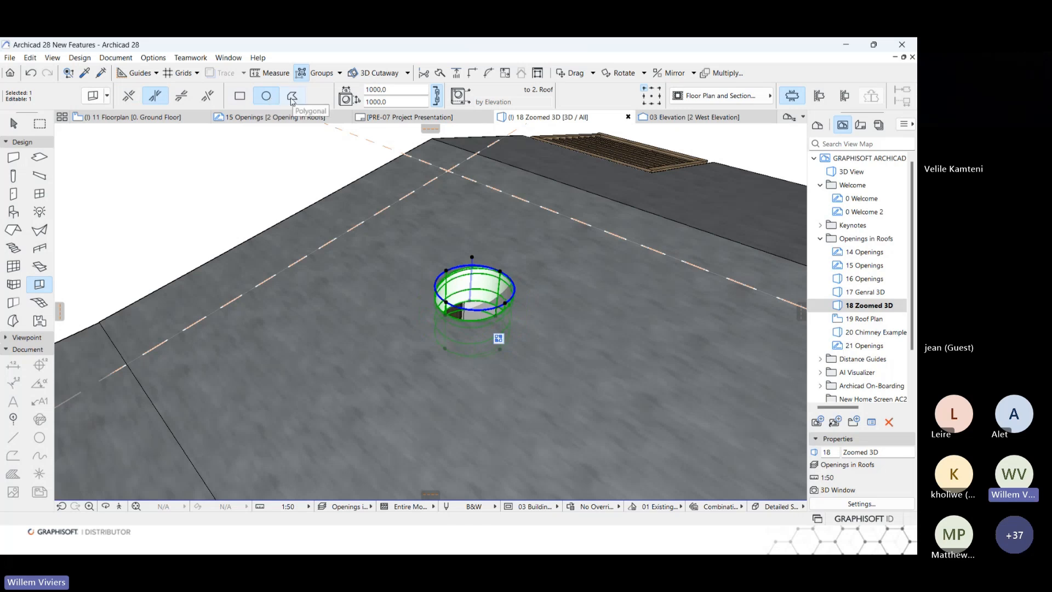
click(129, 97)
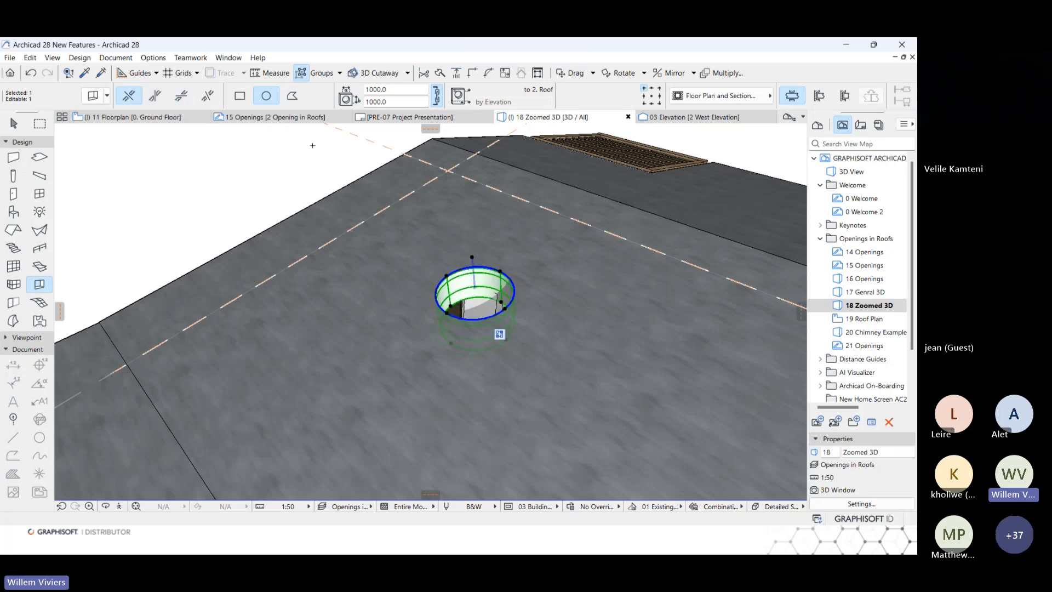
click(241, 96)
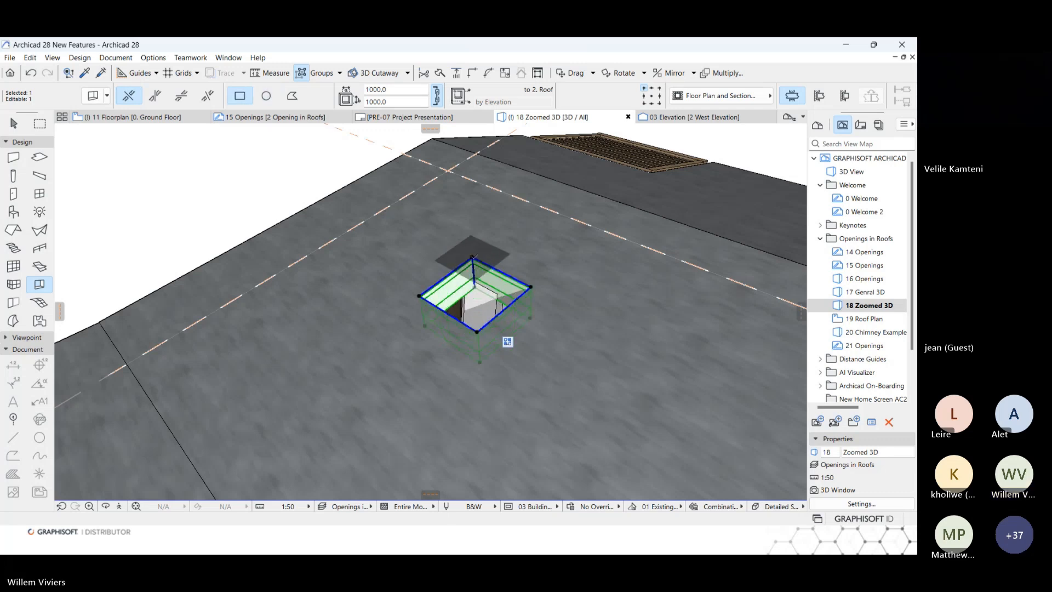
Move the opening's corner to the guide line intersection and stretch it along the guide line to about 2150 mm.
click(472, 255)
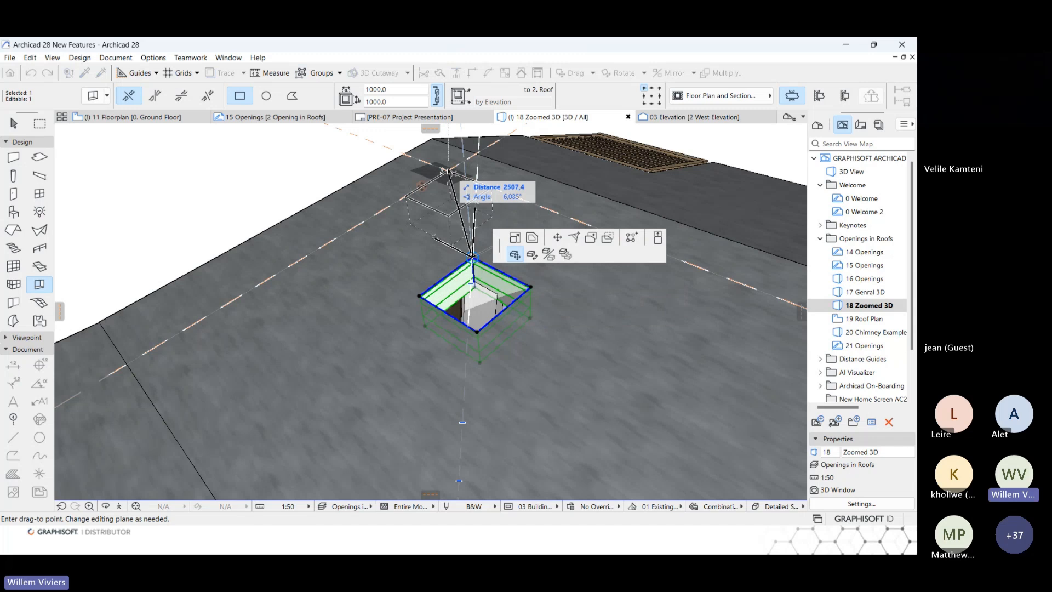
click(448, 171)
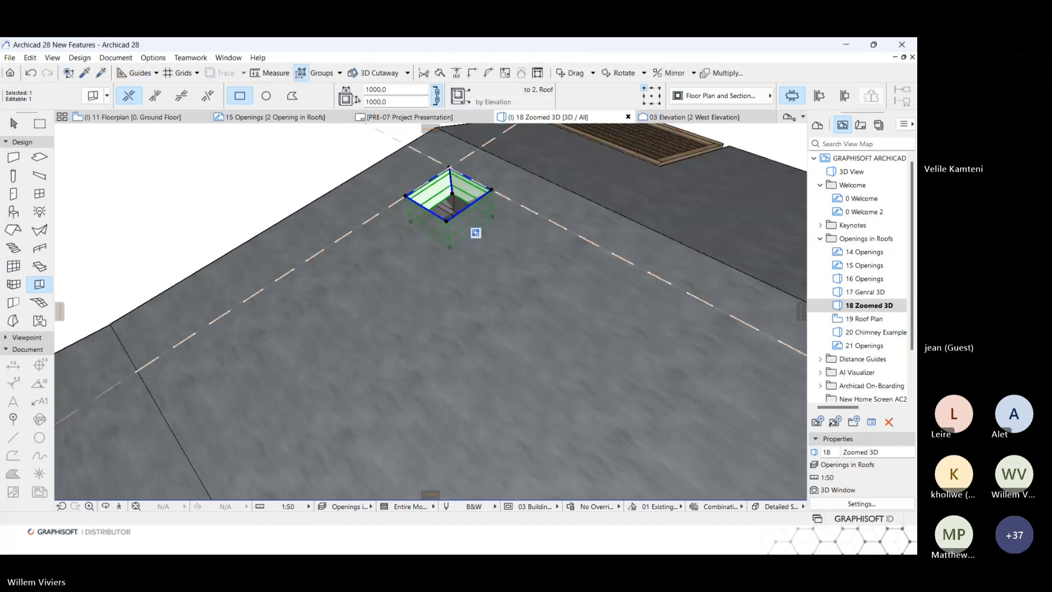
click(433, 215)
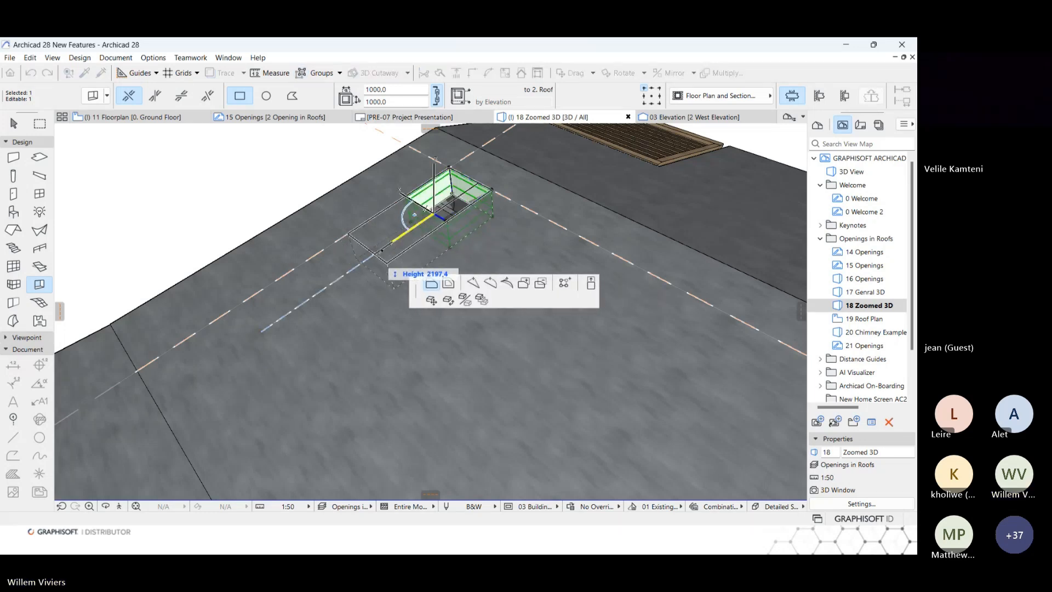
click(369, 249)
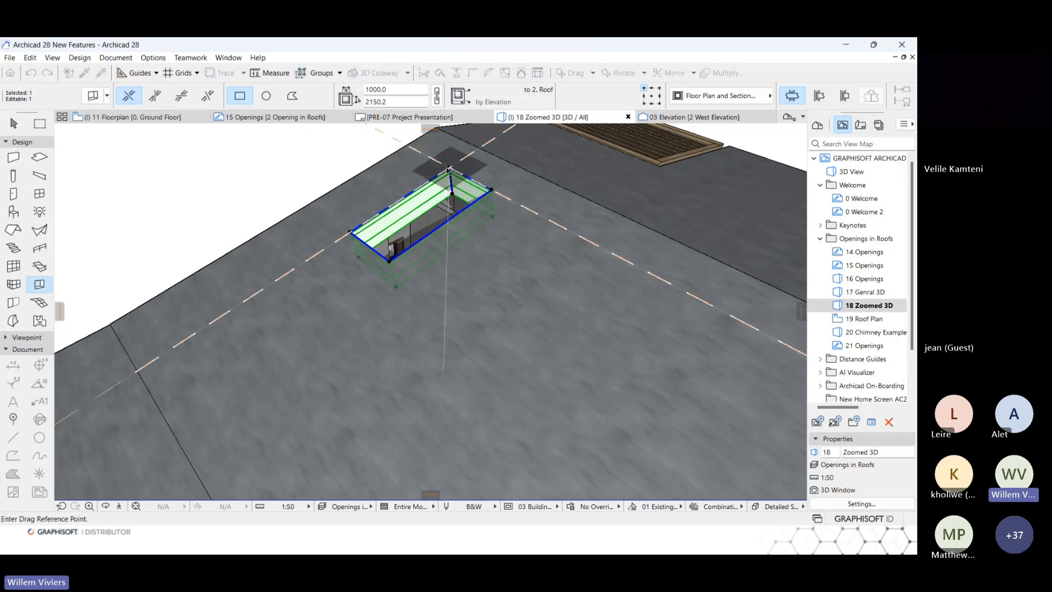
click(450, 168)
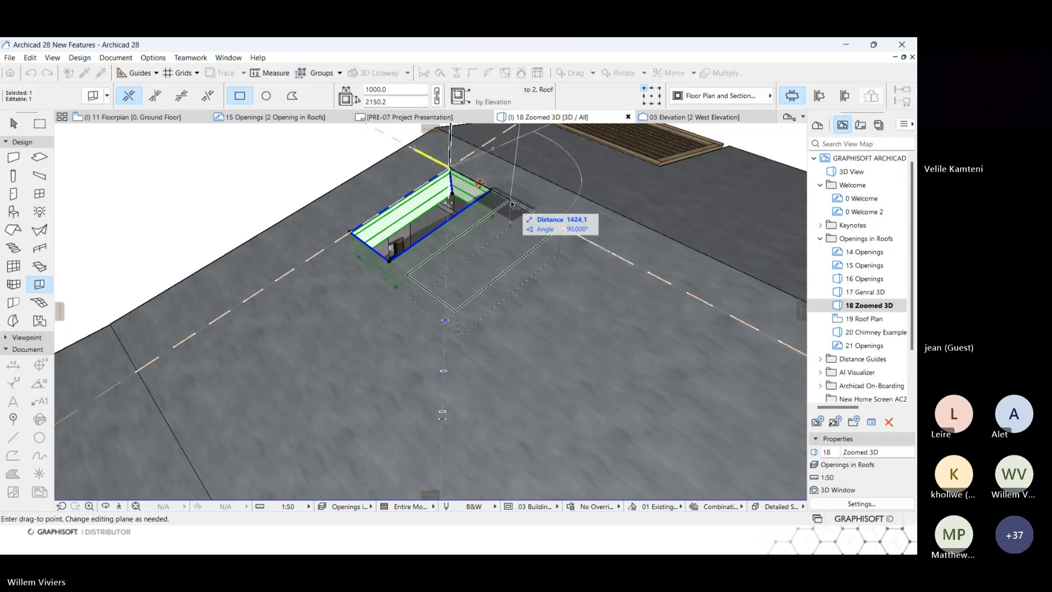
click(513, 202)
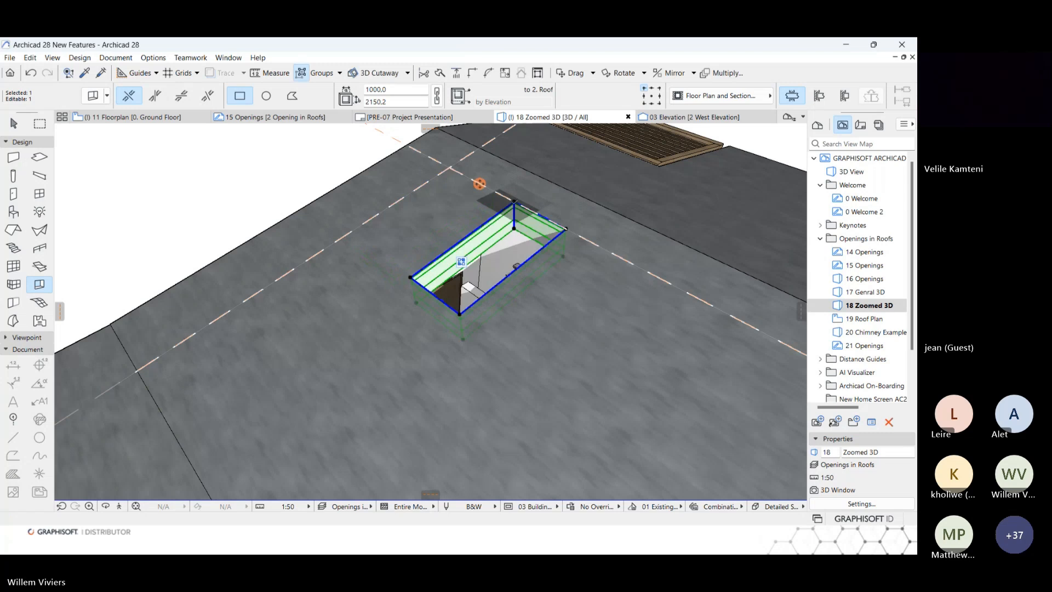
key(ctrl+z)
Copy the opening about 1400 mm along the guide line, and copy both openings about 2980 mm away to form a two-by-two group.
key(ctrl+shift+d)
click(450, 169)
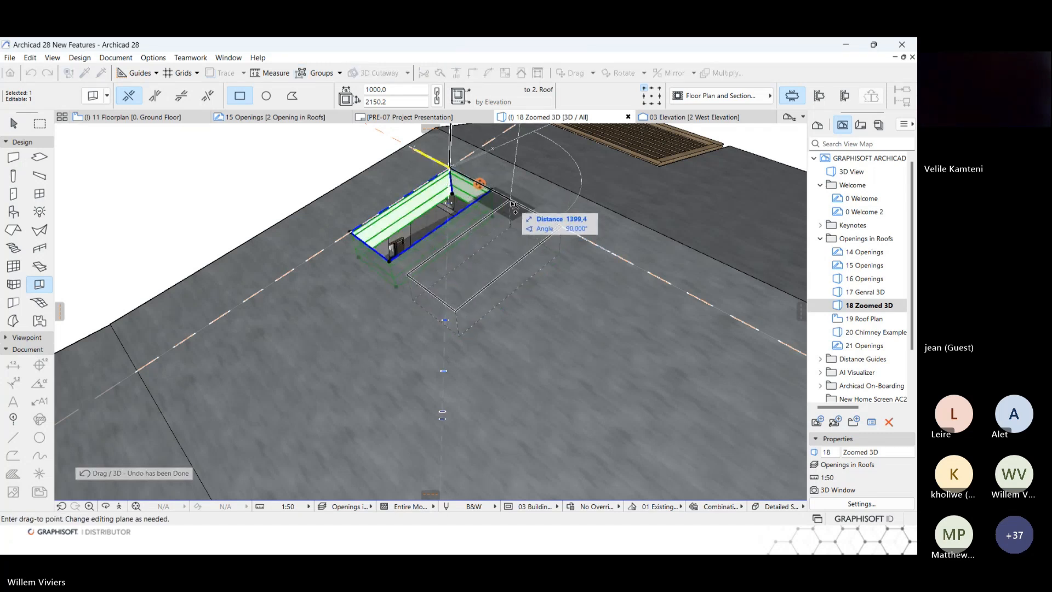
click(513, 203)
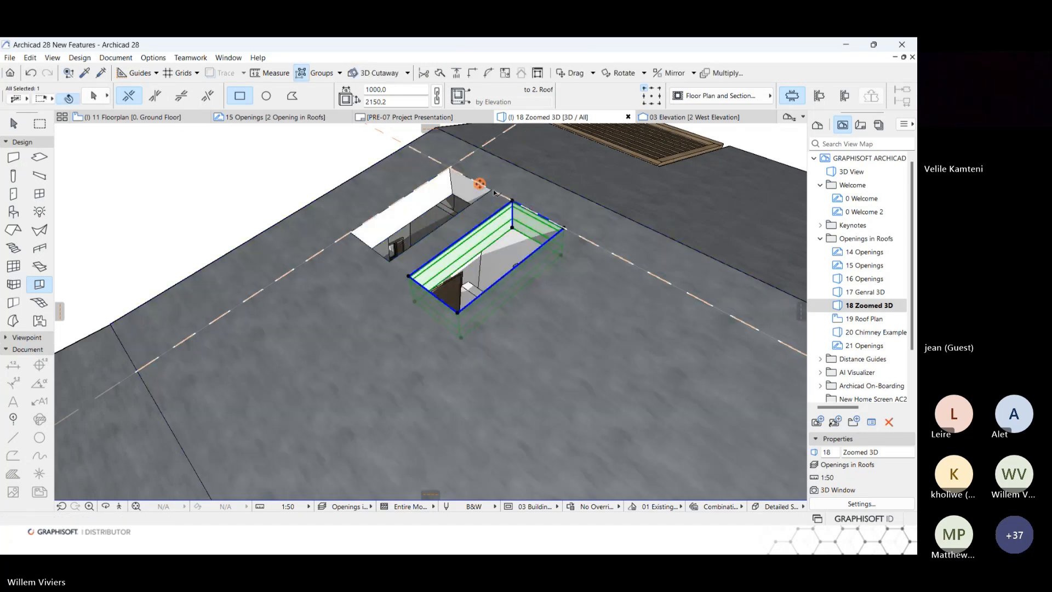
key(ctrl+a)
key(ctrl+shift+d)
click(512, 203)
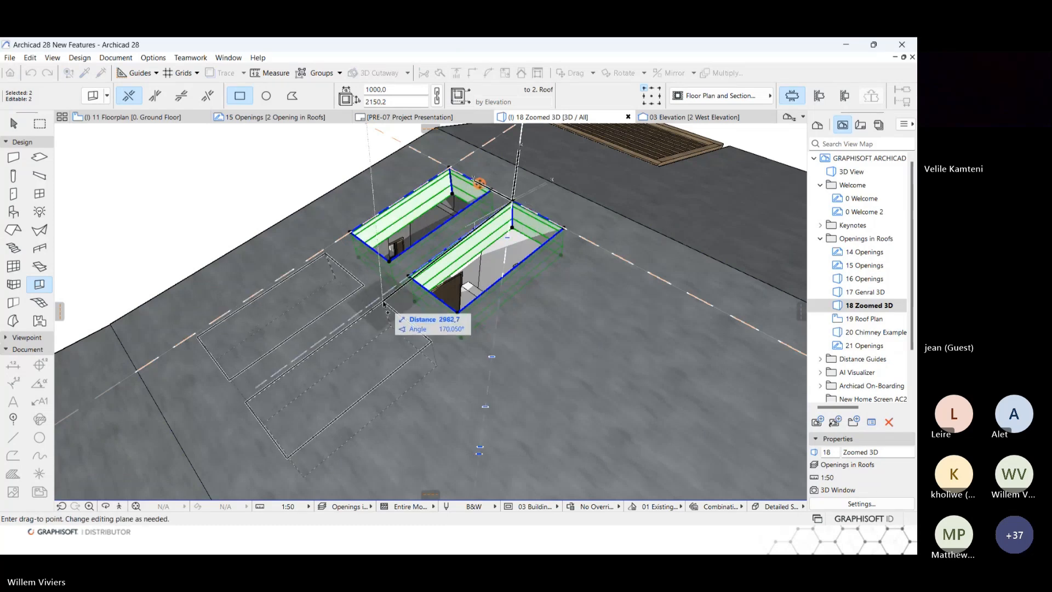
click(382, 297)
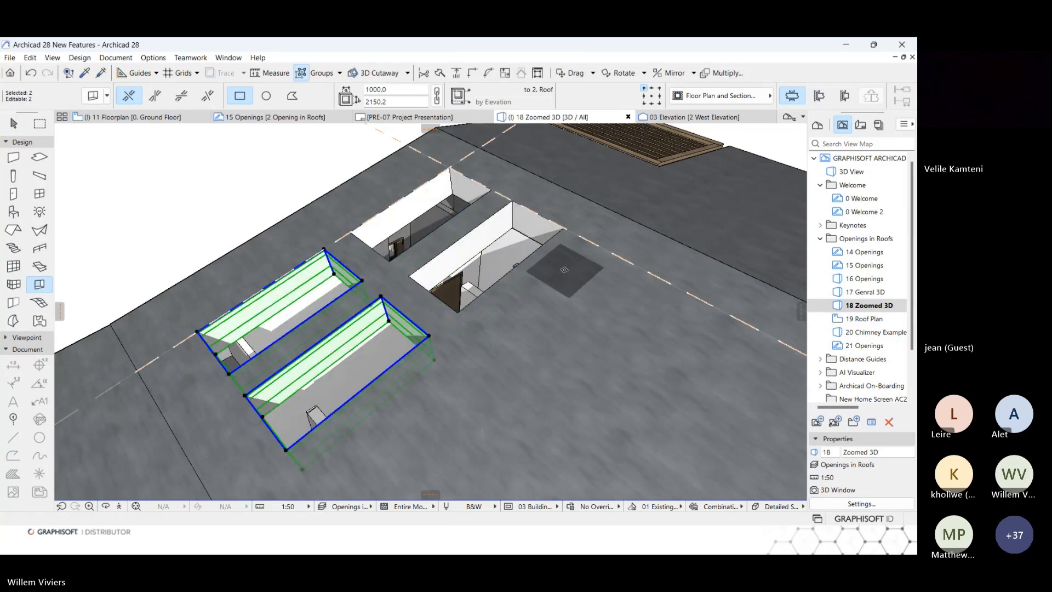
key(Escape)
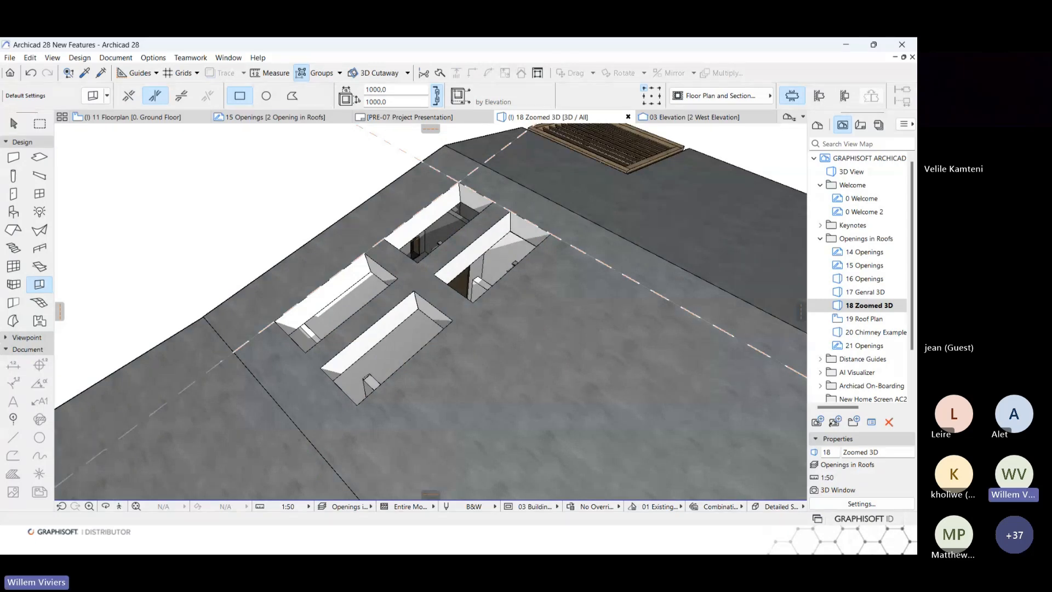
Open the 19 Roof Plan view and select the upper two of the four roof openings.
double_click(871, 319)
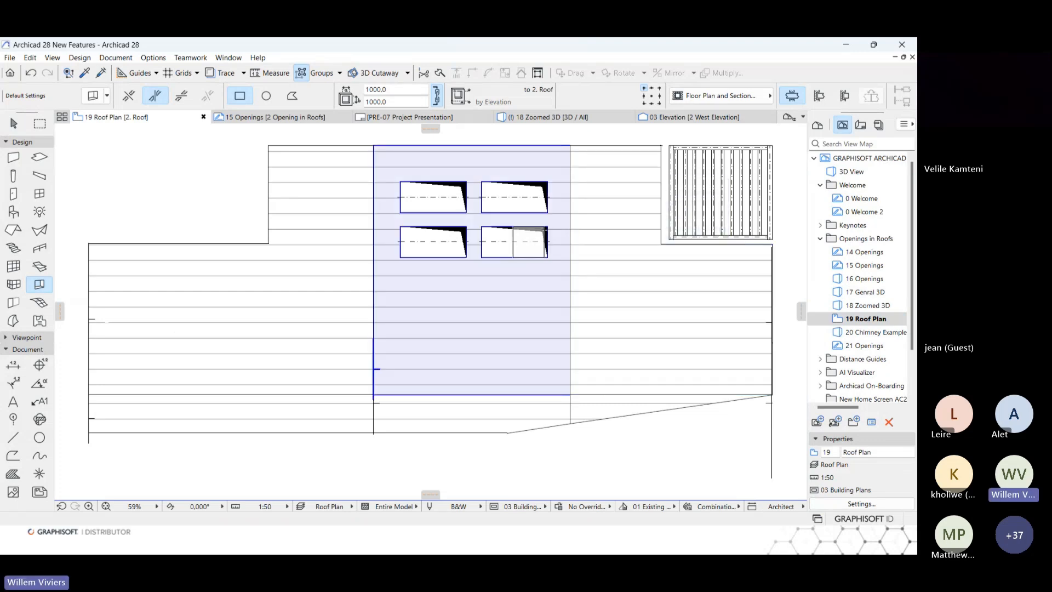
click(548, 187)
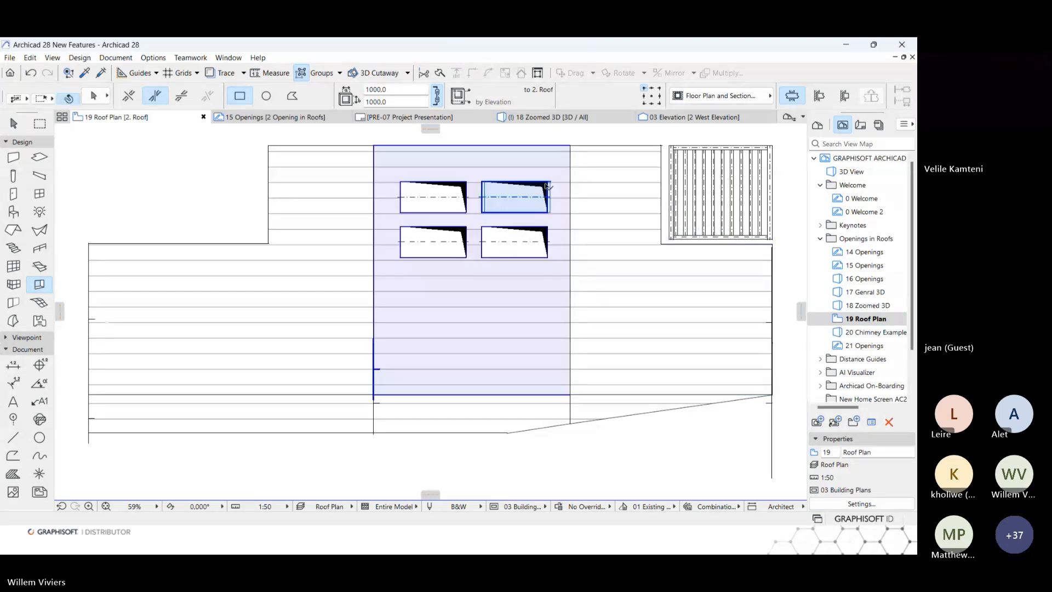
click(548, 186)
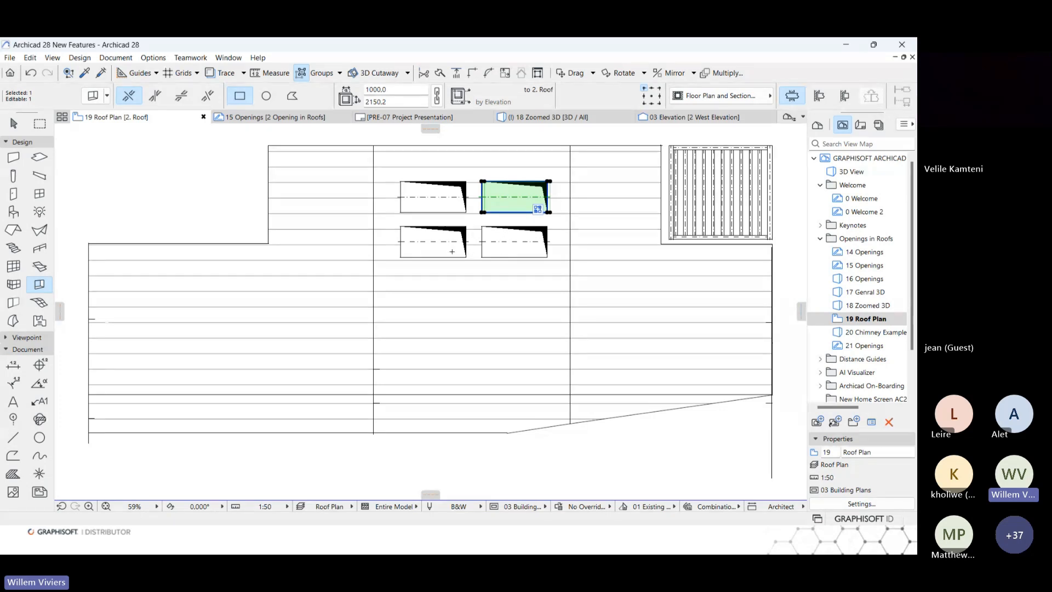
shift+click(448, 211)
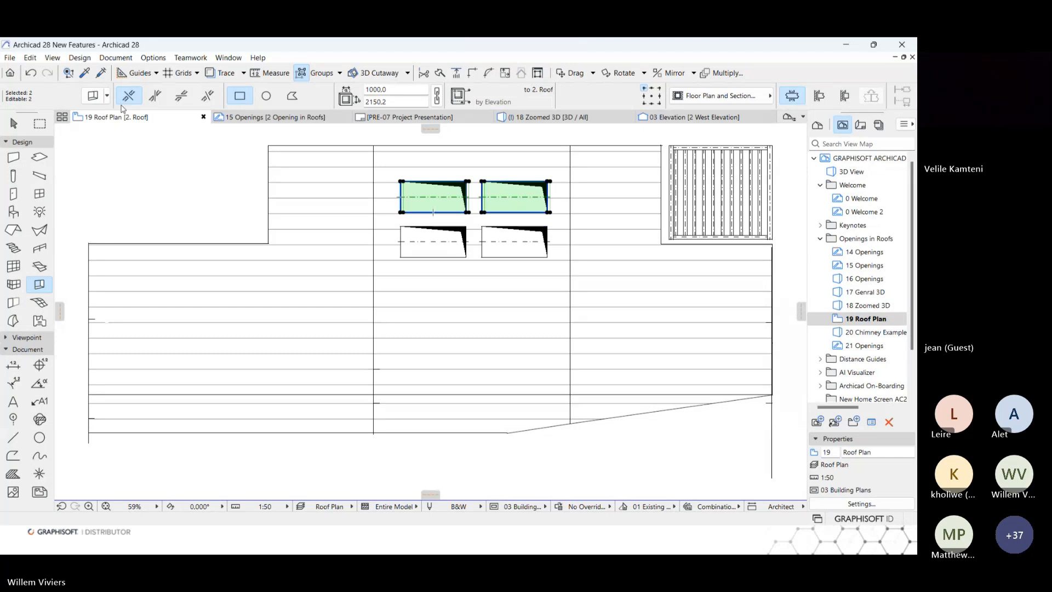
Try the Projected floor plan display in the settings of the two selected openings and discard the change.
click(93, 97)
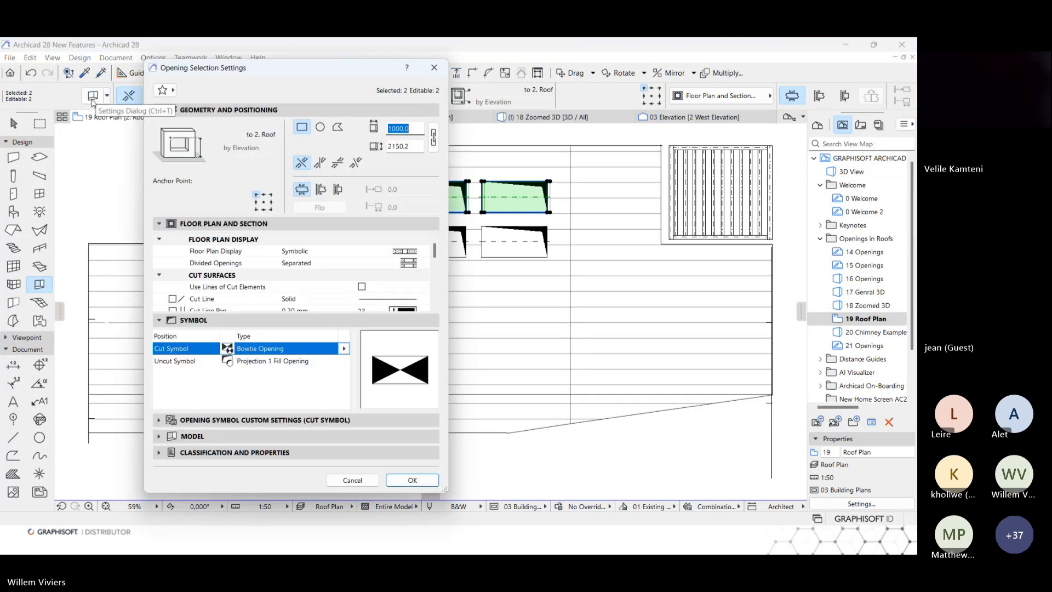
click(415, 252)
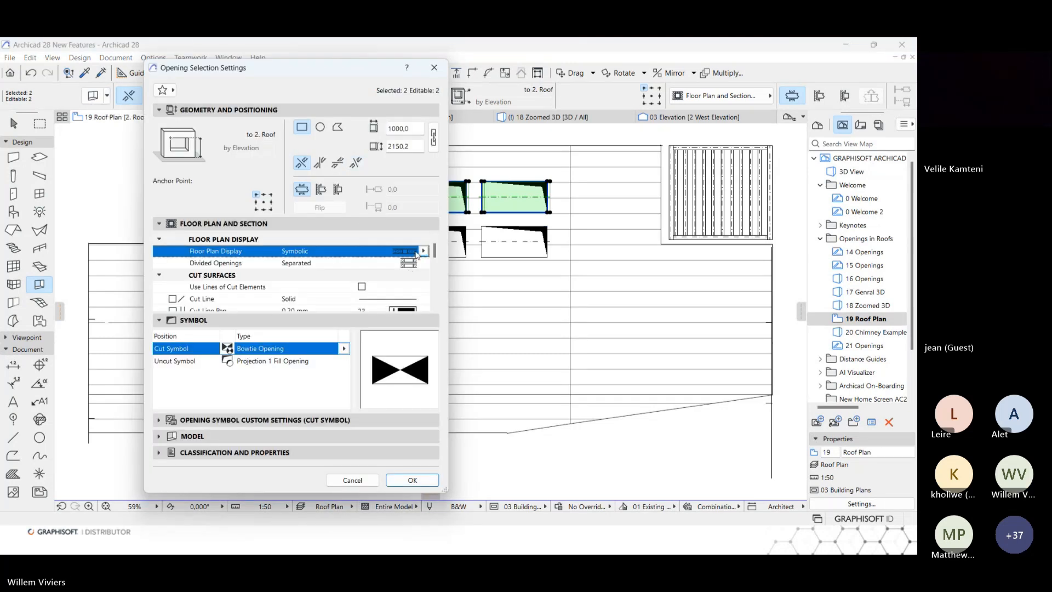
click(423, 251)
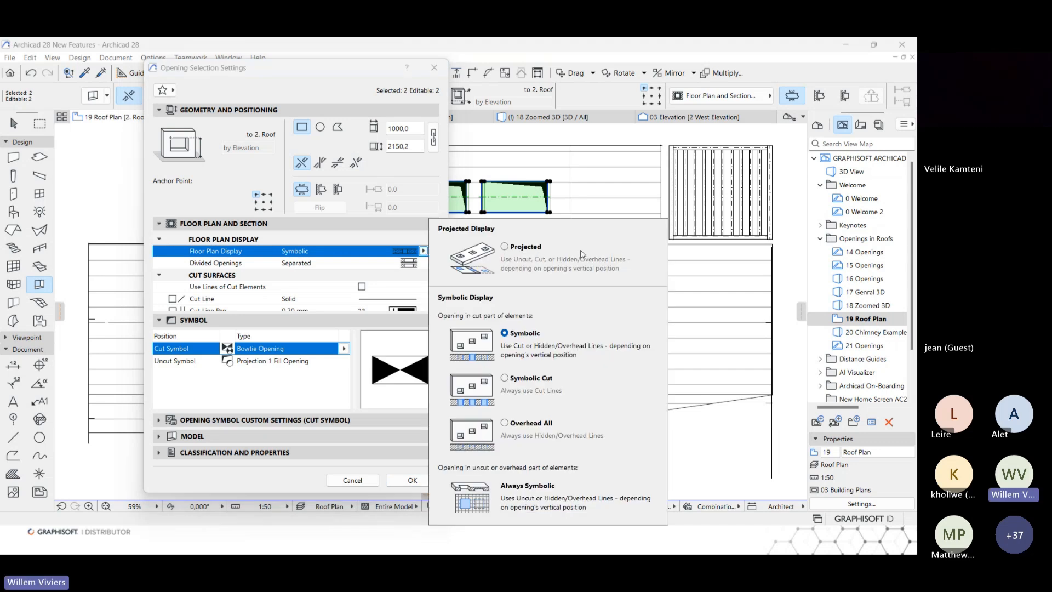
click(505, 247)
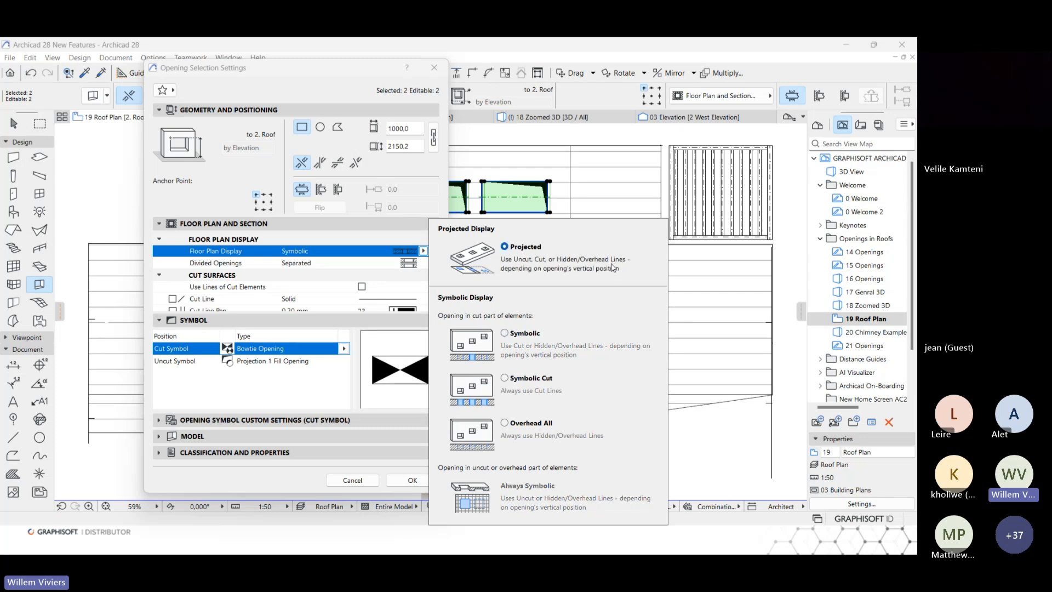
click(325, 76)
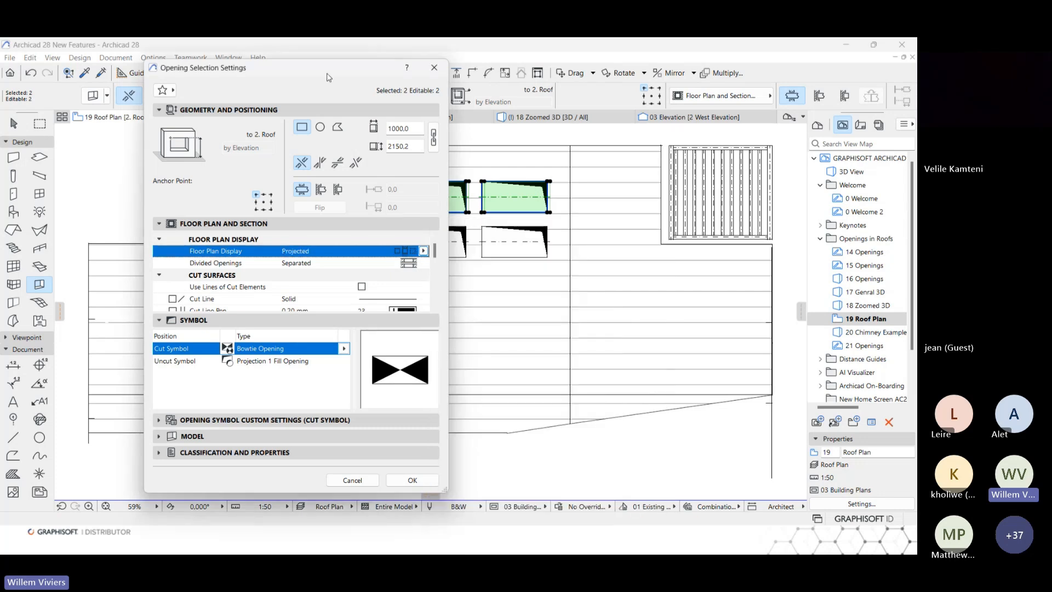
click(368, 482)
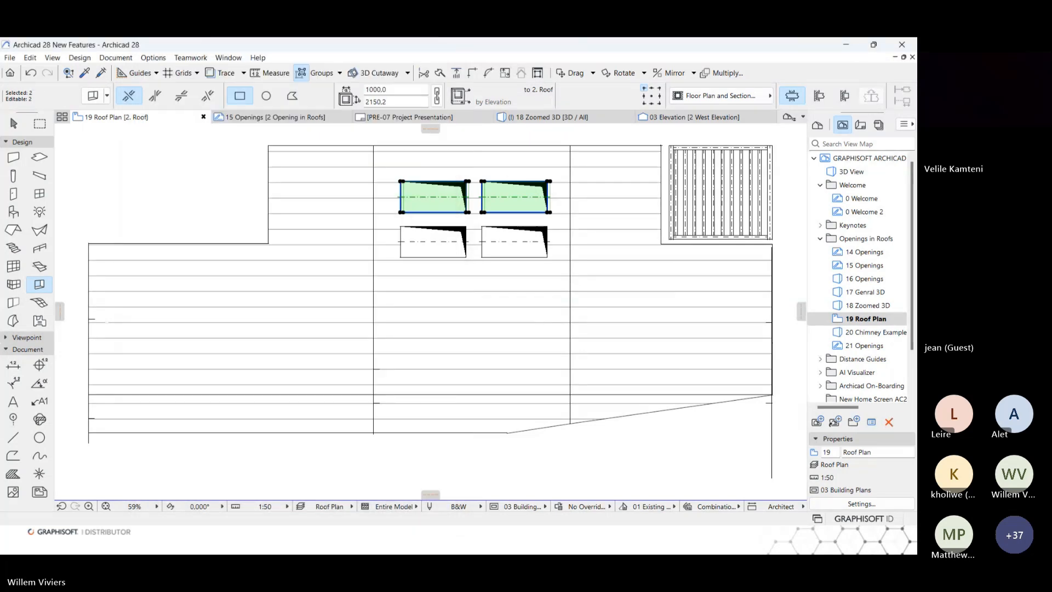
Open the 20 Chimney Example 3D view and place a circular 1000 mm opening in the roof beside the chimney pipe.
double_click(871, 332)
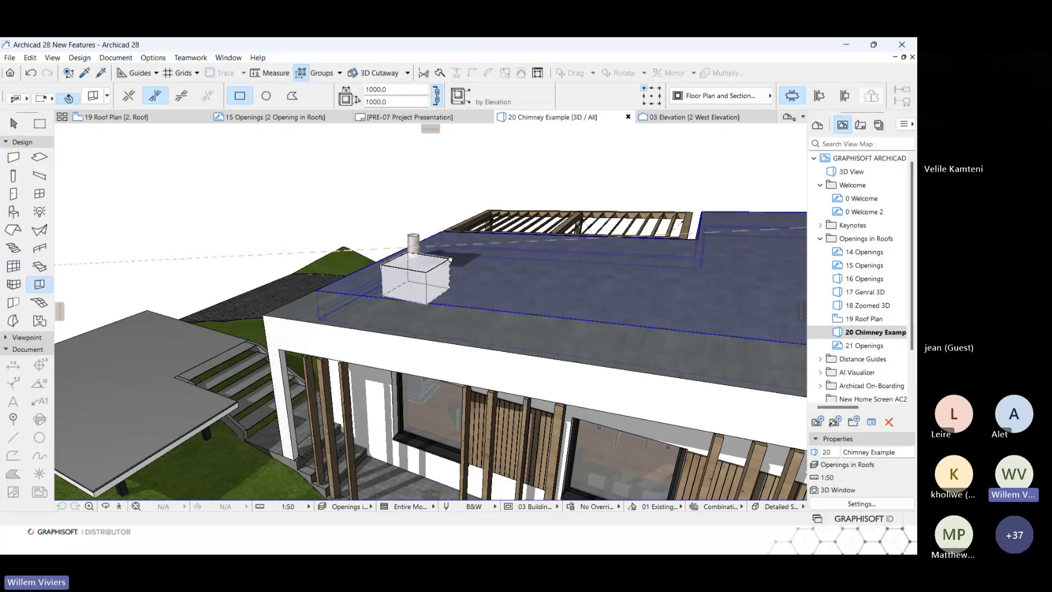
shift+middle_drag(450, 251, 416, 217)
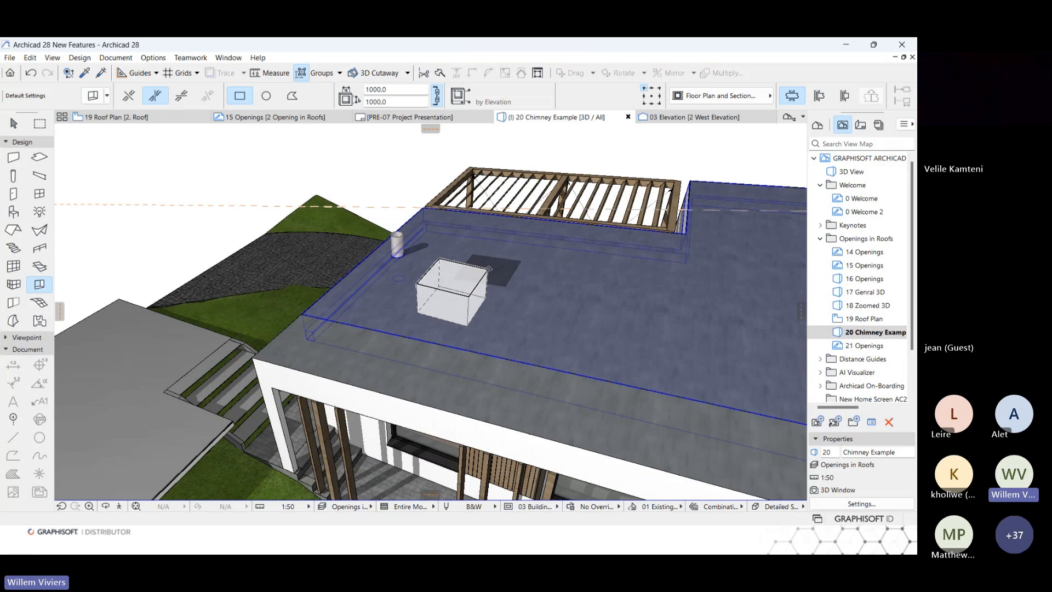
click(265, 96)
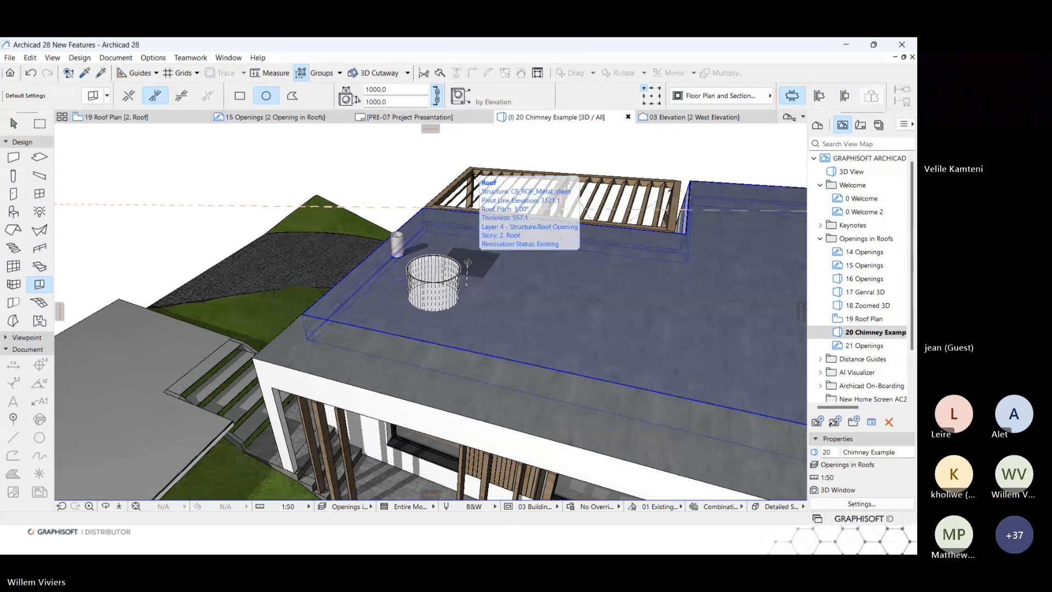
click(469, 243)
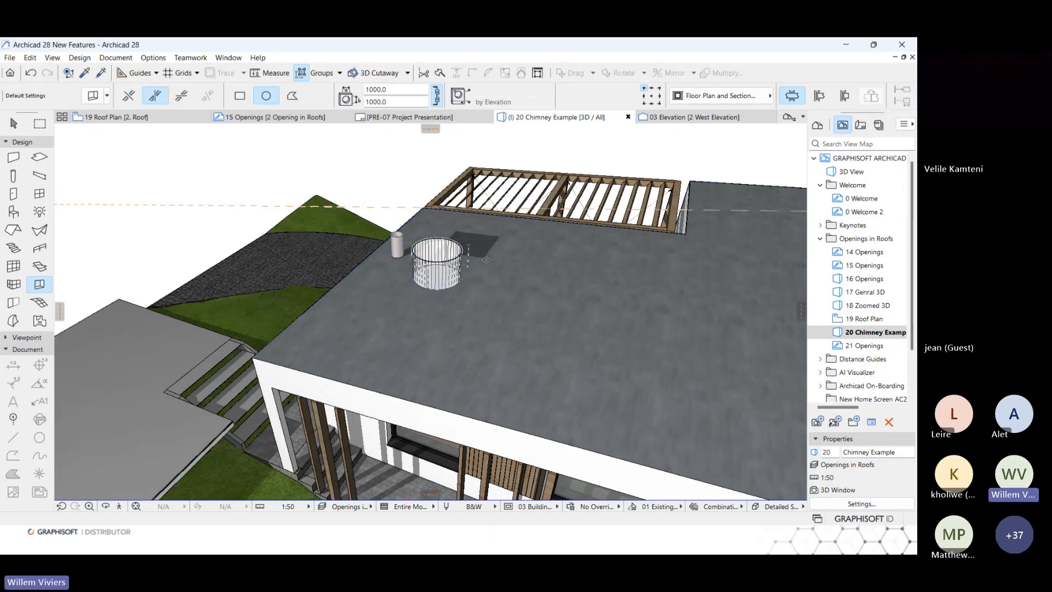
key(Escape)
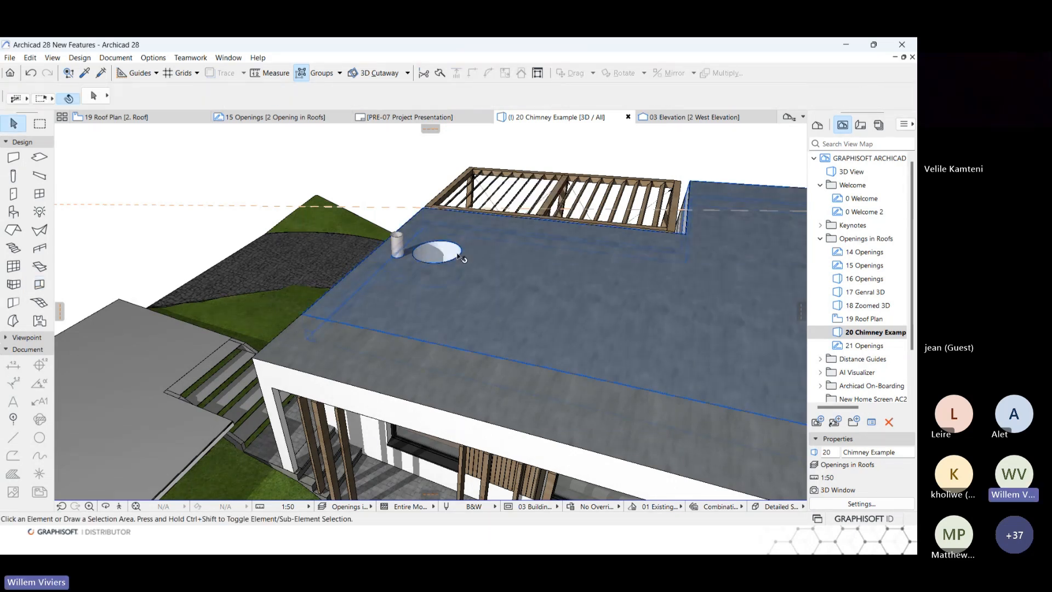
Set the circular opening's anchor point to its centre and its diameter to 250 mm.
click(453, 243)
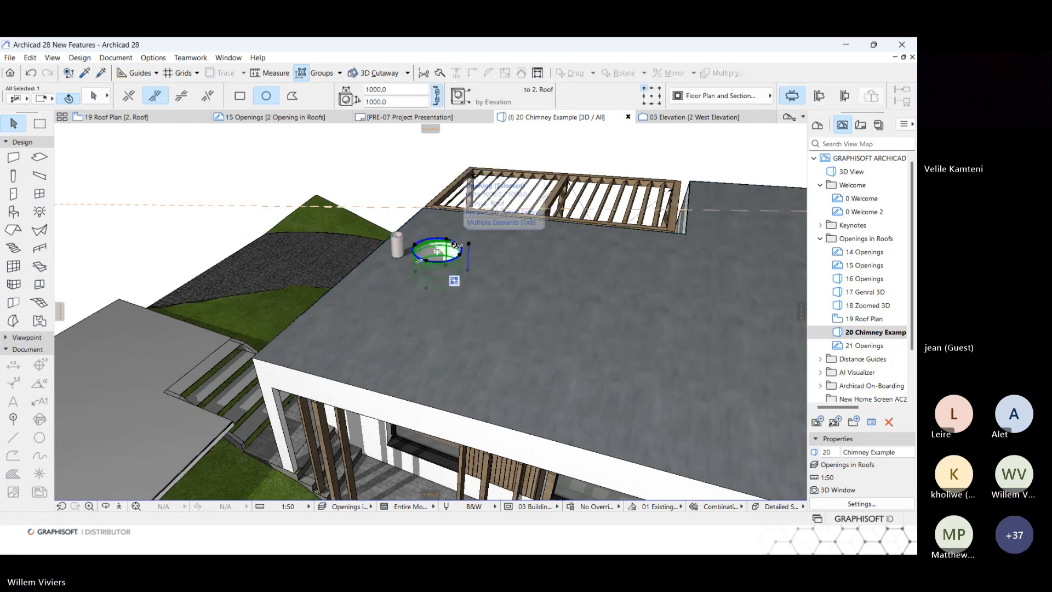
click(651, 96)
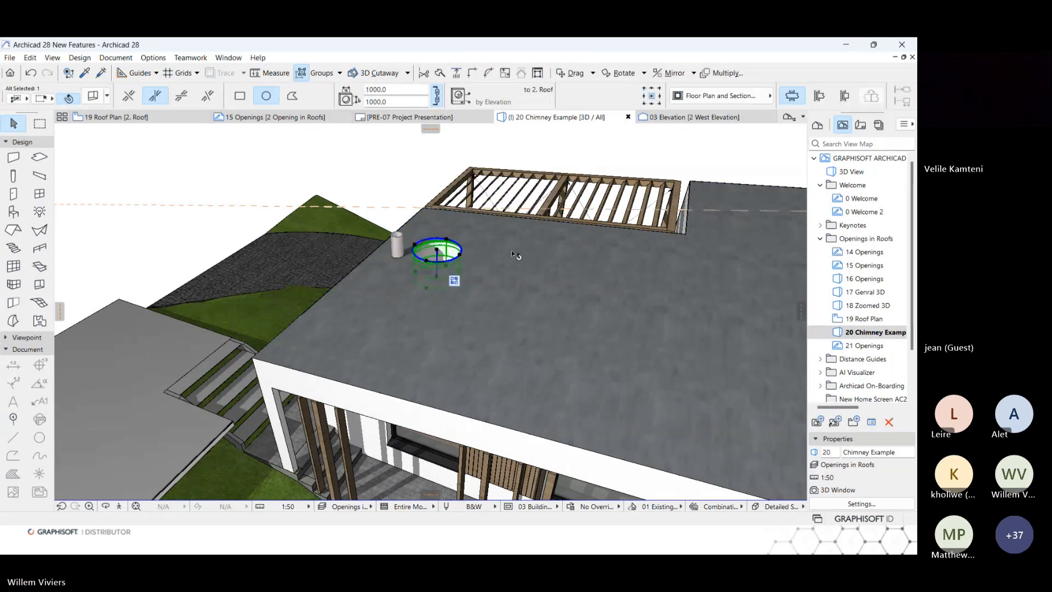
shift+middle_drag(515, 253, 349, 238)
click(387, 88)
text(250)
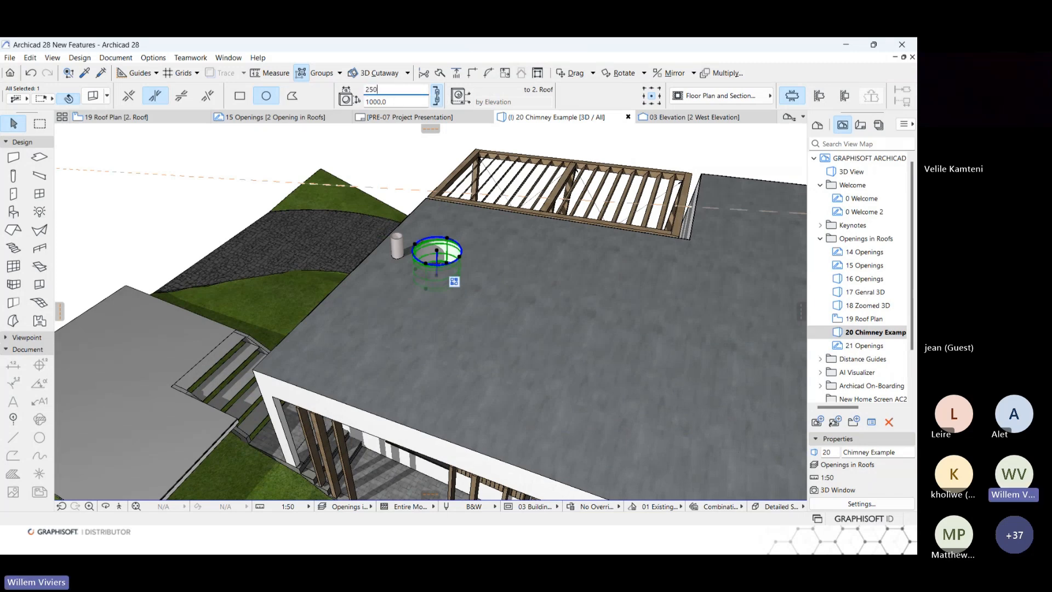
key(Return)
scroll(438, 255, up, 2)
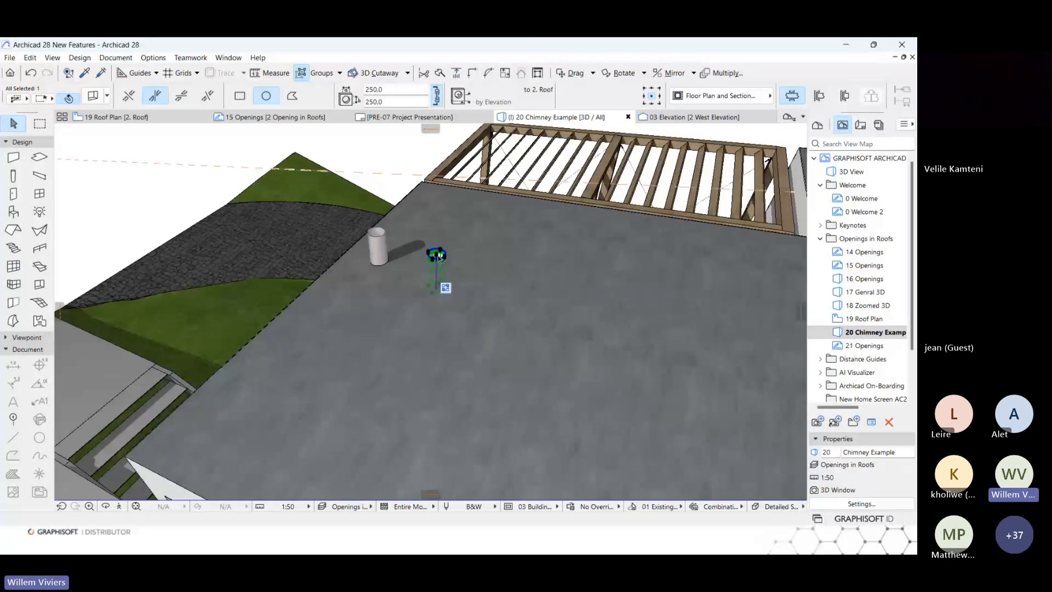
click(438, 256)
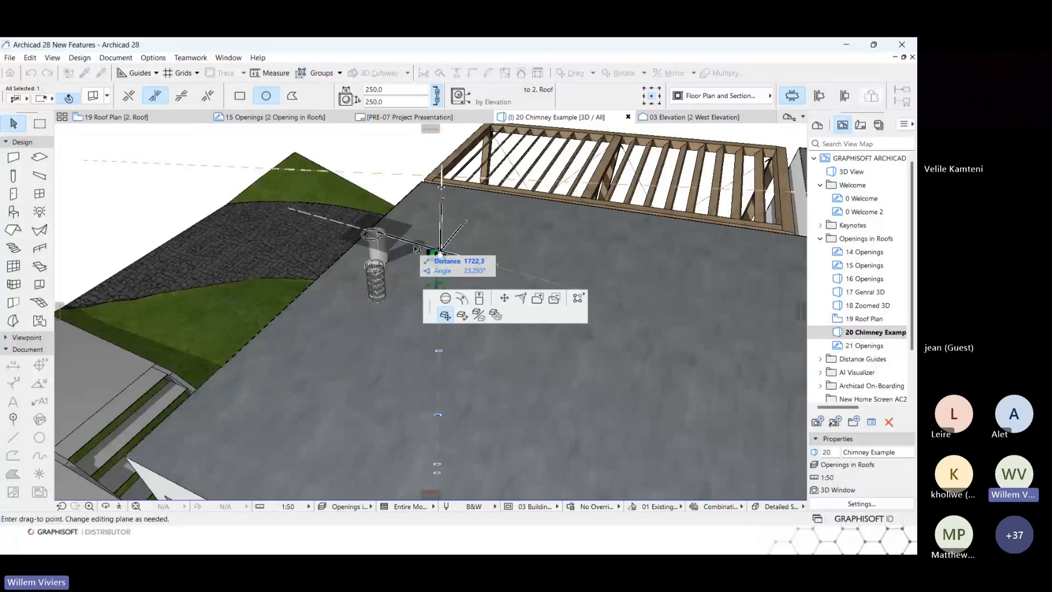
scroll(358, 216, up, 2)
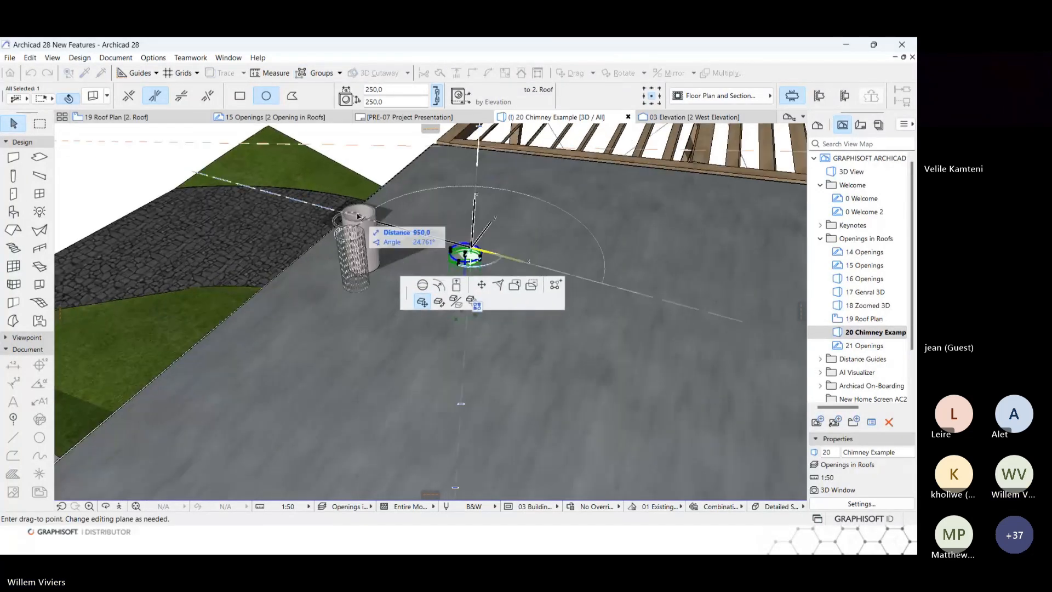
key(Escape)
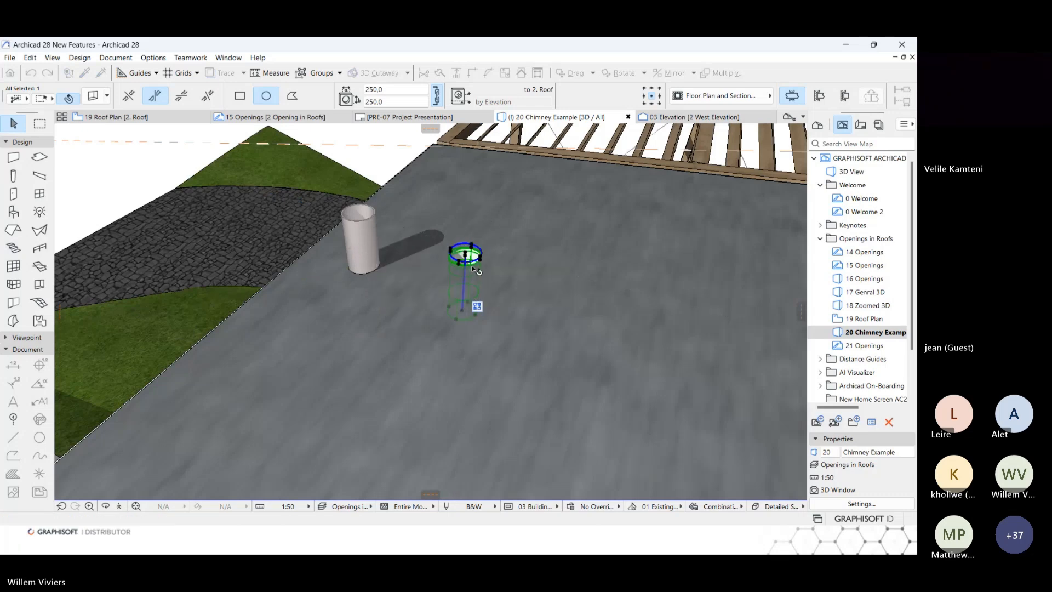
Move the 250 mm circular opening by its centre point onto the centre of the chimney pipe and clear the selection.
click(466, 255)
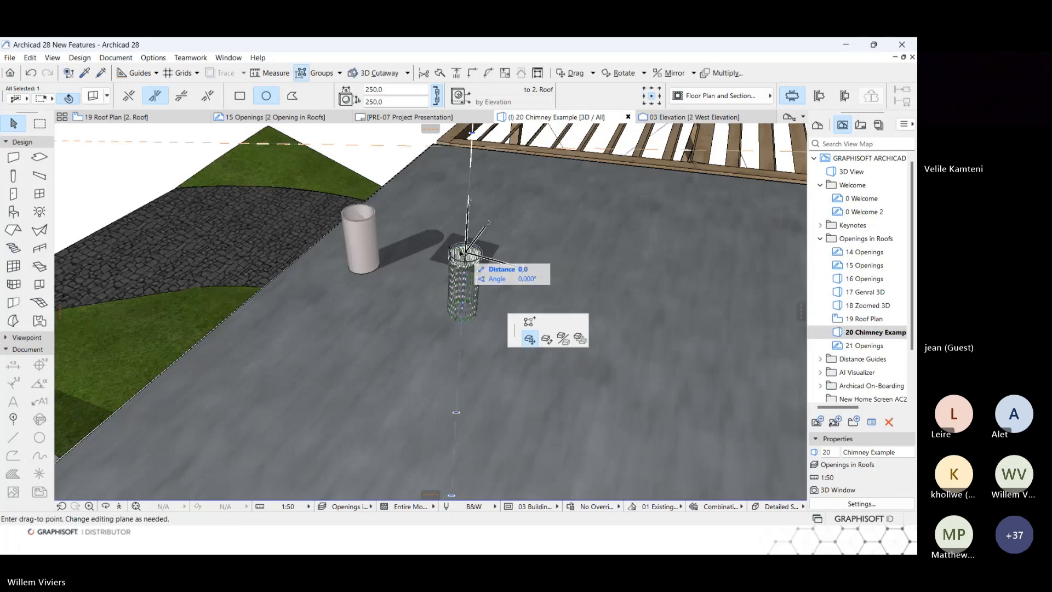
click(357, 215)
click(382, 169)
scroll(384, 175, down, 4)
shift+middle_drag(428, 235, 506, 289)
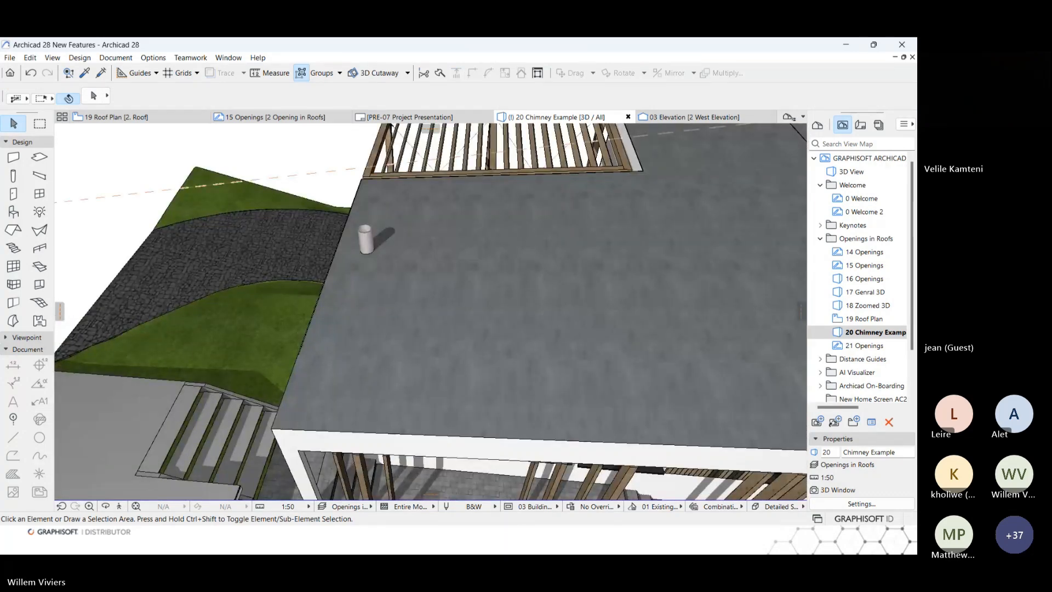
Open the 21 Openings summary and the 22 Distance Guides intro from the Distance Guides folder, collapsing the Openings in Roofs folder.
double_click(859, 345)
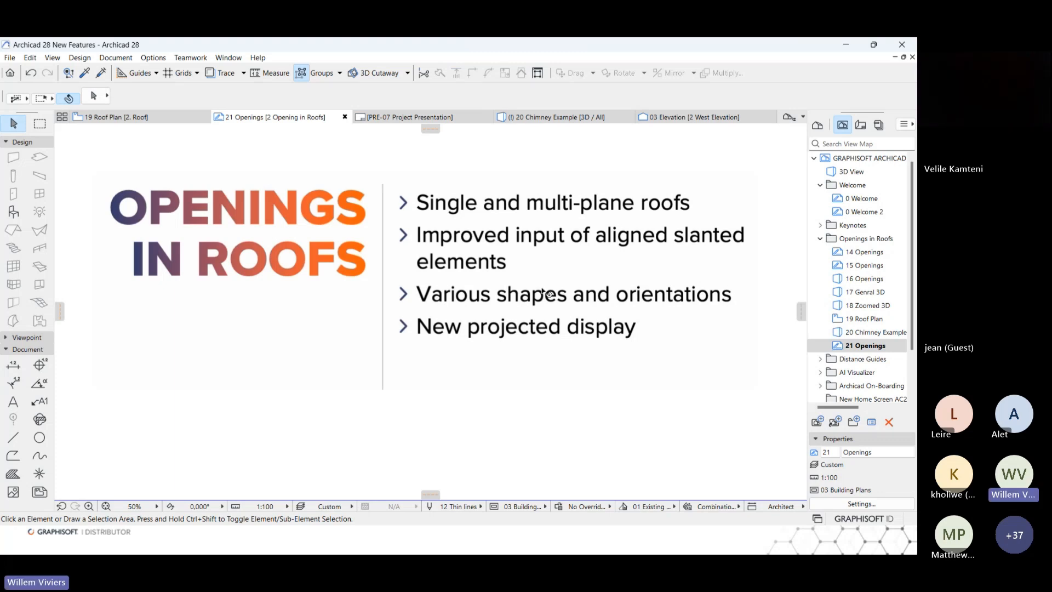
click(820, 239)
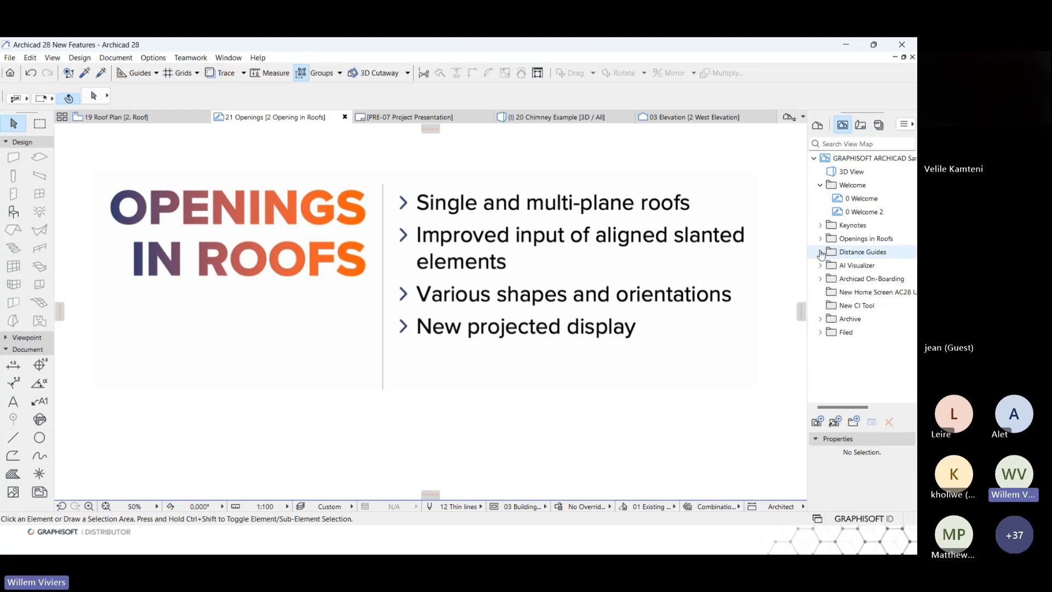
click(820, 253)
double_click(853, 253)
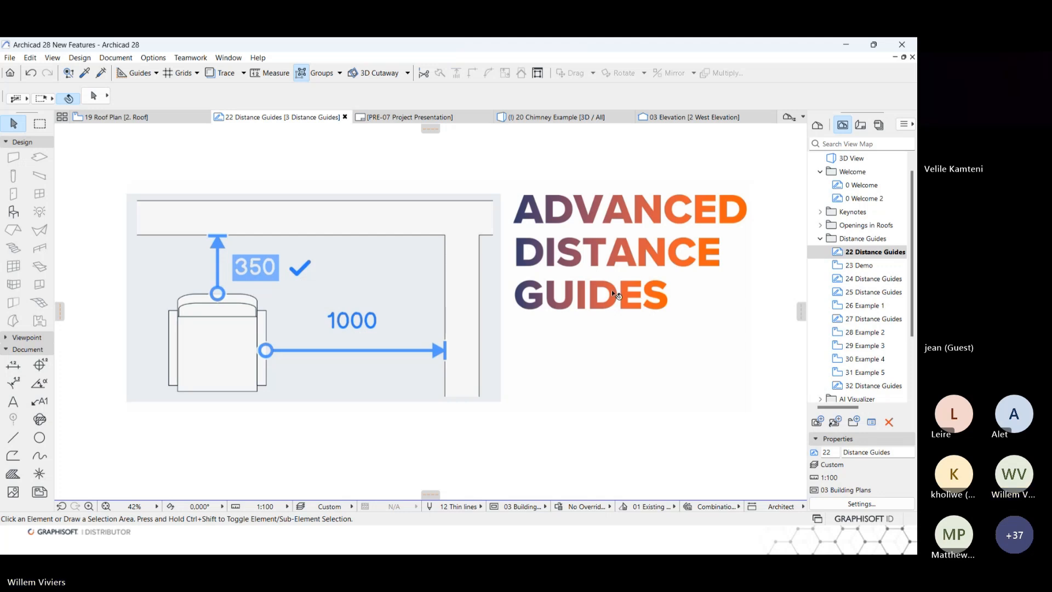
Open the 23 Demo floor plan, activate the Wall tool and turn on Distance Guides.
double_click(859, 265)
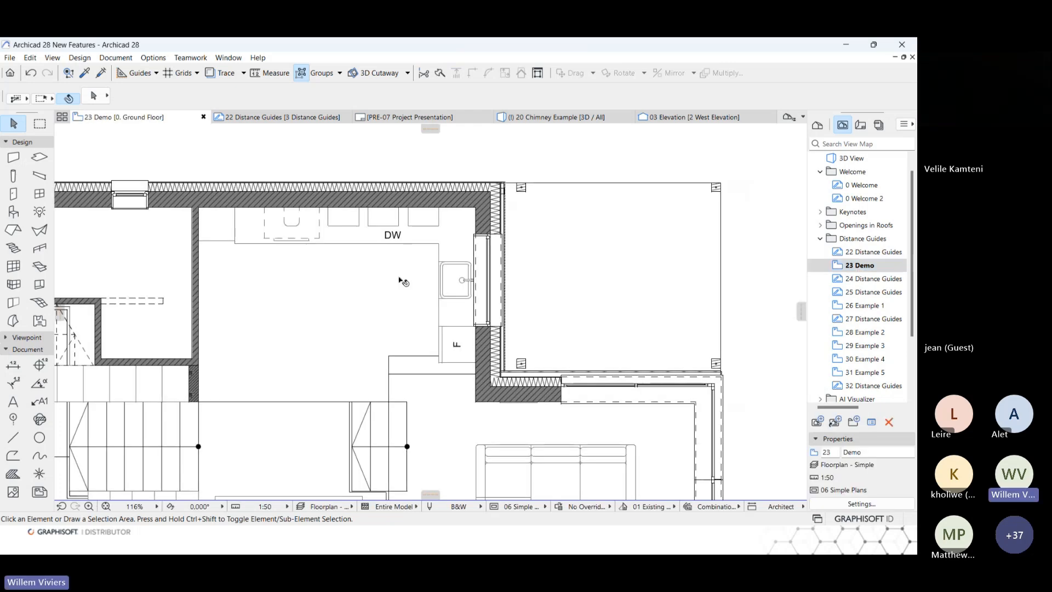
click(14, 158)
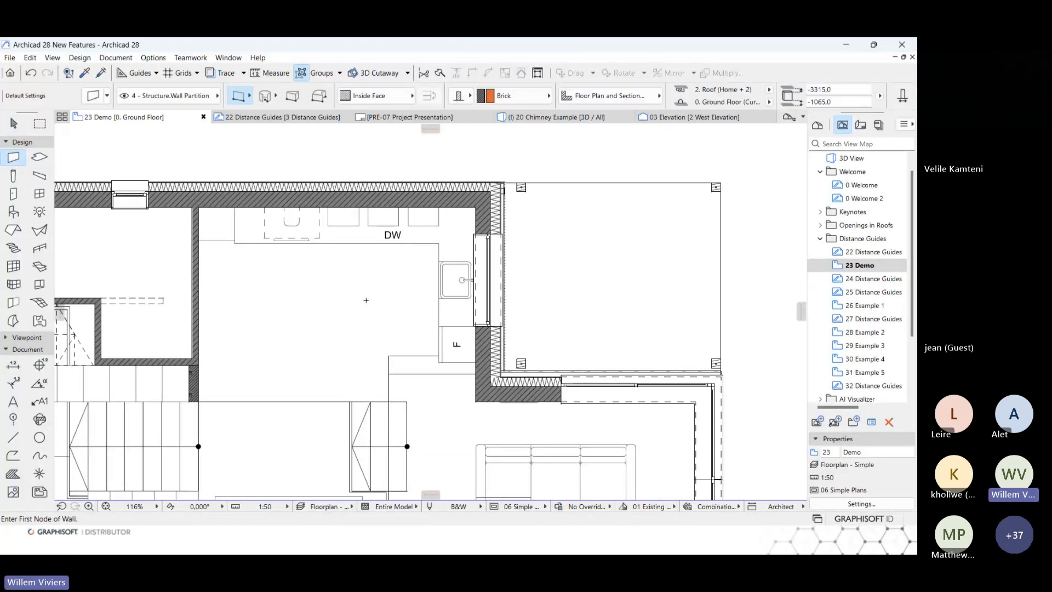
click(156, 73)
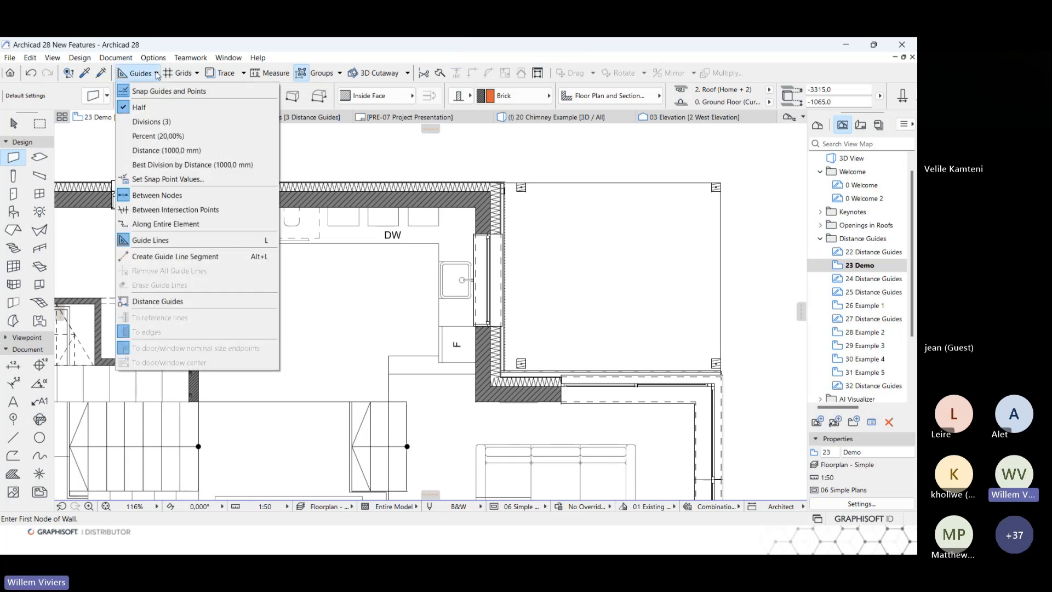
click(176, 304)
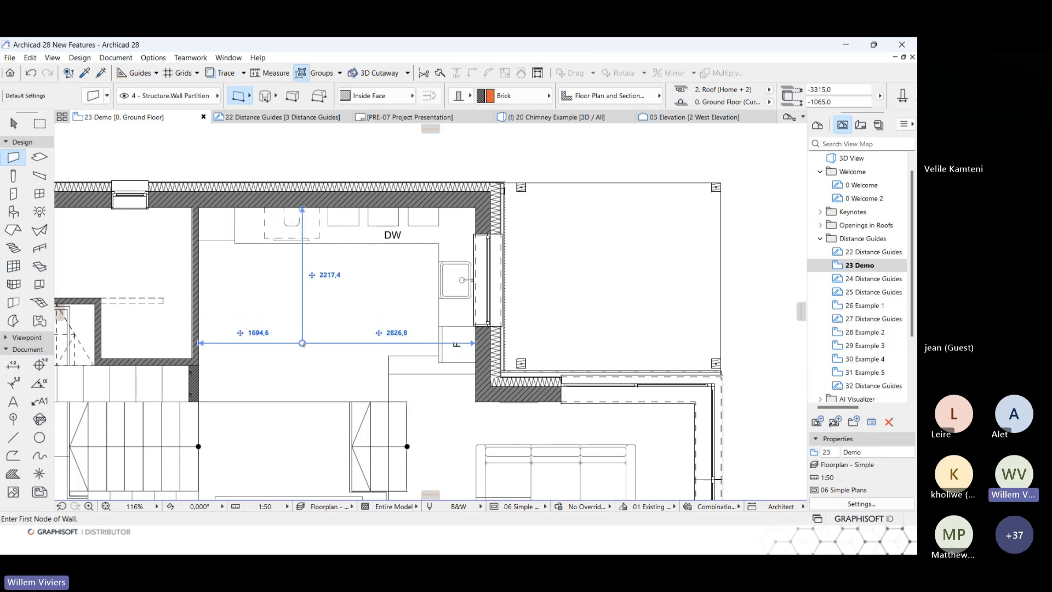
Draw a horizontal wall across the kitchen from the partition, positioned 3000 mm below the upper exterior wall with the distance guide.
middle_drag(301, 342, 336, 331)
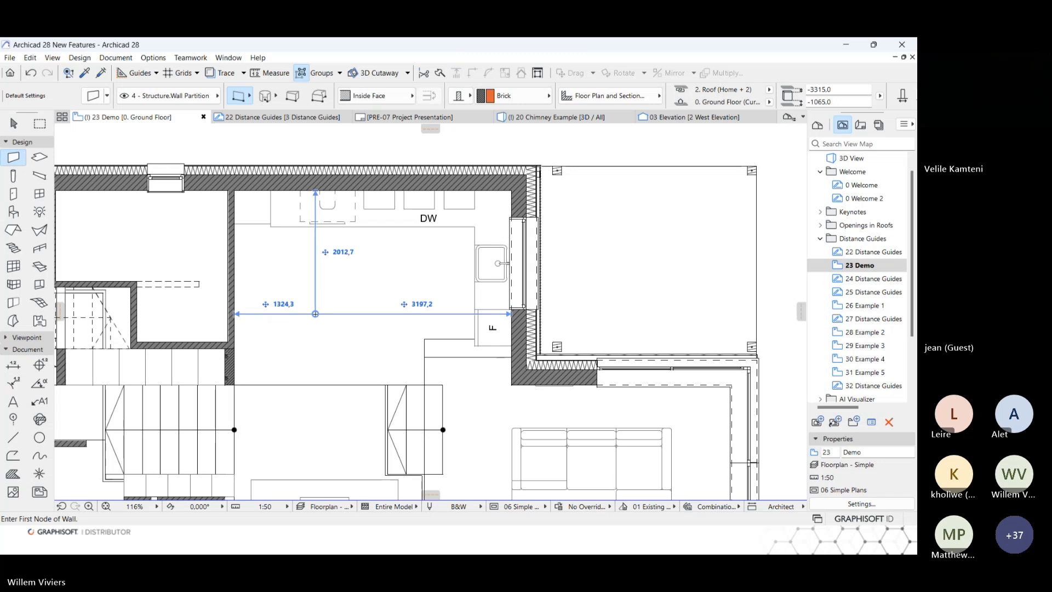
key(Tab)
key(Tab)
text(3000)
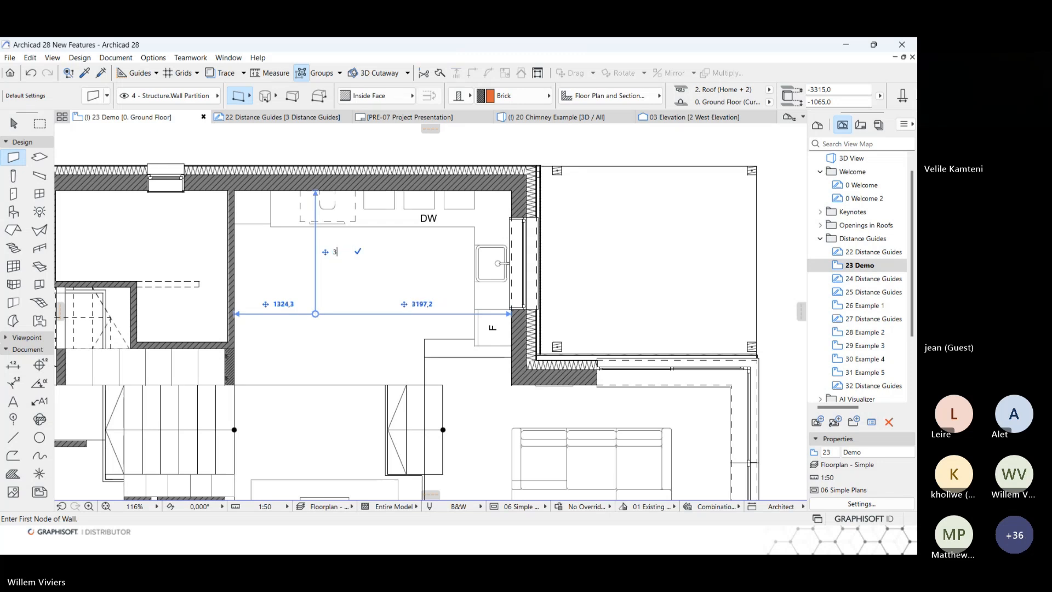
key(Tab)
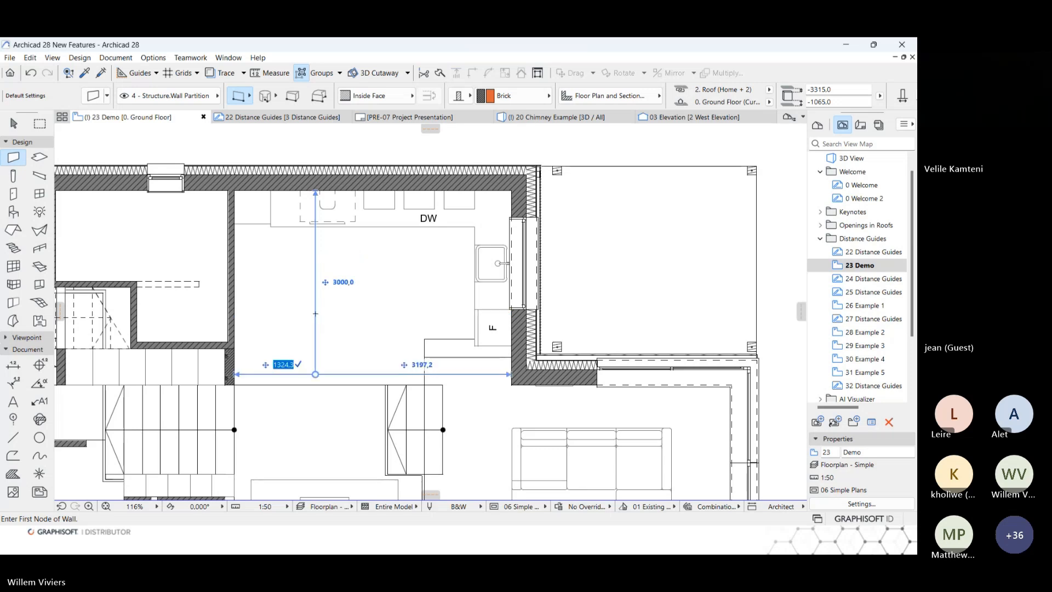
click(236, 374)
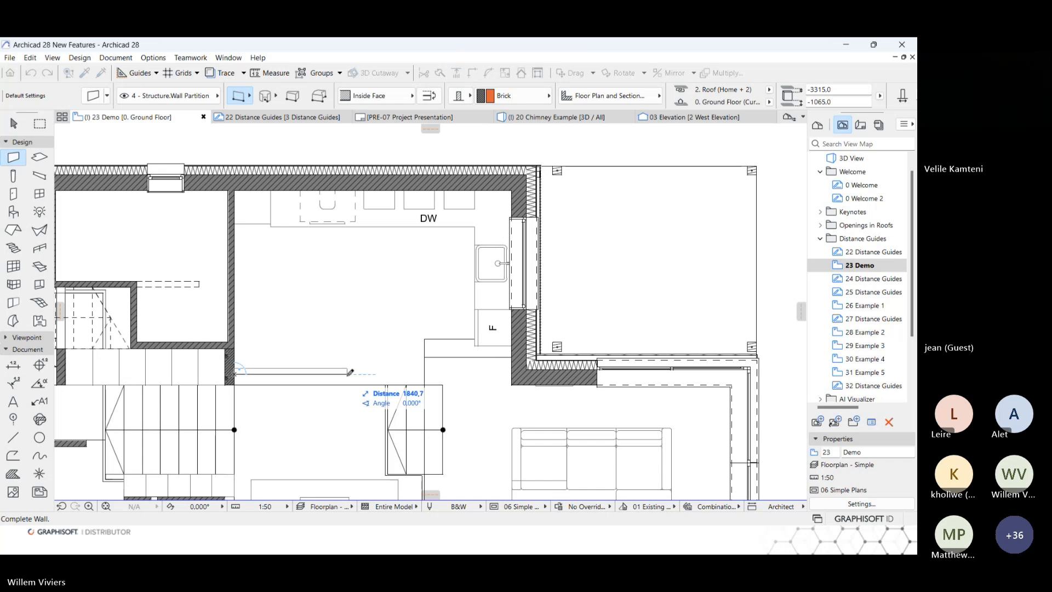
click(449, 371)
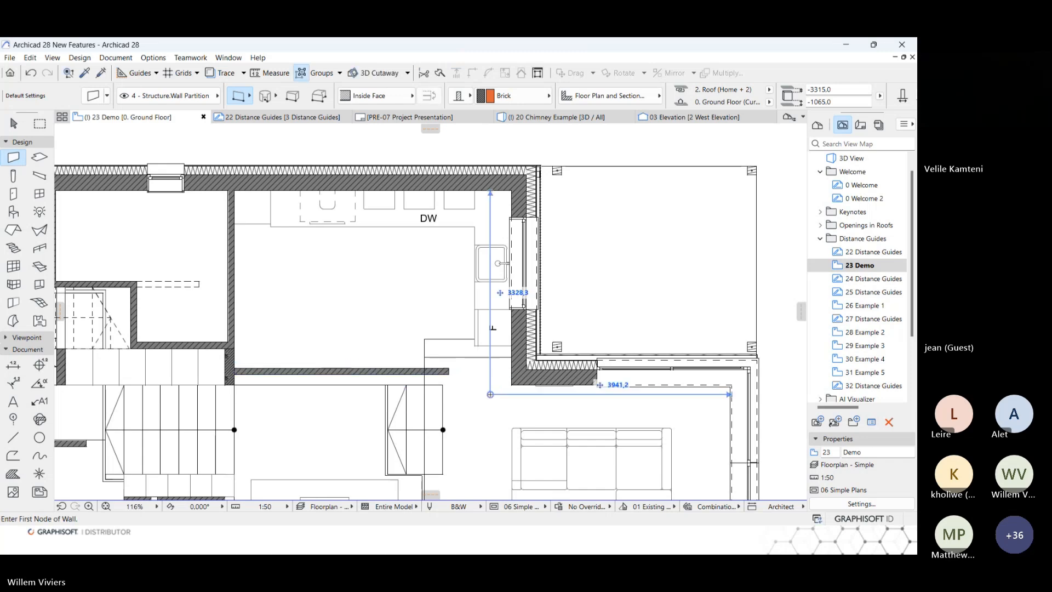
Set the distance from the new wall's free end to the exterior wall opposite to 3500 mm and deselect the wall.
scroll(468, 367, up, 1)
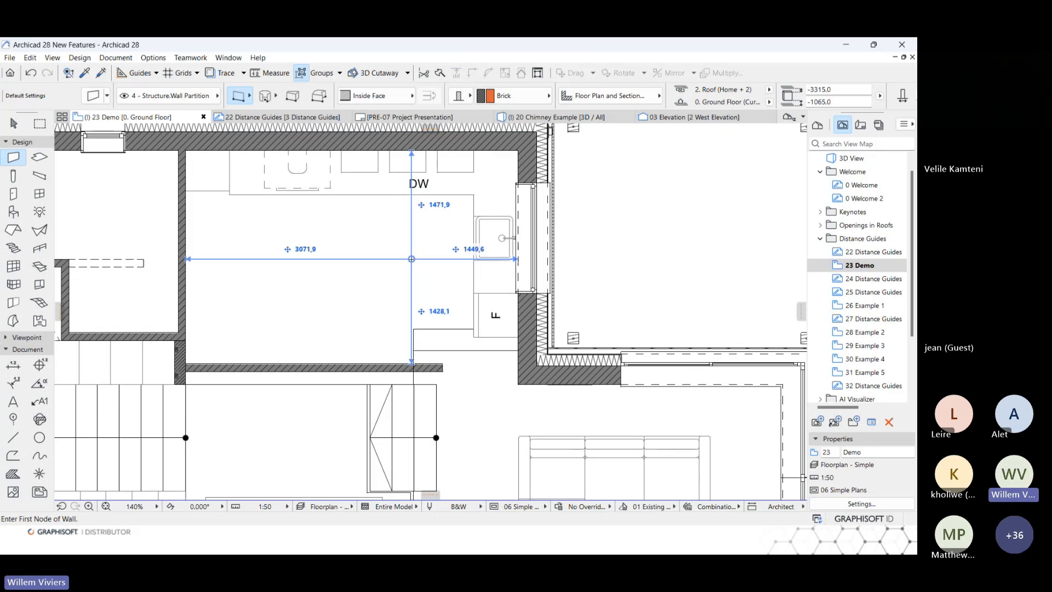
shift+click(388, 369)
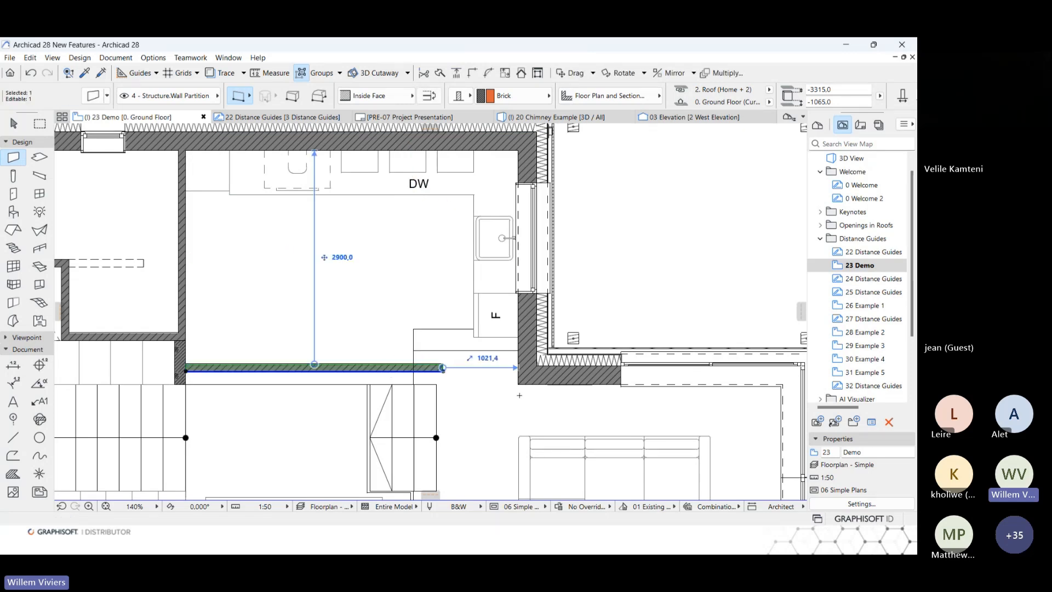
click(493, 361)
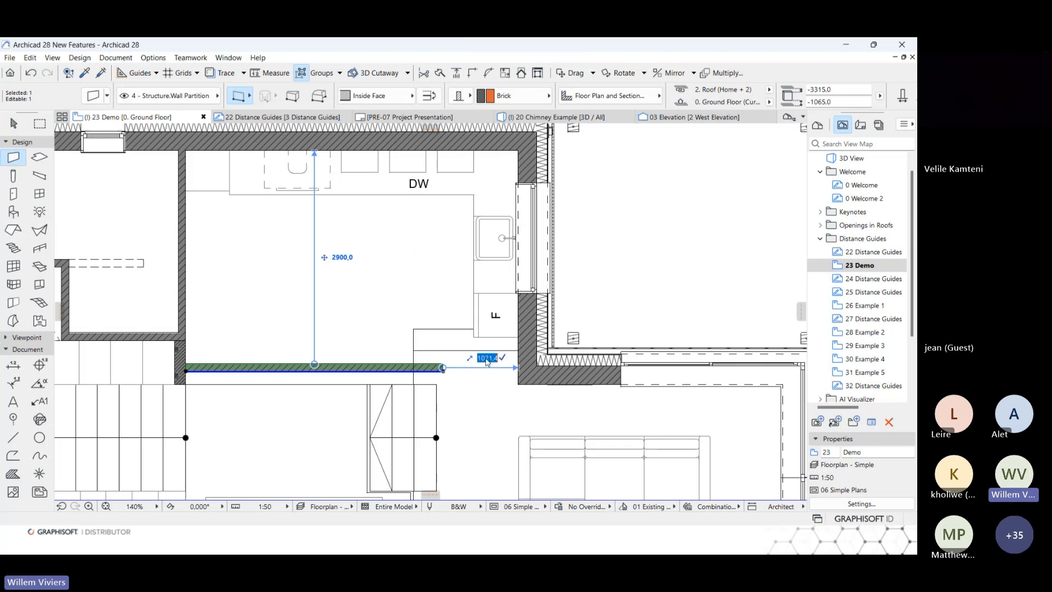
text(3500)
key(Return)
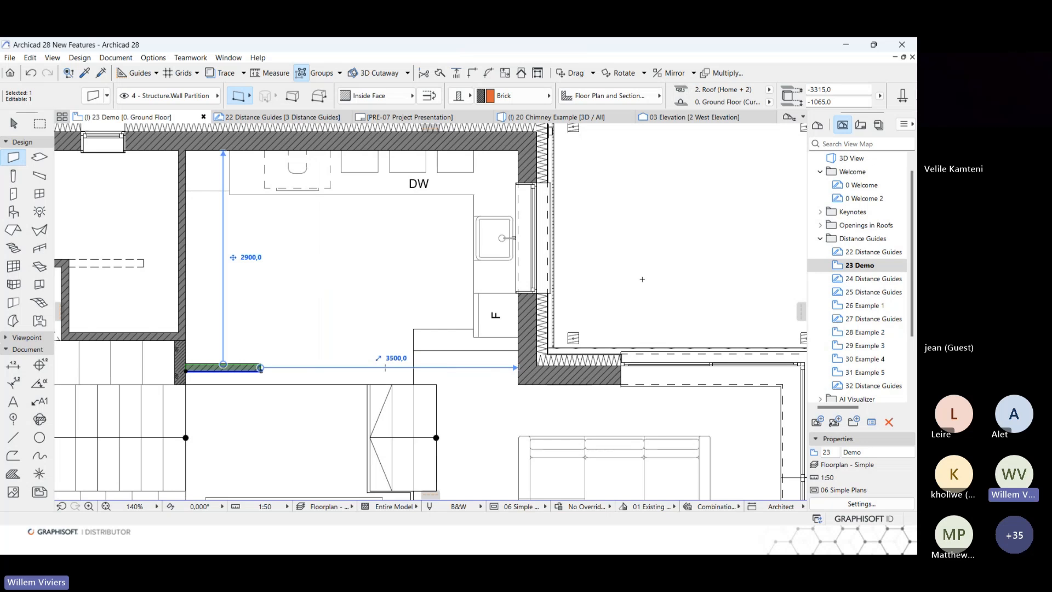
key(Escape)
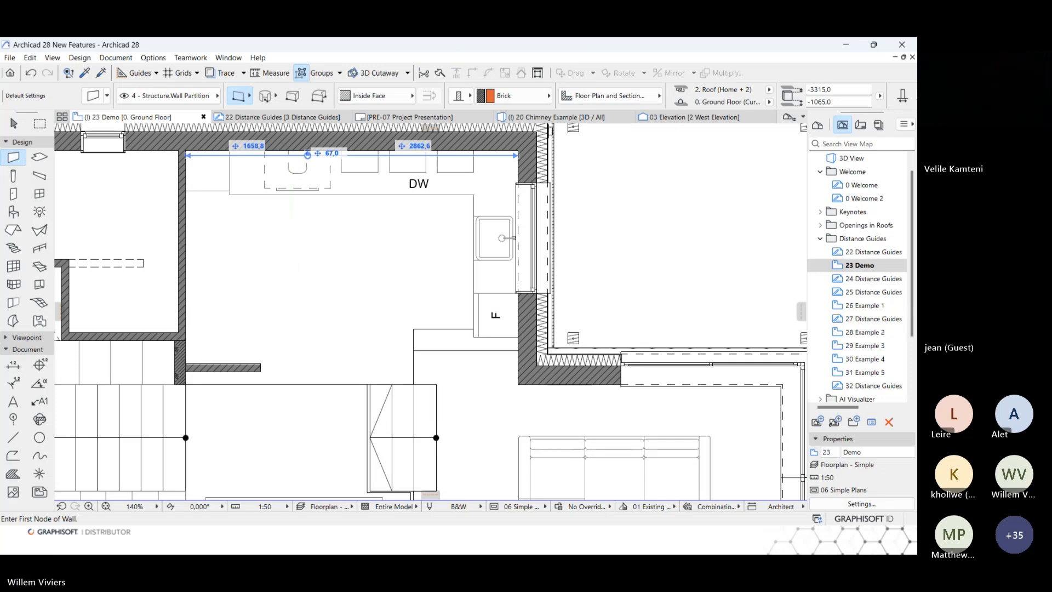
Open the 24 and 25 Distance Guides views about the tool hierarchy.
click(875, 278)
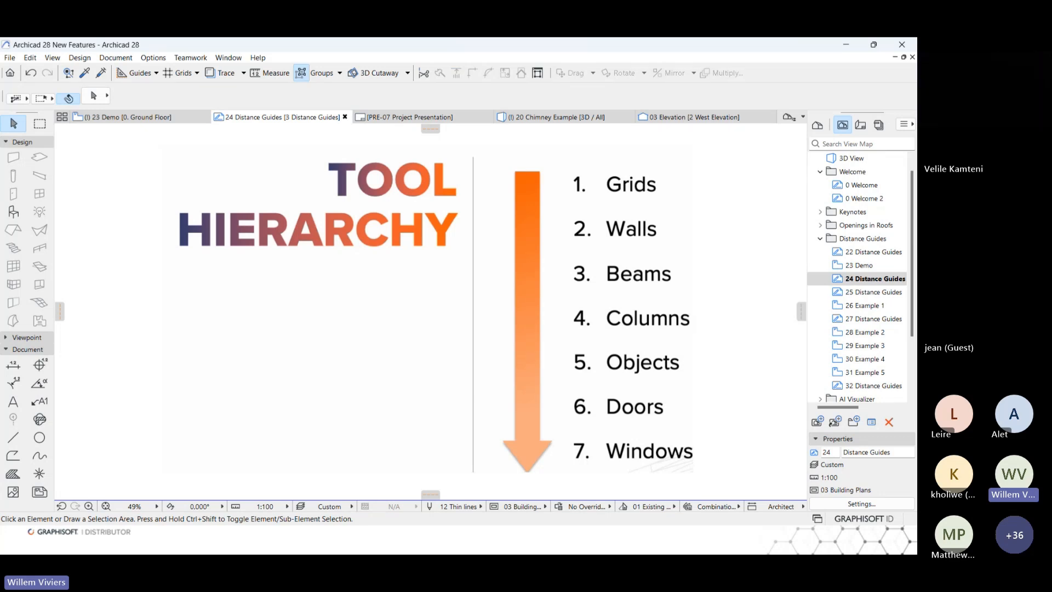
double_click(858, 294)
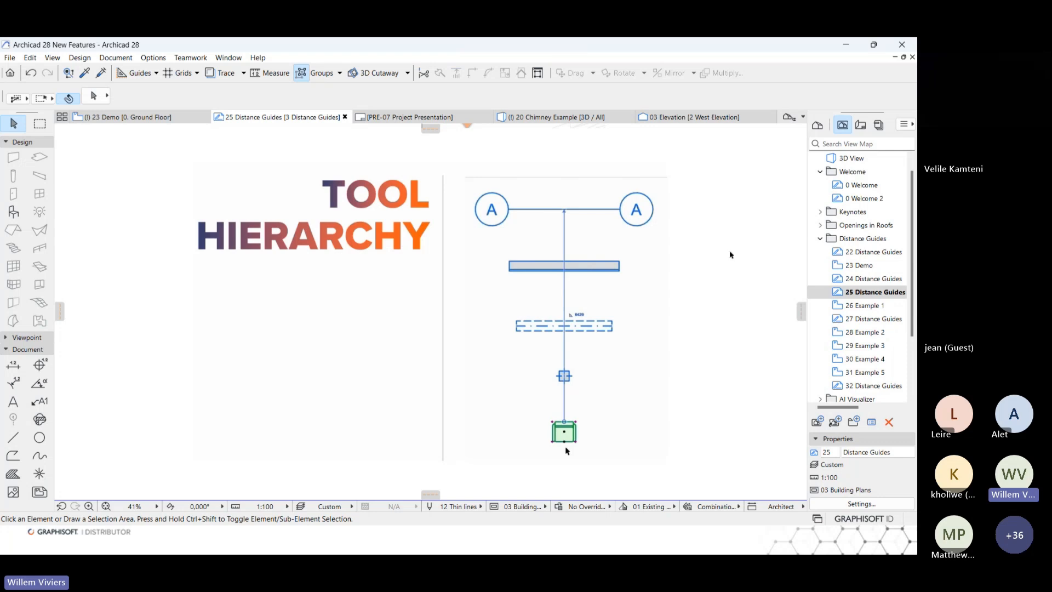
In the 26 Example 1 floor plan, select the middle left dining chair and redirect its distance guide from grid B to the adjacent wall.
double_click(874, 306)
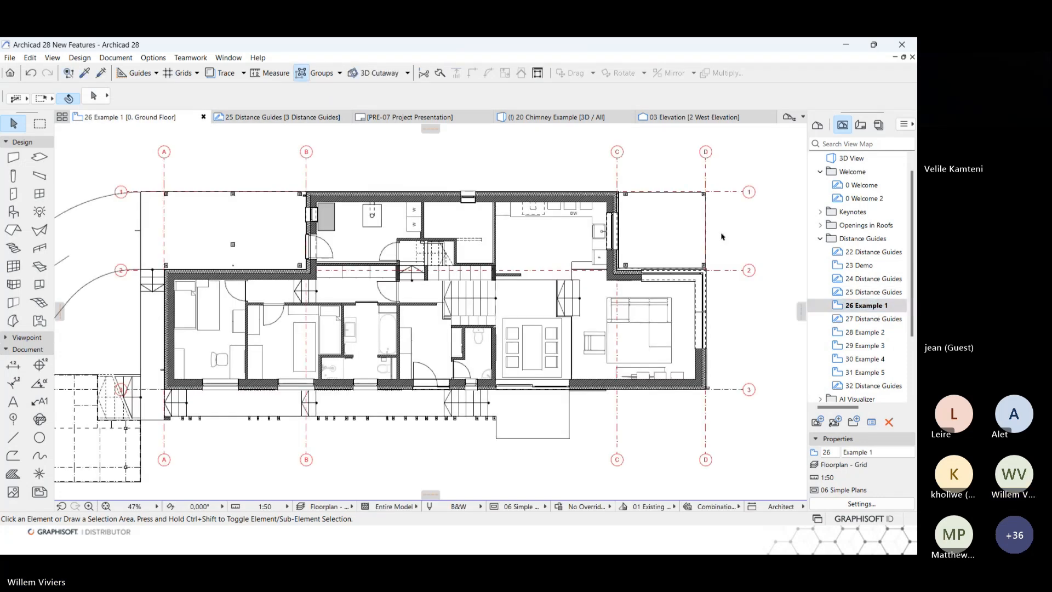
click(517, 352)
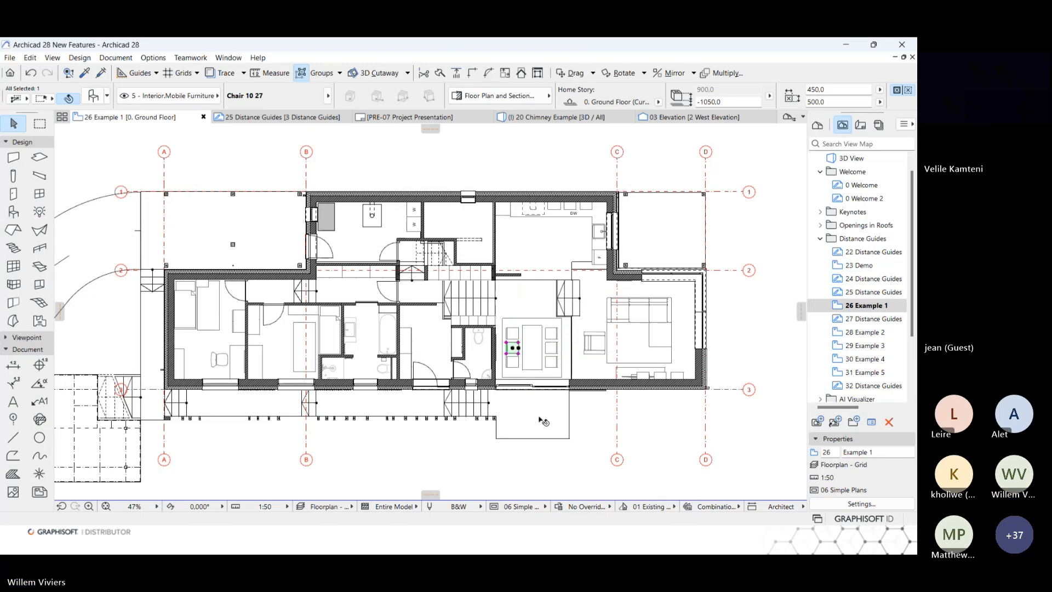
scroll(539, 419, up, 2)
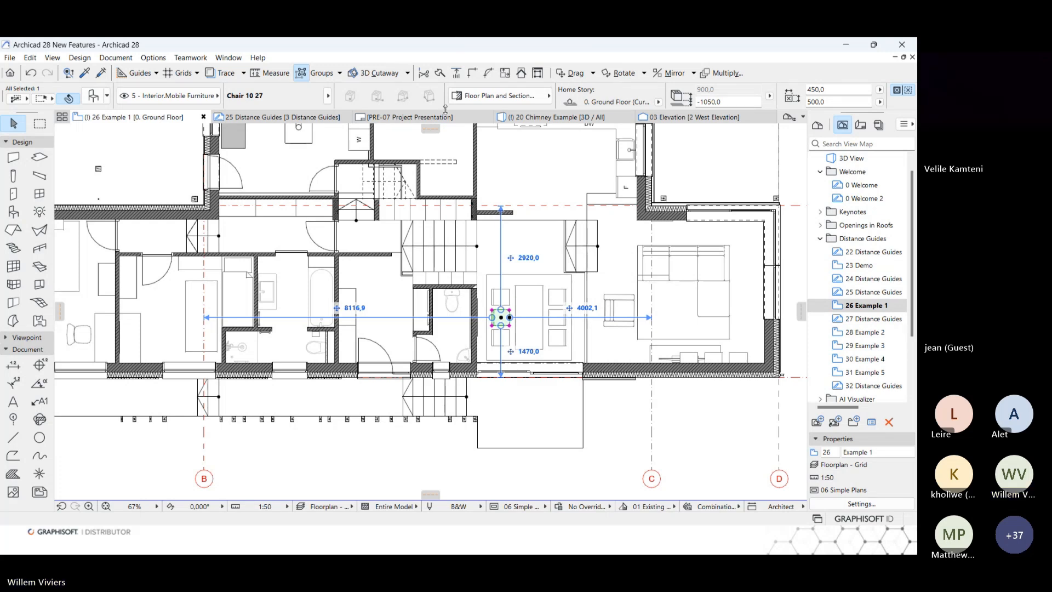
scroll(520, 285, up, 3)
scroll(564, 310, up, 1)
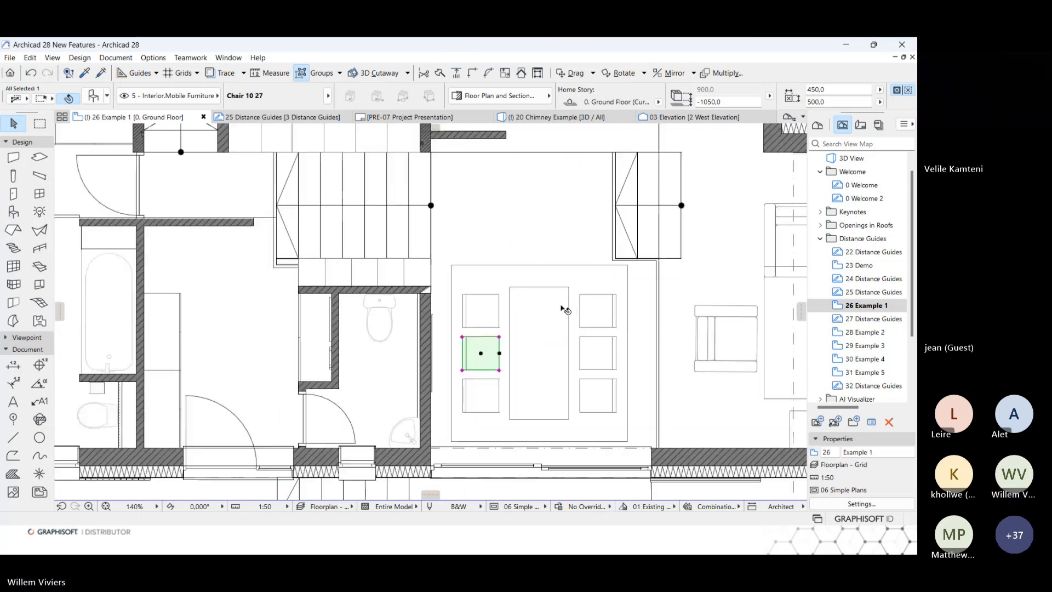
middle_drag(575, 306, 538, 300)
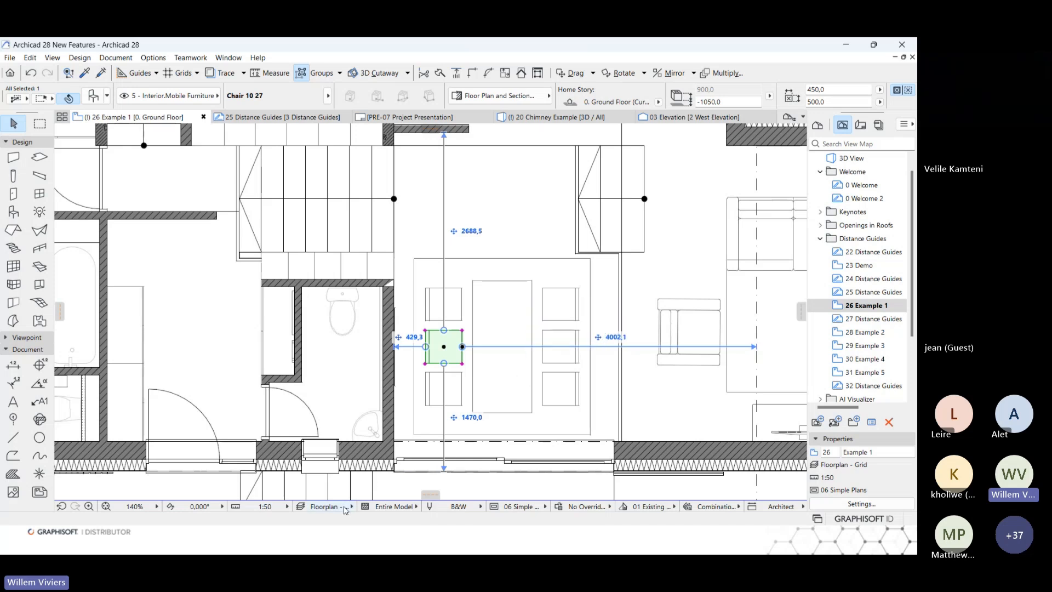
Switch the floor plan's layer combination to Floorplan - Simple.
click(344, 509)
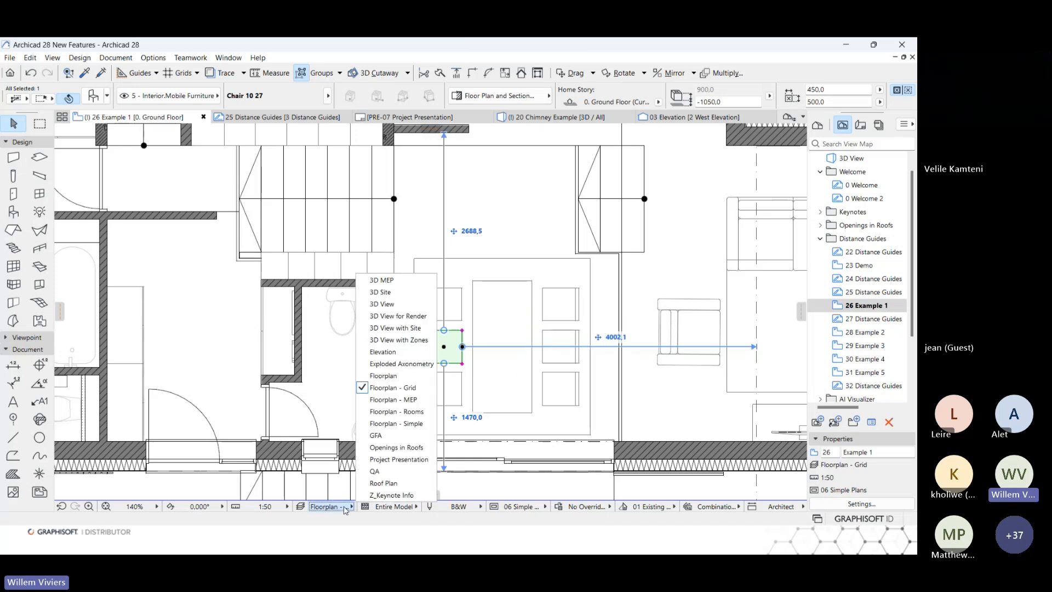
click(408, 424)
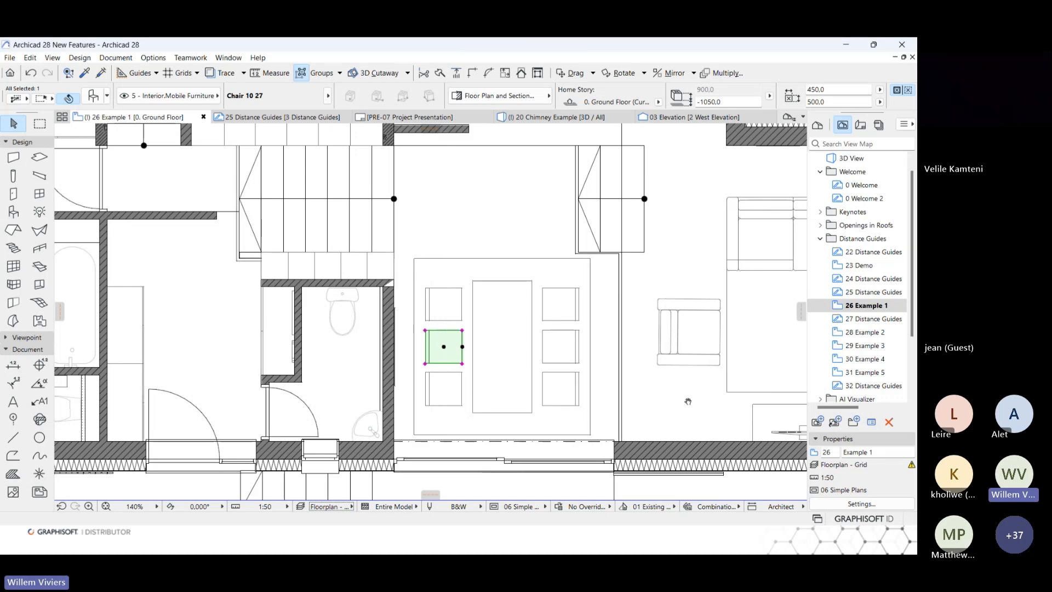
Redirect the selected dining chair's long horizontal distance guide to the exterior wall corner above the sofa and set it to 3600 mm.
middle_drag(688, 401, 472, 405)
scroll(503, 406, down, 1)
scroll(503, 406, down, 1)
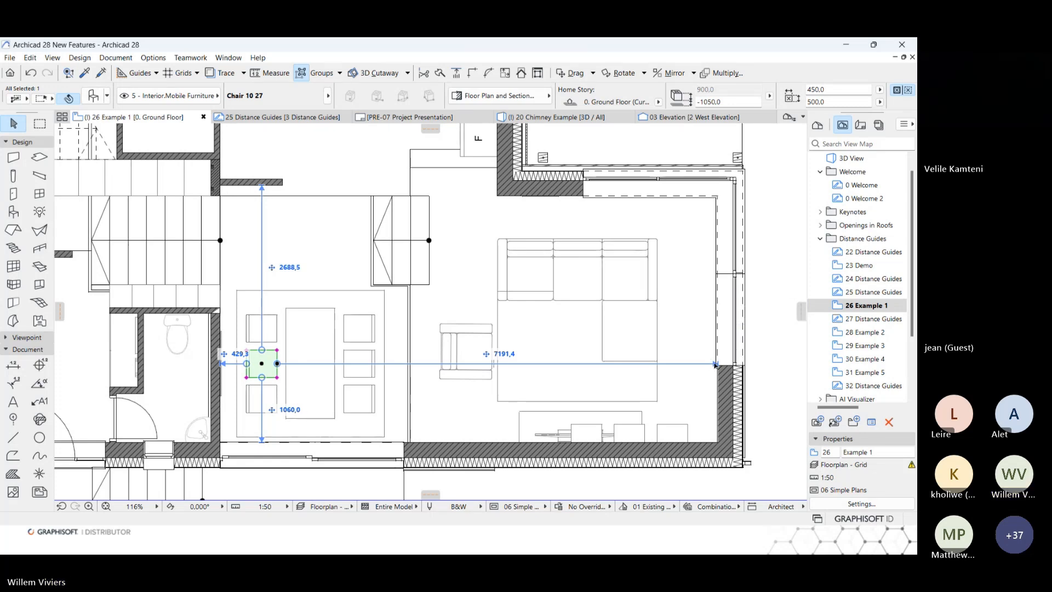
drag(715, 364, 498, 200)
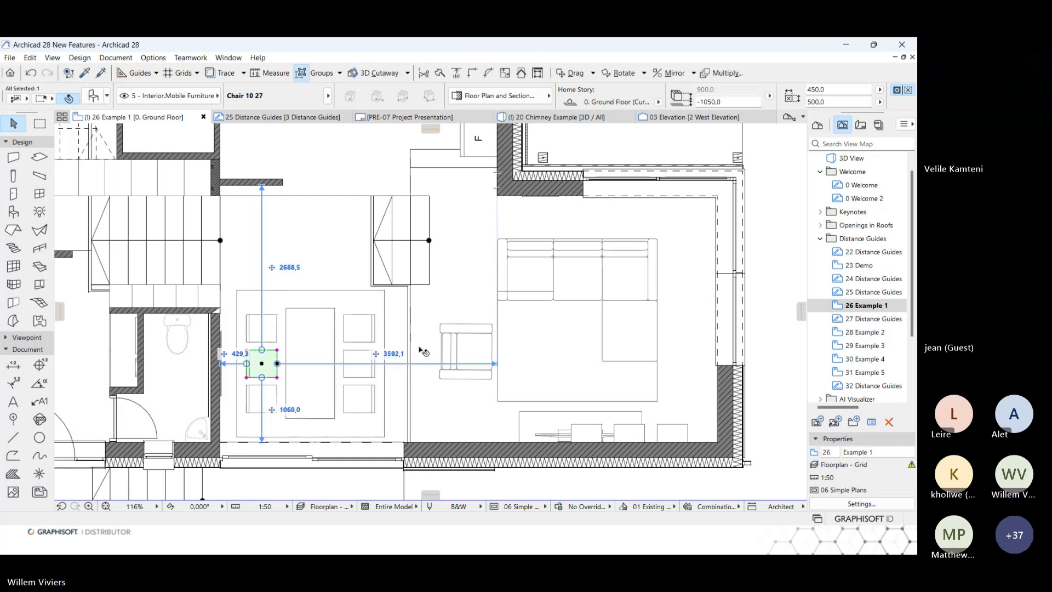
click(395, 355)
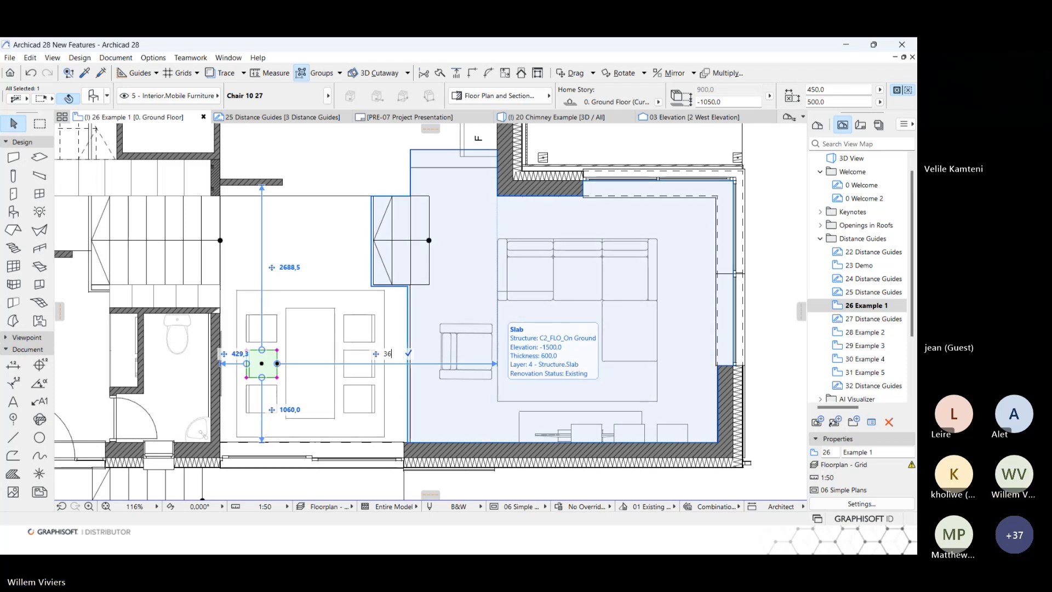
text(3600)
key(Return)
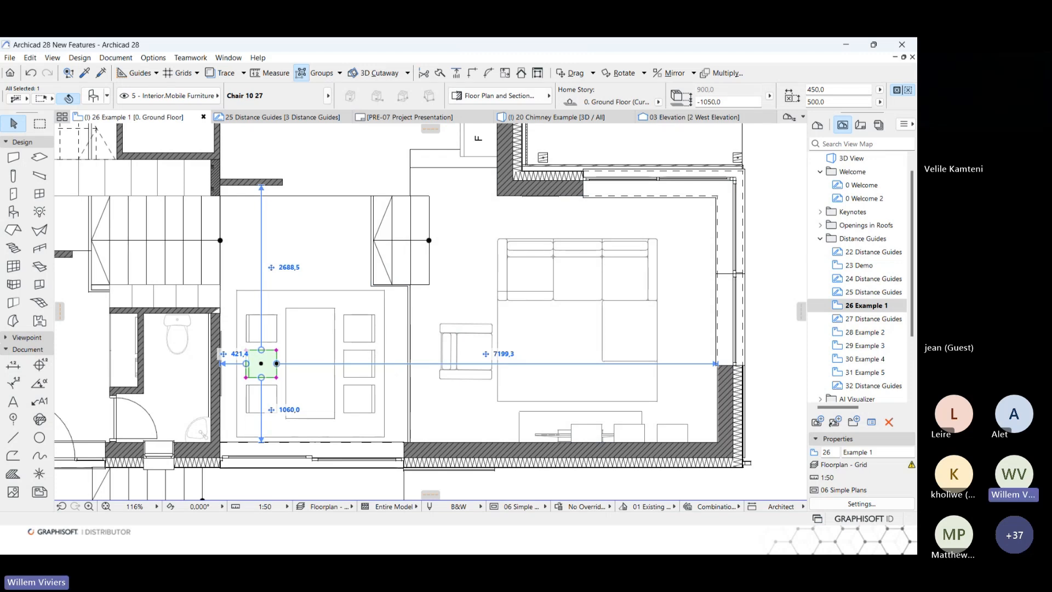
Show the 27 Distance Guides view, open the 28 Example 2 floor plan and select the freestanding timber column in the patio.
click(857, 319)
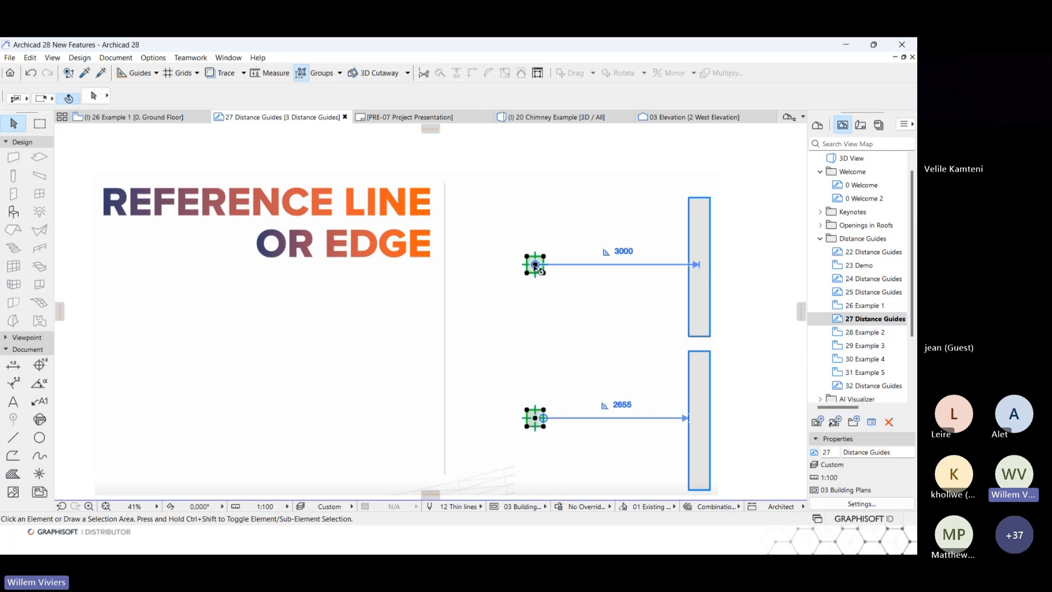
double_click(864, 333)
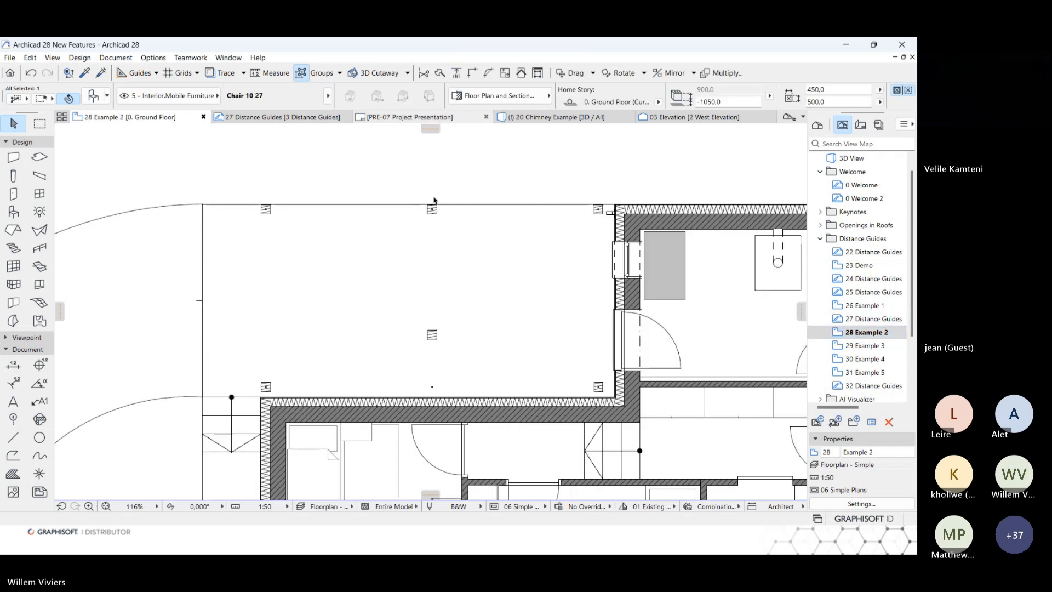
click(432, 336)
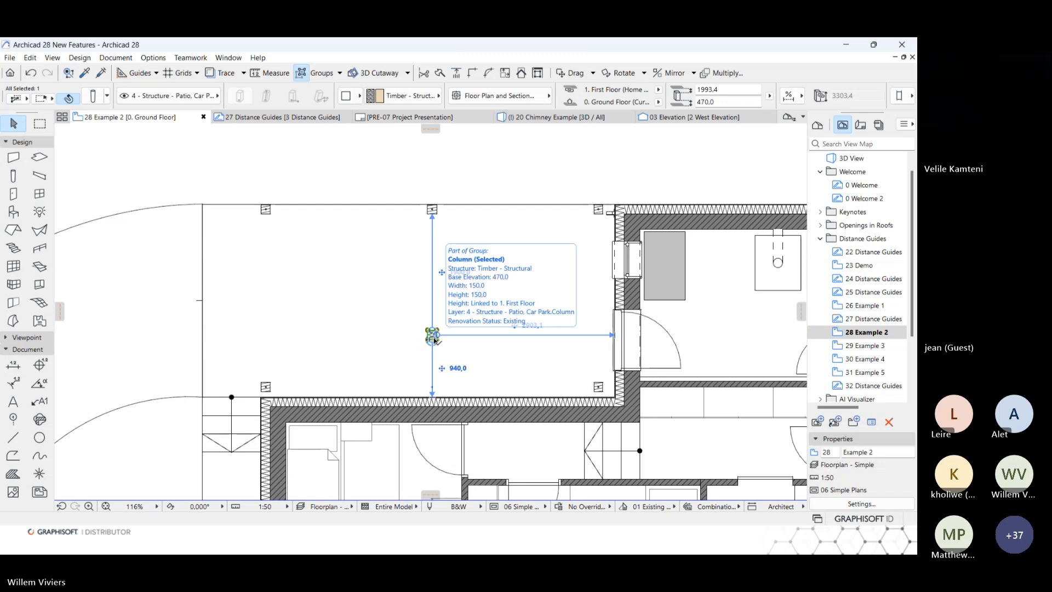
Switch the distance guides of the selected column to measure to reference lines instead of edges.
click(157, 73)
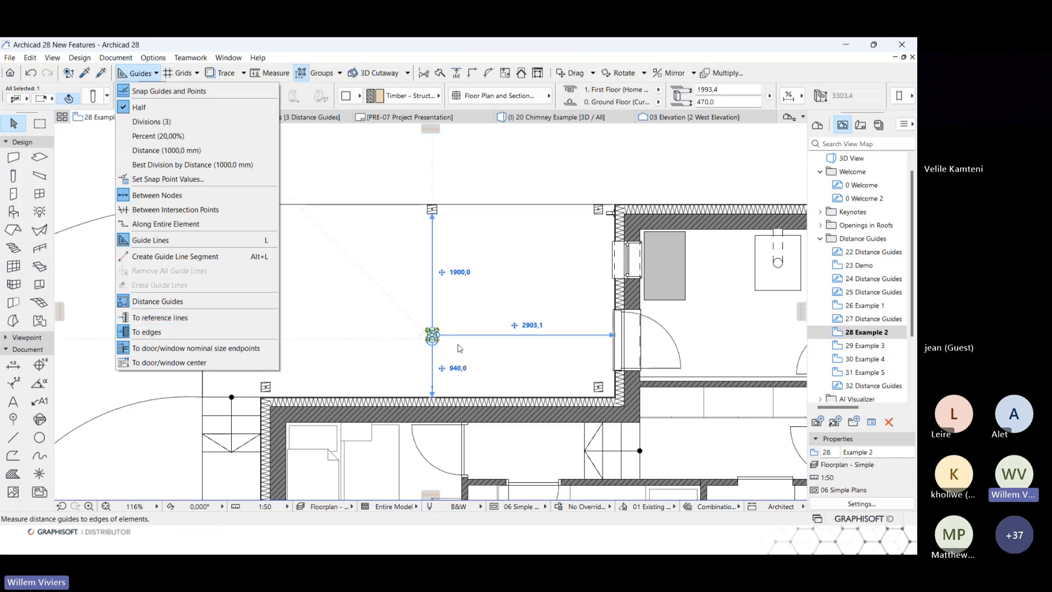
scroll(432, 339, up, 5)
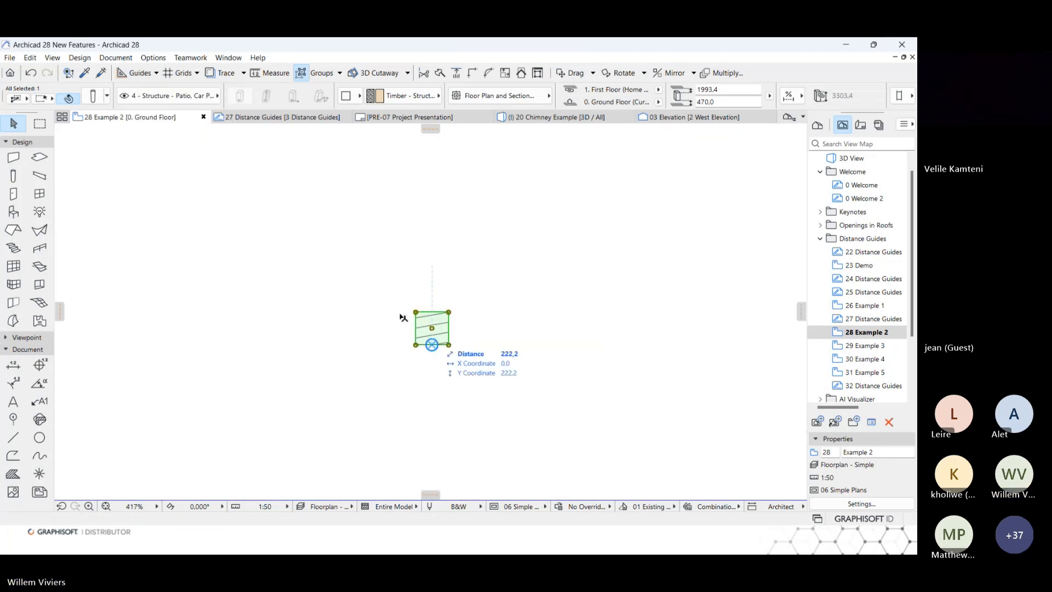
scroll(478, 289, down, 4)
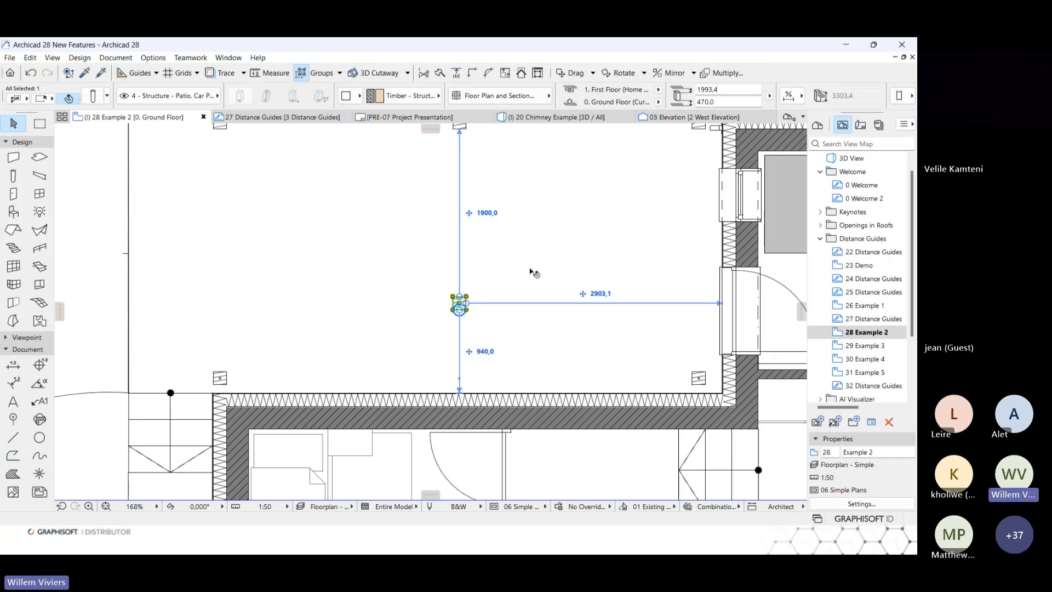
click(142, 73)
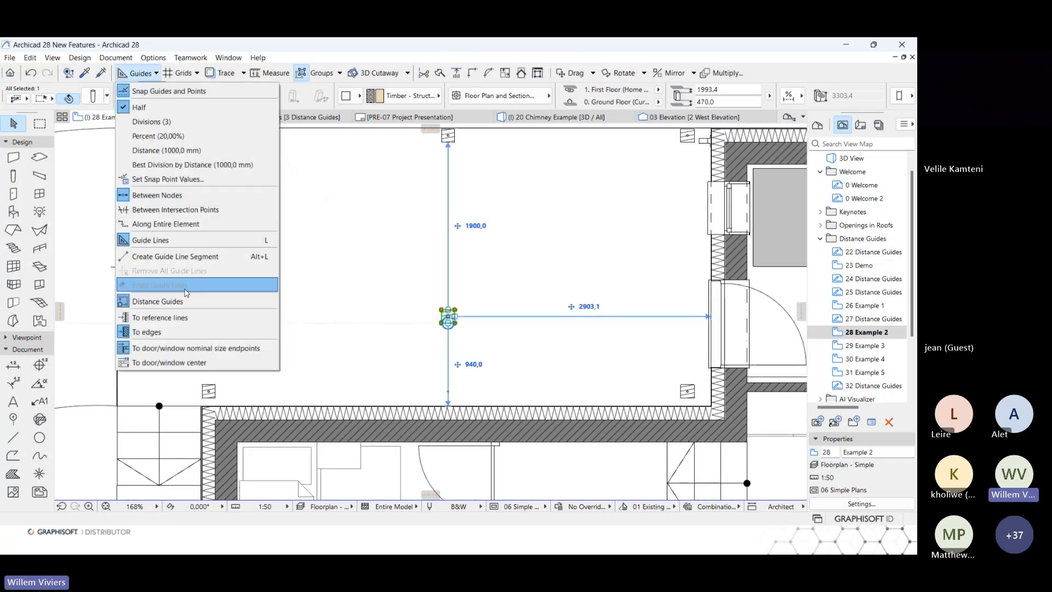
click(186, 318)
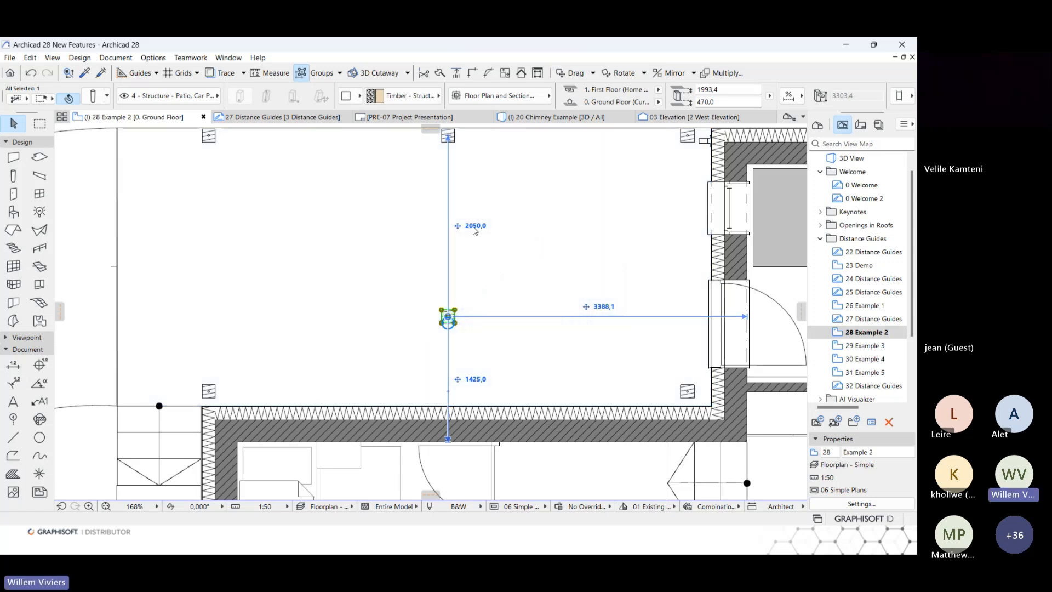
Set the selected column's distance to the column above it to 2900 mm and deselect it.
click(481, 228)
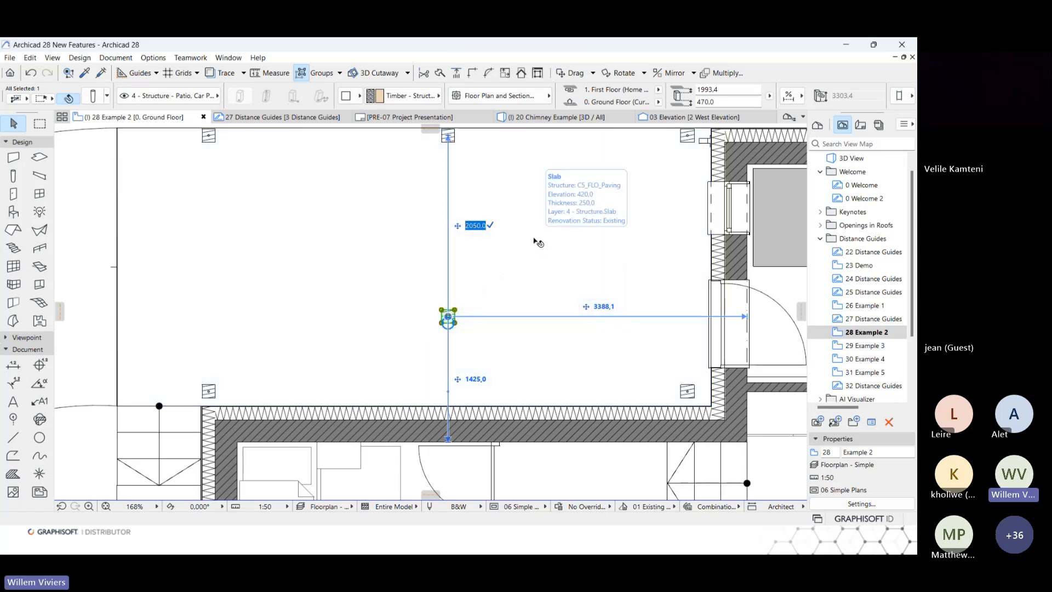
text(2900)
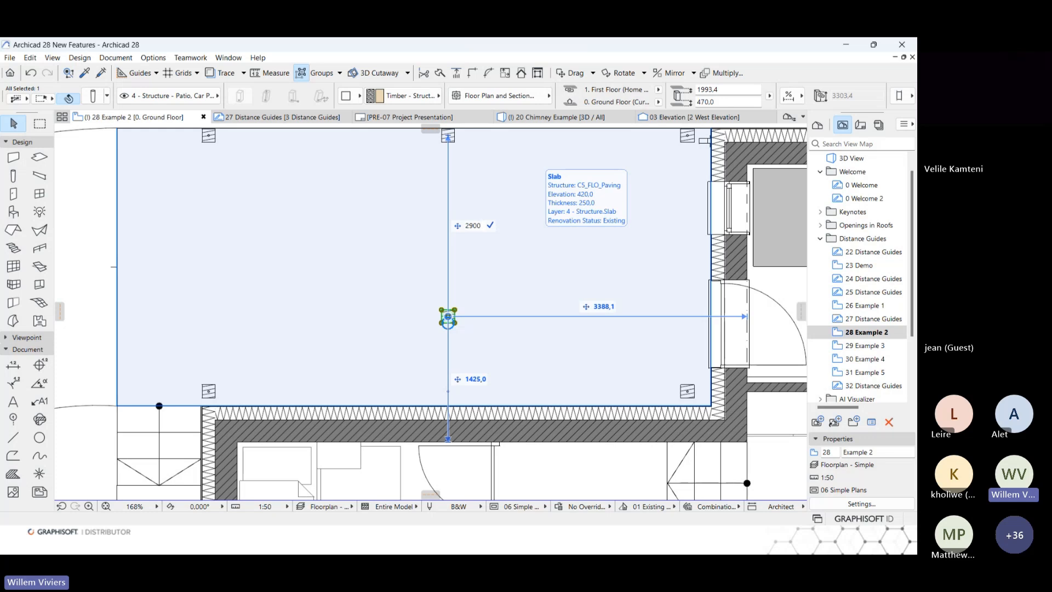
key(Return)
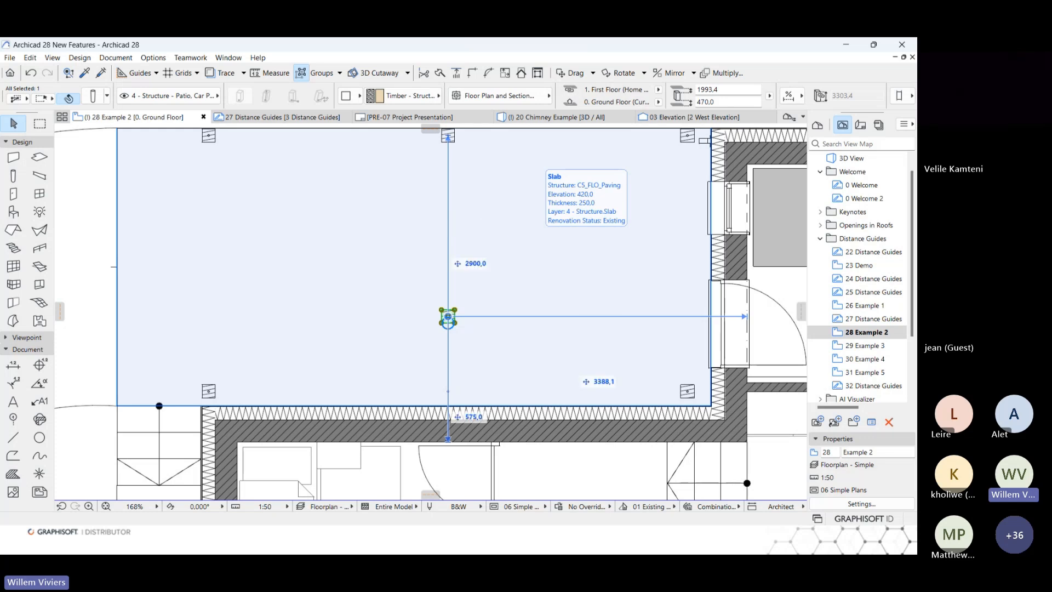
scroll(534, 244, down, 6)
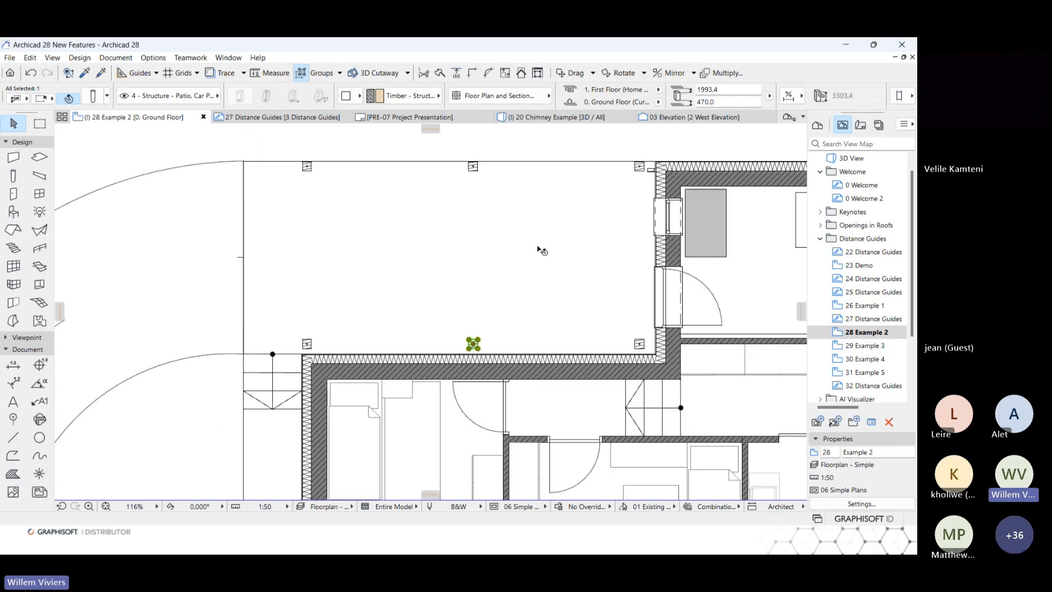
key(Escape)
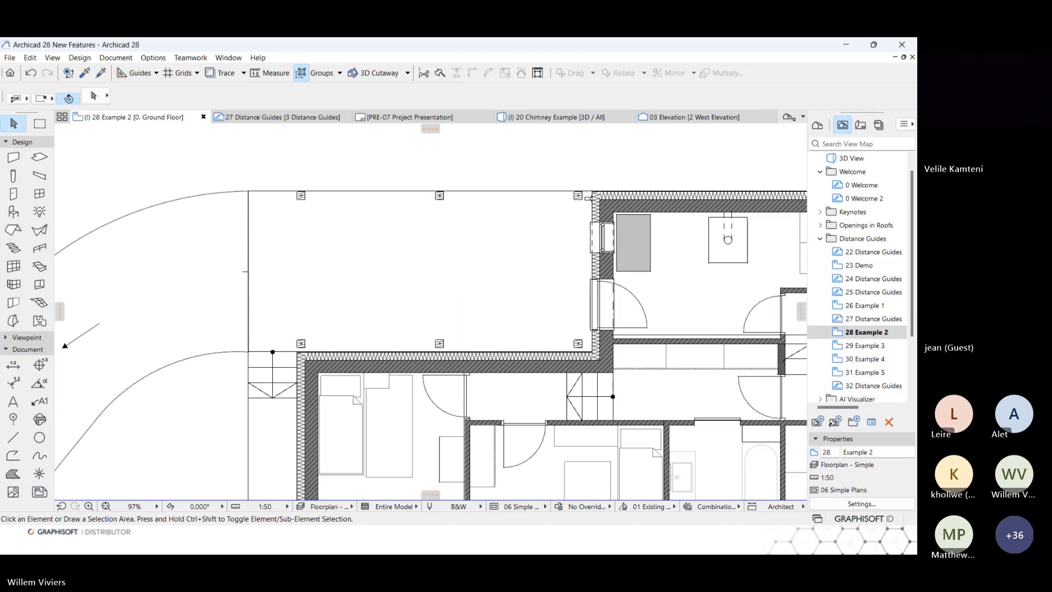
Open the 29 Example 3 floor plan and pick up the settings of the office chair in the left bedroom.
double_click(867, 347)
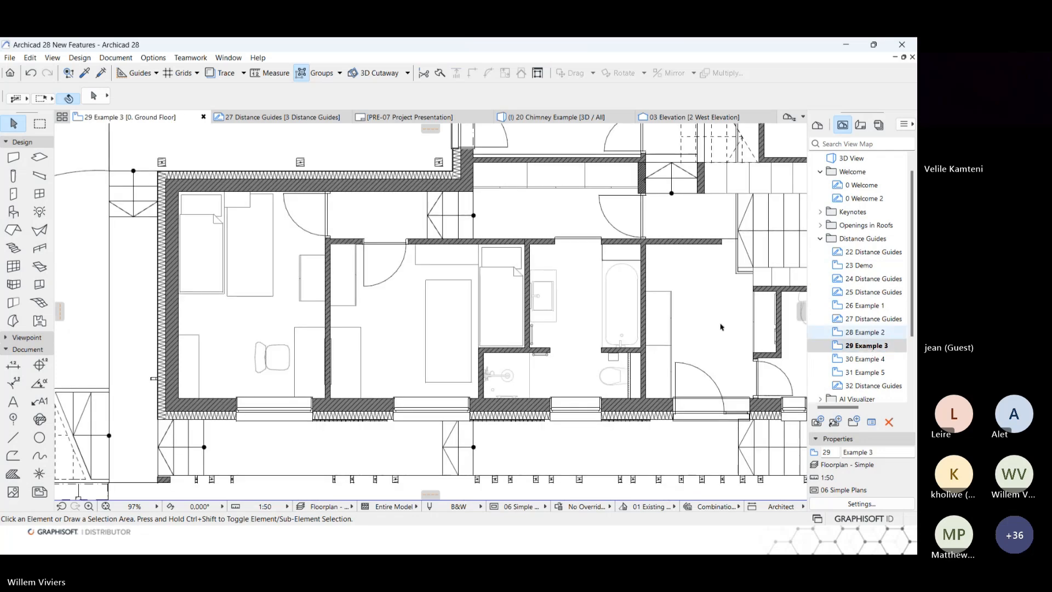
alt+click(281, 355)
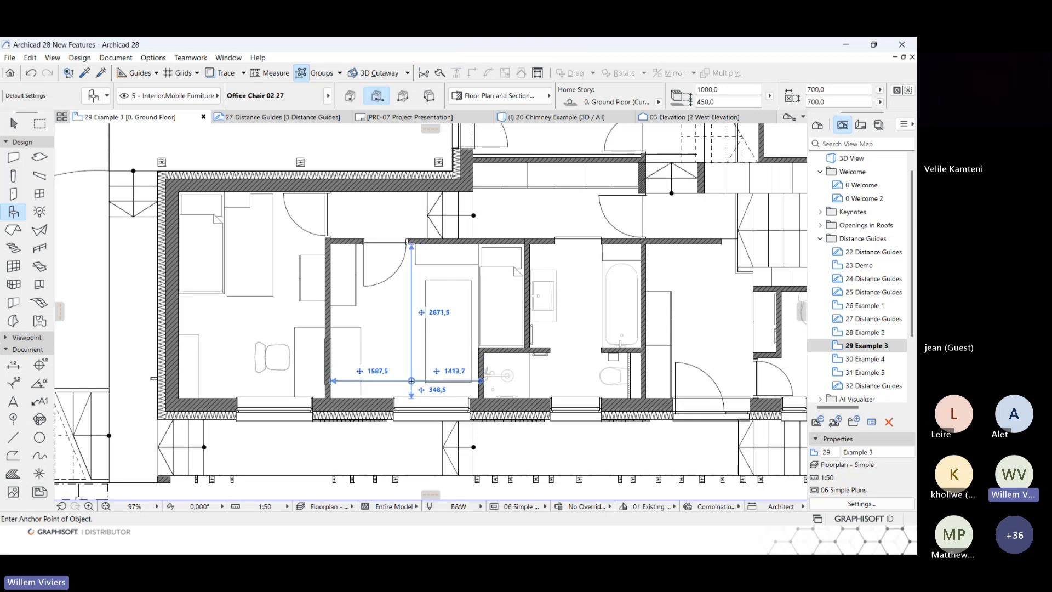
scroll(414, 372, up, 1)
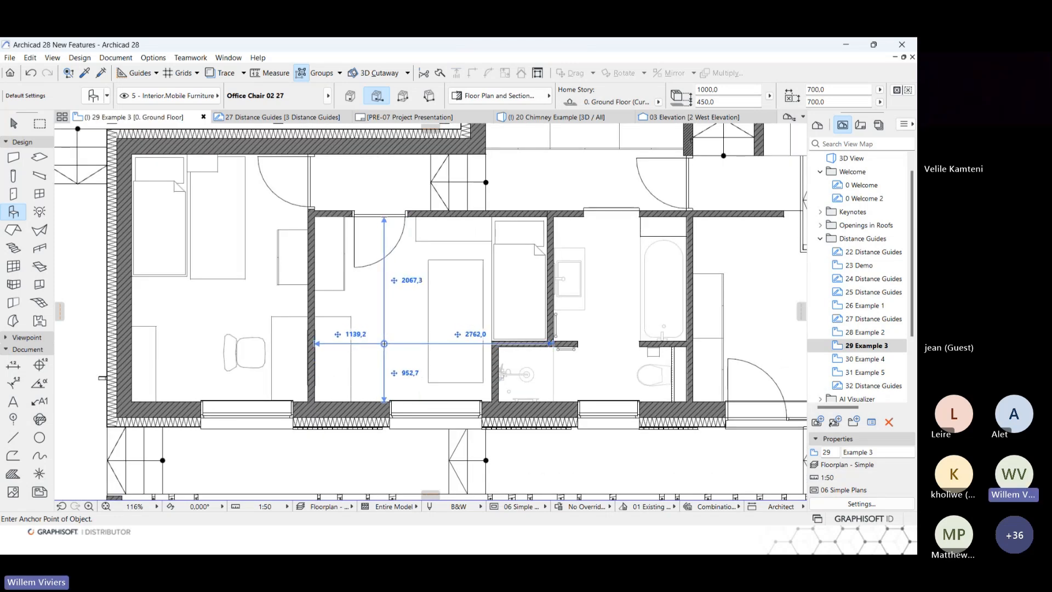
Set the new office chair's anchor distance from the middle bedroom's left wall to 1000 mm.
key(Tab)
key(Tab)
key(Tab)
key(Tab)
text(1)
Place the chair 800 mm from the window wall, rotated so its seat faces the desk, and deselect it.
key(Tab)
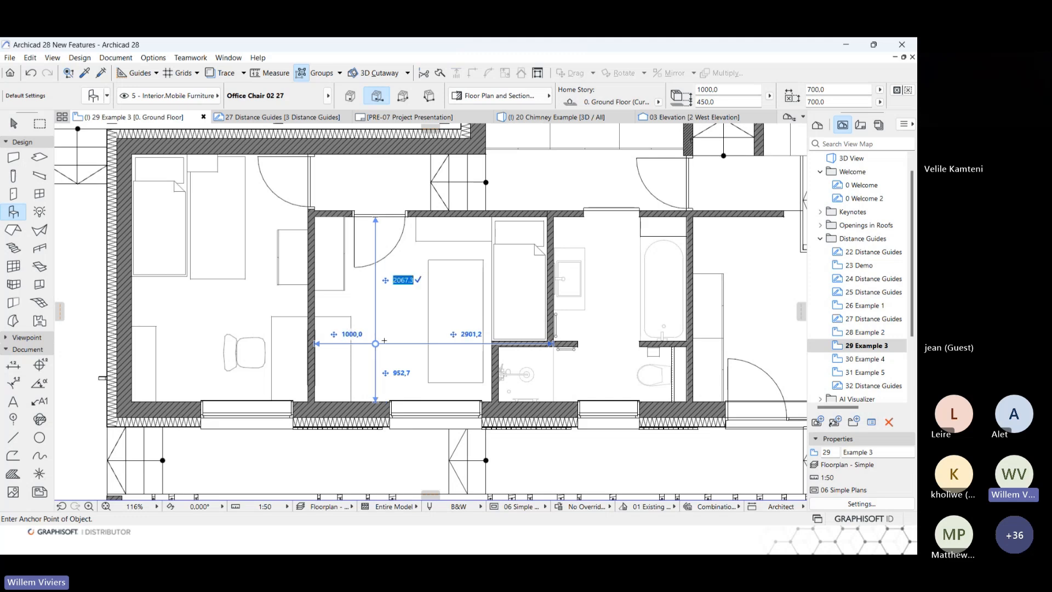
key(Tab)
key(Tab)
text(800)
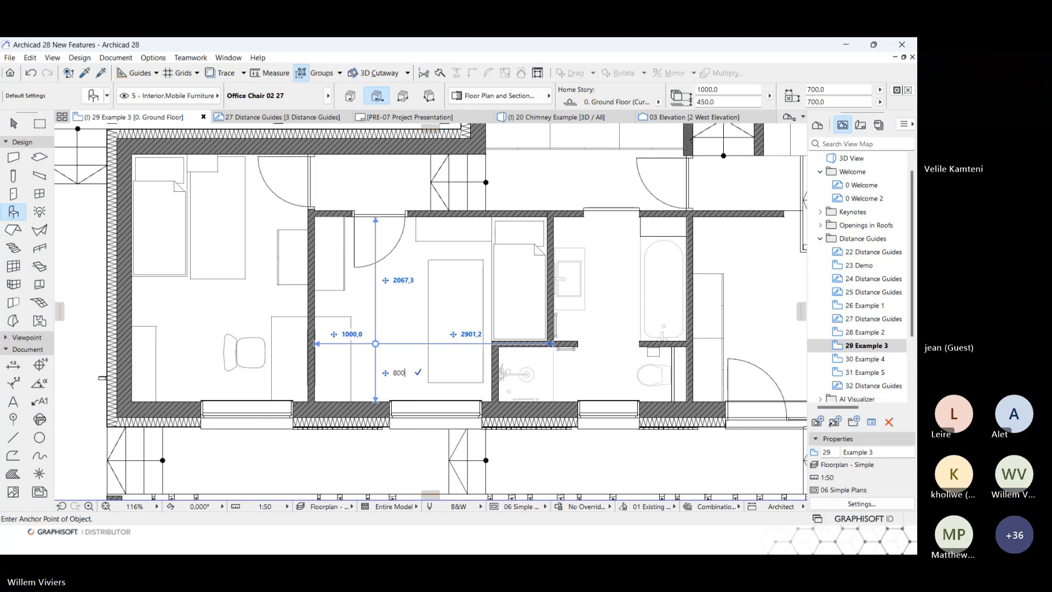
key(Return)
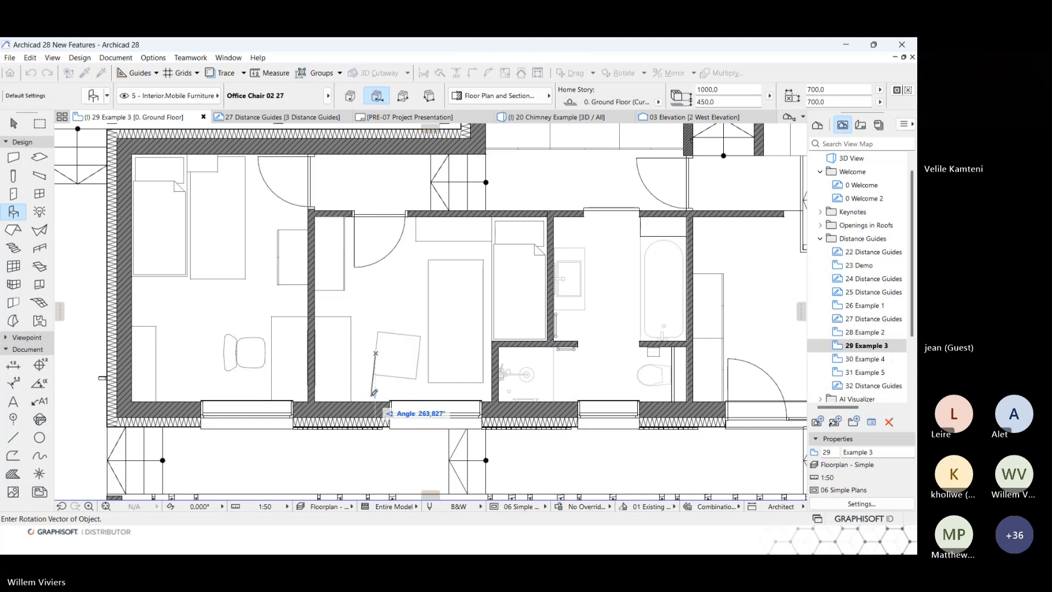
click(375, 394)
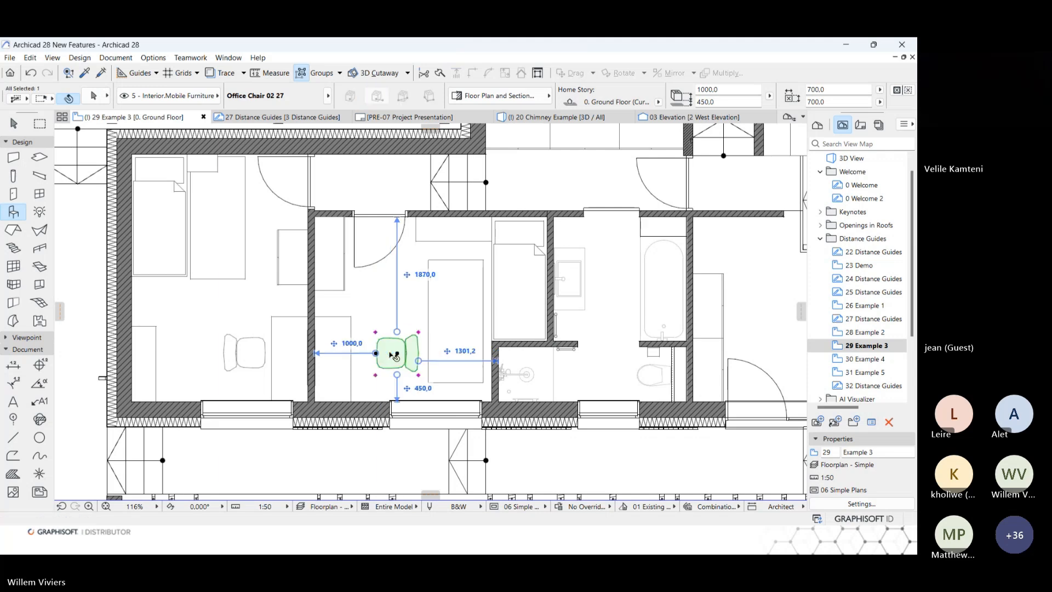
key(Escape)
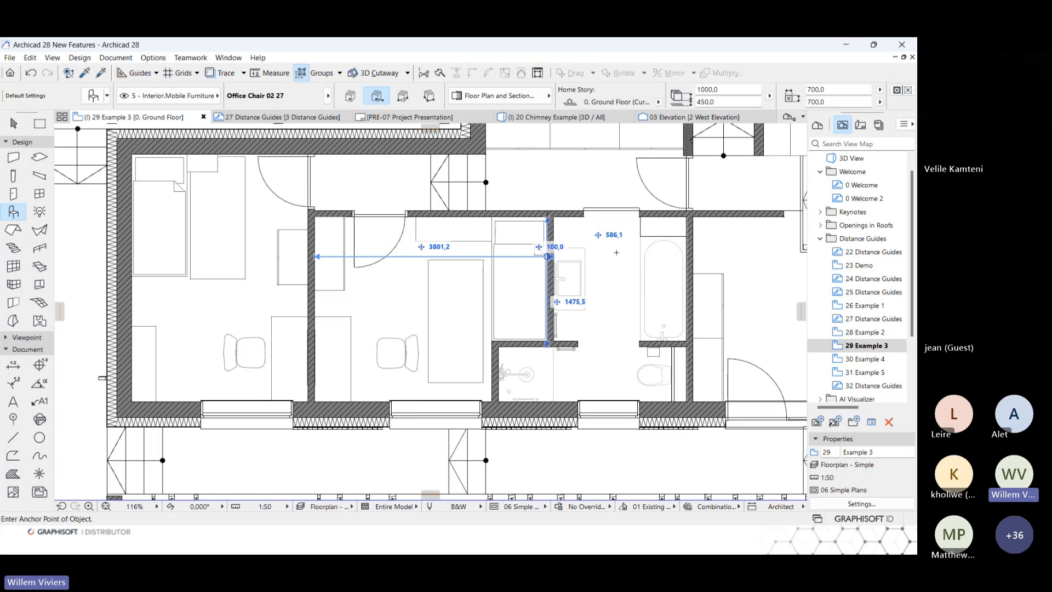
In the 30 Example 4 floor plan, set the short upper partition wall's distance to the entrance wall to 2100 mm.
double_click(863, 359)
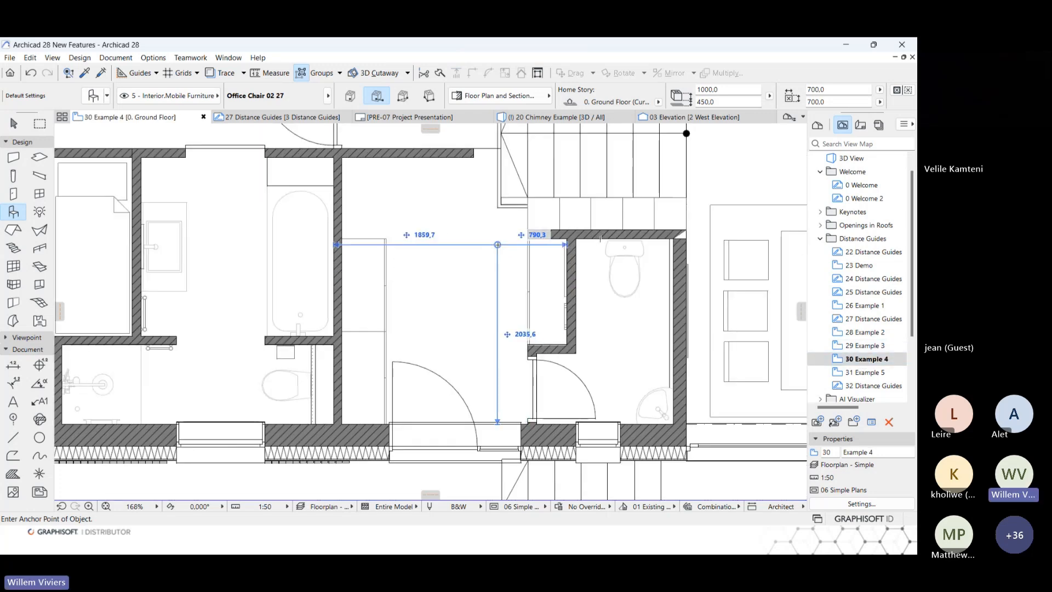
shift+click(464, 154)
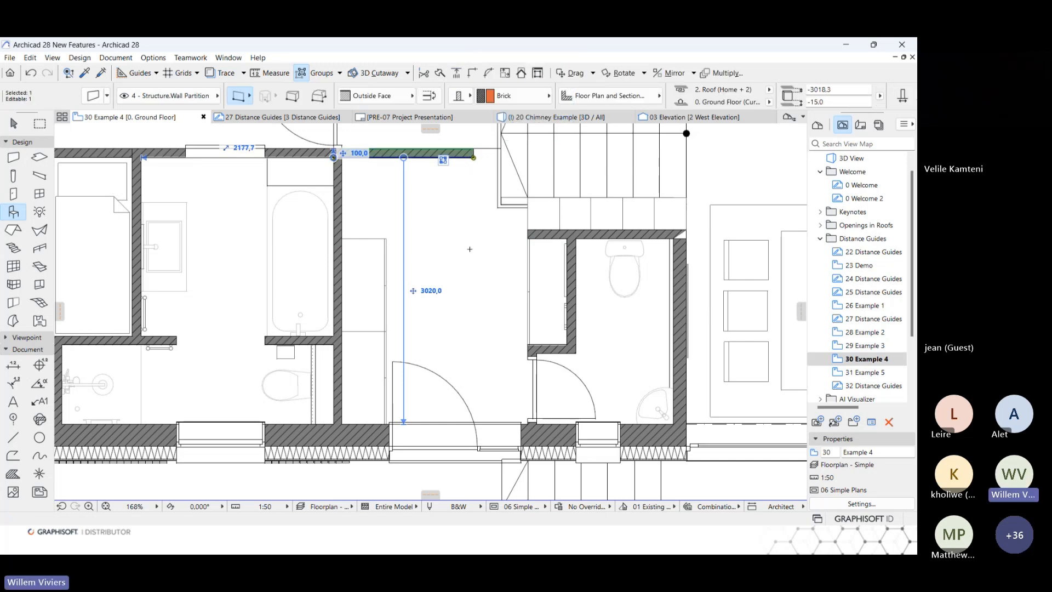
click(431, 292)
text(2100)
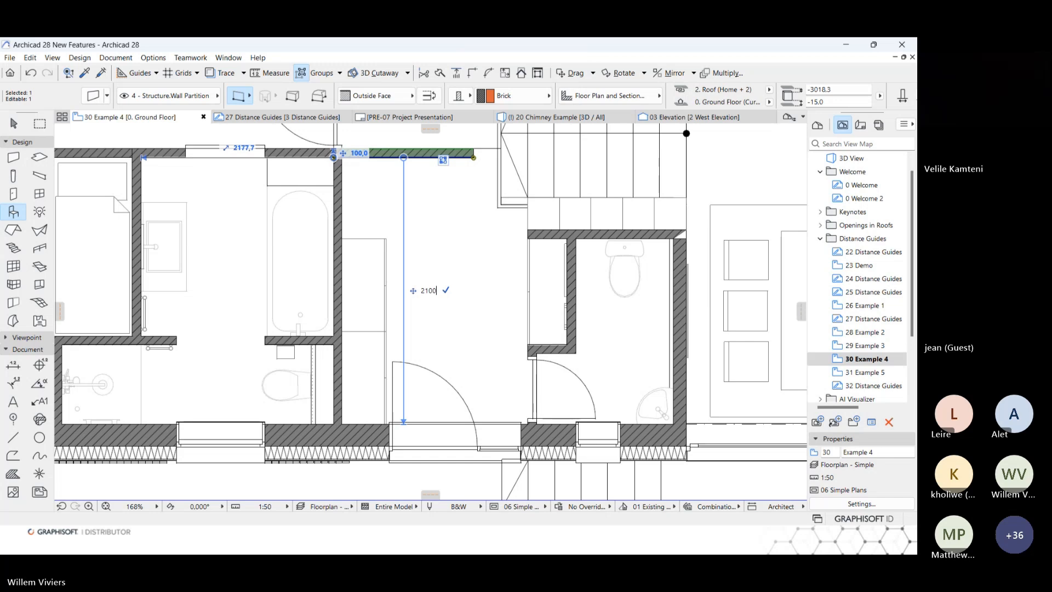
key(Return)
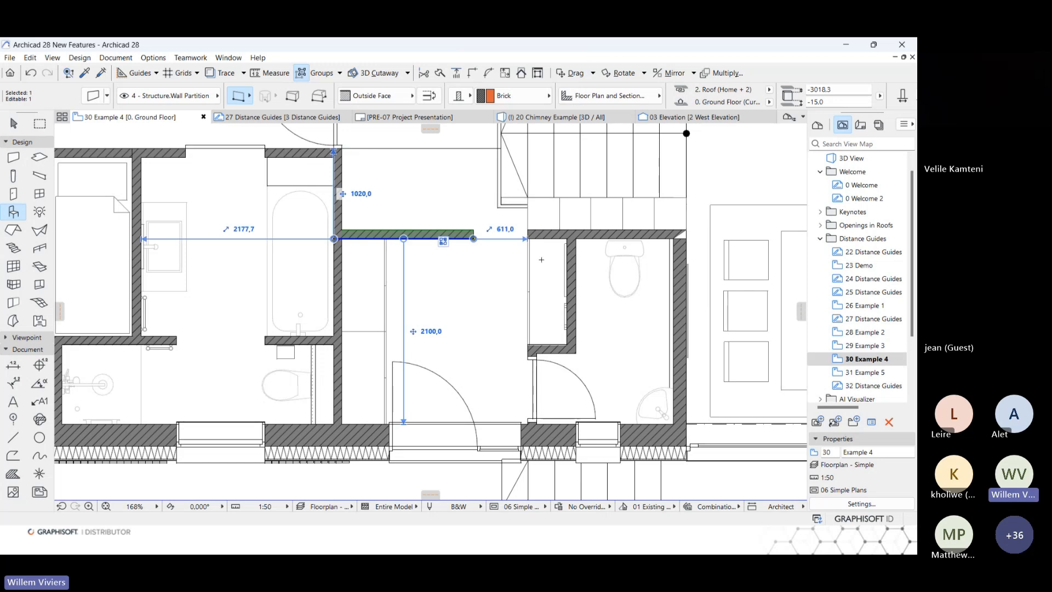
Set the gap between the partition's free end and the wall opposite to 1500 mm and deselect the partition.
click(505, 232)
text(1500)
key(Return)
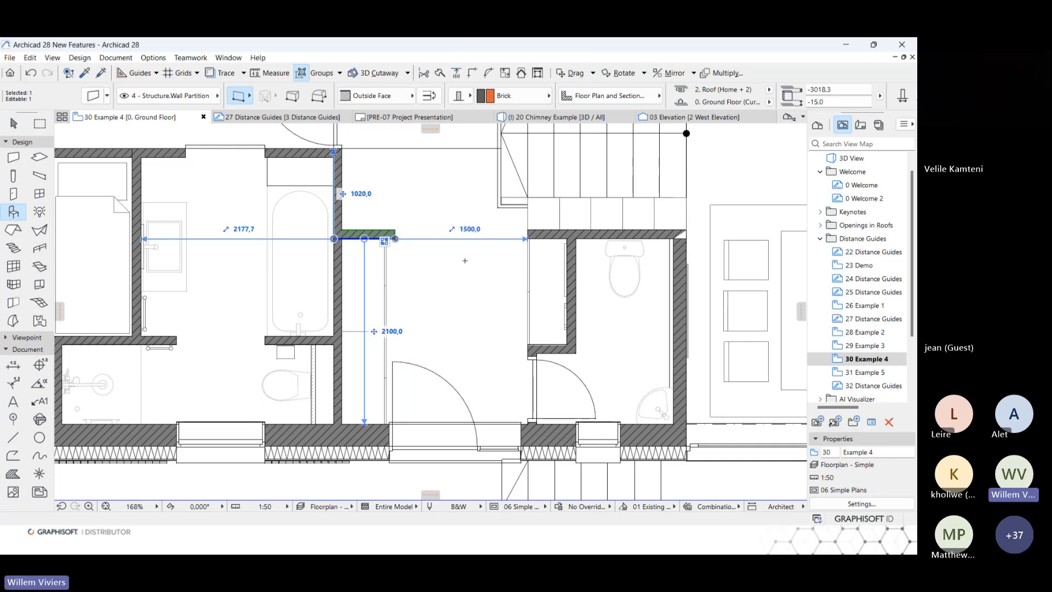
key(Escape)
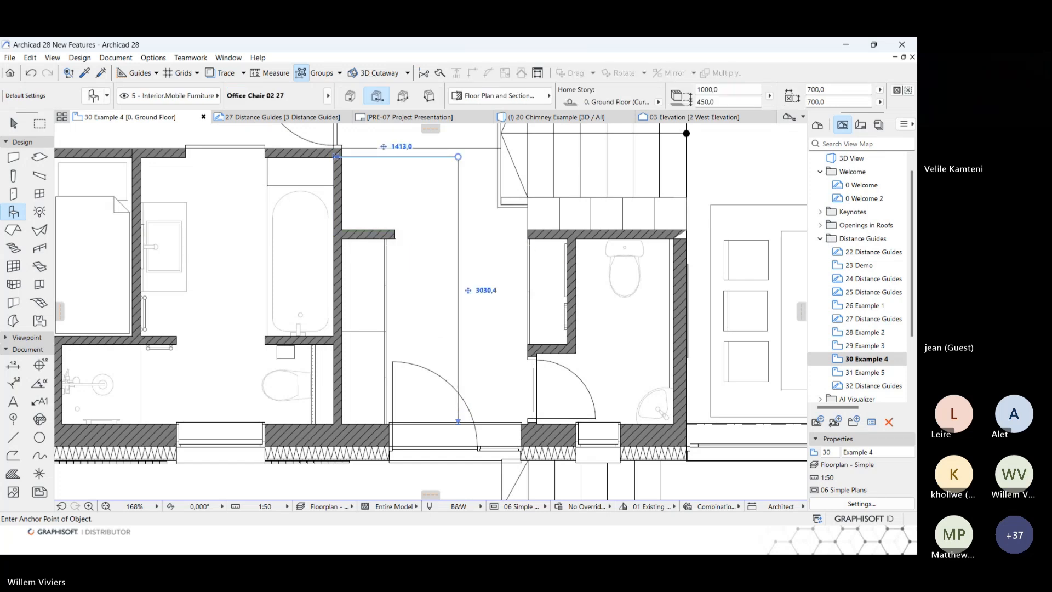
Open the 31 Example 5 floor plan and activate the Door tool, ready to place a door in a wall.
click(863, 373)
double_click(863, 374)
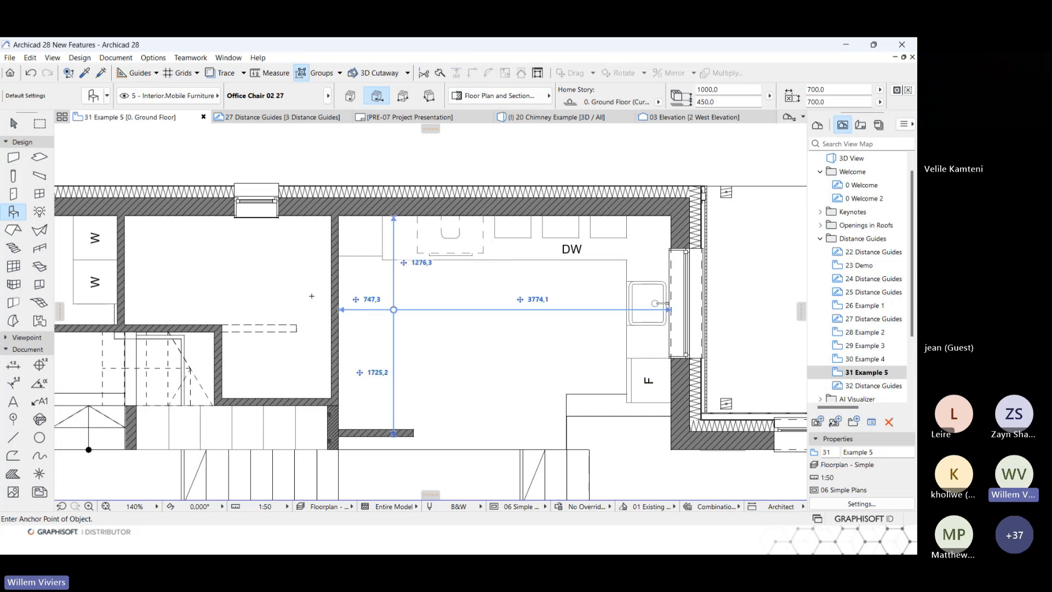
click(14, 194)
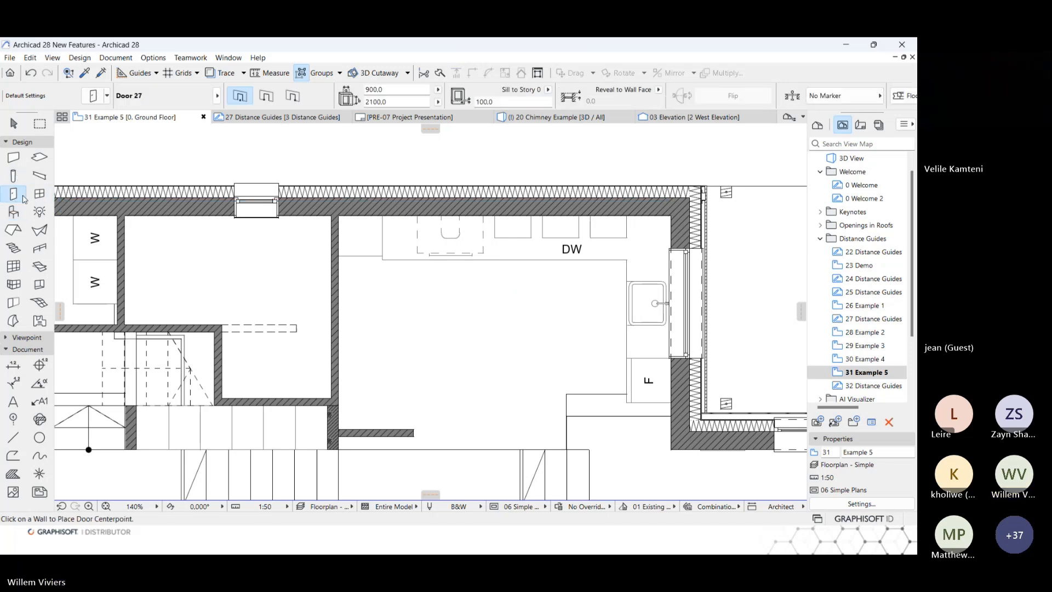
right_click(18, 197)
double_click(139, 352)
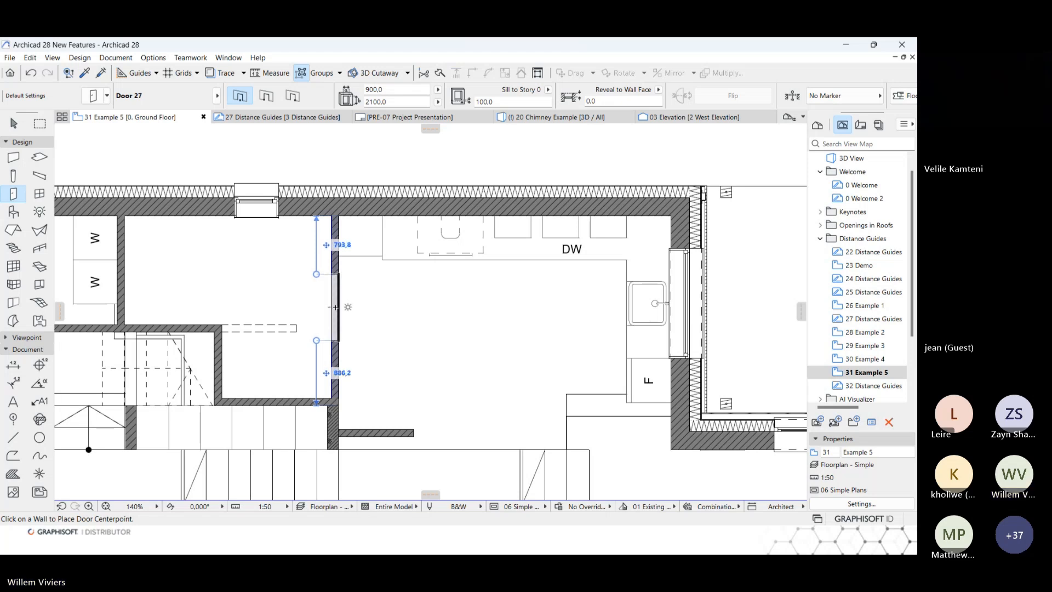
Switch the distance guides to measure to the door/window center, and back to the door/window nominal size endpoints.
click(157, 74)
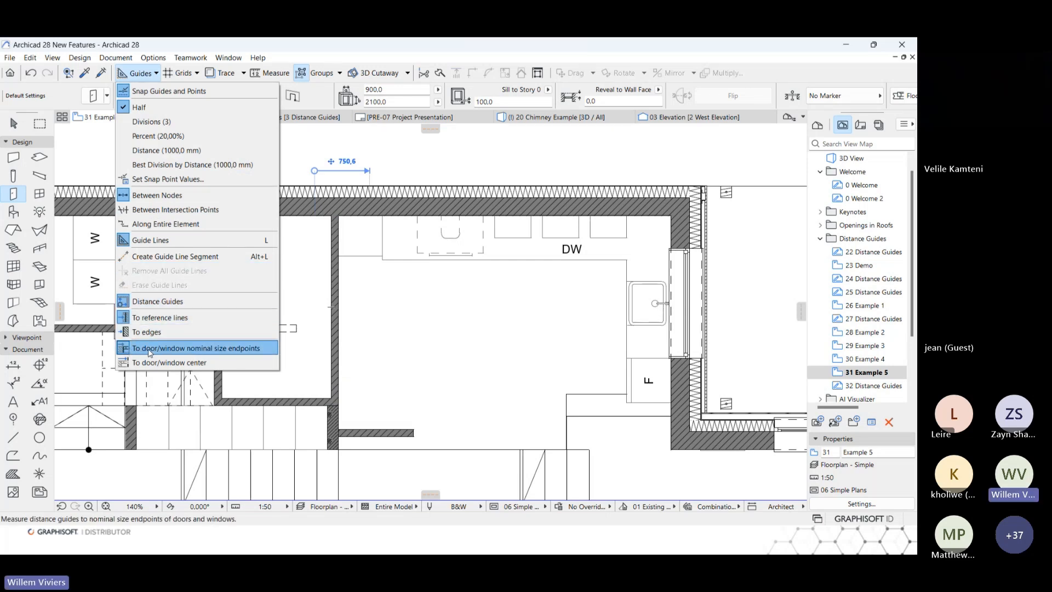
click(234, 351)
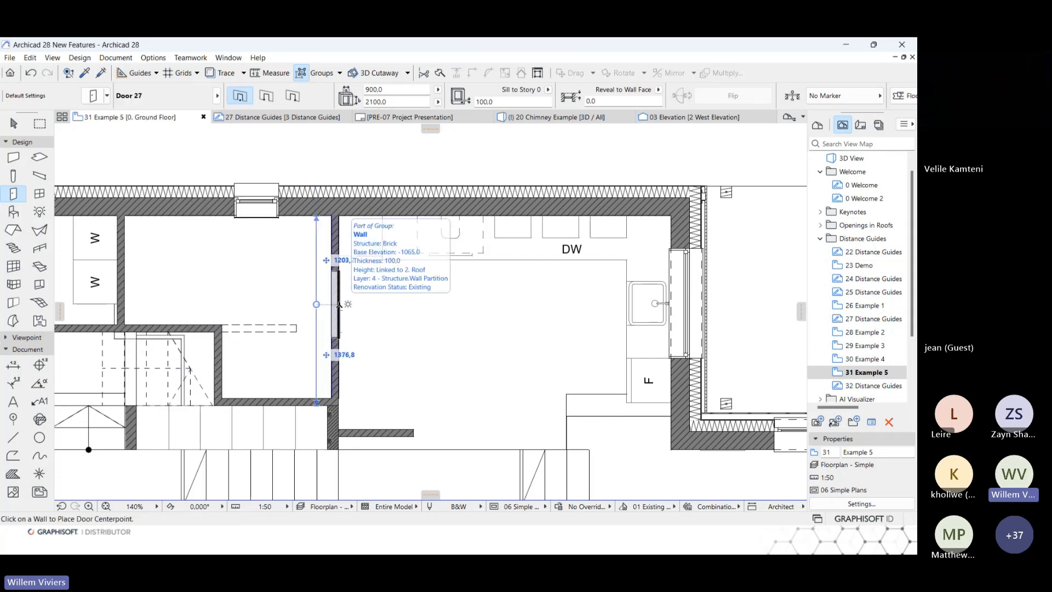
click(156, 75)
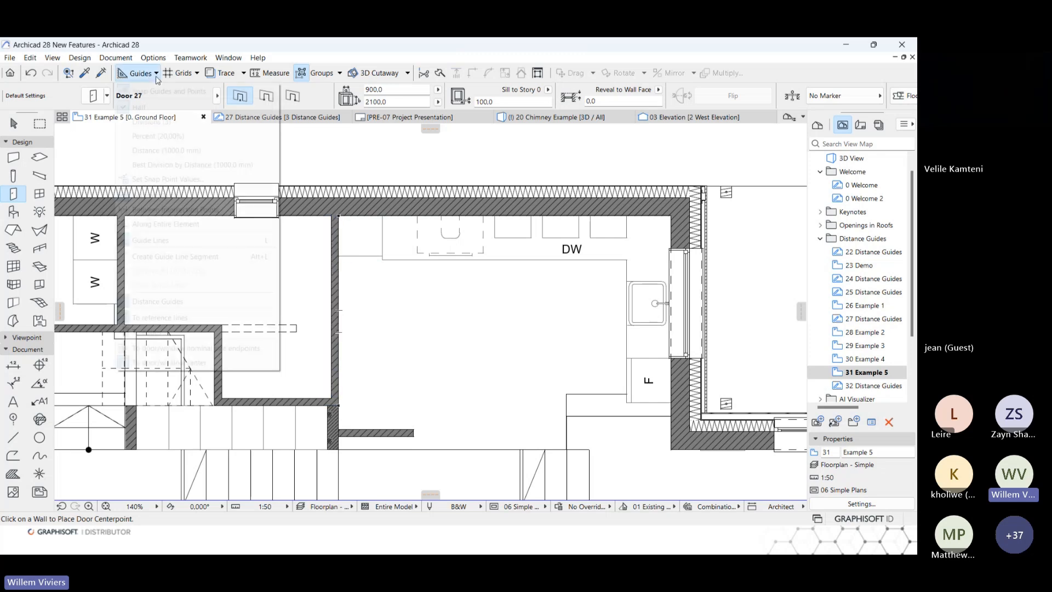
click(181, 348)
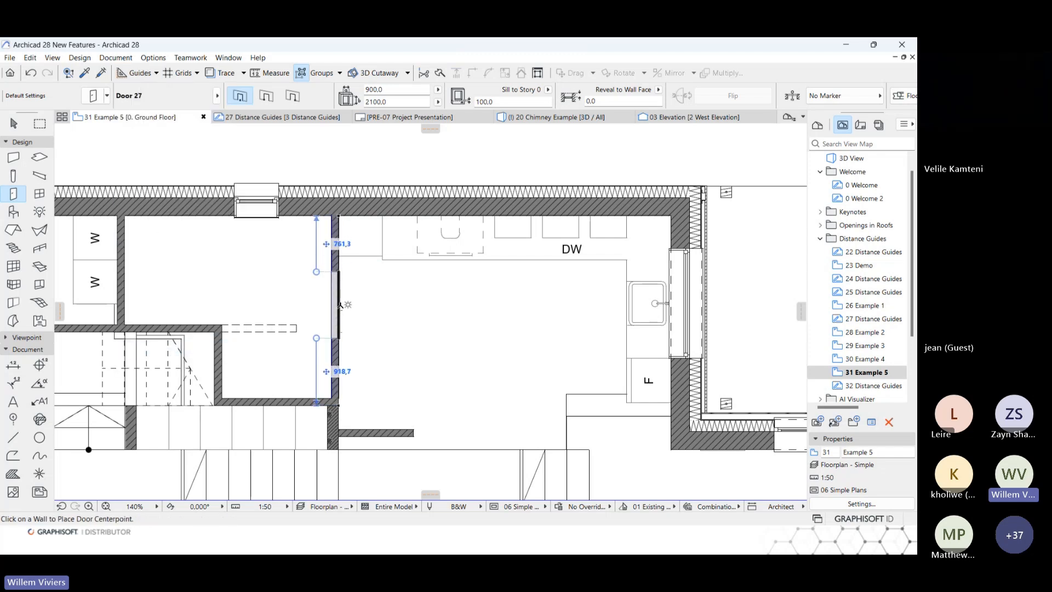
Place a 900 × 2100 mm door in the brick partition beside the kitchen, swinging into the kitchen, and open the 32 Distance Guides view.
key(Tab)
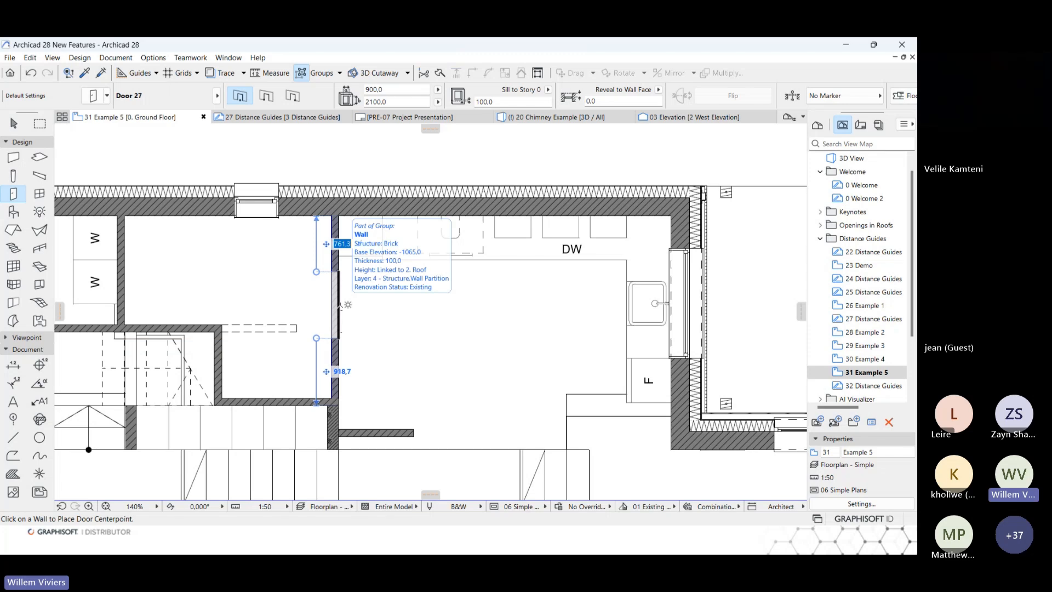
click(339, 301)
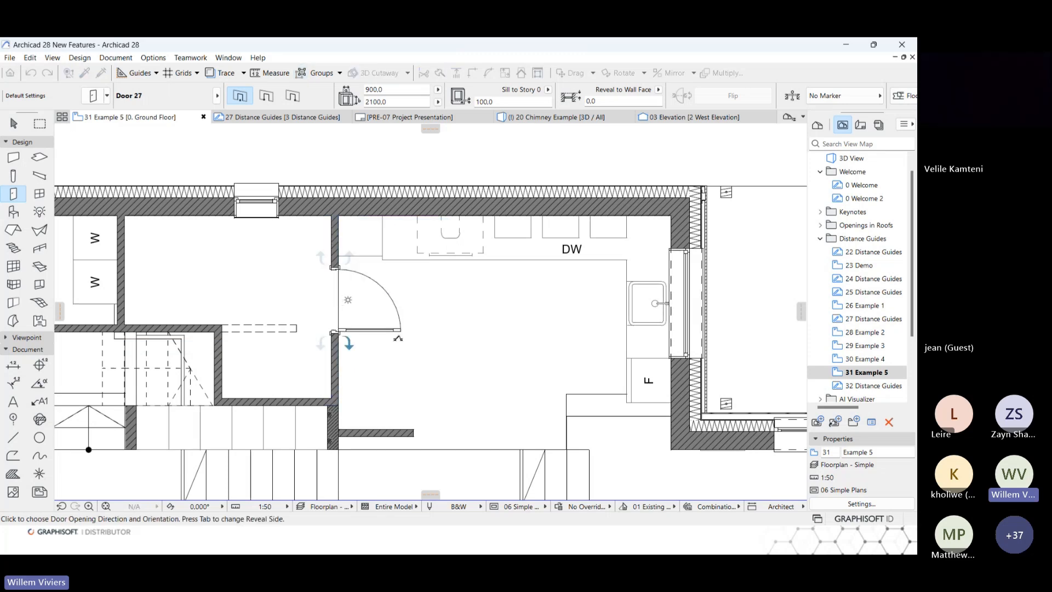
click(404, 338)
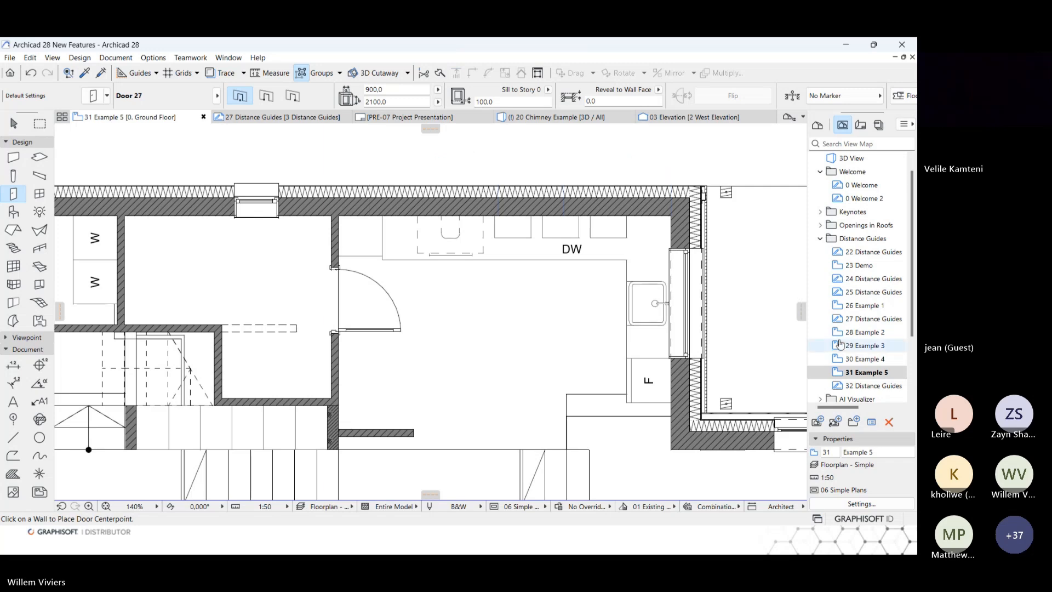
double_click(857, 386)
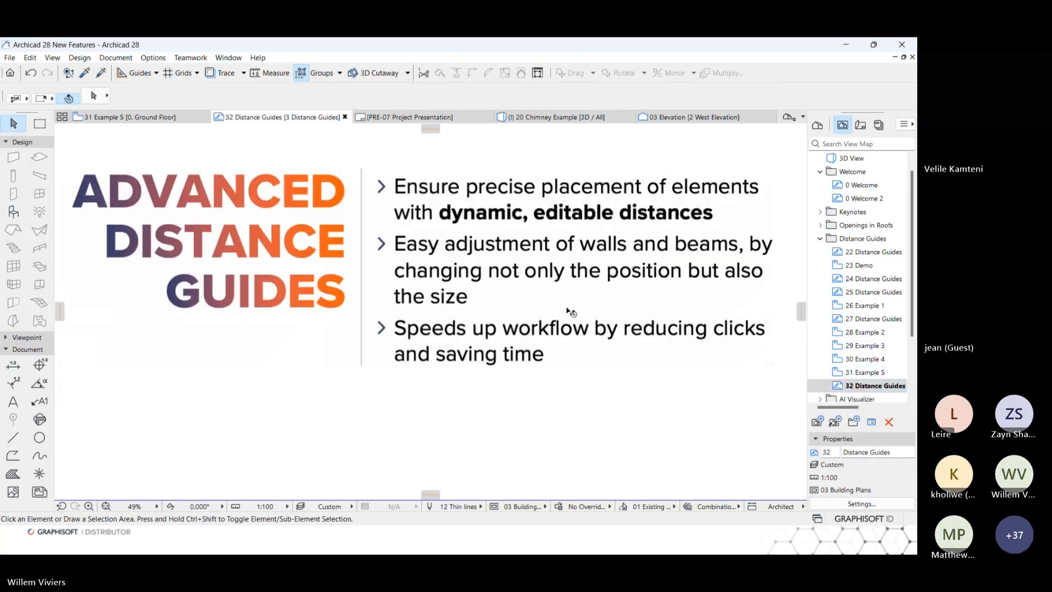
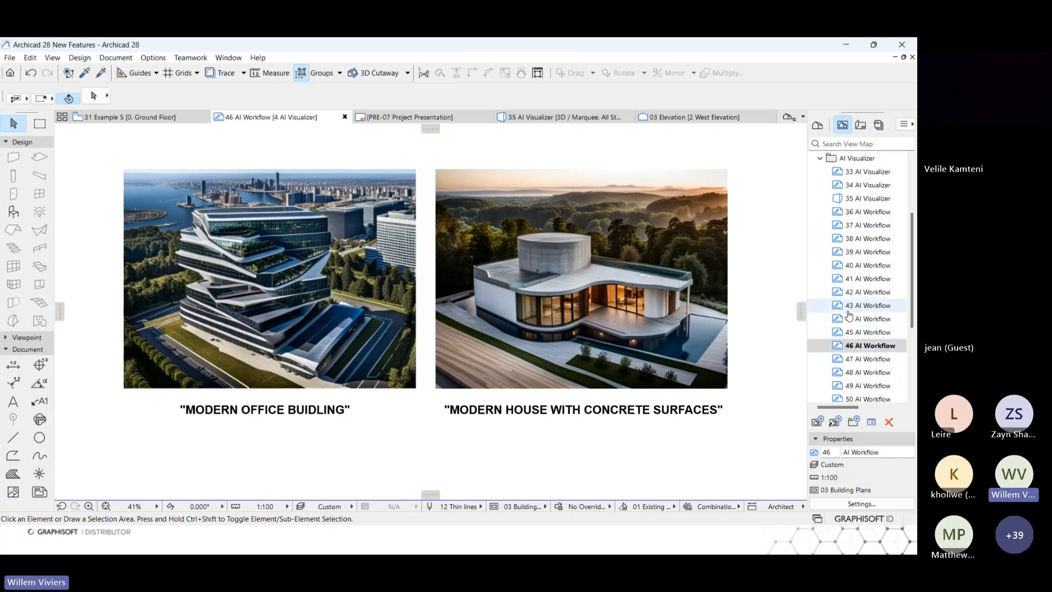
Review the AI Workflow views 47 to 50 with their prompt and creativity examples, one after another.
double_click(864, 359)
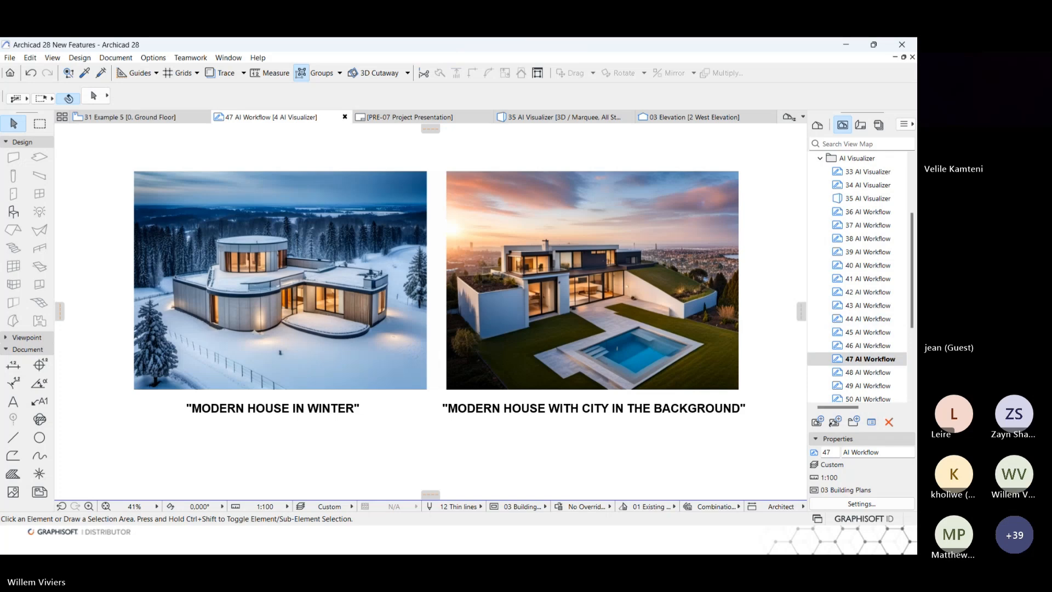
double_click(871, 372)
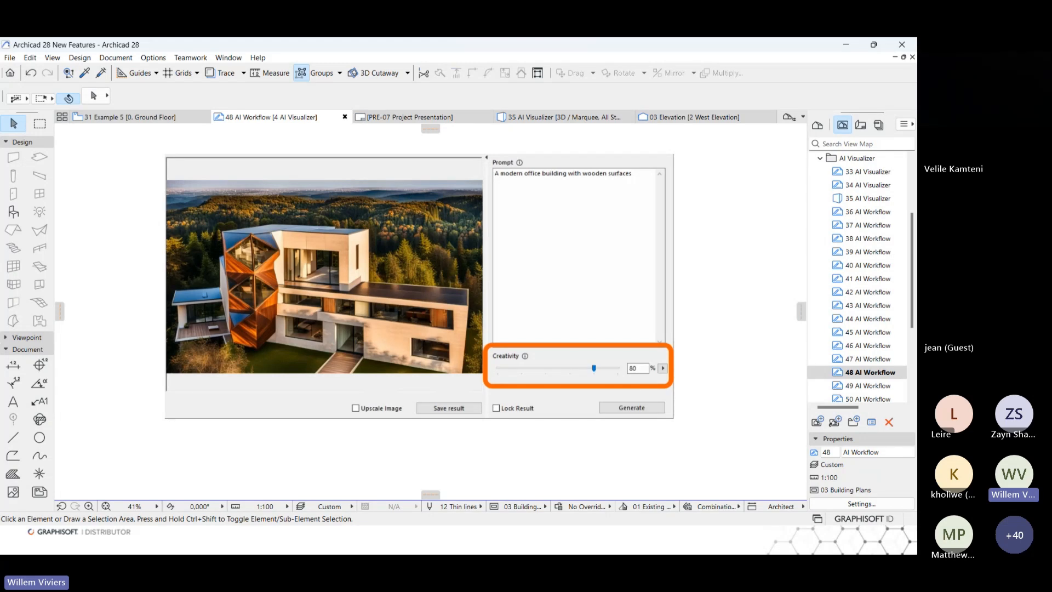
click(861, 386)
double_click(862, 386)
scroll(861, 356, down, 3)
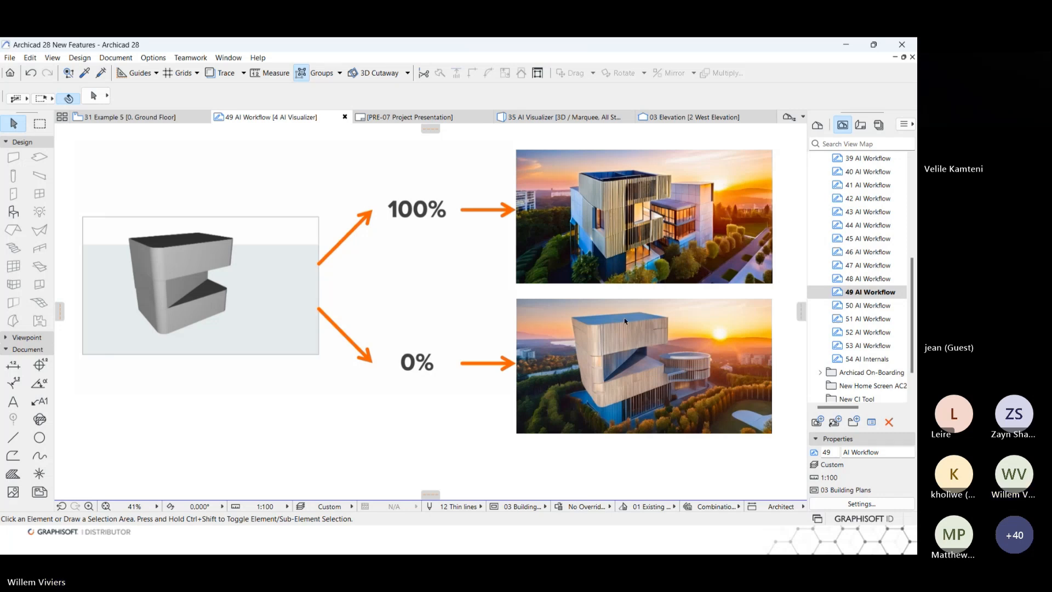
click(858, 306)
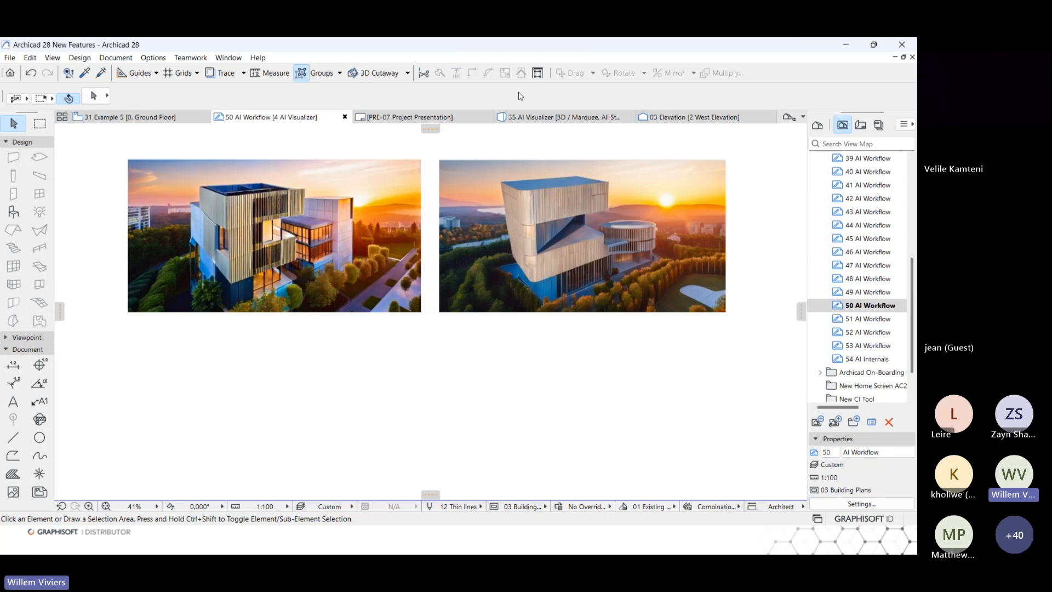
Review the AI Workflow views 51 to 53 and the 54 AI Internals view in sequence.
double_click(860, 320)
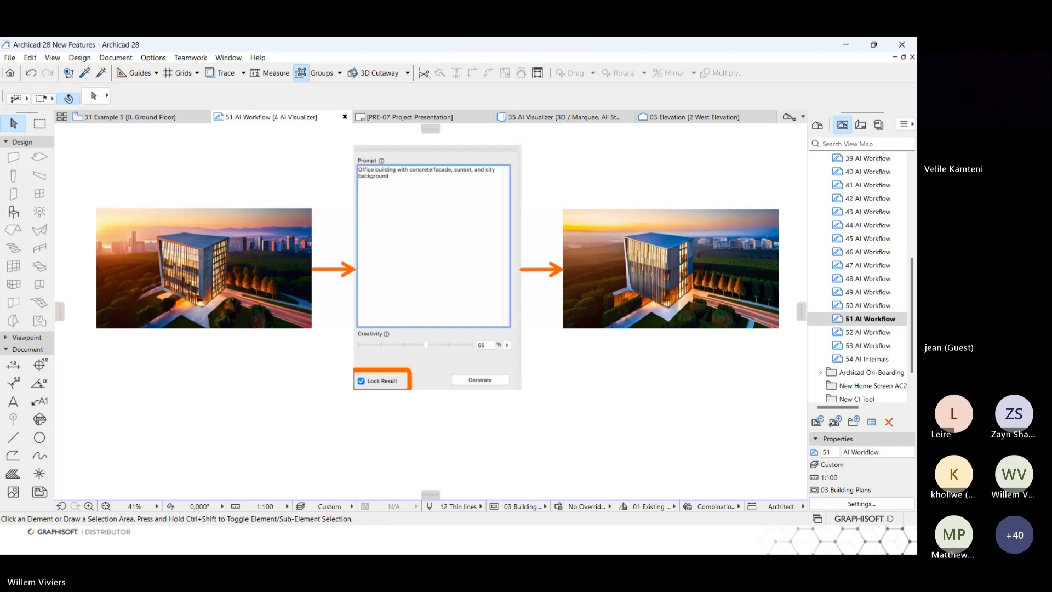
double_click(877, 333)
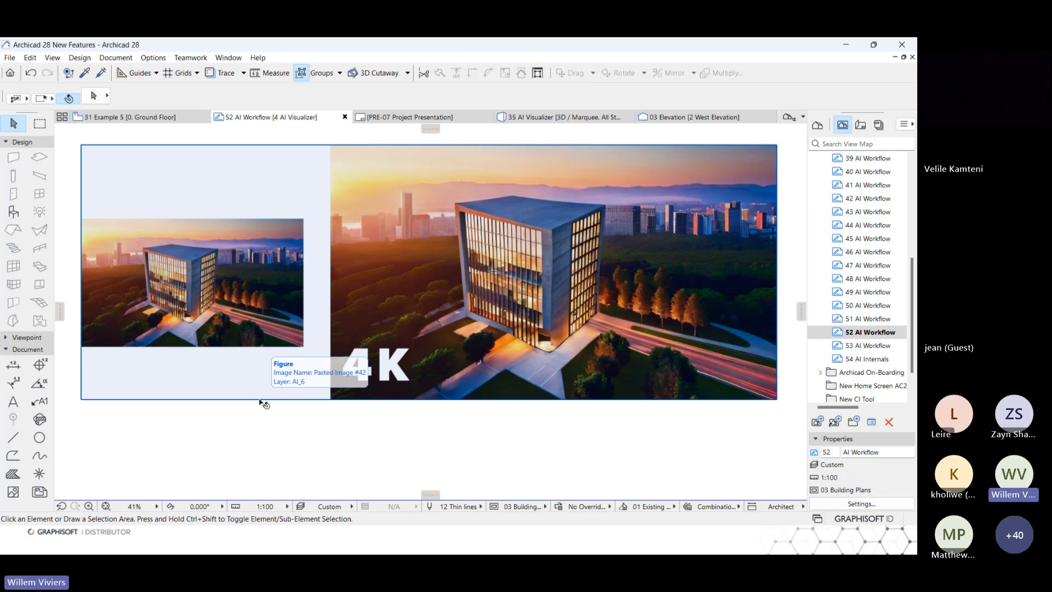
click(851, 346)
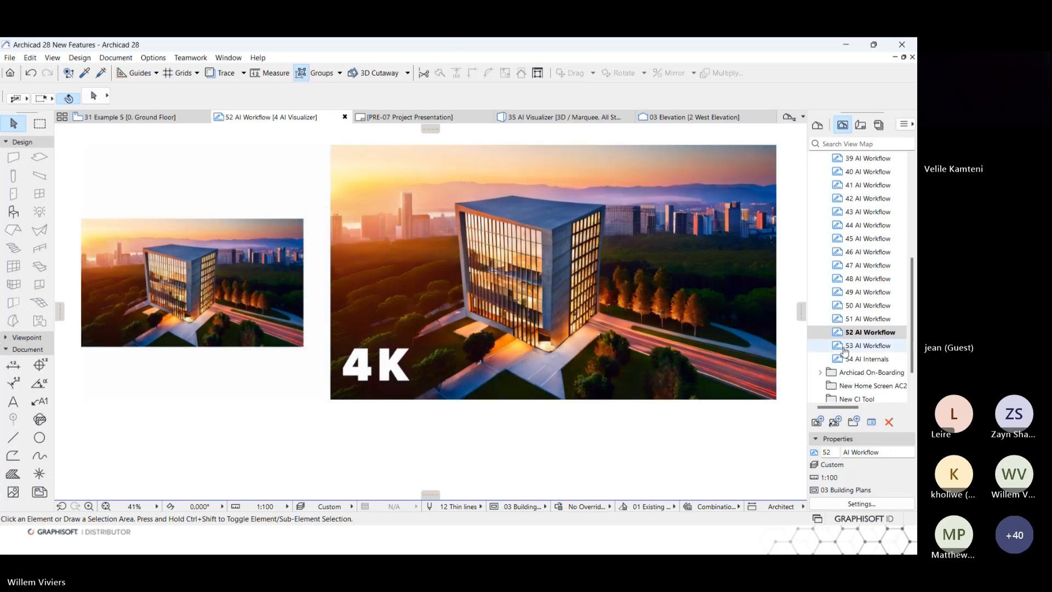
double_click(851, 346)
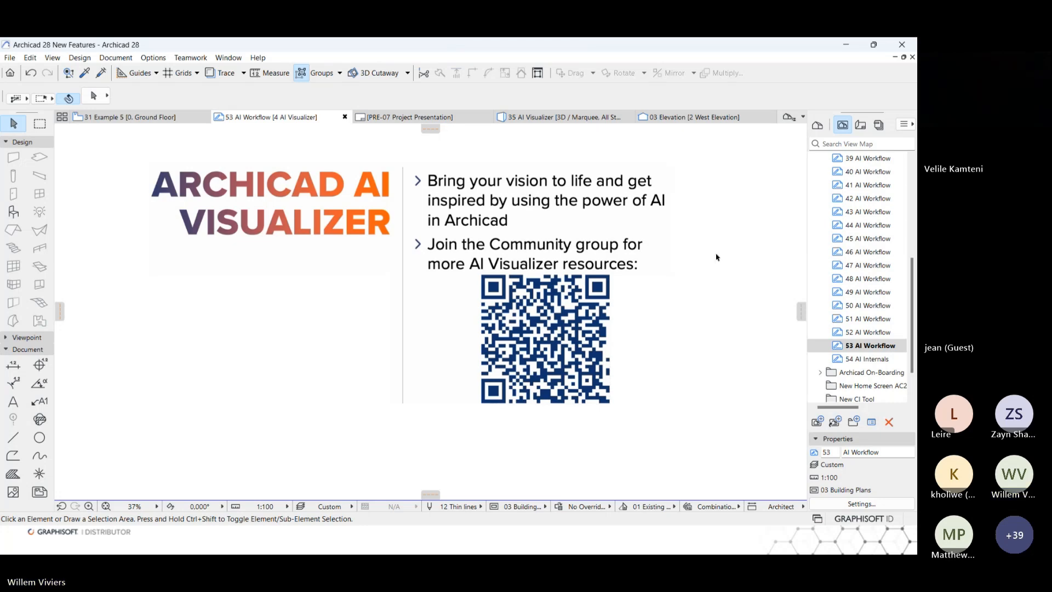
double_click(869, 359)
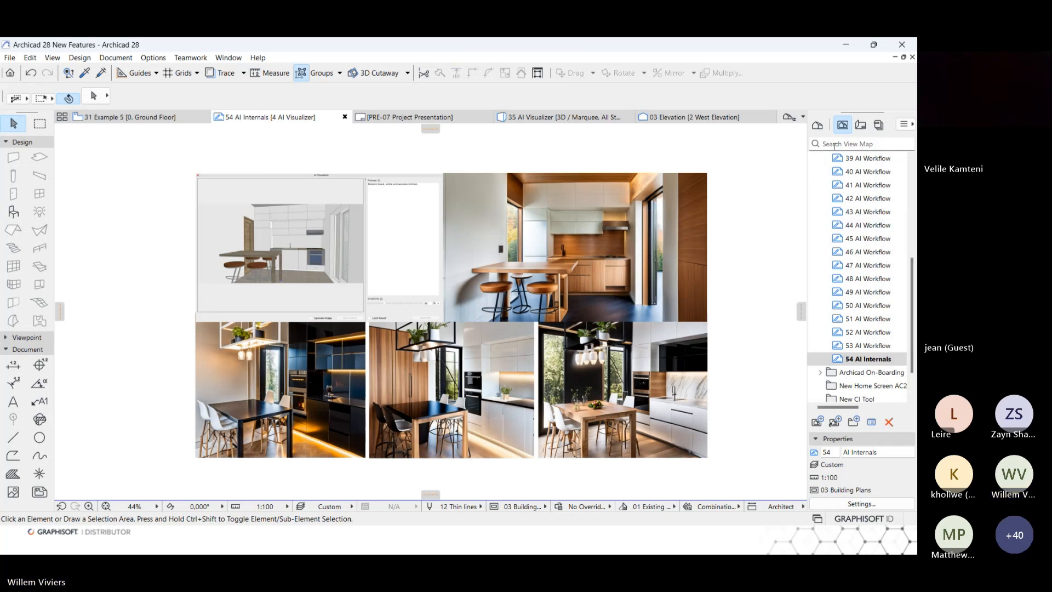
Open the 55 AC Onboarding view from the Archicad On-Boarding folder of the view map.
scroll(824, 195, up, 4)
click(821, 196)
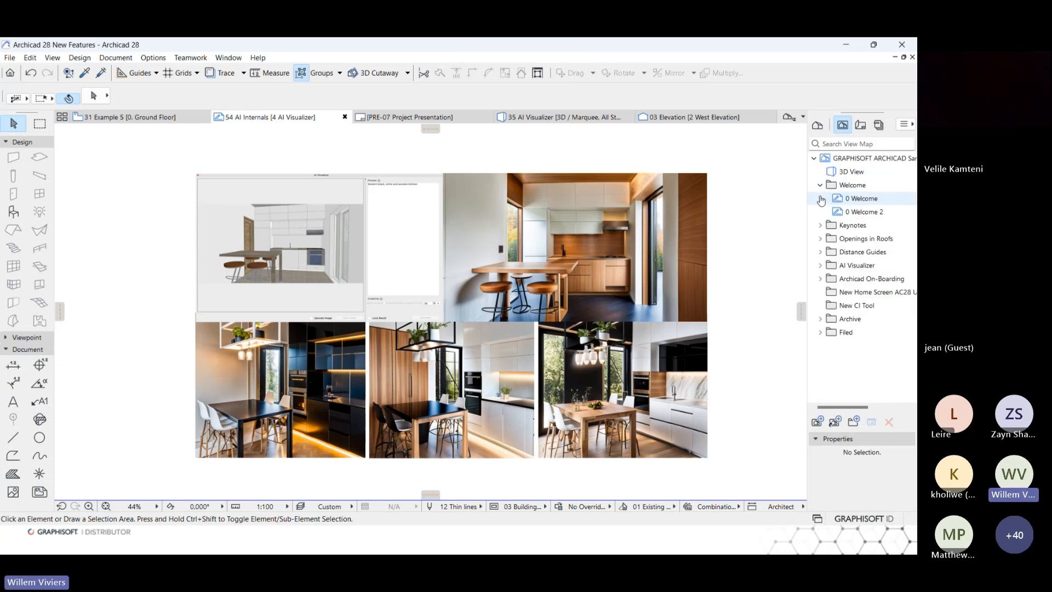
click(820, 279)
double_click(872, 291)
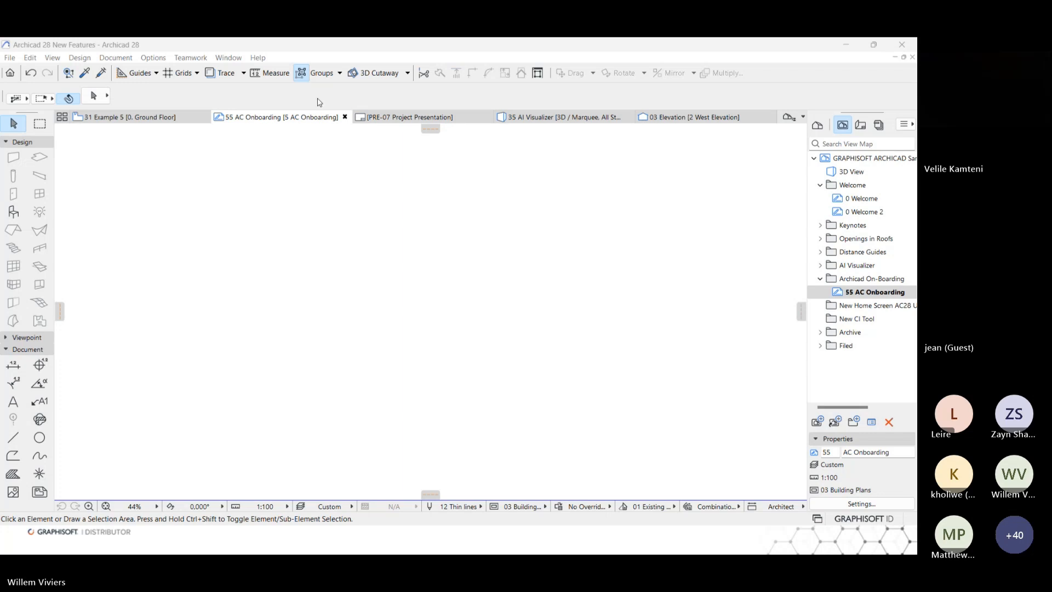
View the Help options and the 3D Cutaway tooltip's "Show me how" guide, and finish the guide.
click(258, 58)
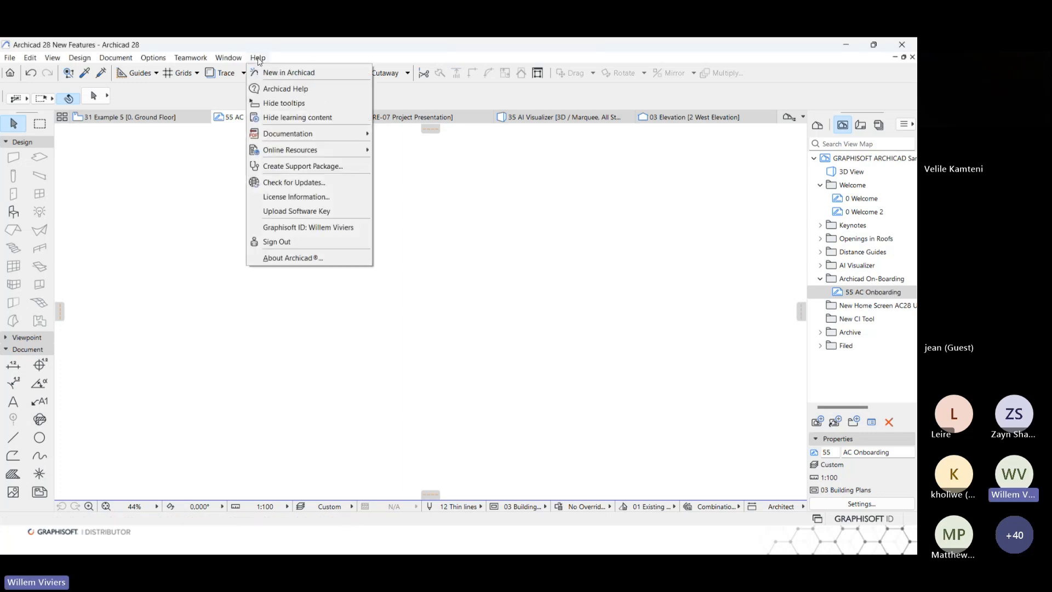
click(282, 105)
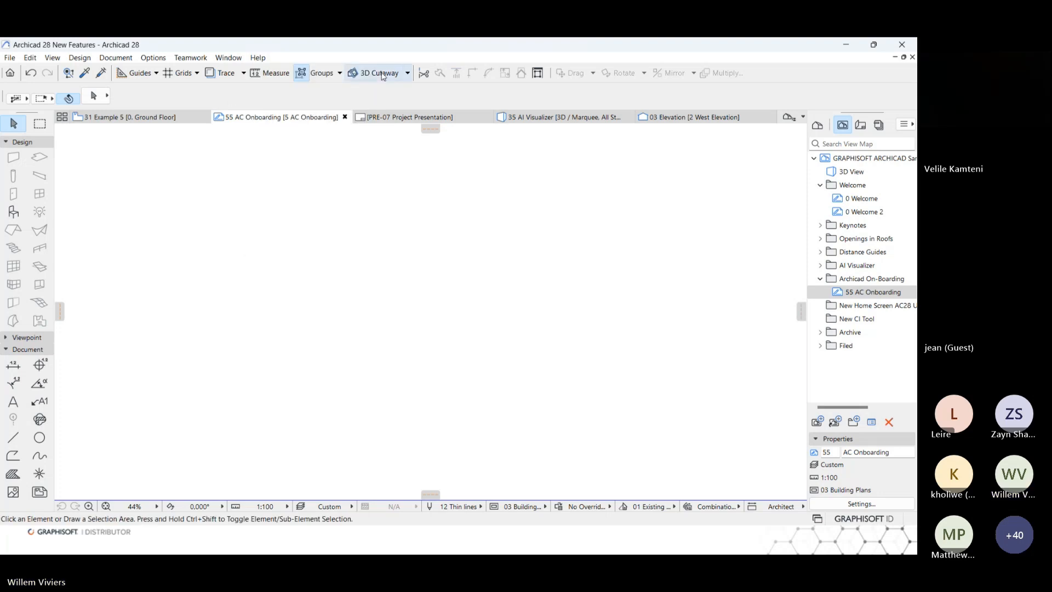
mouse_move(381, 76)
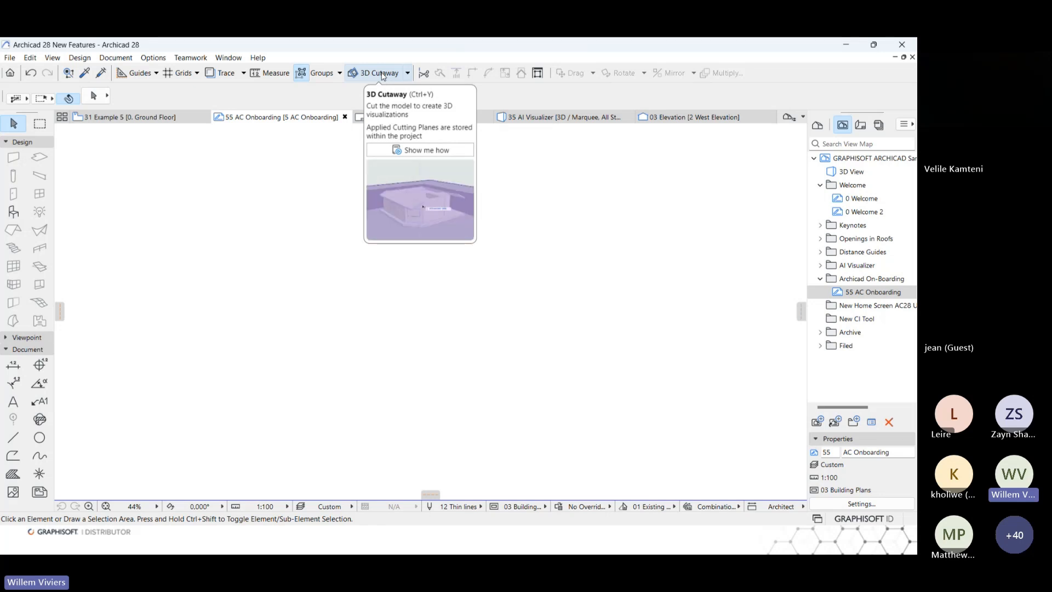
click(421, 151)
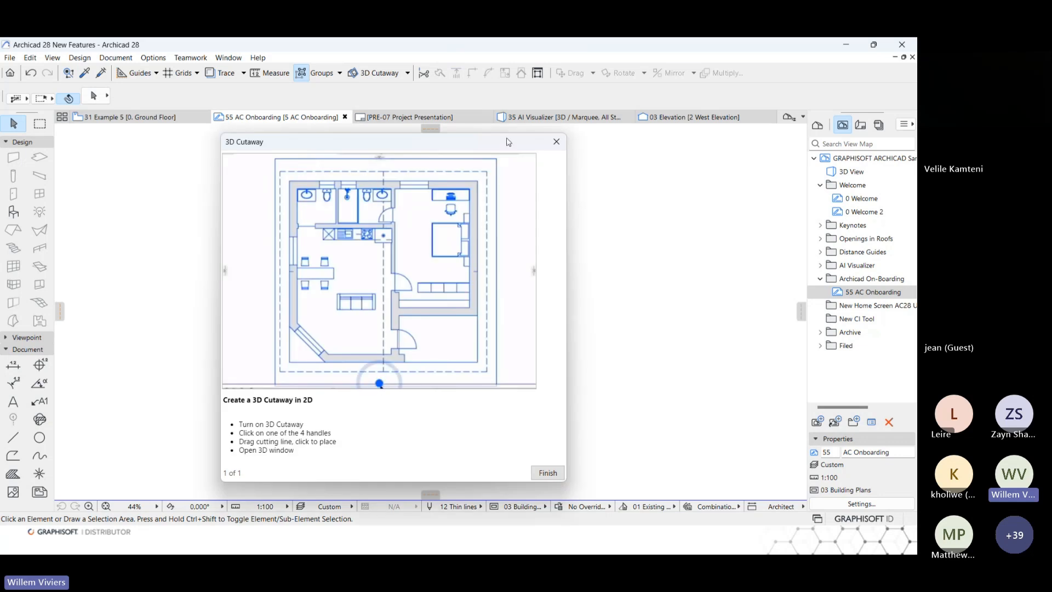
drag(489, 144, 447, 141)
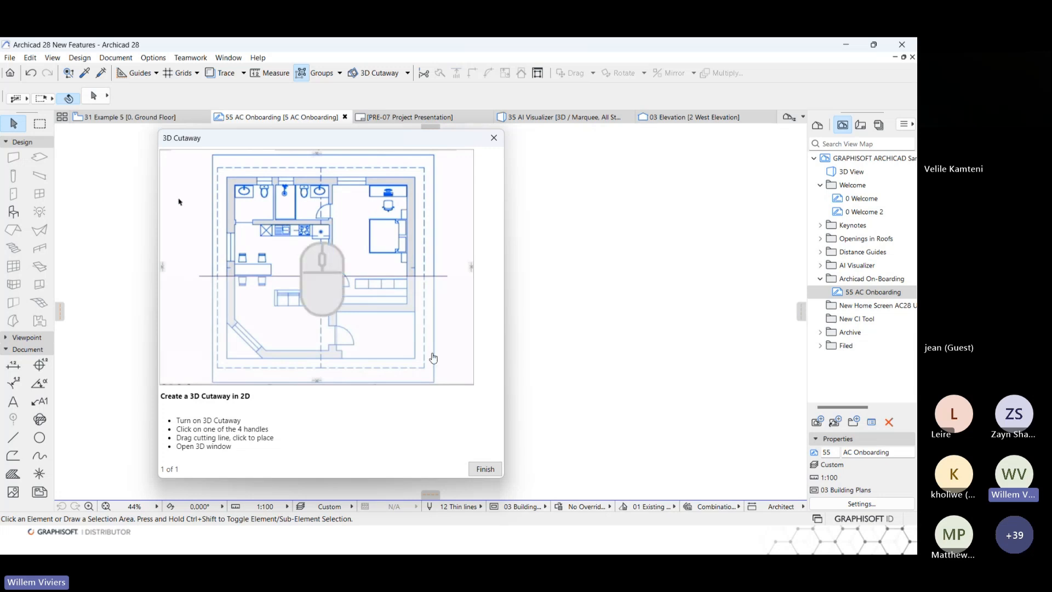
click(485, 470)
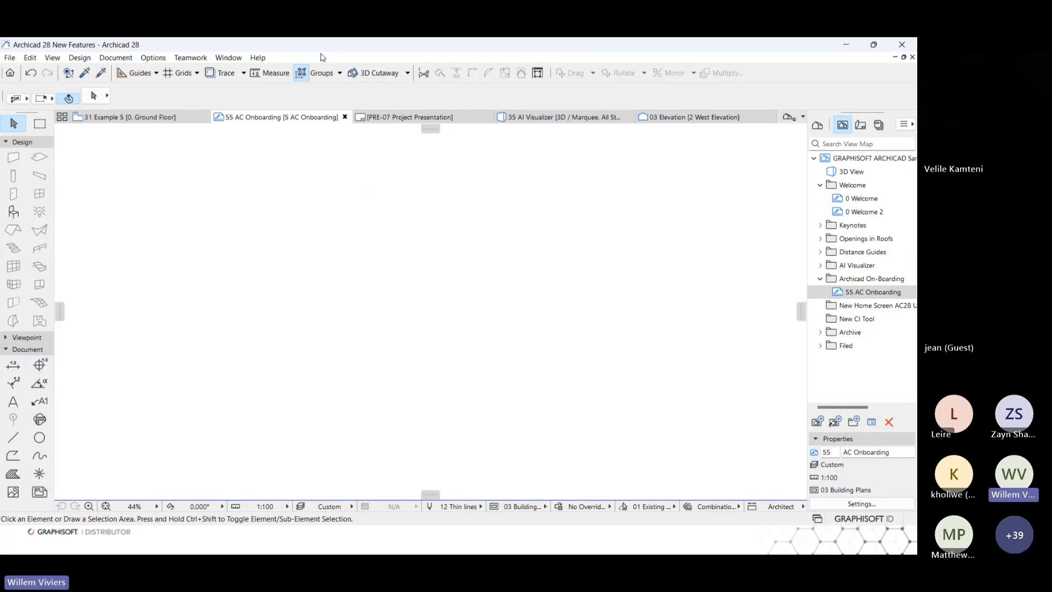
Browse the New in Archicad tour from its introduction to the MEP Designer page and close it.
click(256, 58)
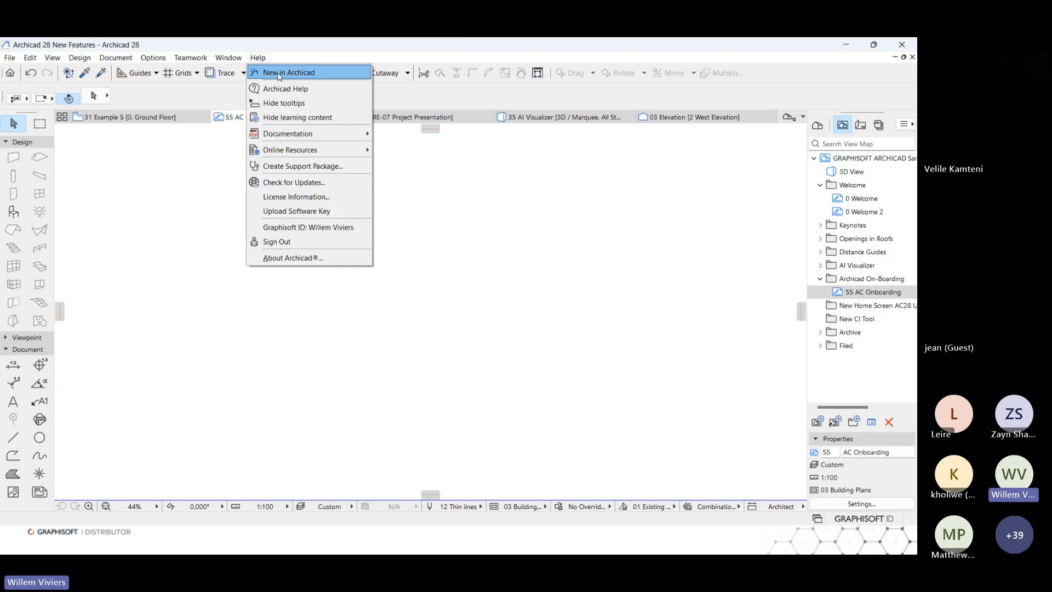
click(340, 74)
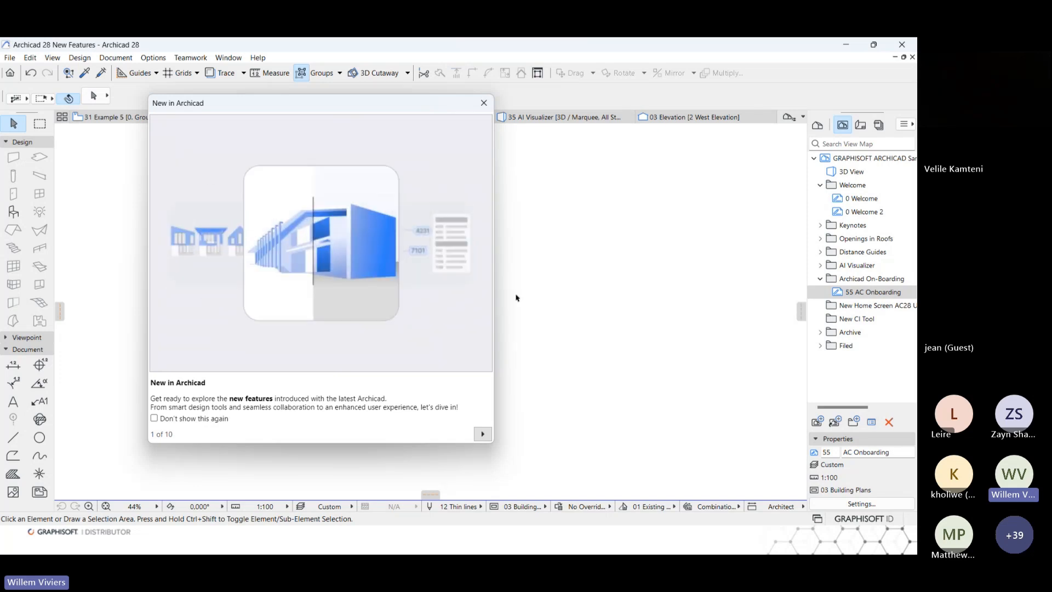
click(482, 433)
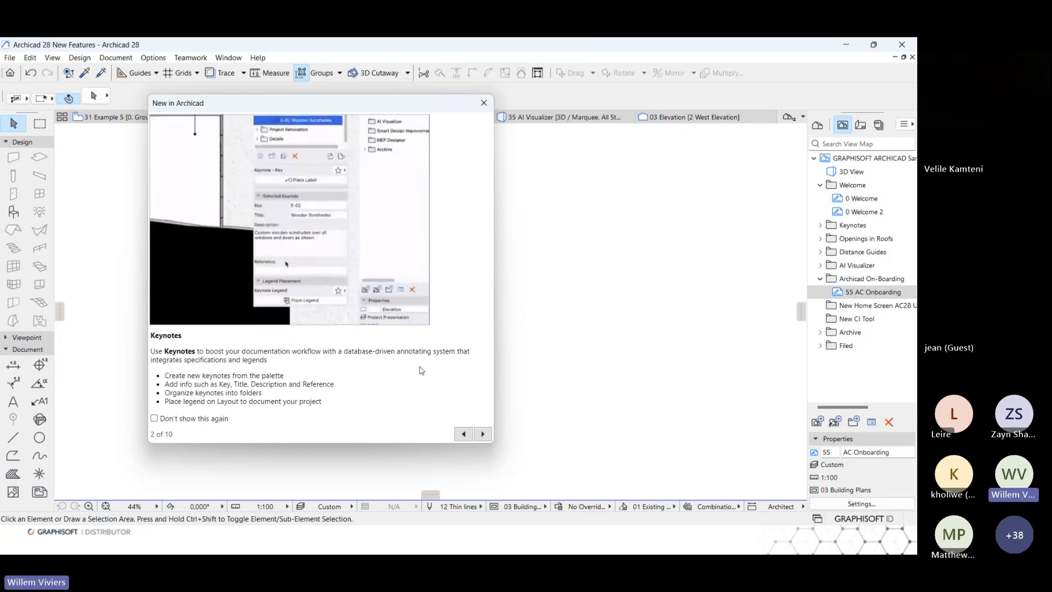
click(484, 435)
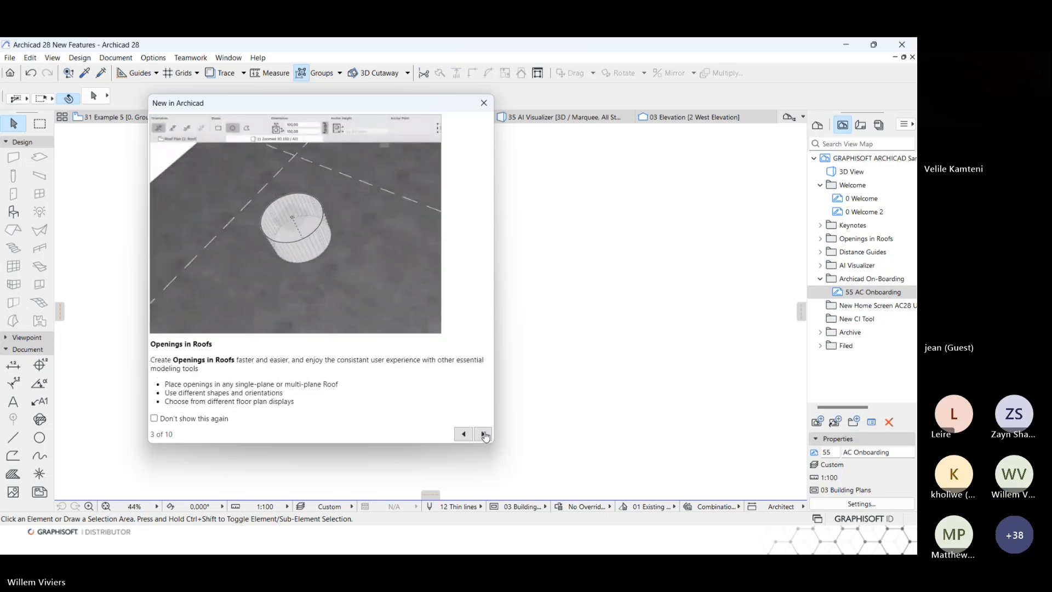
click(484, 434)
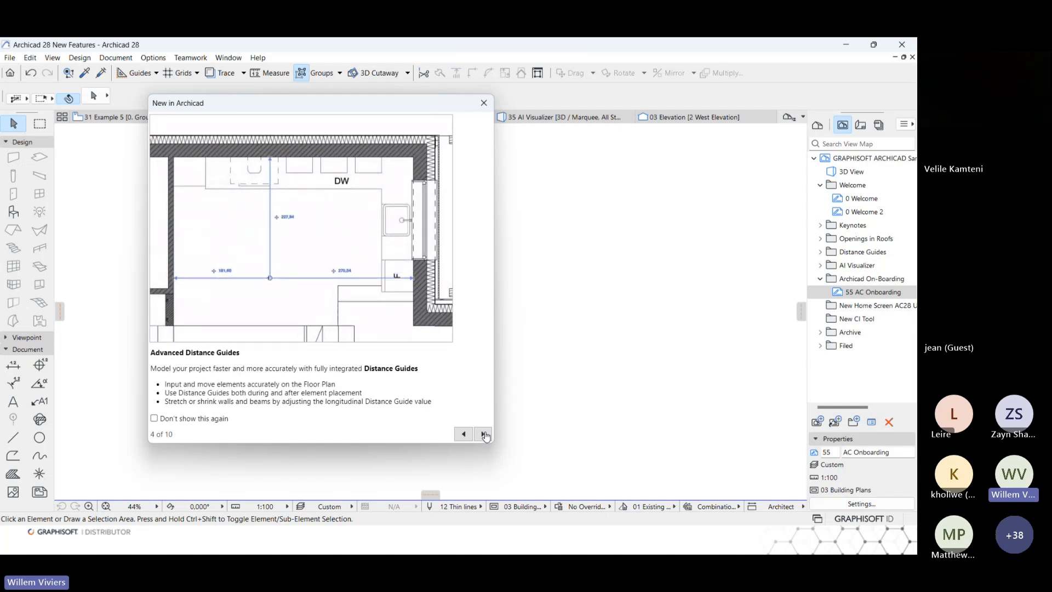
click(483, 435)
click(483, 435)
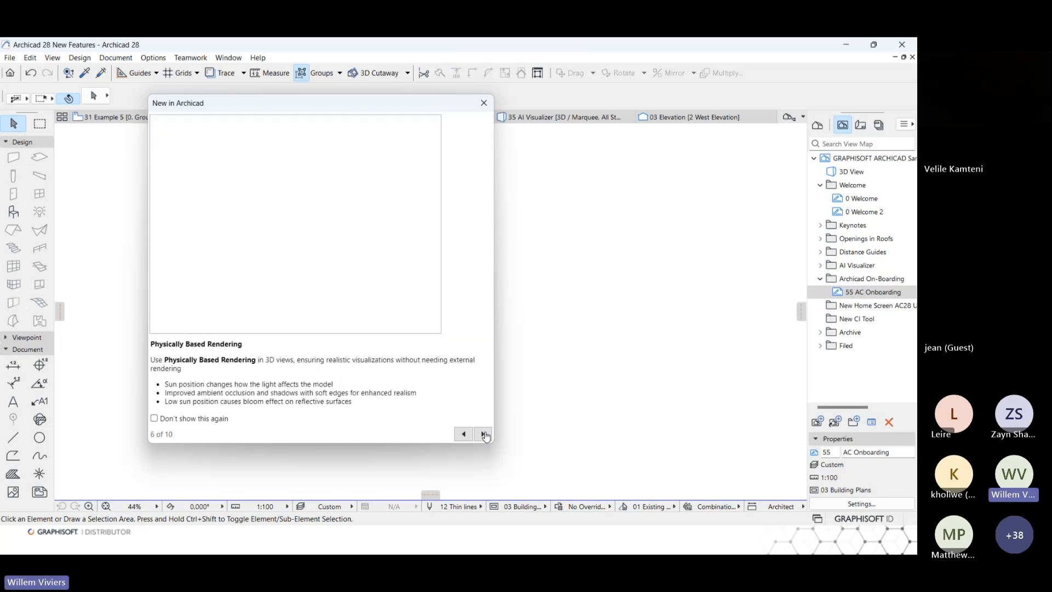
click(484, 435)
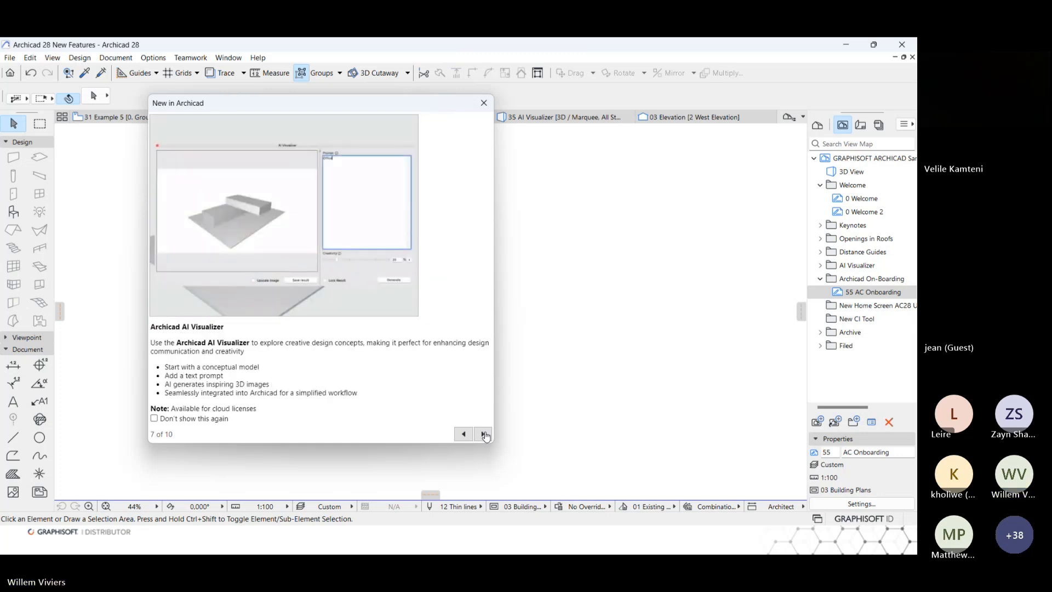
click(483, 435)
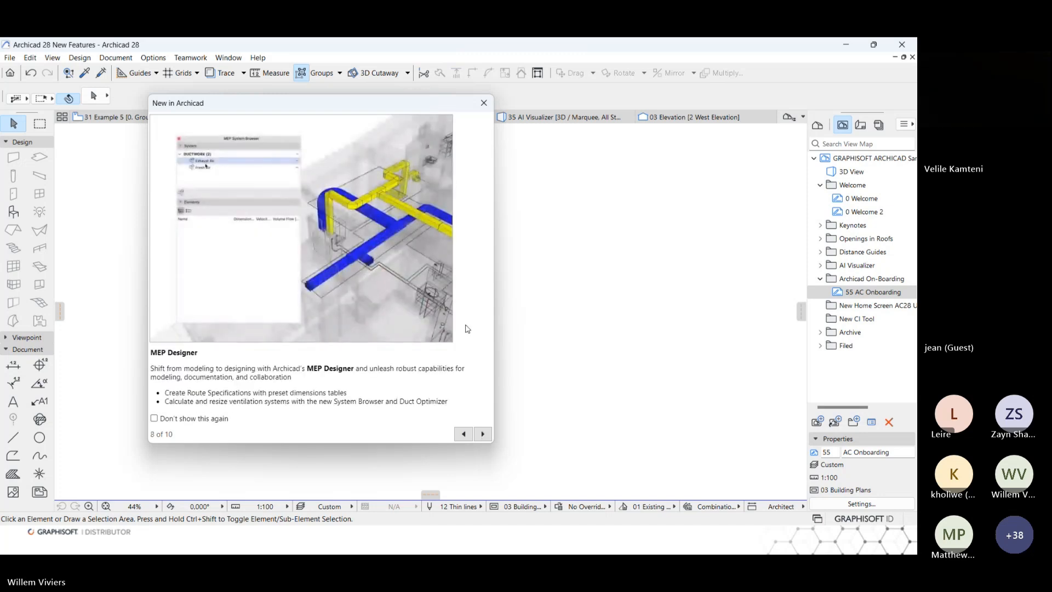
click(485, 104)
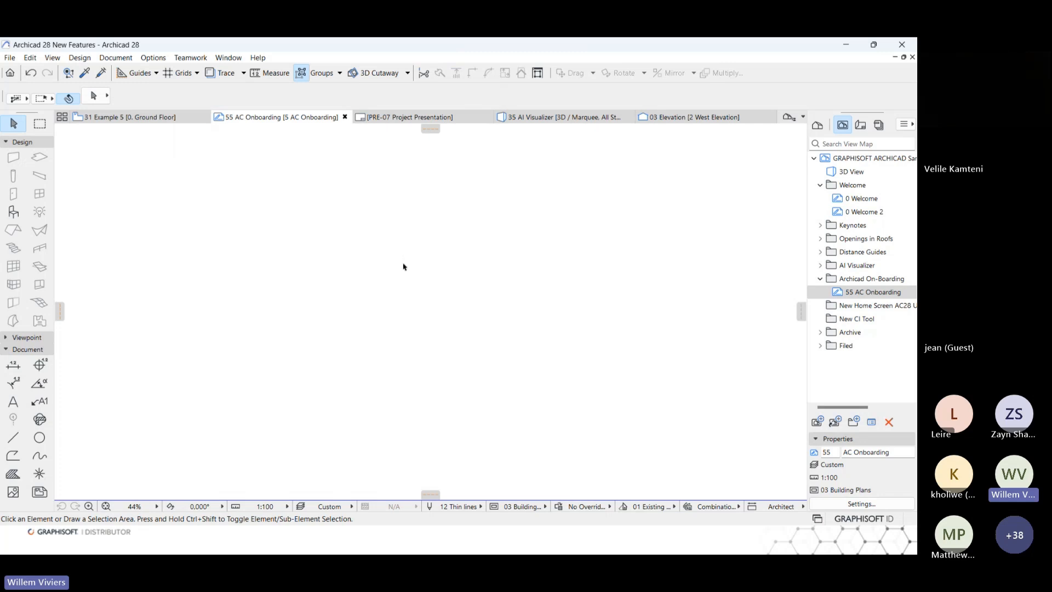
Open the Archicad Home screen and look through its Latest news section.
click(9, 58)
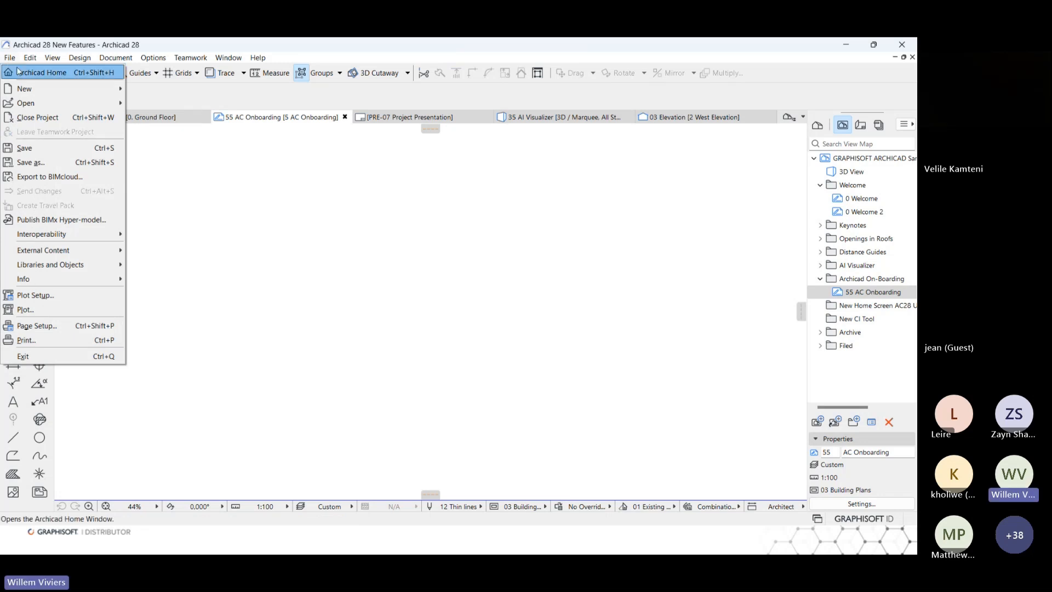
click(43, 77)
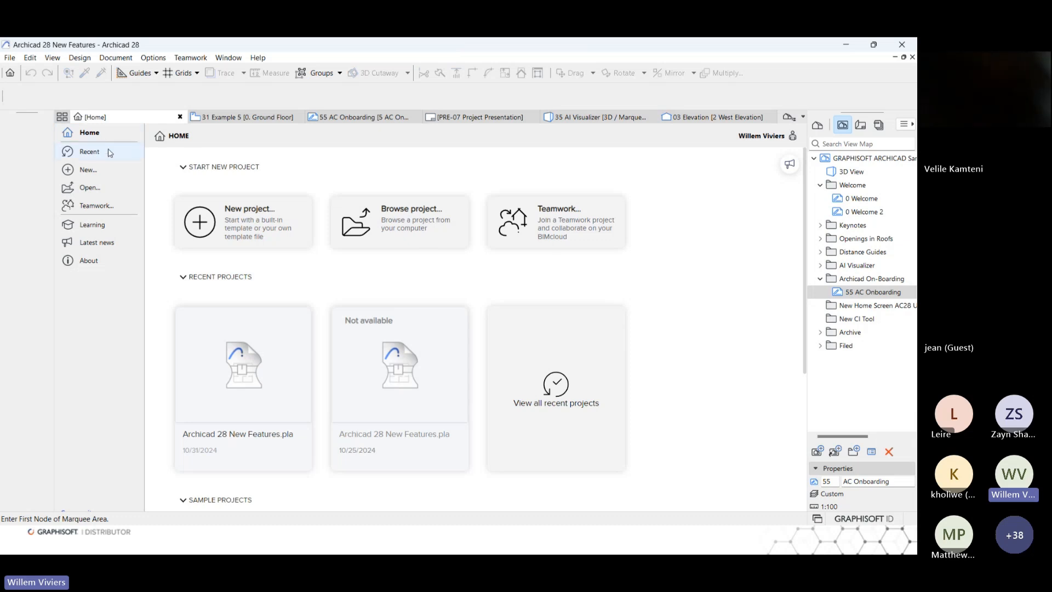
click(113, 229)
click(110, 242)
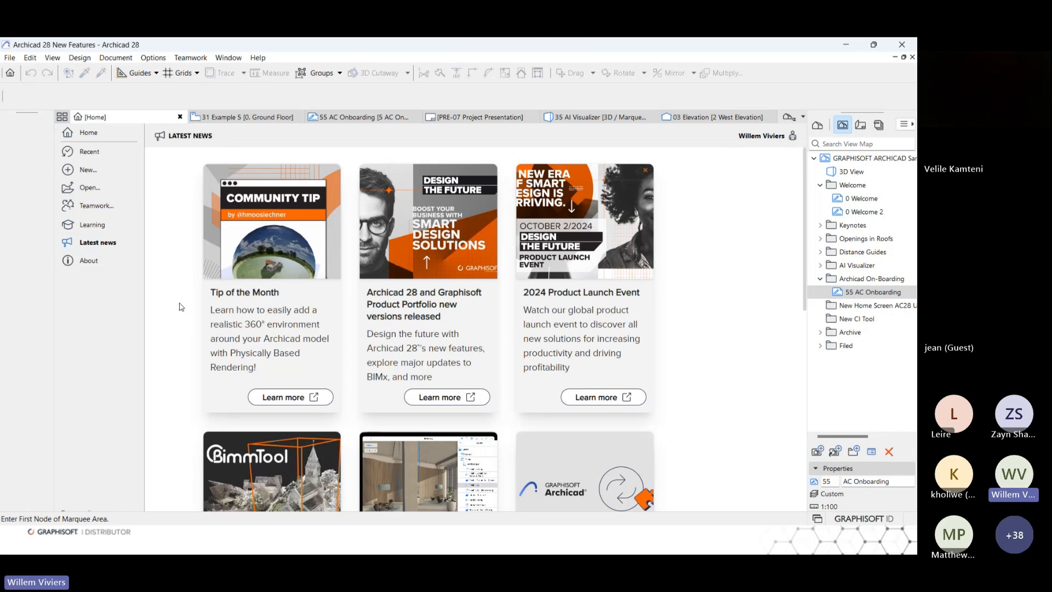
scroll(181, 306, down, 3)
scroll(182, 305, up, 3)
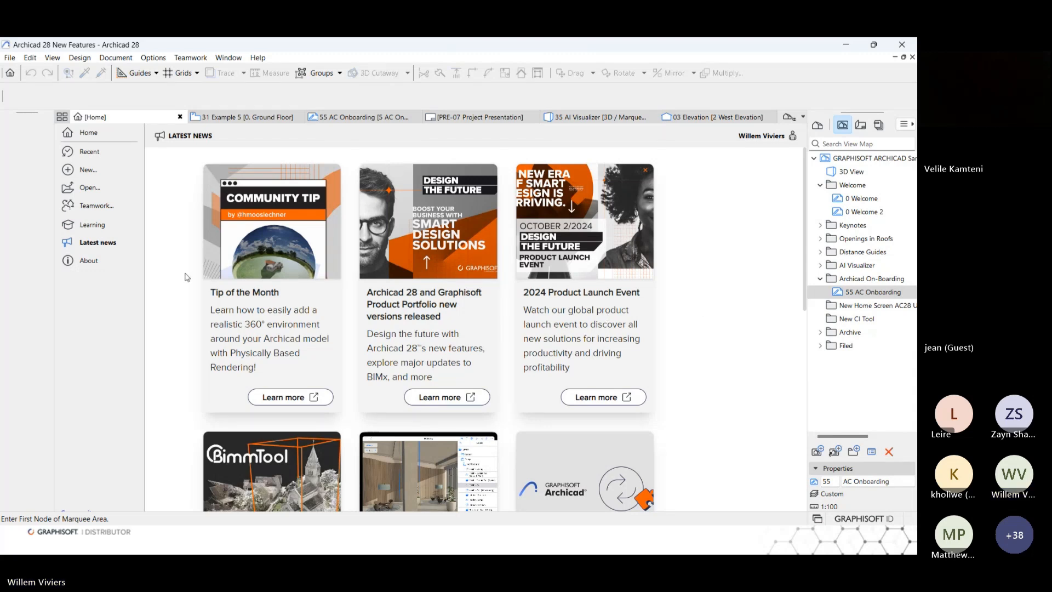
Show the Advanced modeling courses in the Learning section, open the Archicad 28 Upgrade Training page online, and allow all cookies.
click(124, 228)
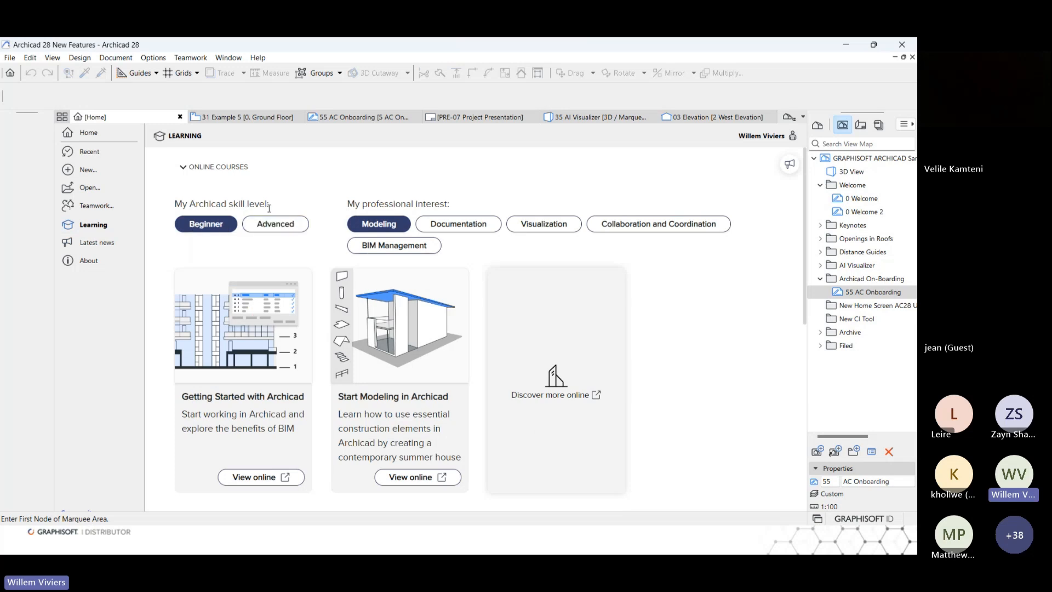
click(276, 228)
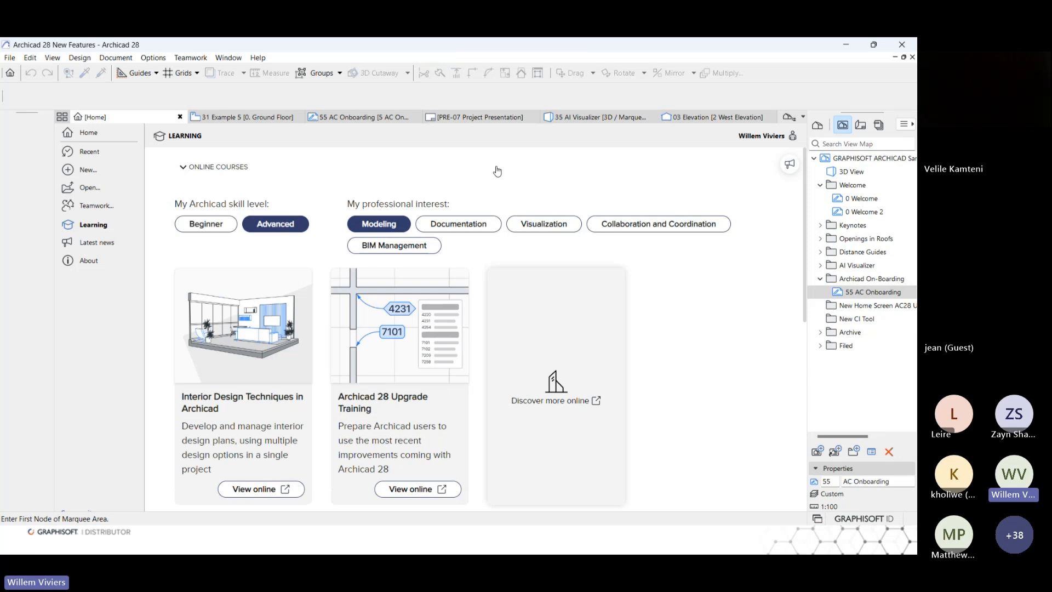
scroll(497, 171, down, 1)
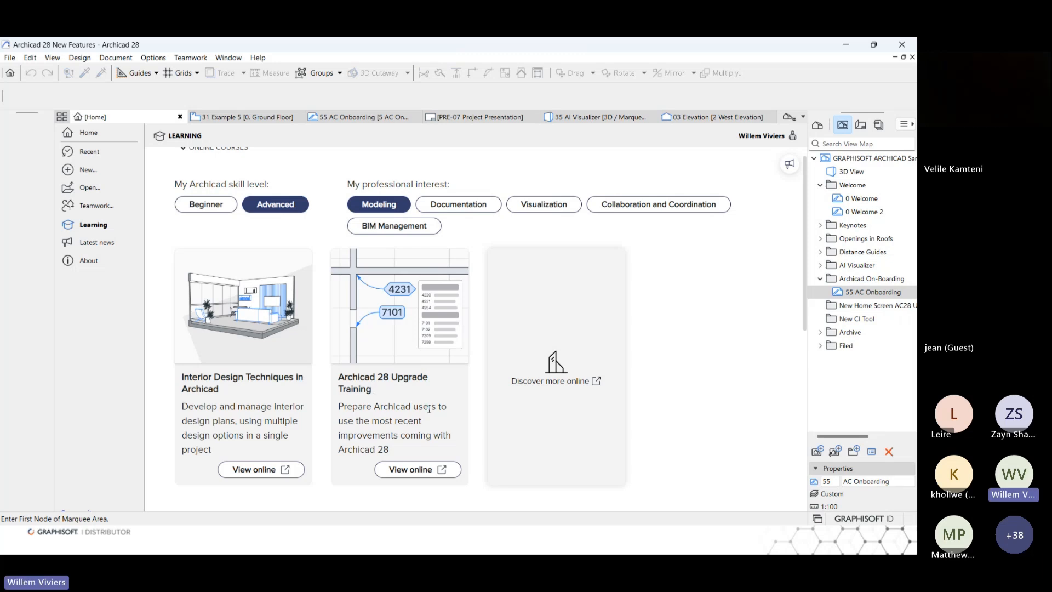
click(416, 469)
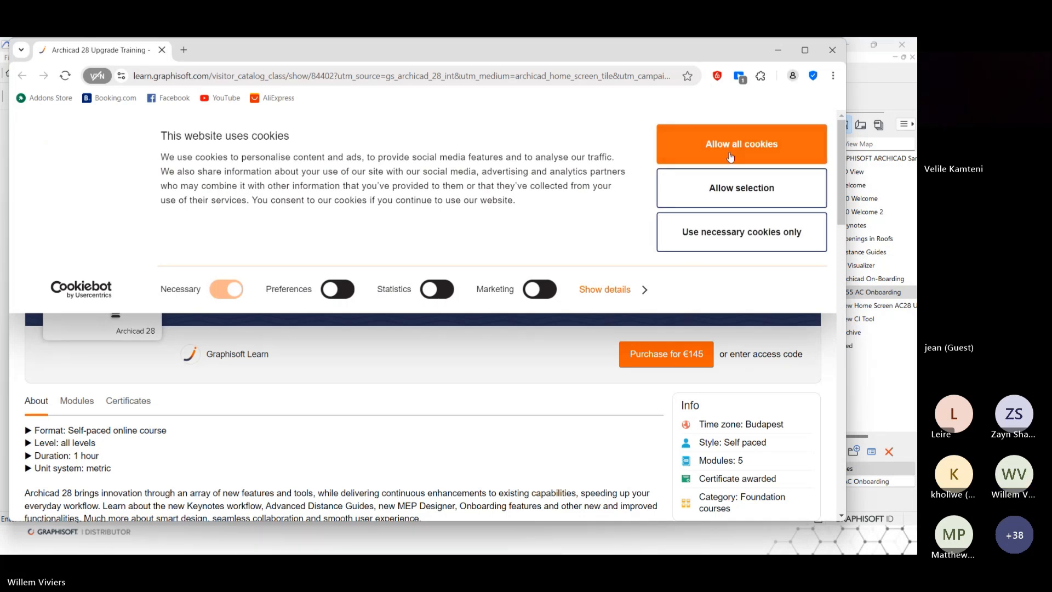
click(726, 154)
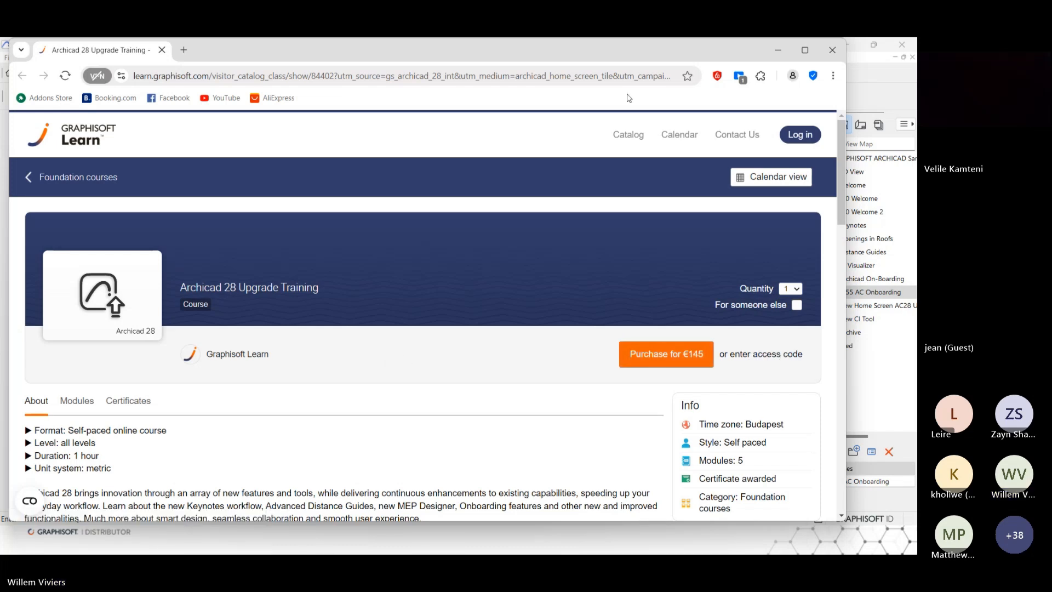
Close the upgrade training web page and switch to the CI Tools UGM Oct 2024 presentation in PowerPoint.
click(826, 55)
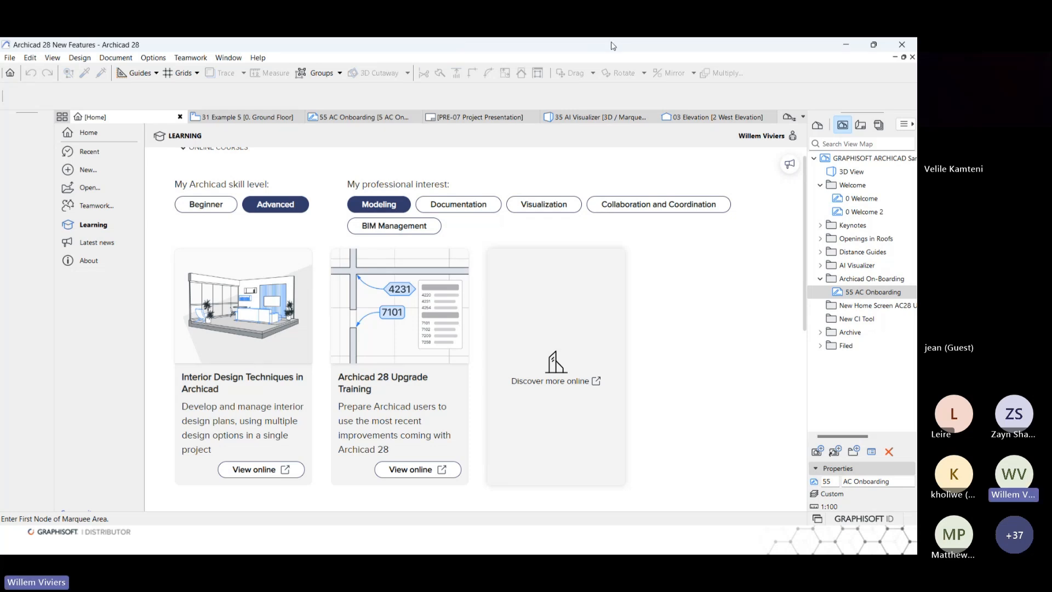
key(alt+Tab)
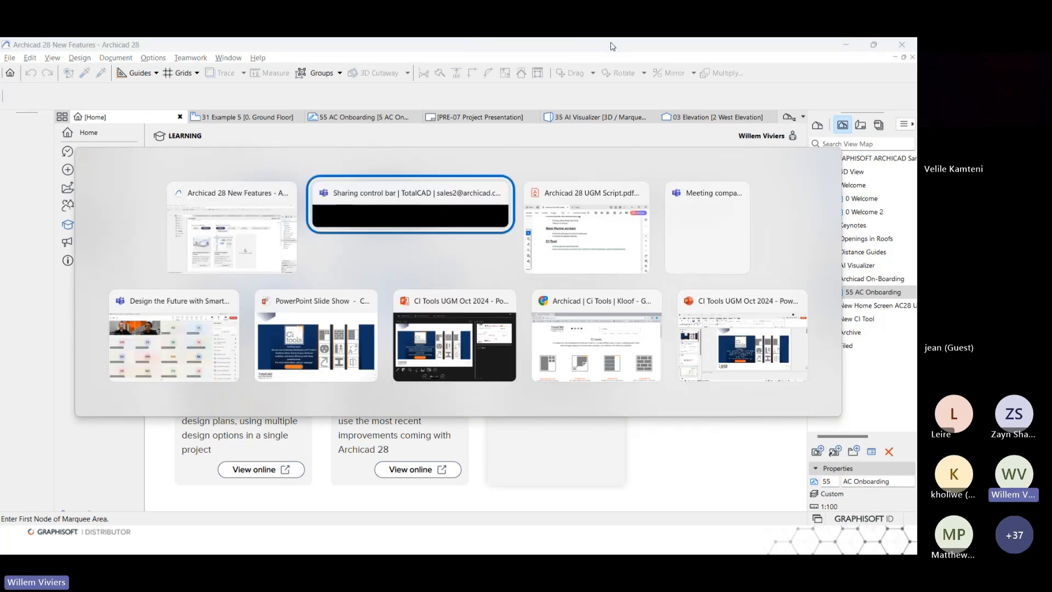
click(458, 358)
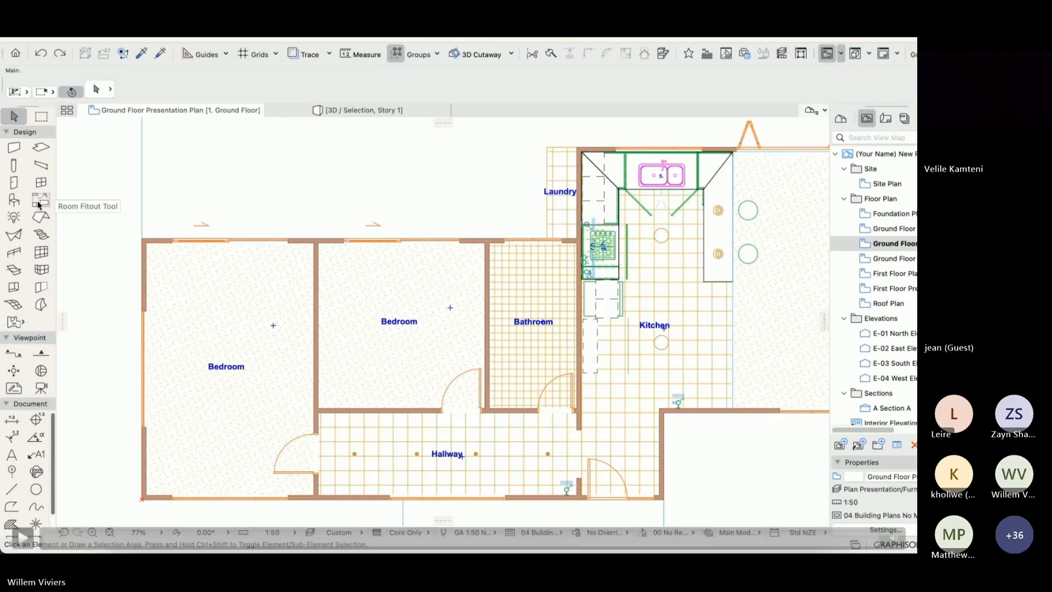
Look through the Room Fitout library parts and place Bedroom Fitout #2149 in both bedrooms of the ground floor plan.
double_click(37, 200)
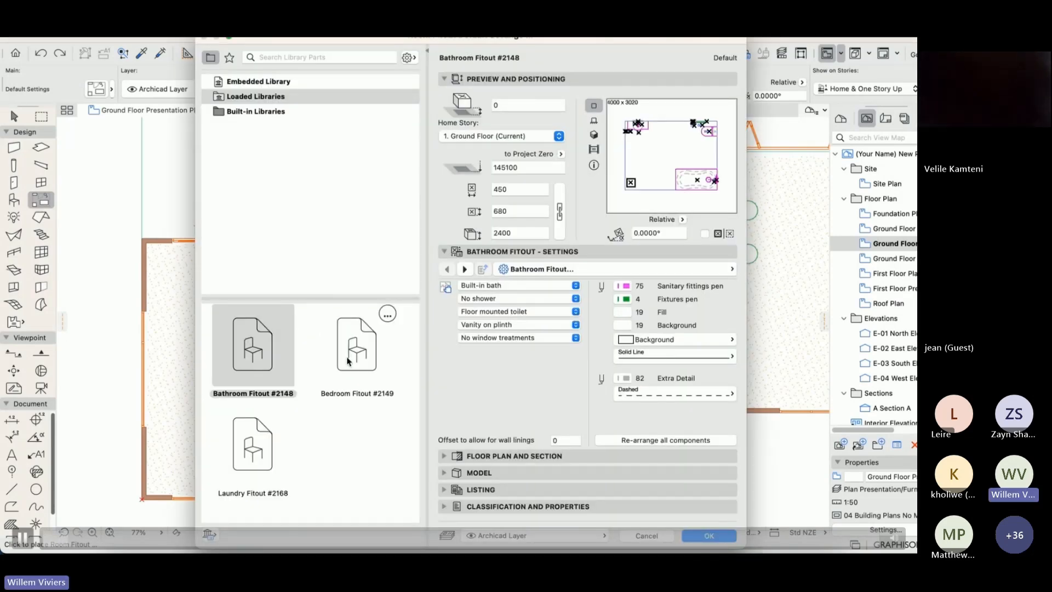
click(348, 361)
click(253, 444)
click(255, 372)
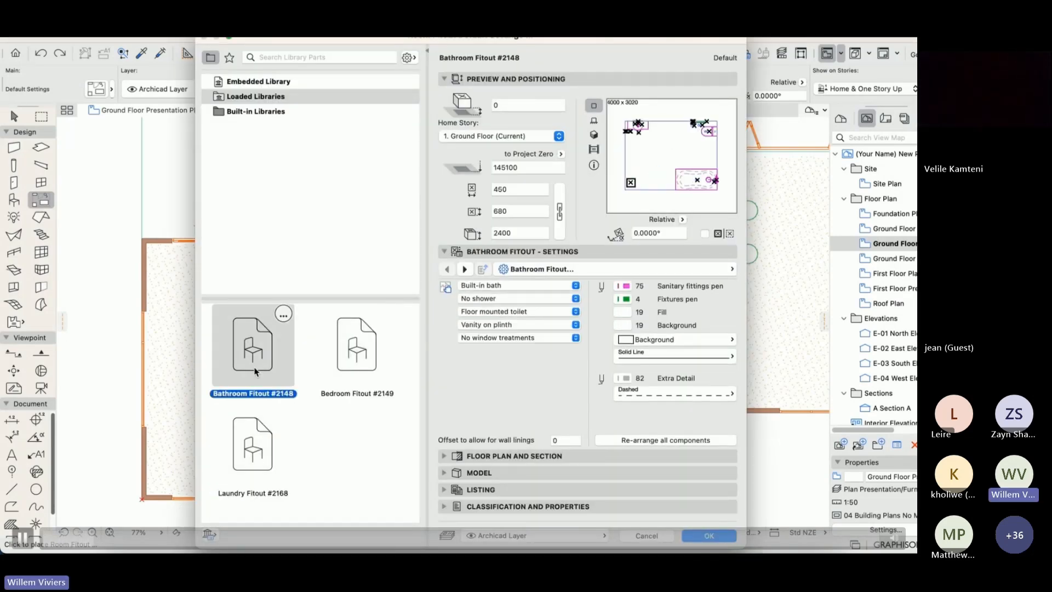
click(357, 348)
click(706, 535)
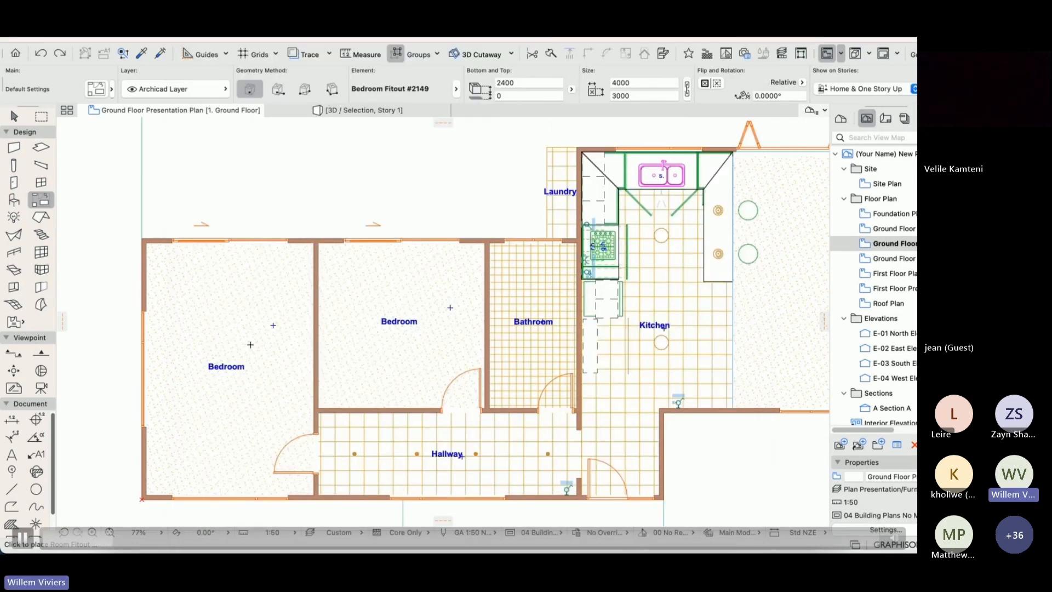
click(223, 333)
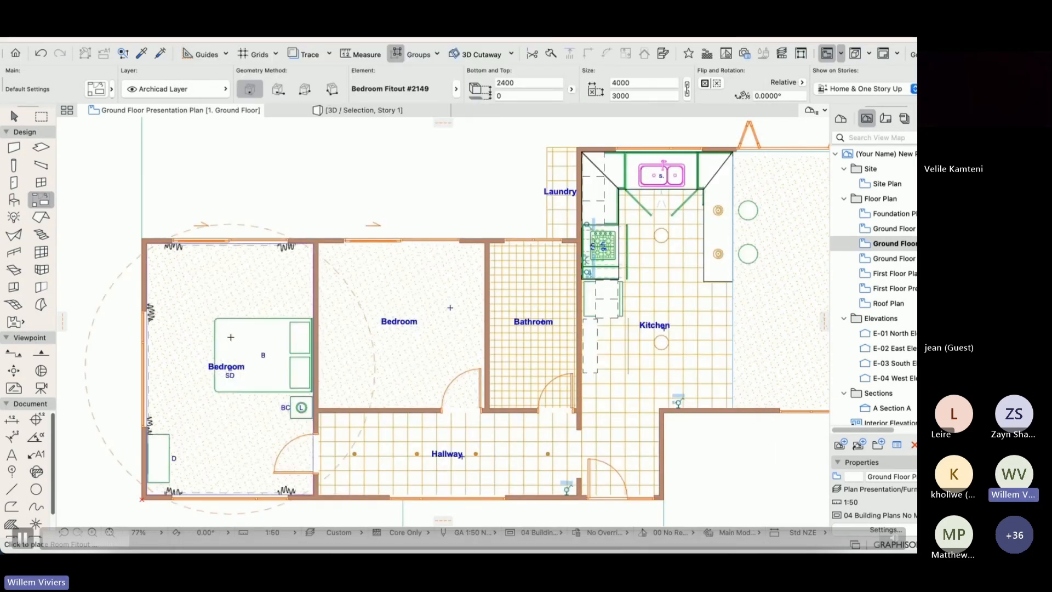
click(406, 296)
Place Bathroom Fitout #2148 in the bathroom using the Room Fitout tool.
double_click(41, 200)
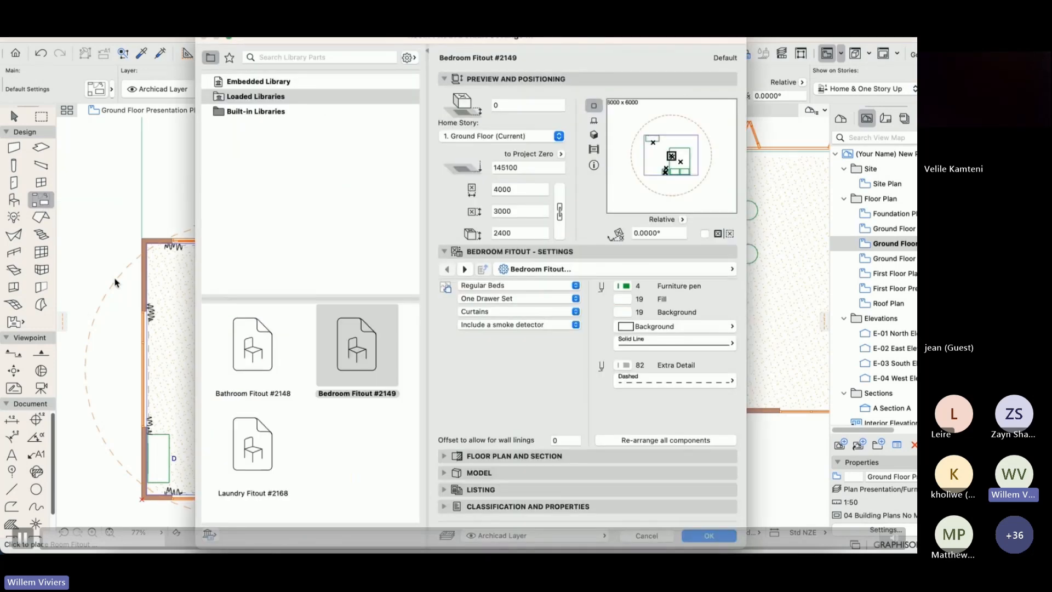
click(257, 368)
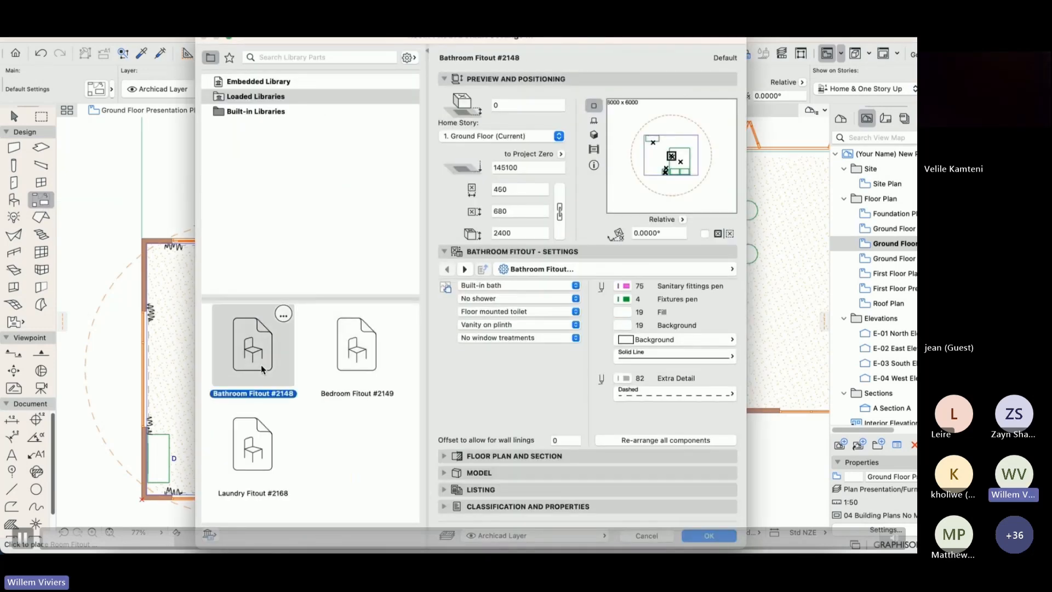
click(695, 537)
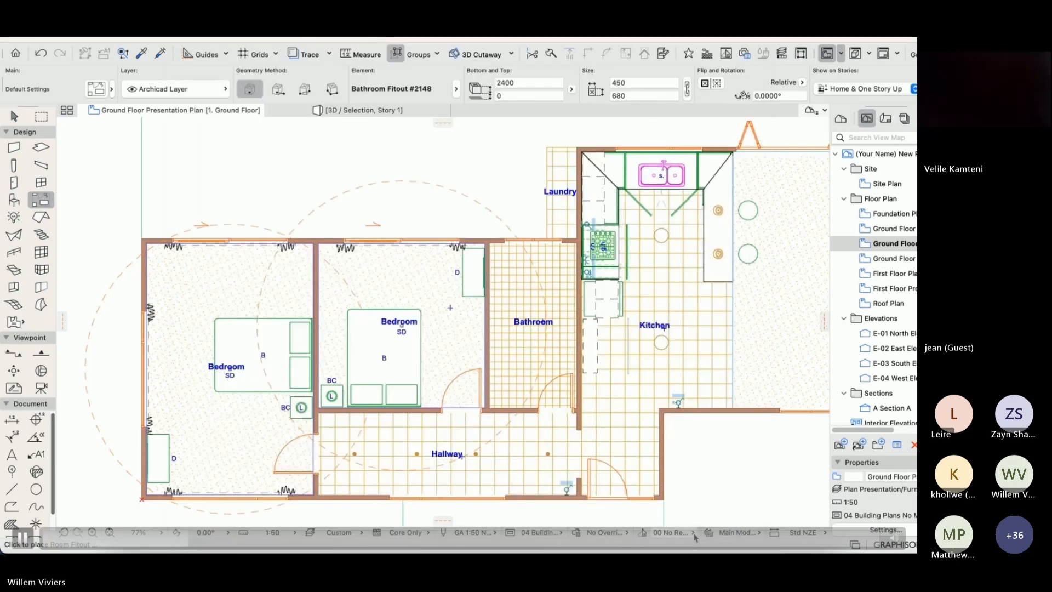
click(525, 294)
Place Laundry Fitout #2168 in the laundry using the Room Fitout tool.
double_click(41, 199)
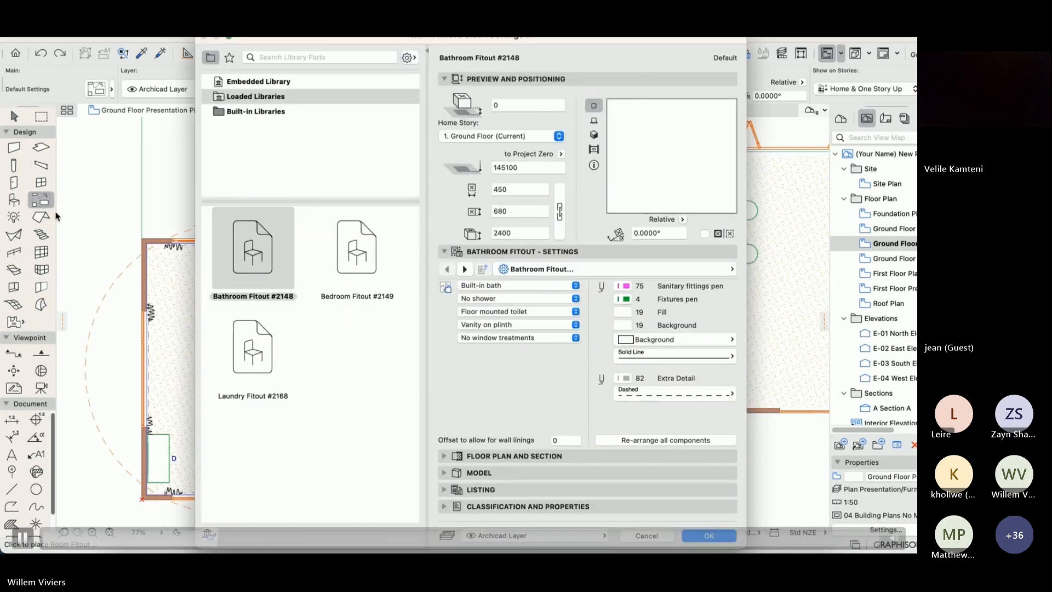
click(259, 454)
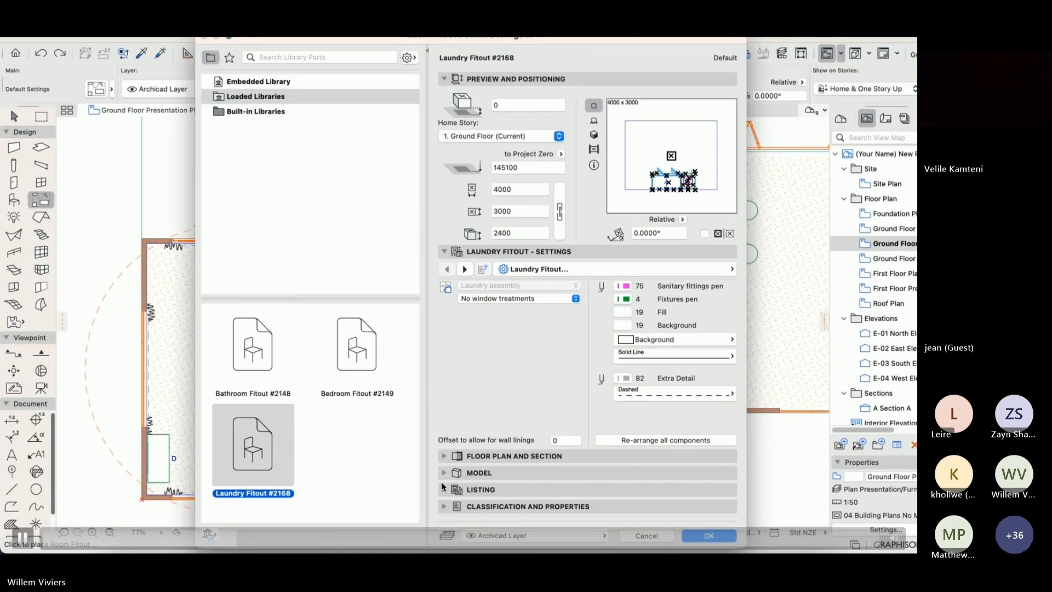
click(711, 537)
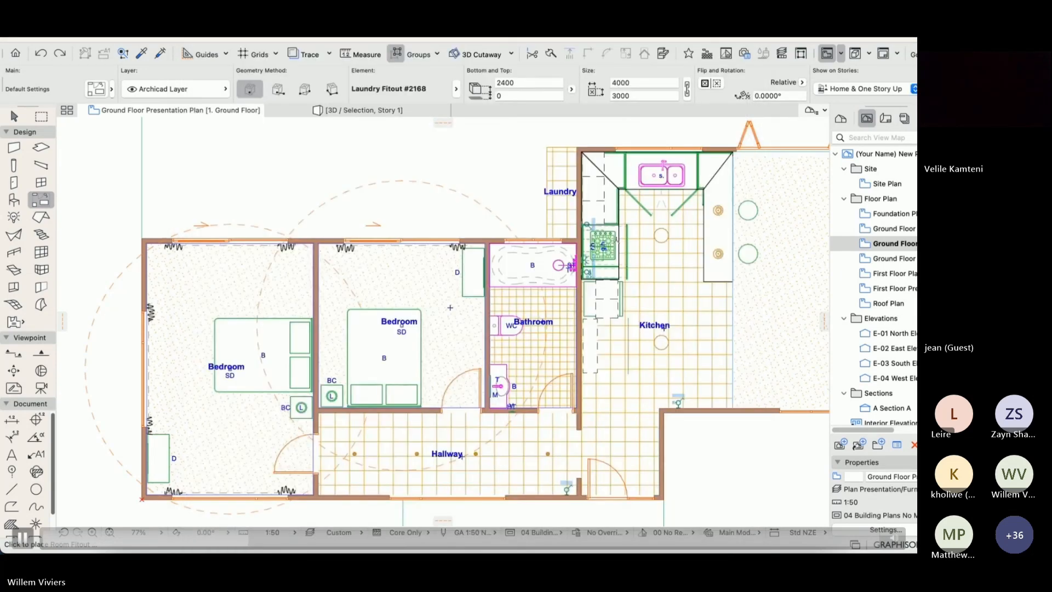
click(568, 173)
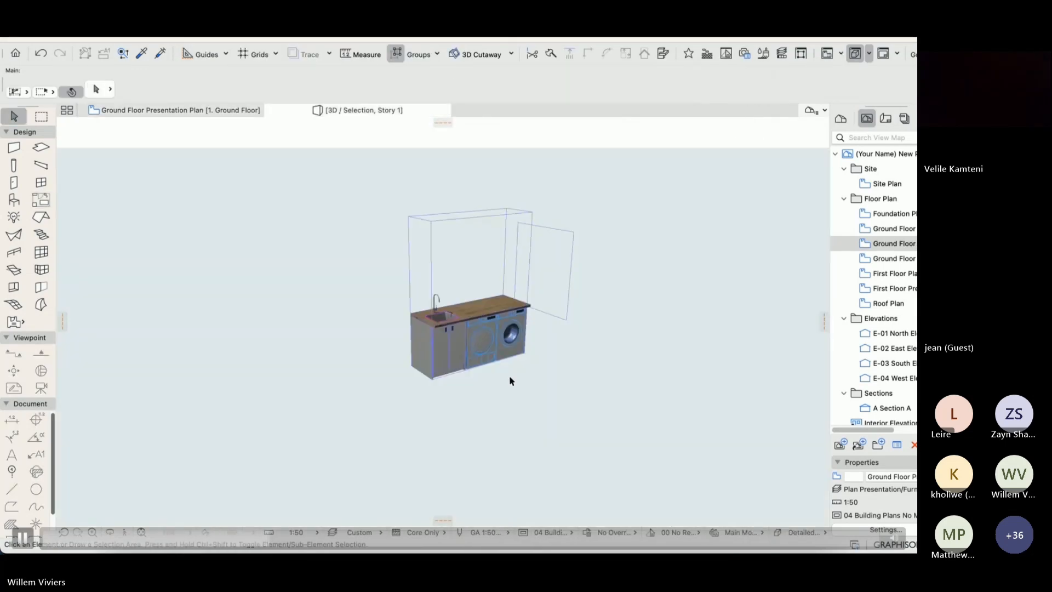
Move the bed assembly in the bedroom beside the bathroom against the wall shared with the other bedroom.
shift+middle_drag(510, 377, 593, 399)
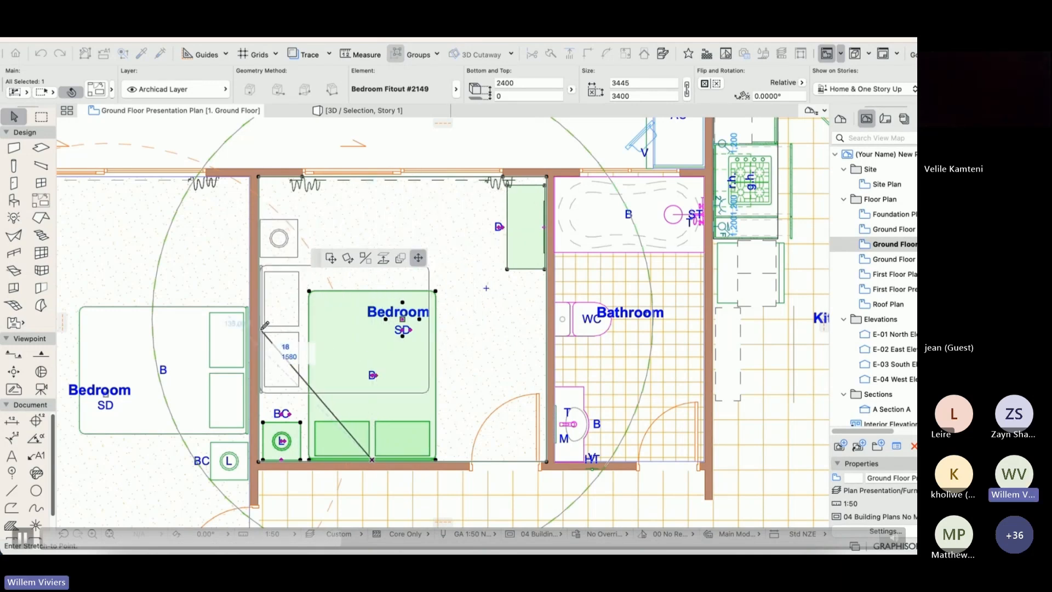
click(263, 320)
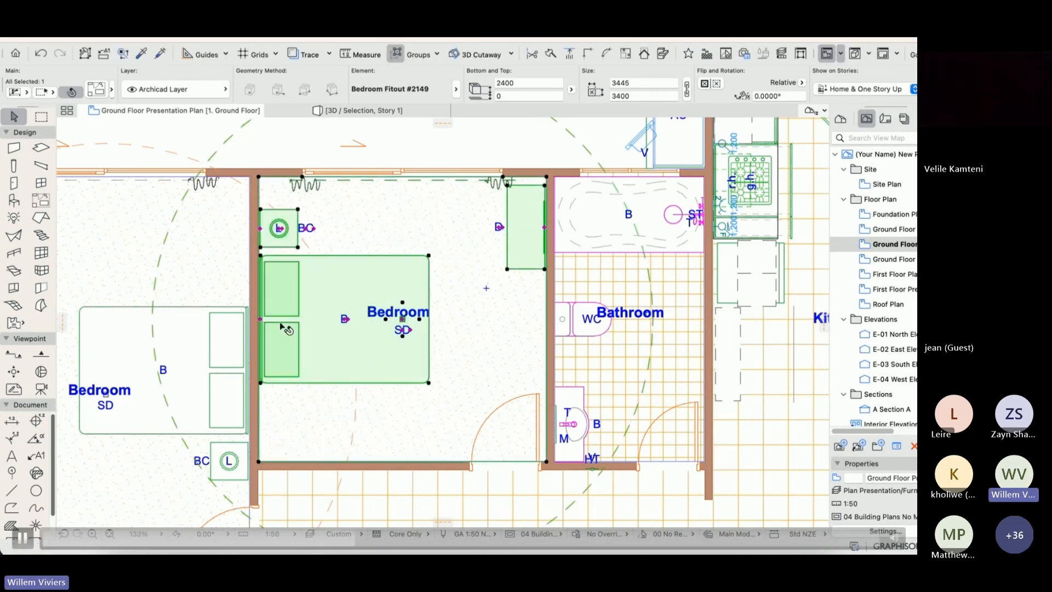
Review the selected bedroom fitout's bed, drawer and window treatment options and set it to No smoke detector.
double_click(338, 358)
click(489, 286)
click(484, 362)
click(493, 299)
click(494, 332)
click(509, 313)
click(510, 326)
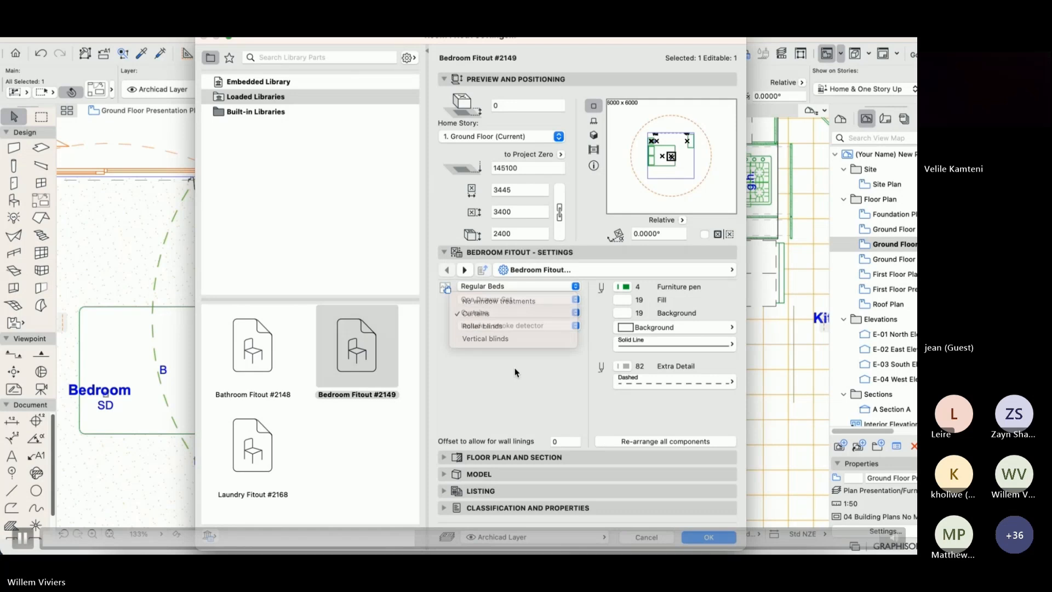
click(509, 326)
click(520, 315)
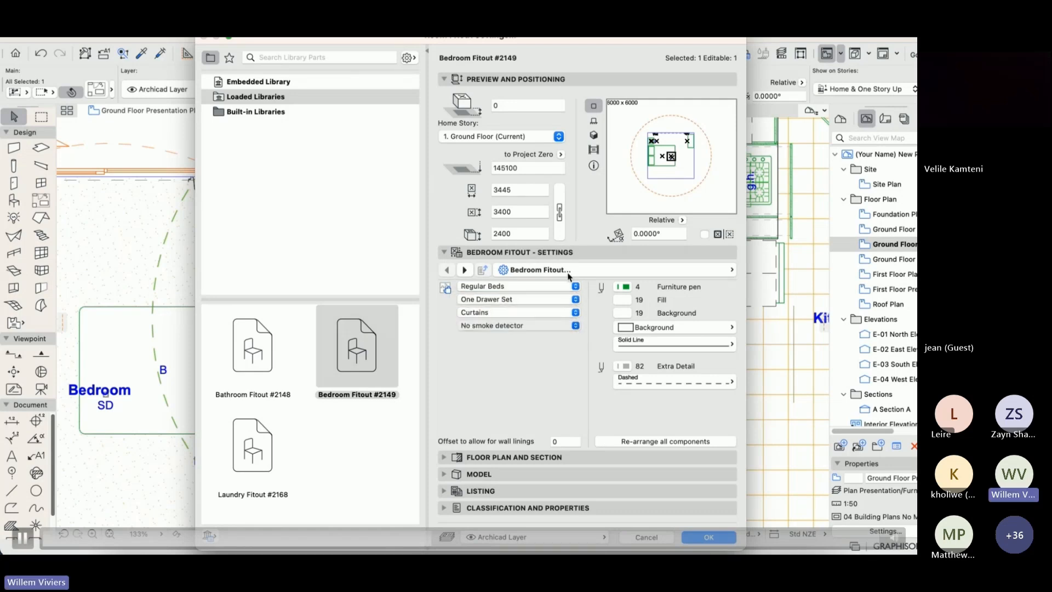
Set the Bed Assembly of the bedroom fitout to include two cabinets.
click(573, 270)
click(804, 290)
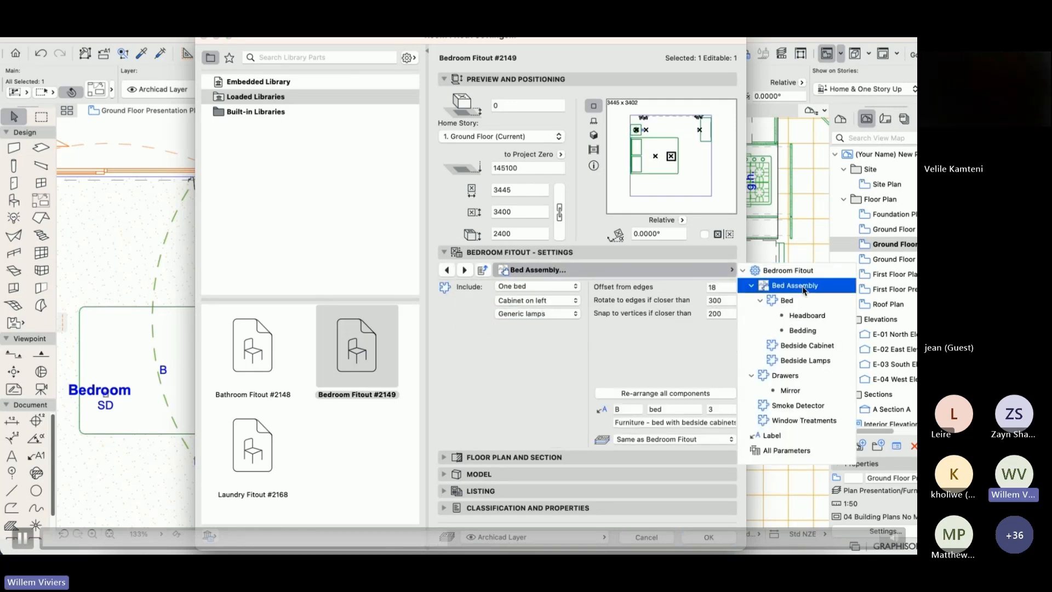
click(459, 331)
click(517, 300)
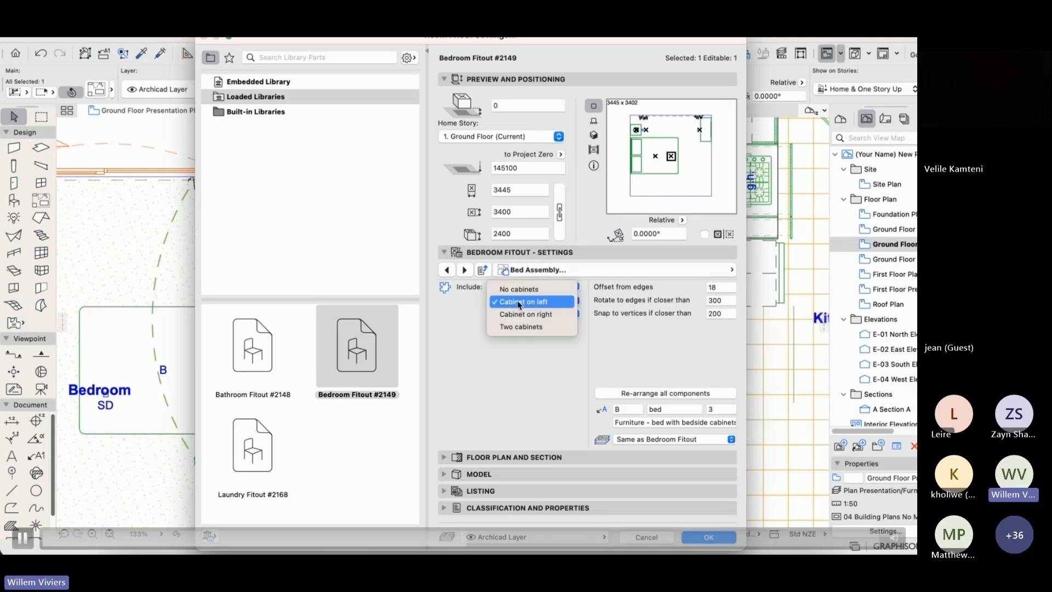
click(517, 327)
Set the bed to the New Zealand Double size, apply the fitout settings, and view the bedroom fitout in 3D.
click(600, 271)
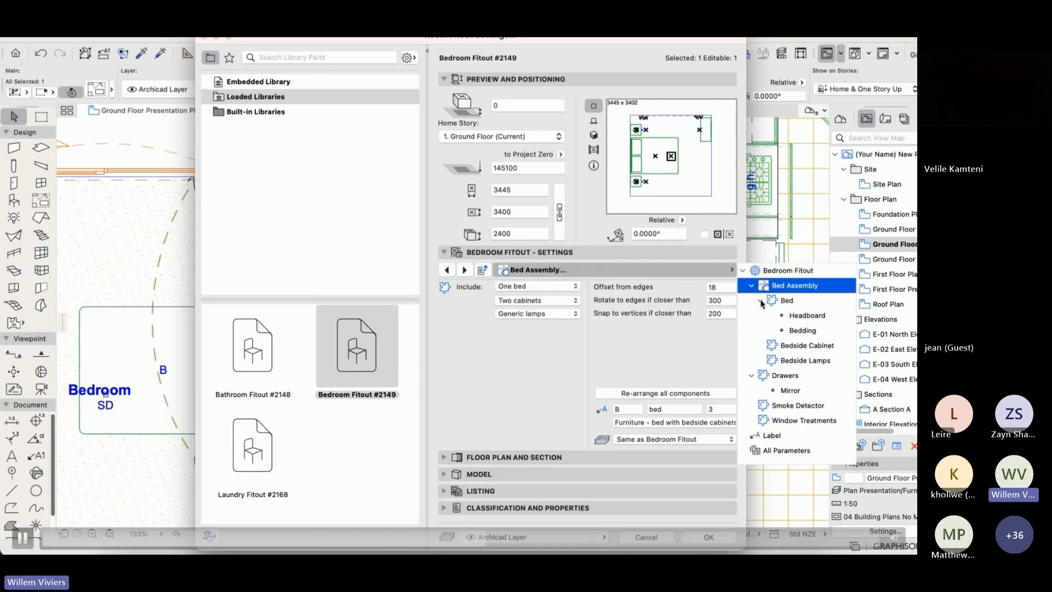
click(783, 301)
click(515, 338)
click(485, 284)
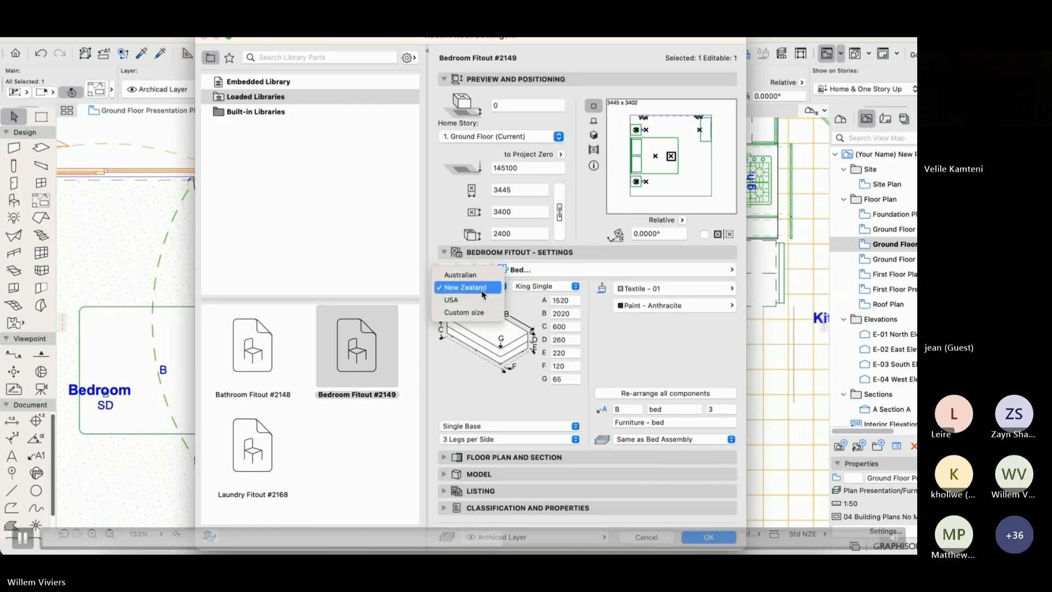
click(560, 287)
click(559, 286)
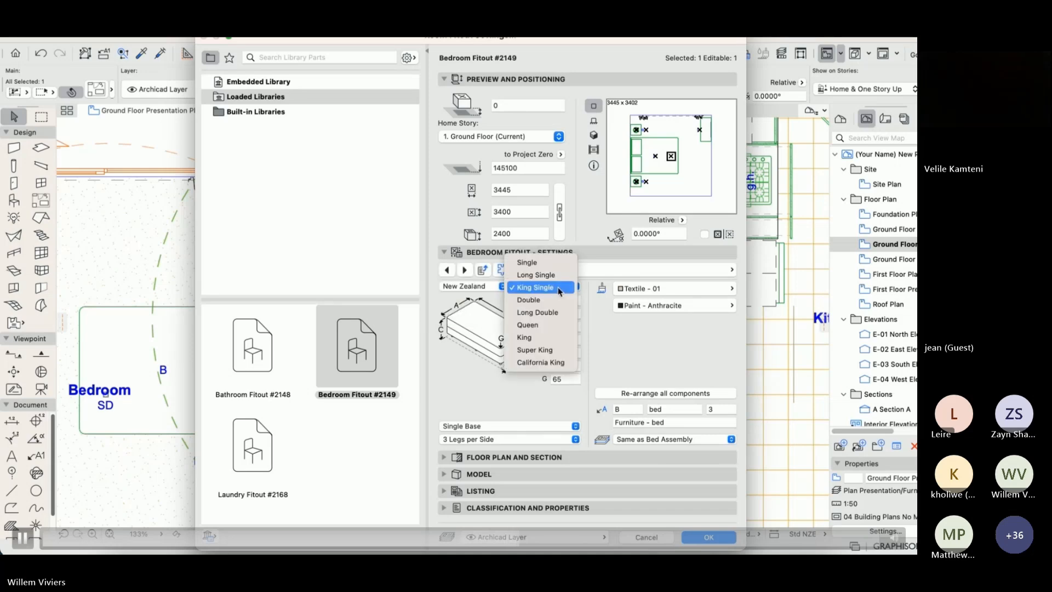
click(529, 299)
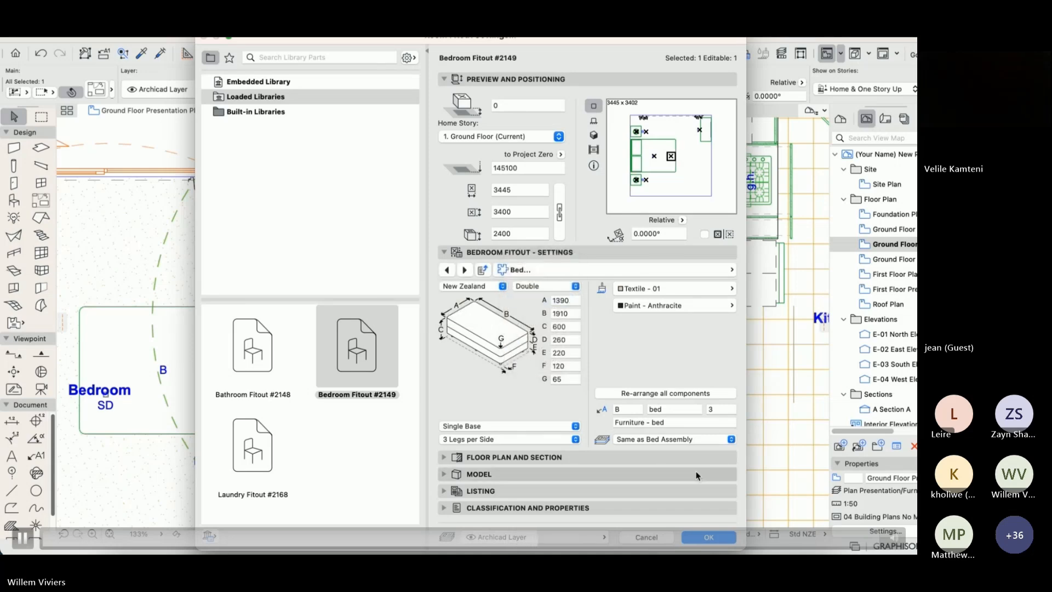
click(709, 537)
key(F5)
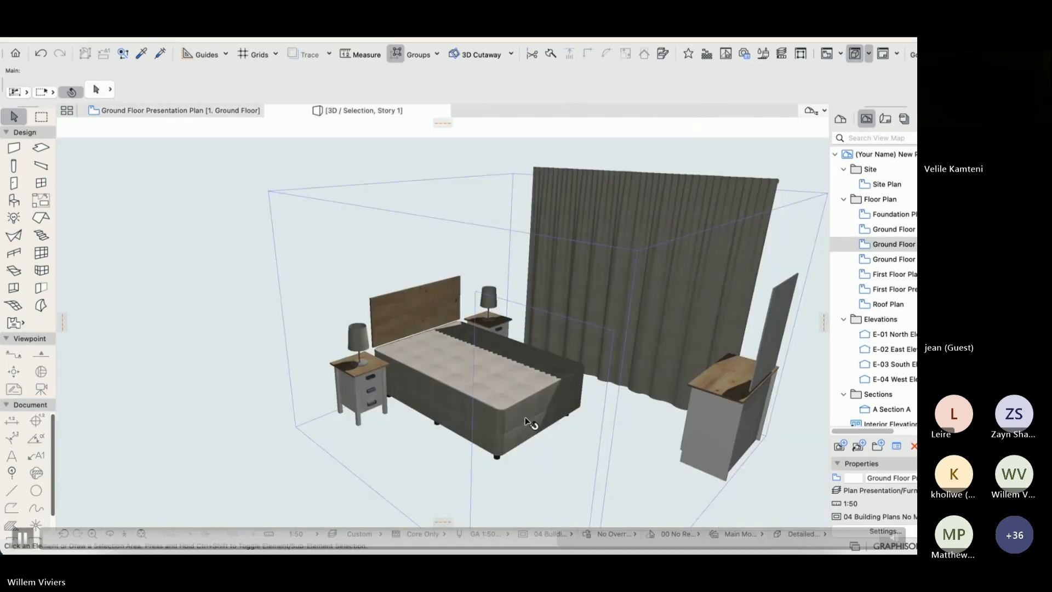
shift+middle_drag(408, 409, 615, 443)
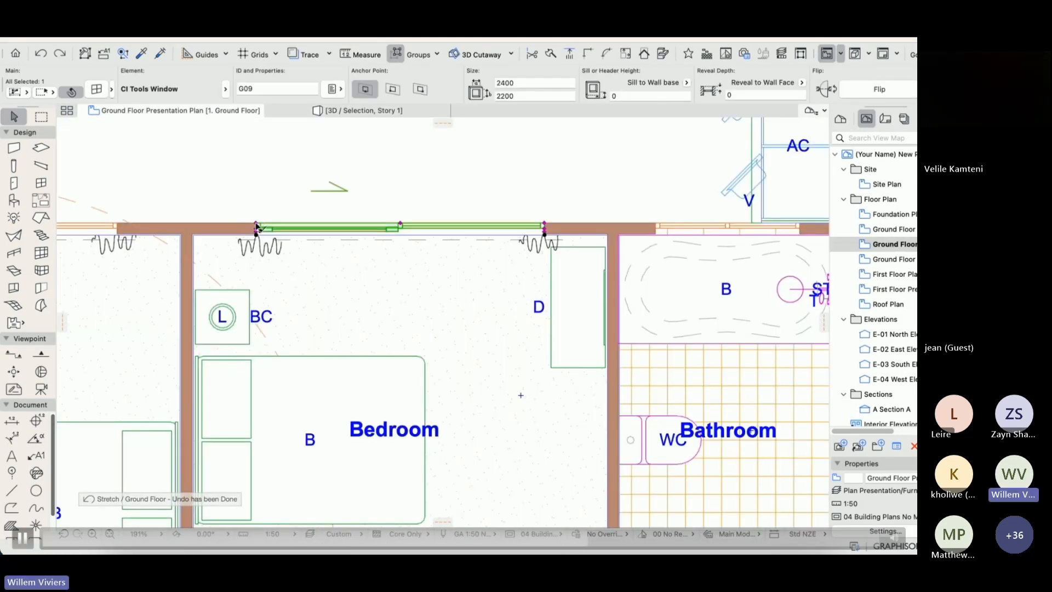
Stretch the window of the bedroom beside the bathroom to a width of 2000 mm.
click(256, 225)
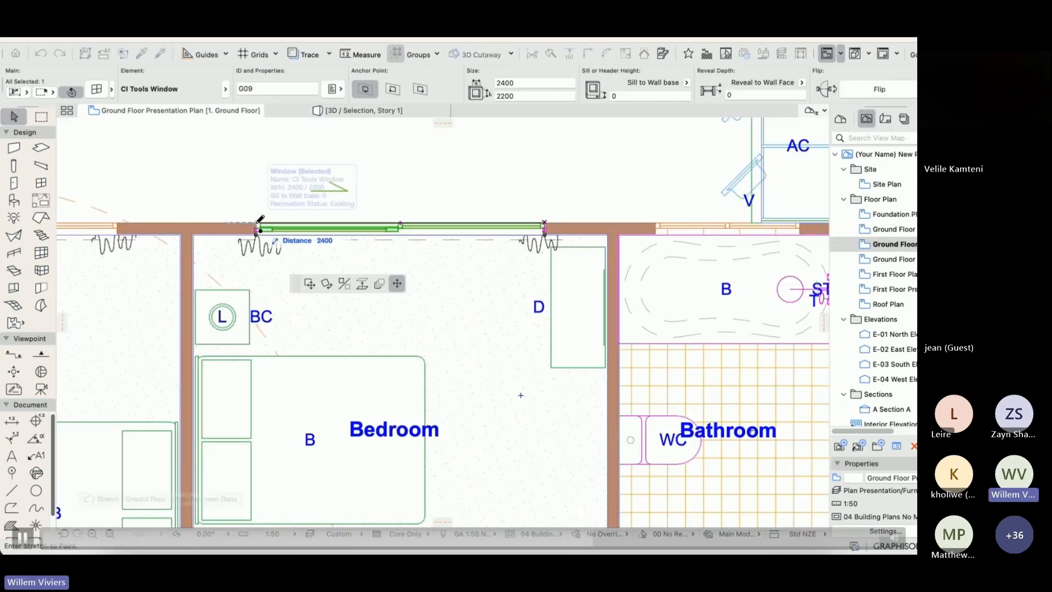
text(2000)
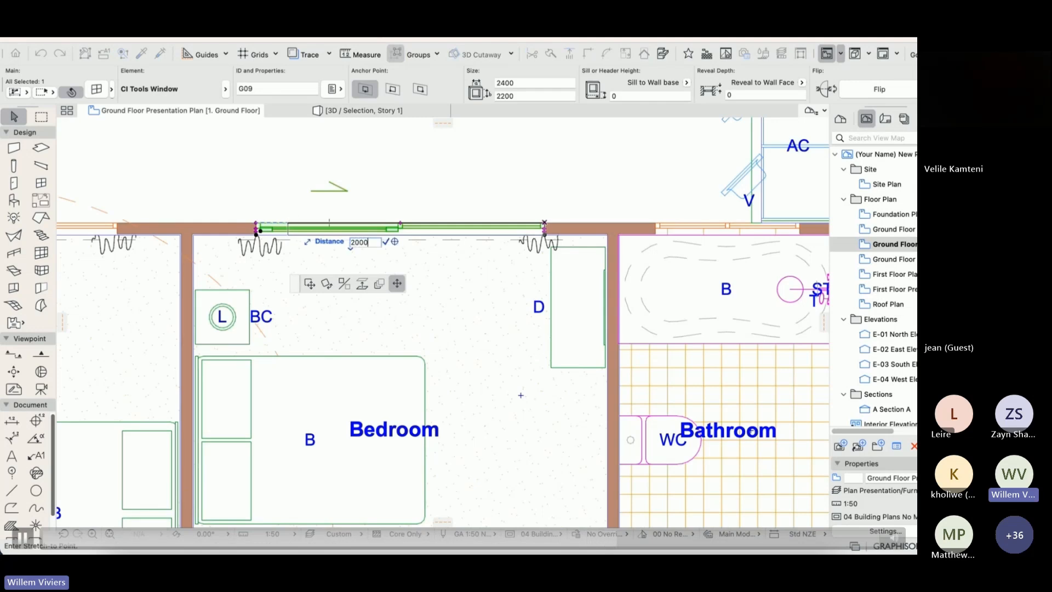
key(Return)
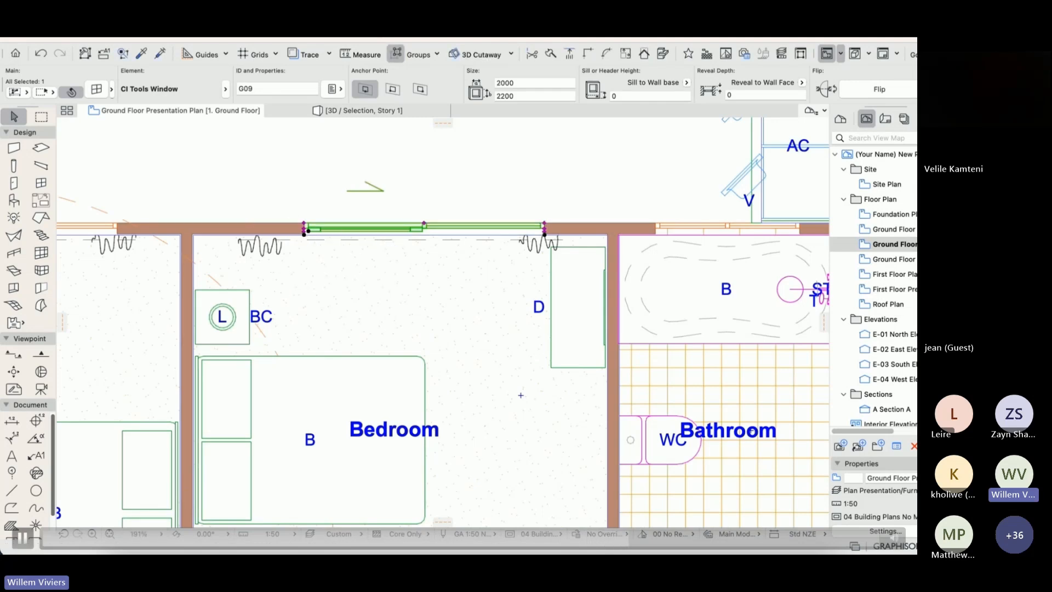
key(Escape)
Update the zone polygons for all visible zones with the CI Tools Fitout command.
click(549, 37)
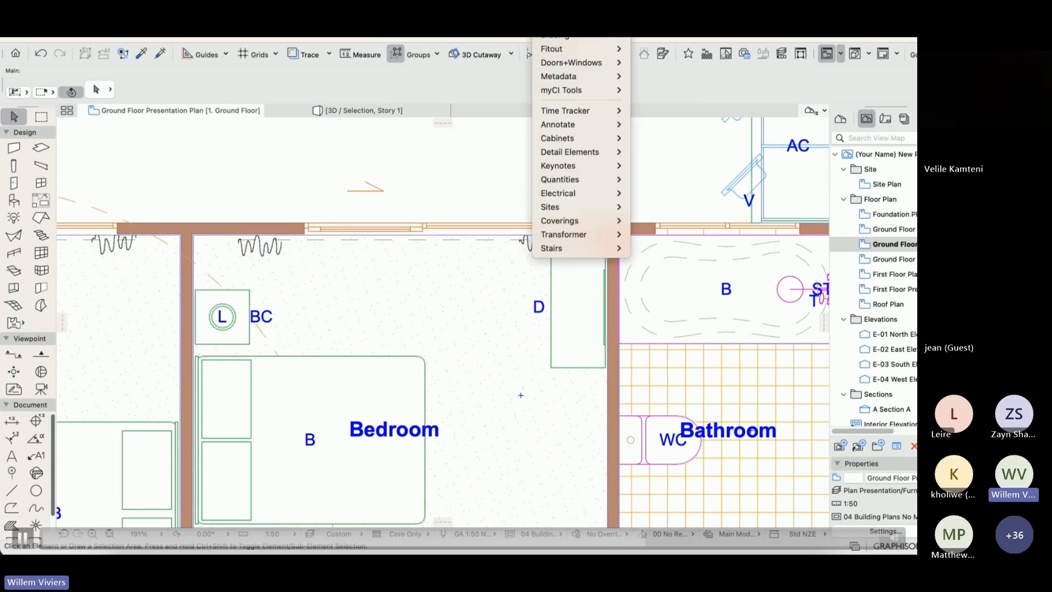
mouse_move(570, 52)
click(670, 52)
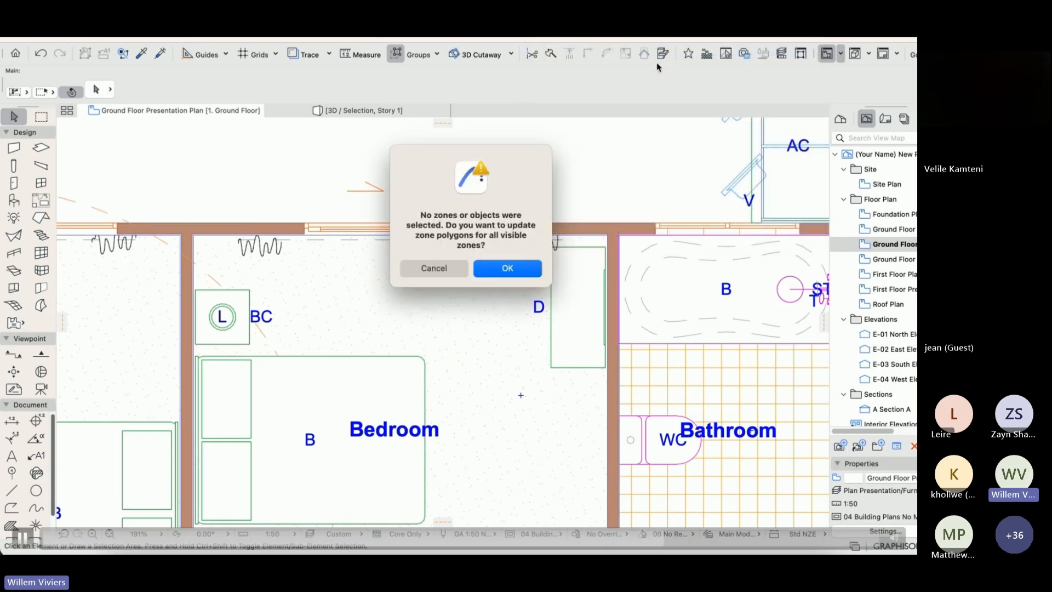
click(507, 267)
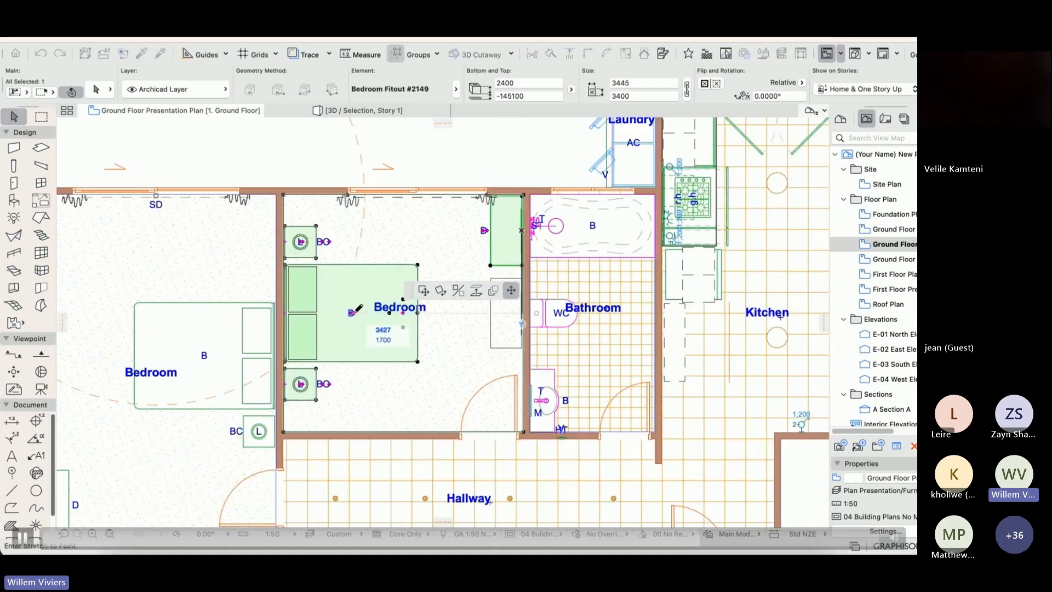
Move the bedroom drawers along the bathroom wall to face the bed, and convert the fitout assembly to components.
click(355, 313)
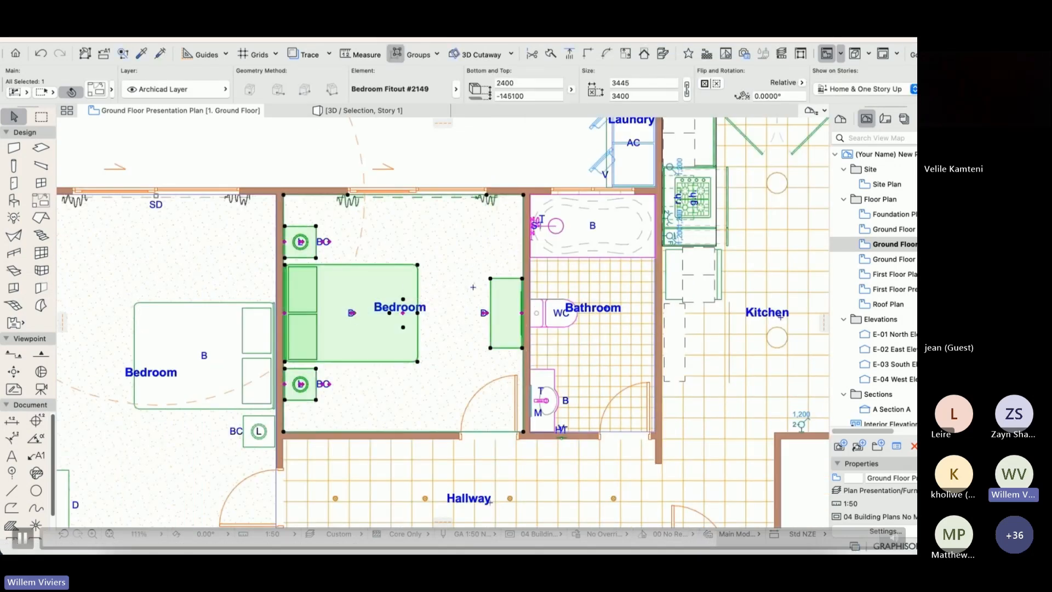
click(552, 28)
mouse_move(568, 50)
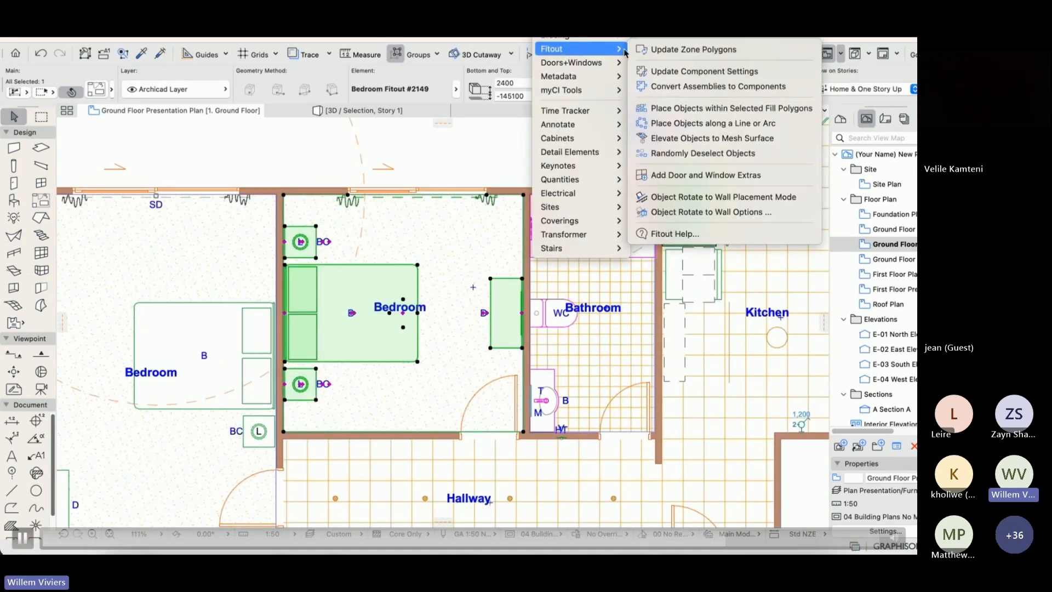
click(673, 88)
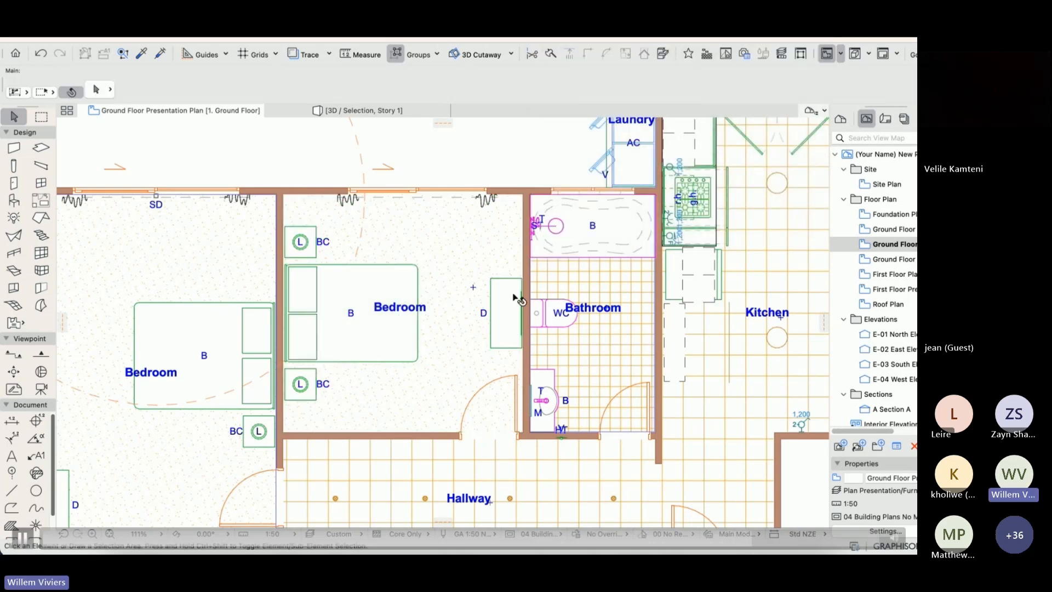
Select the separated curtain and drawers in turn, and replace the drawers with Sofa Bed Futon 27 from a "sofa" library search.
click(472, 209)
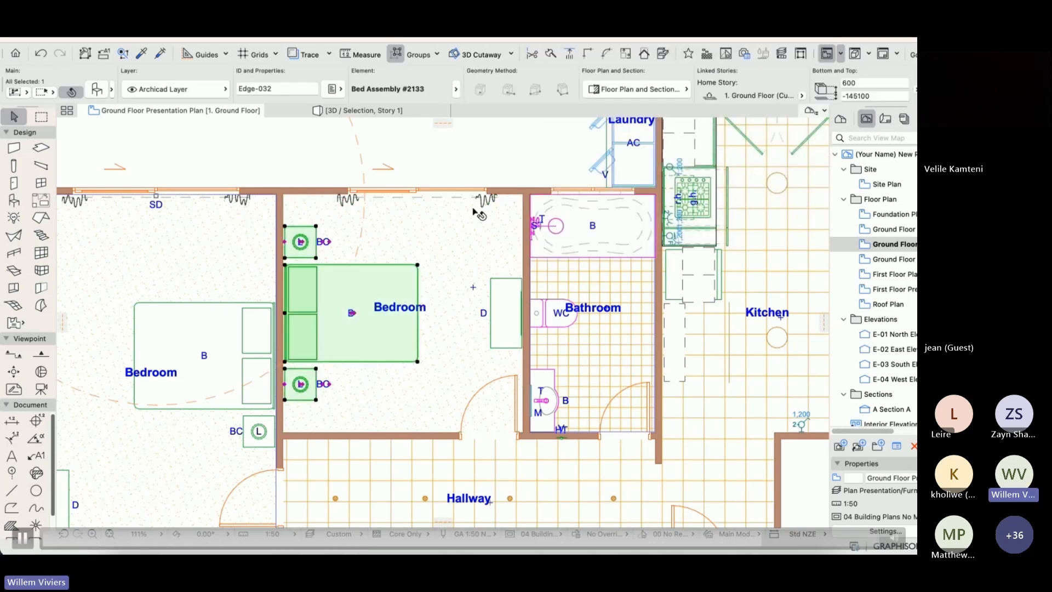
click(511, 296)
key(super+t)
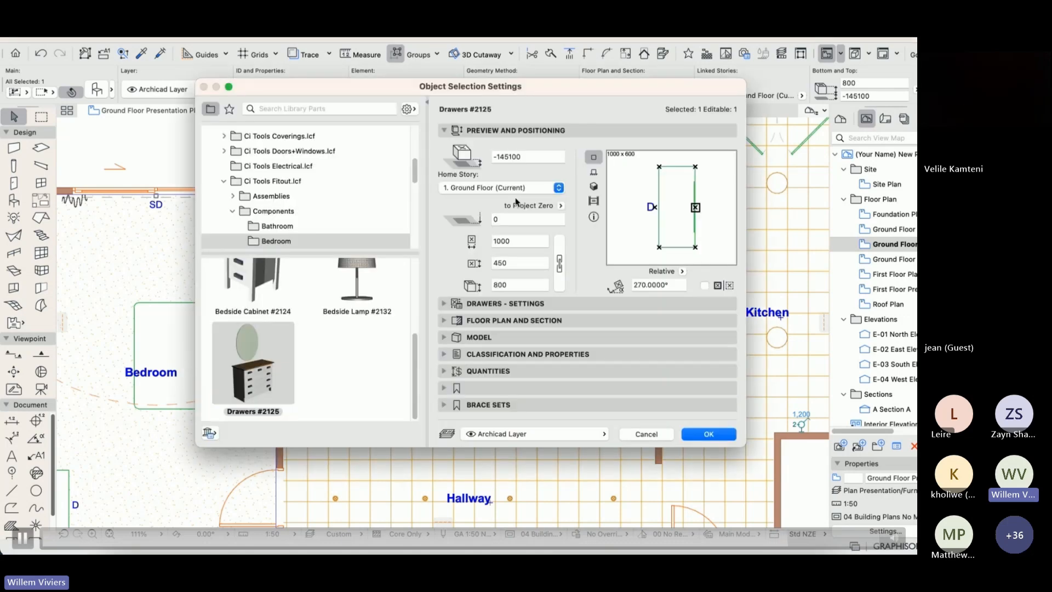
click(315, 107)
text(sofa)
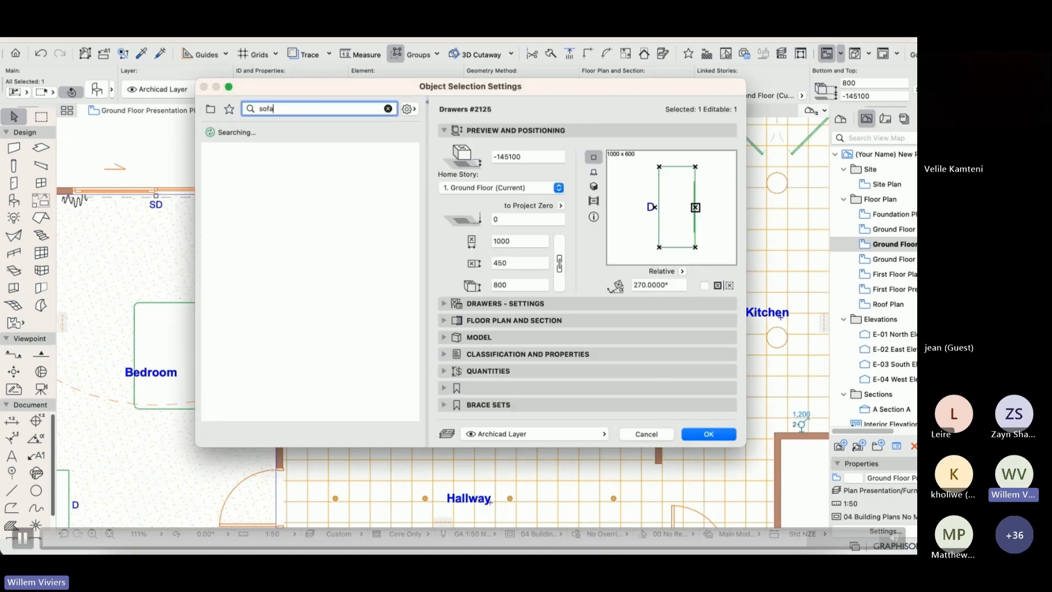
click(351, 183)
click(686, 207)
click(708, 434)
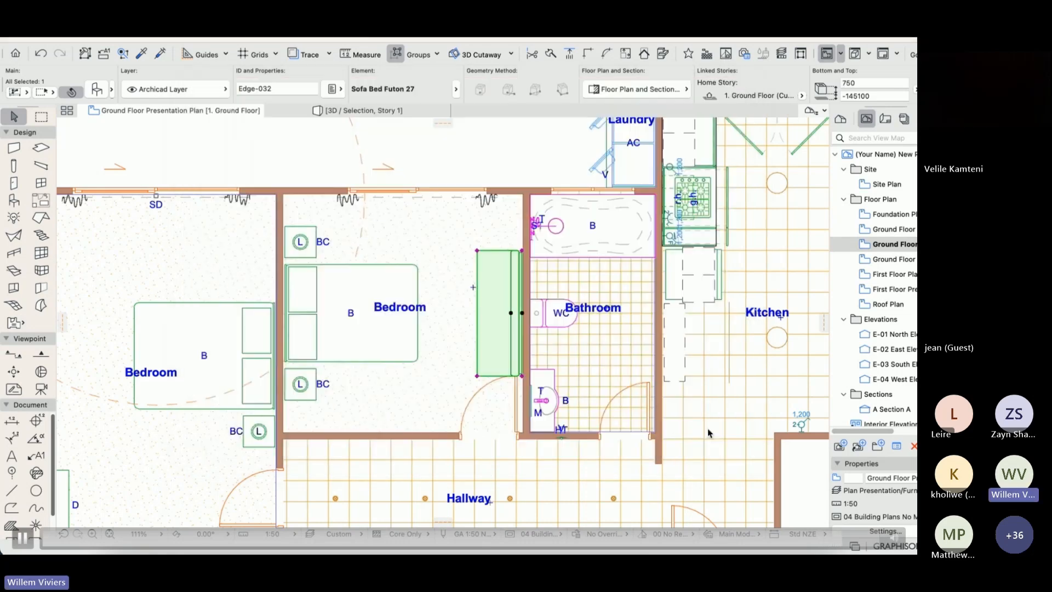
View the furnished bedroom in 3D and select its window curtain.
key(F5)
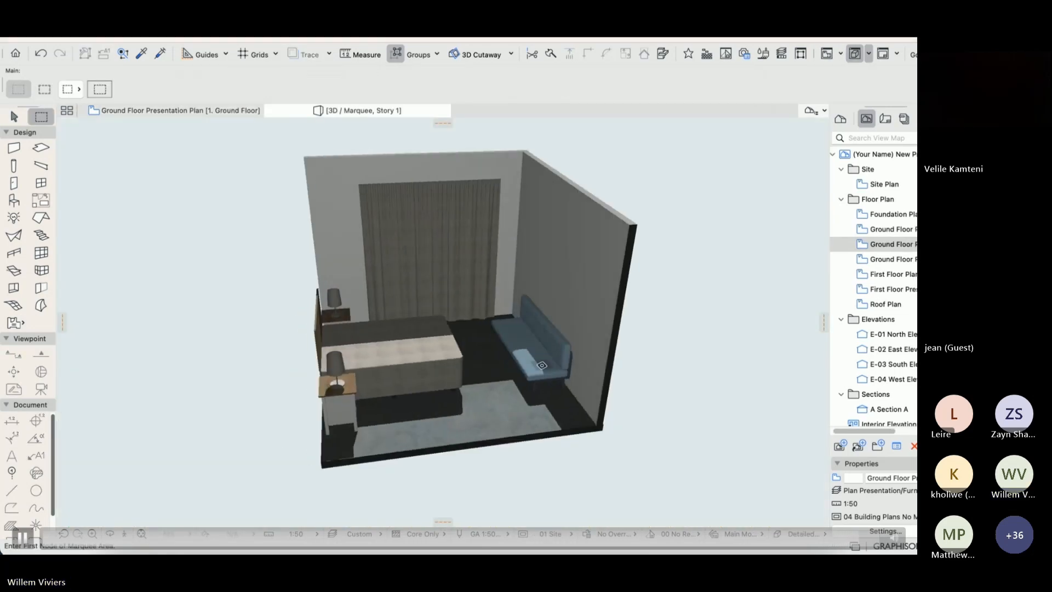
key(Escape)
click(438, 237)
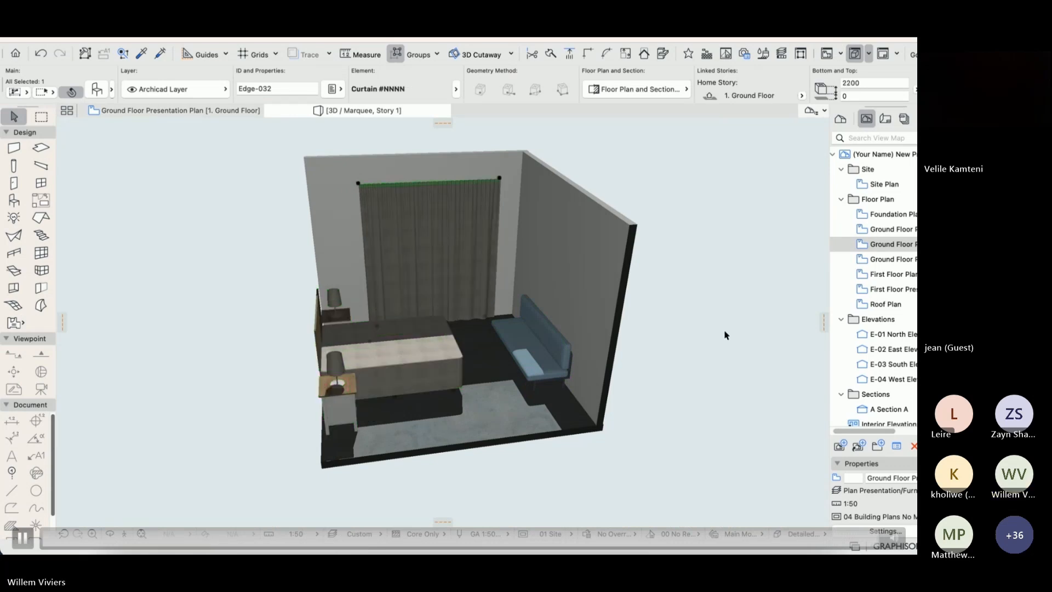